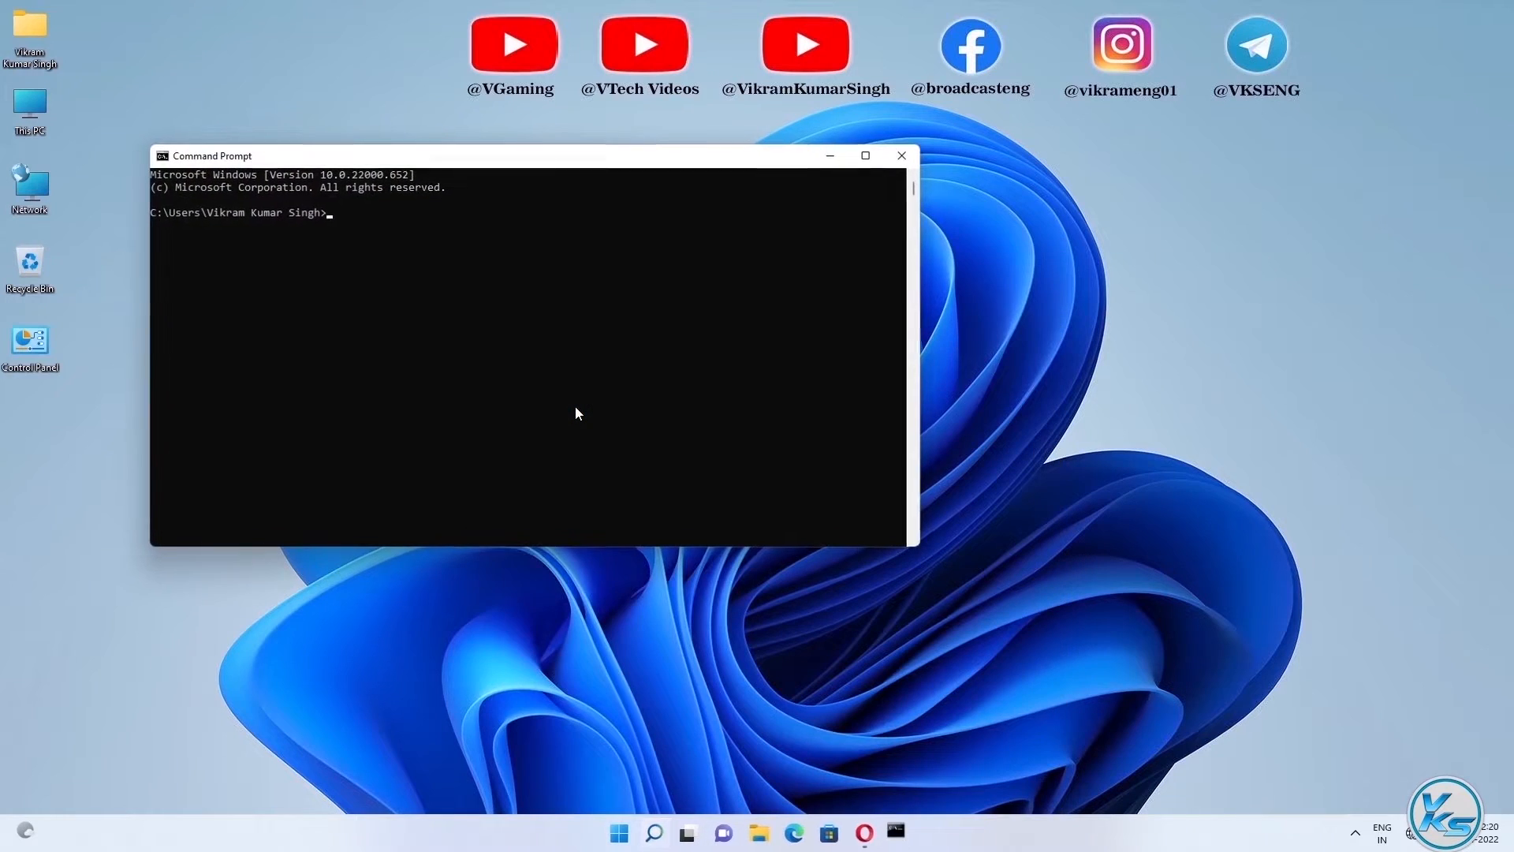
Ping the loopback address 127.0.0.1 from the command line and close the Command Prompt
left_click_drag(582, 161, 798, 152)
type("ping")
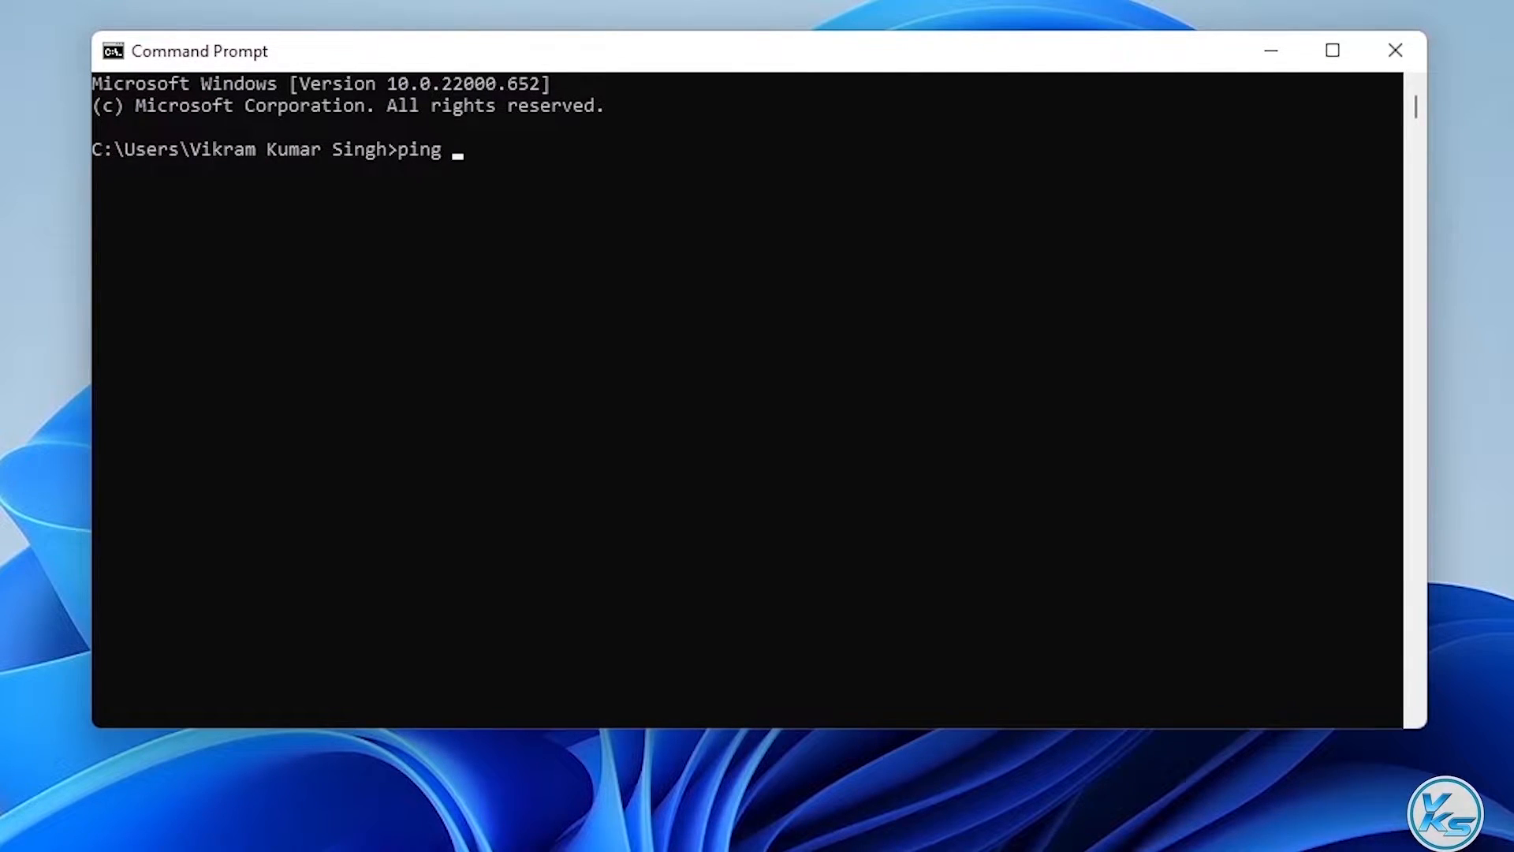
type("127.")
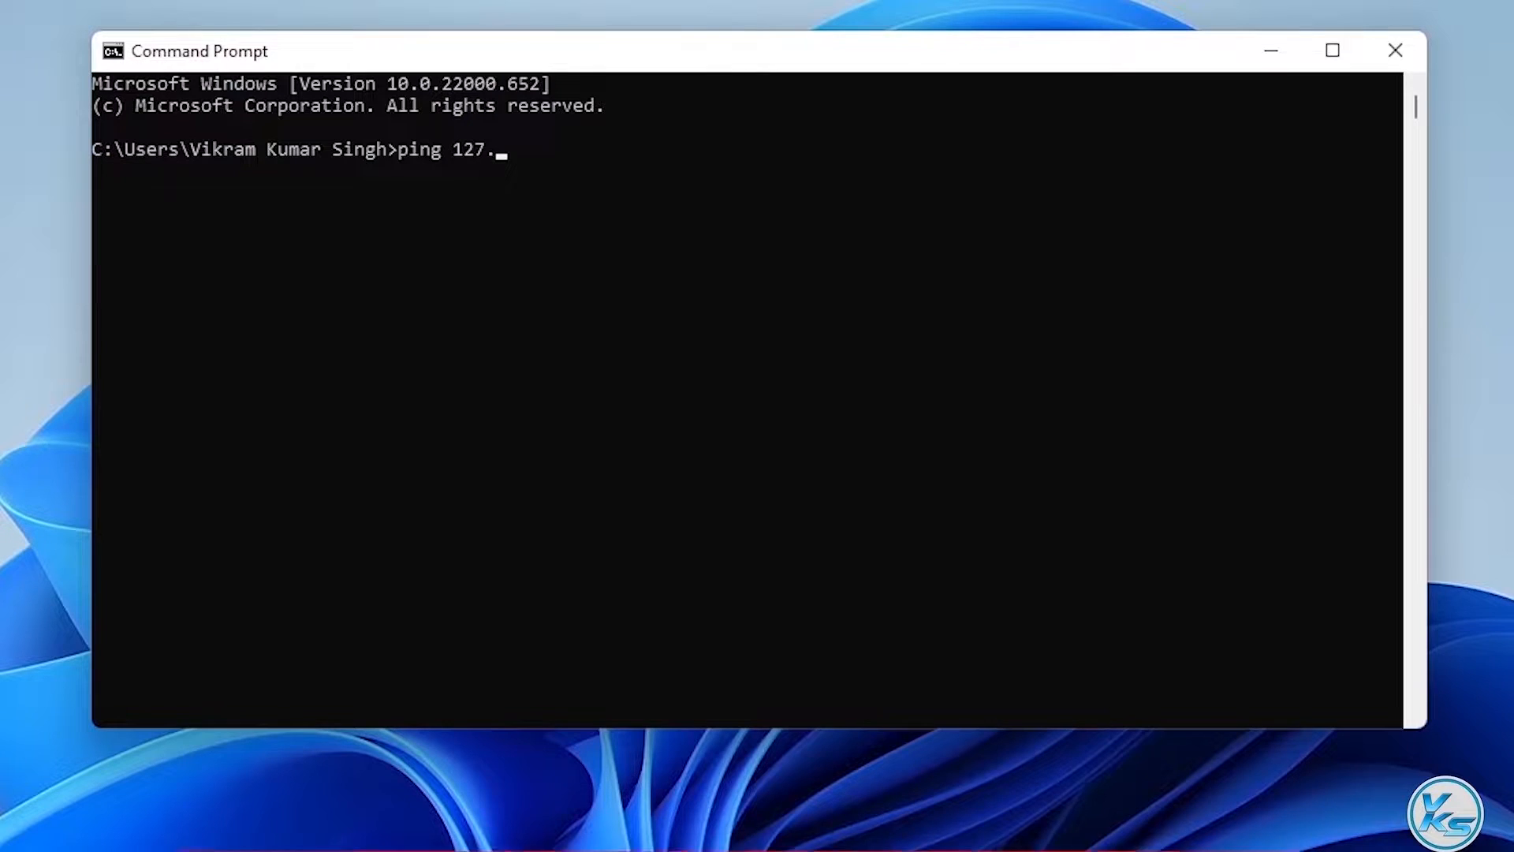
type("0.0.1")
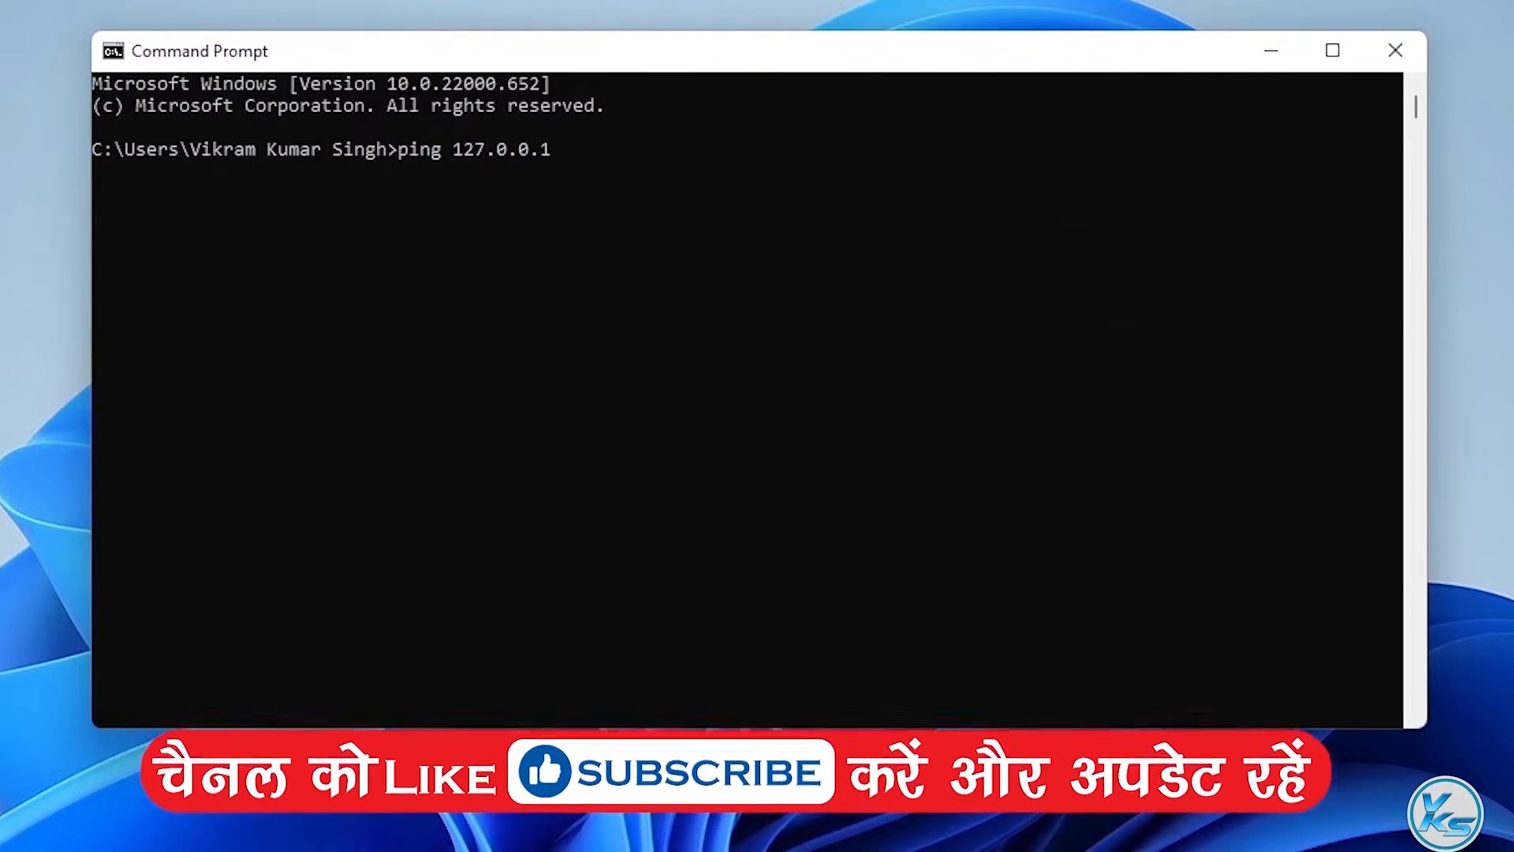
key("Return")
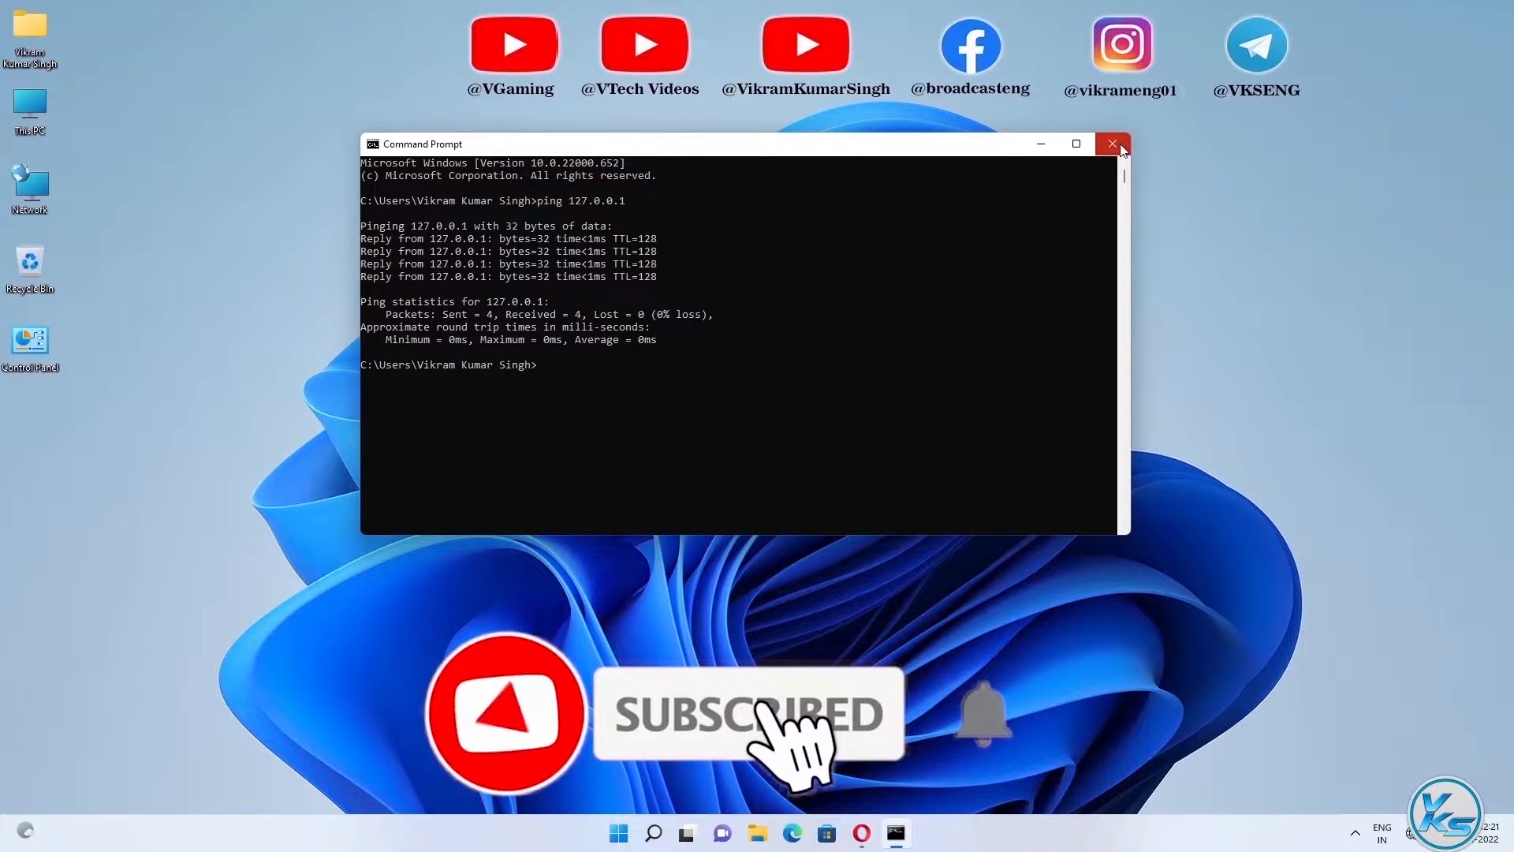
left_click(1113, 144)
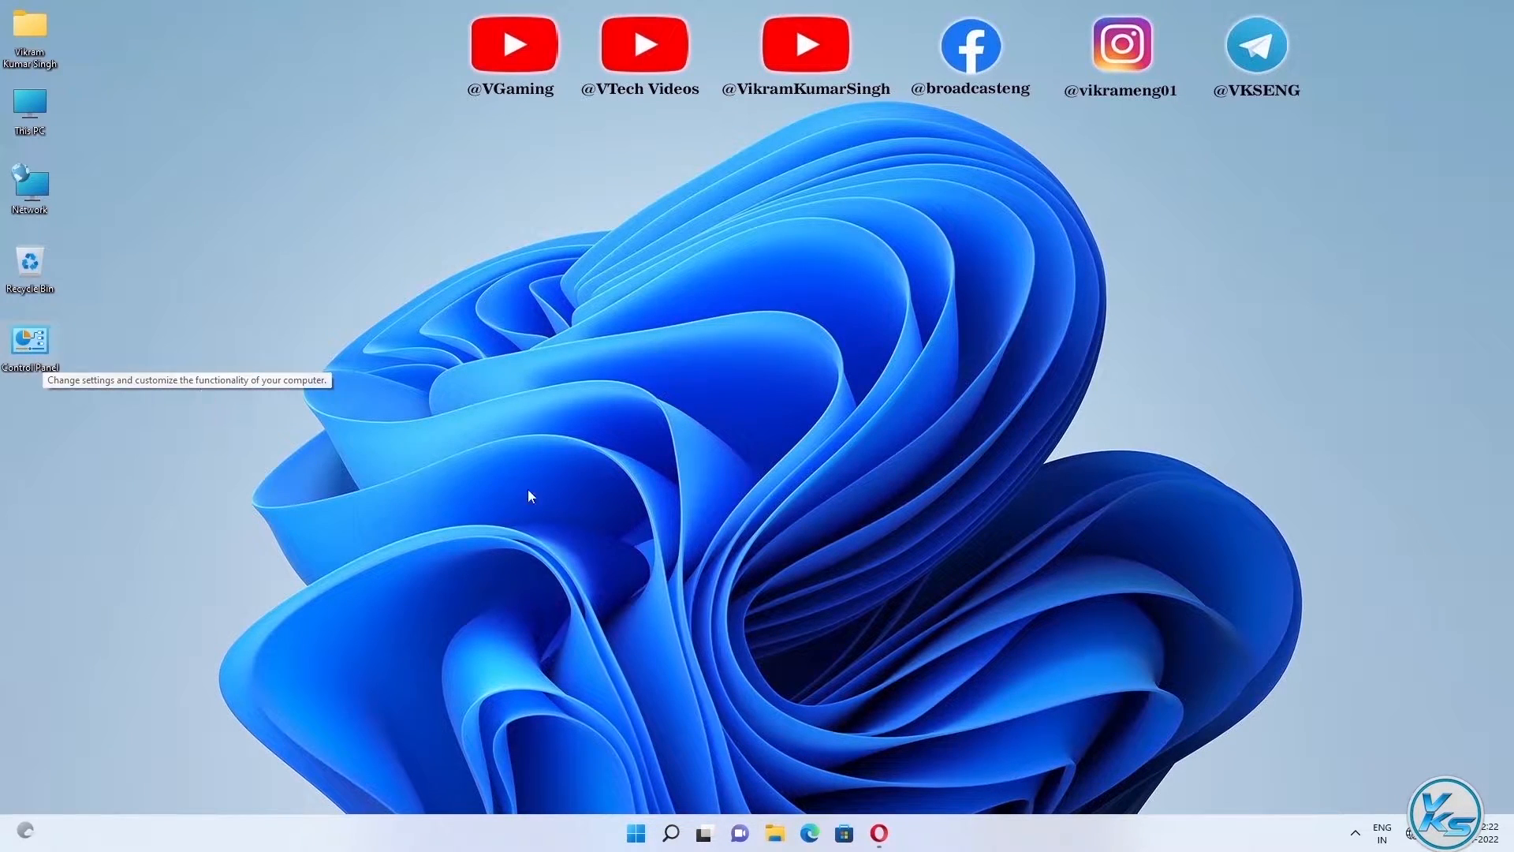
Open Control Panel and show its items as large icons
left_click(671, 834)
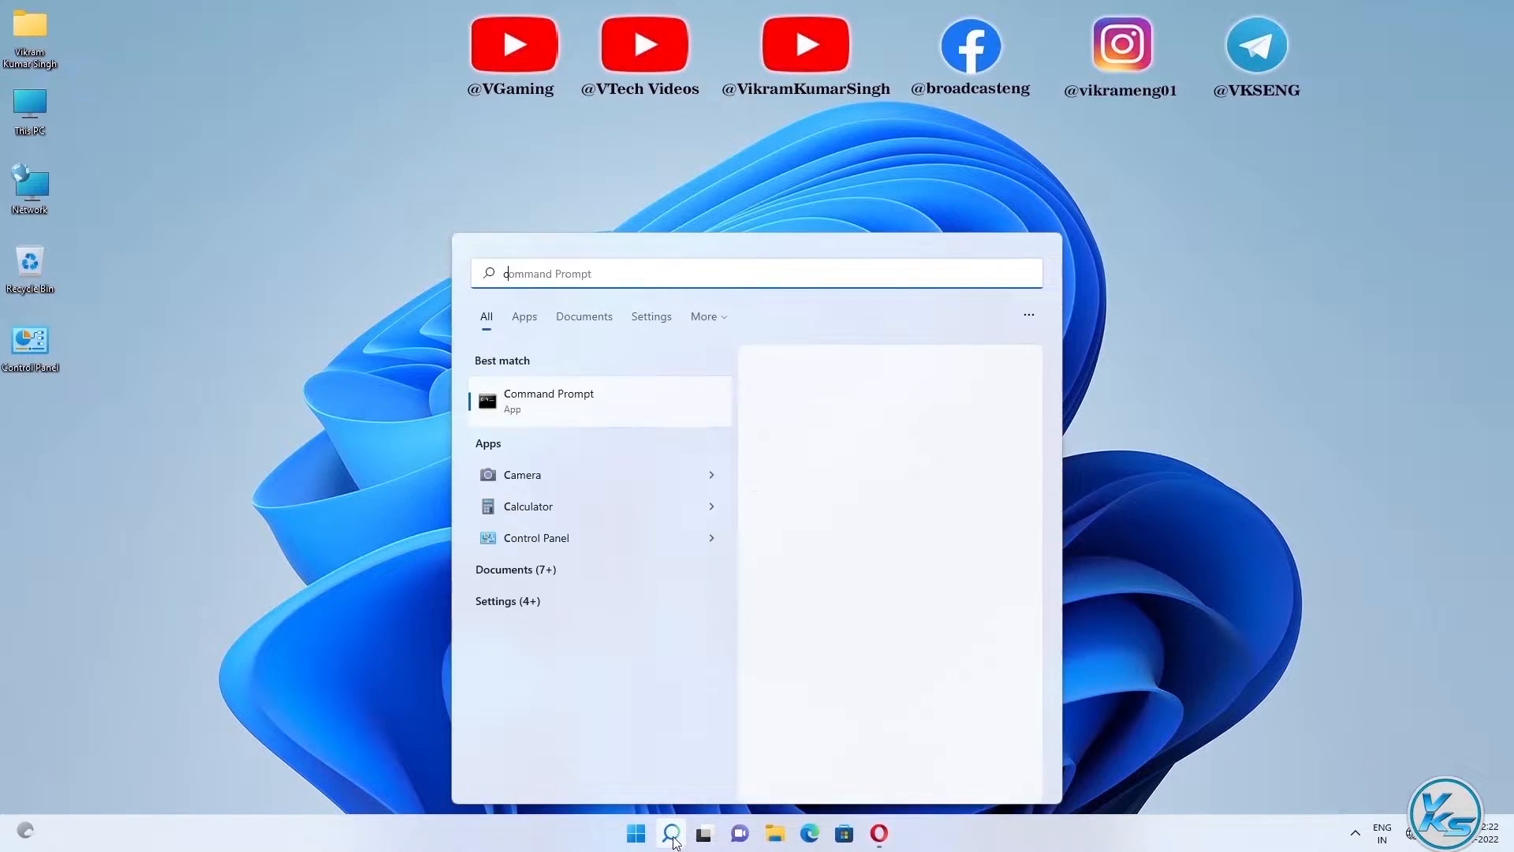
left_click(420, 431)
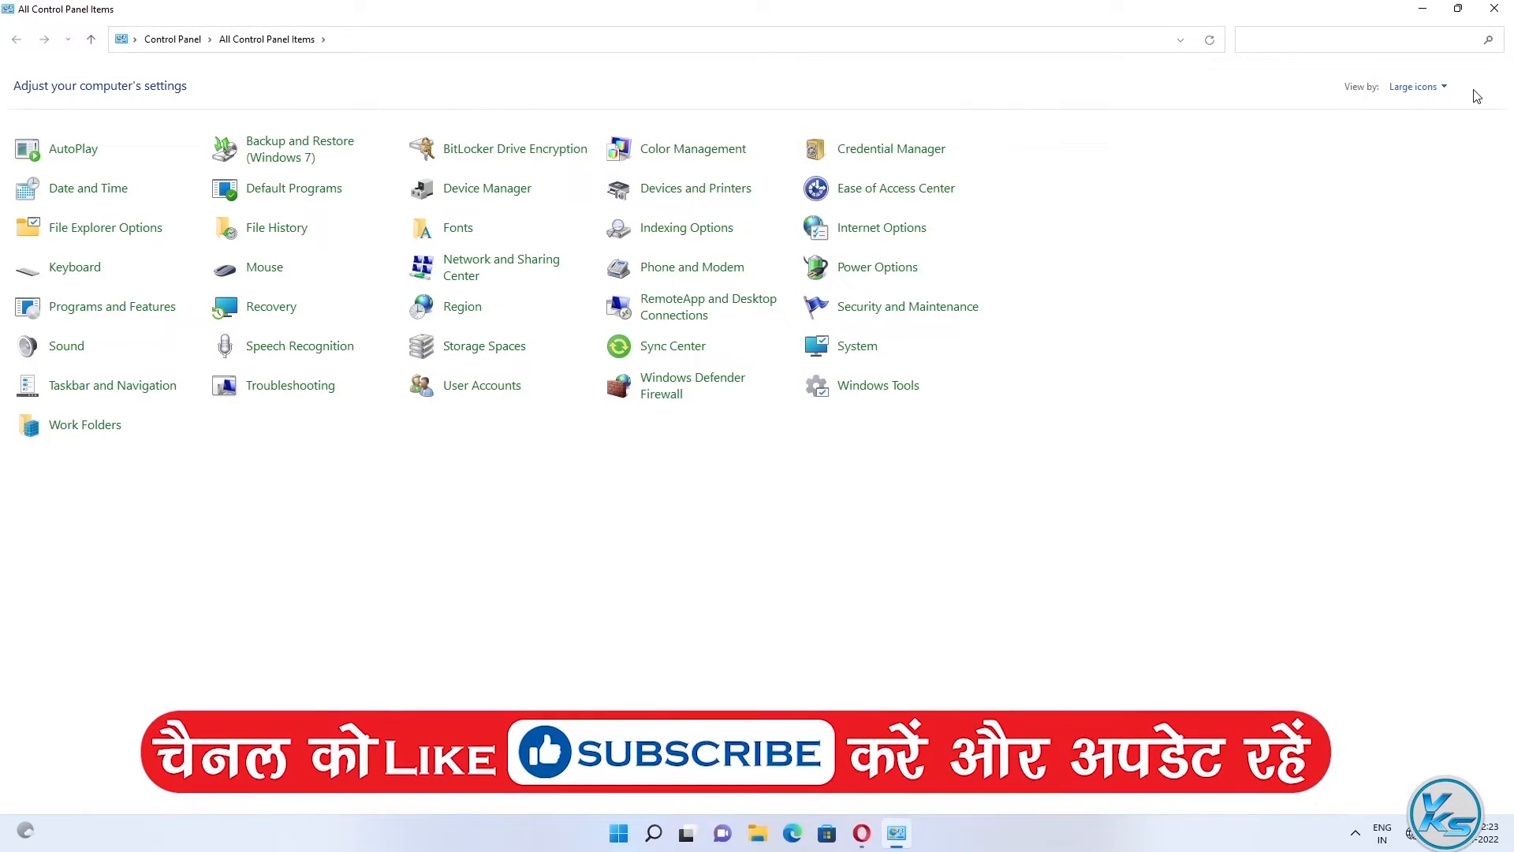
left_click(1444, 88)
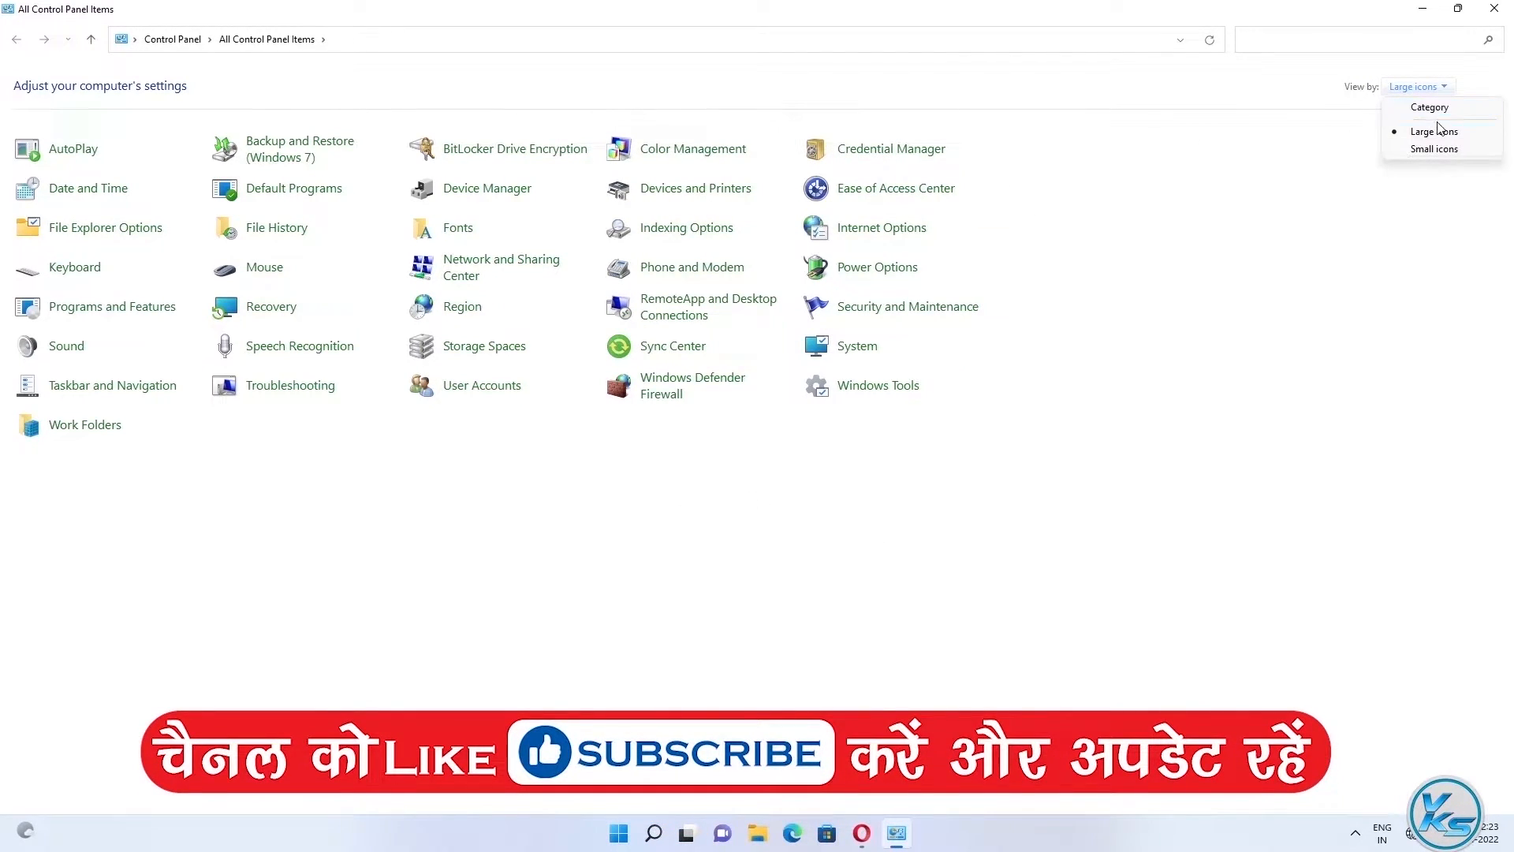
left_click(1436, 133)
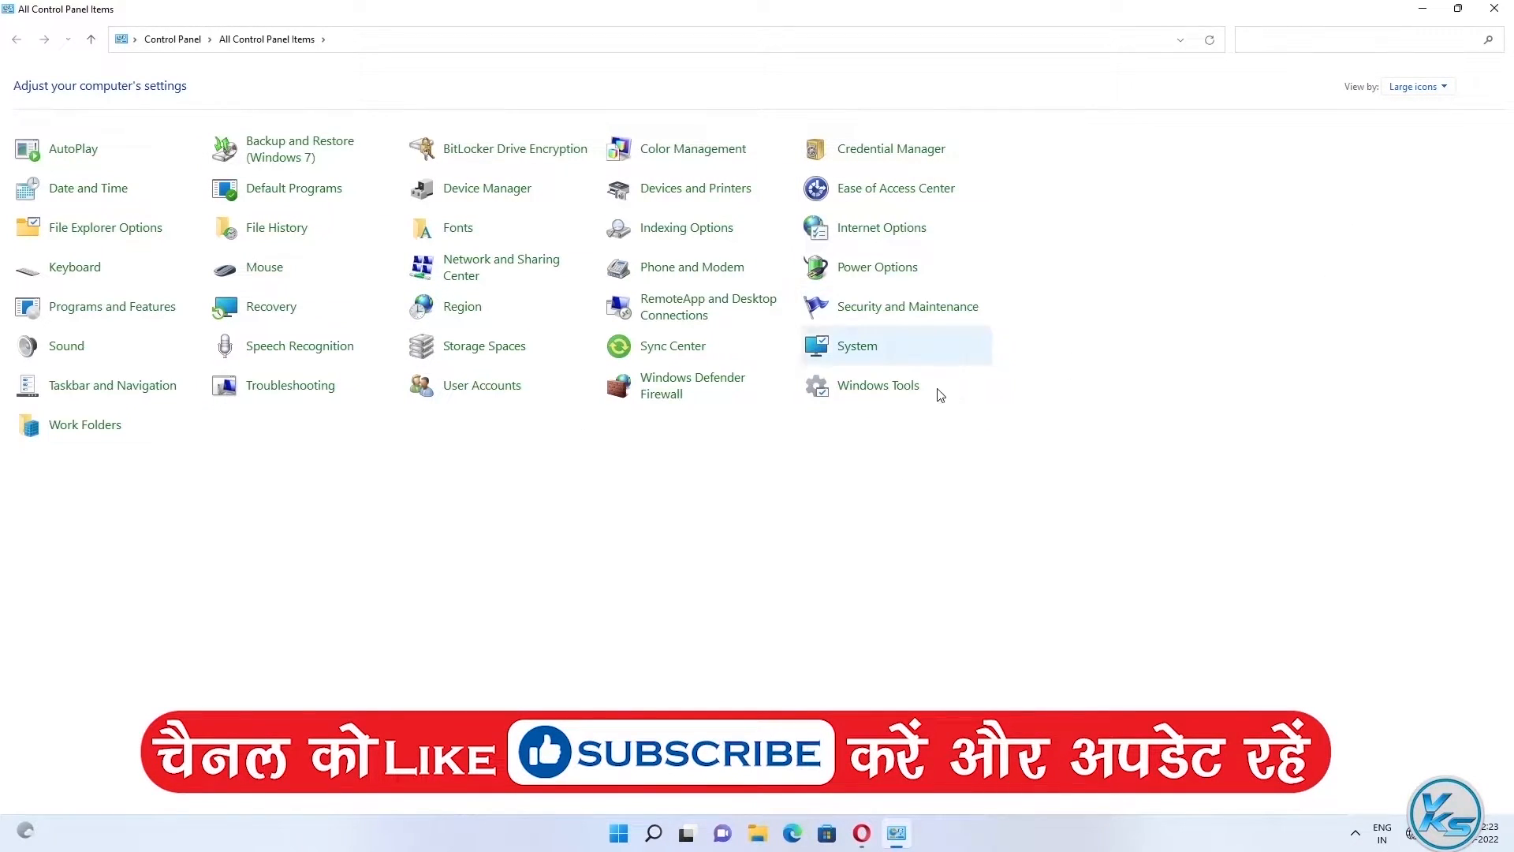
Restore the advanced settings in Internet Options, apply and confirm them, and close Control Panel
left_click(878, 230)
left_click_drag(367, 182, 738, 127)
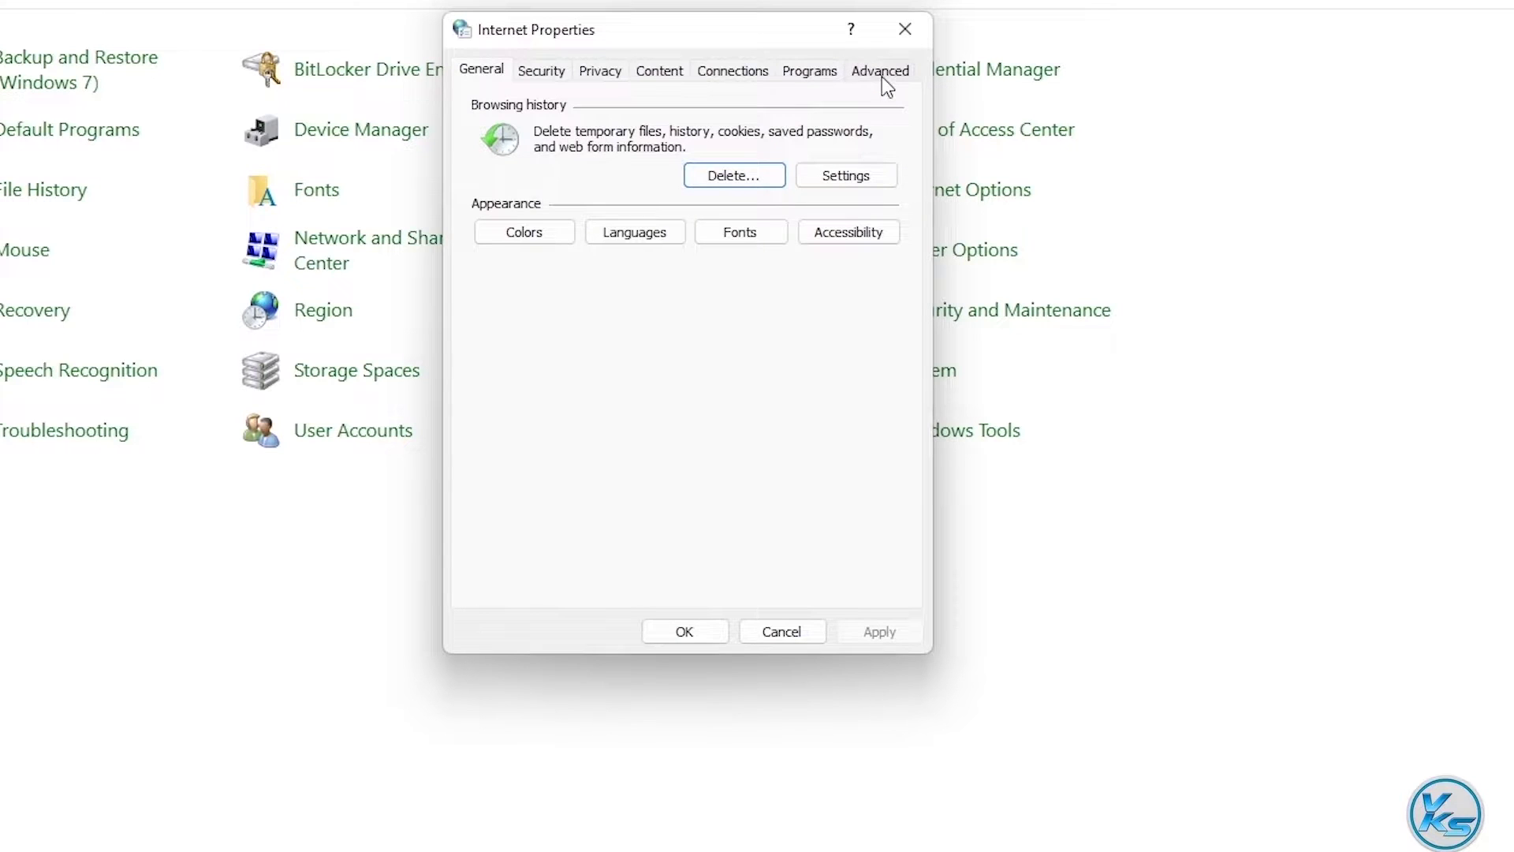
left_click(877, 75)
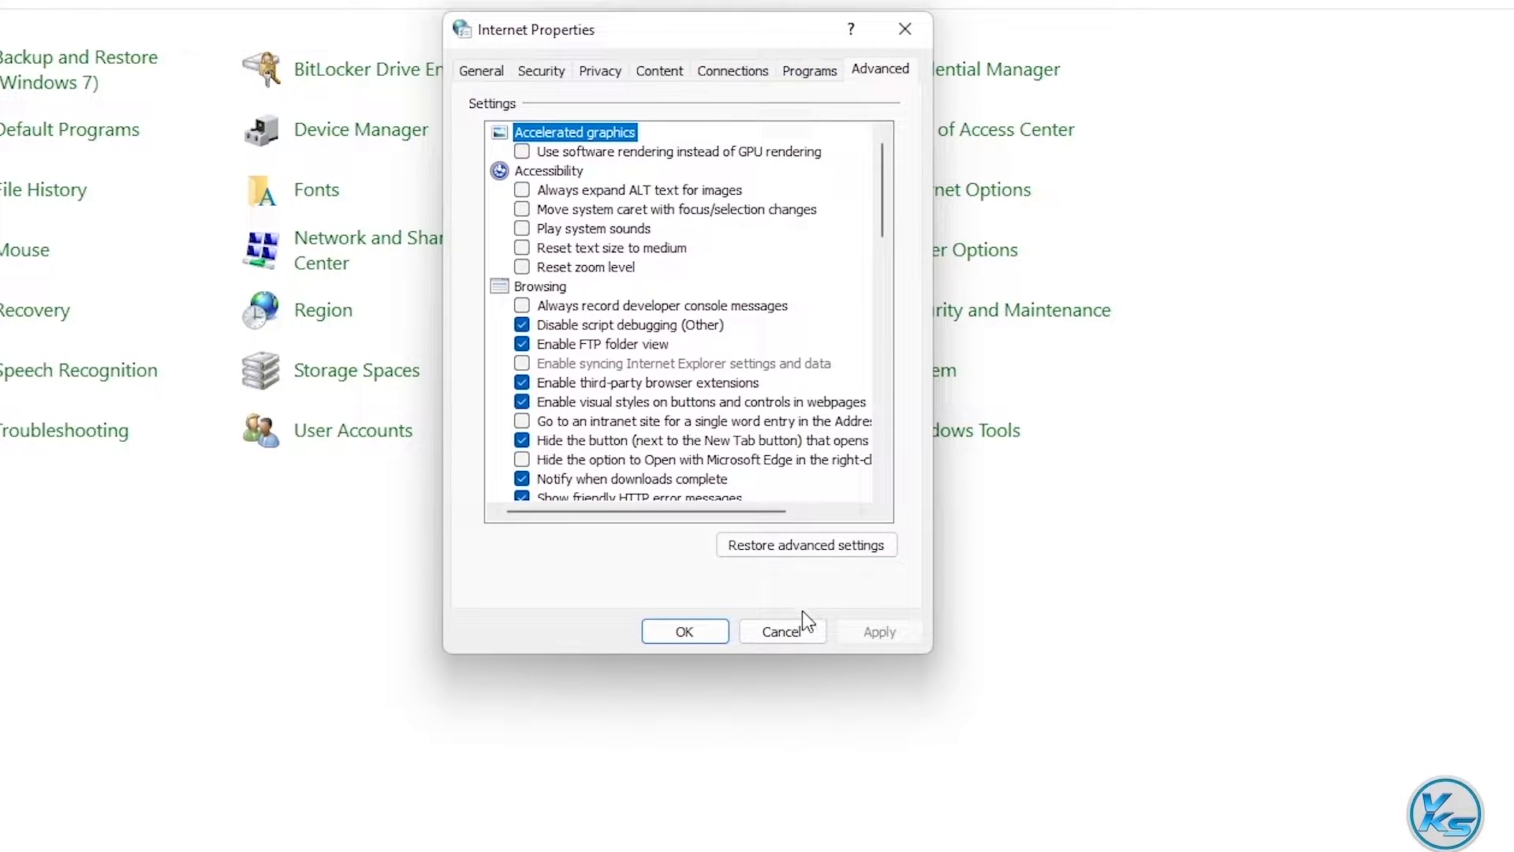
left_click(792, 550)
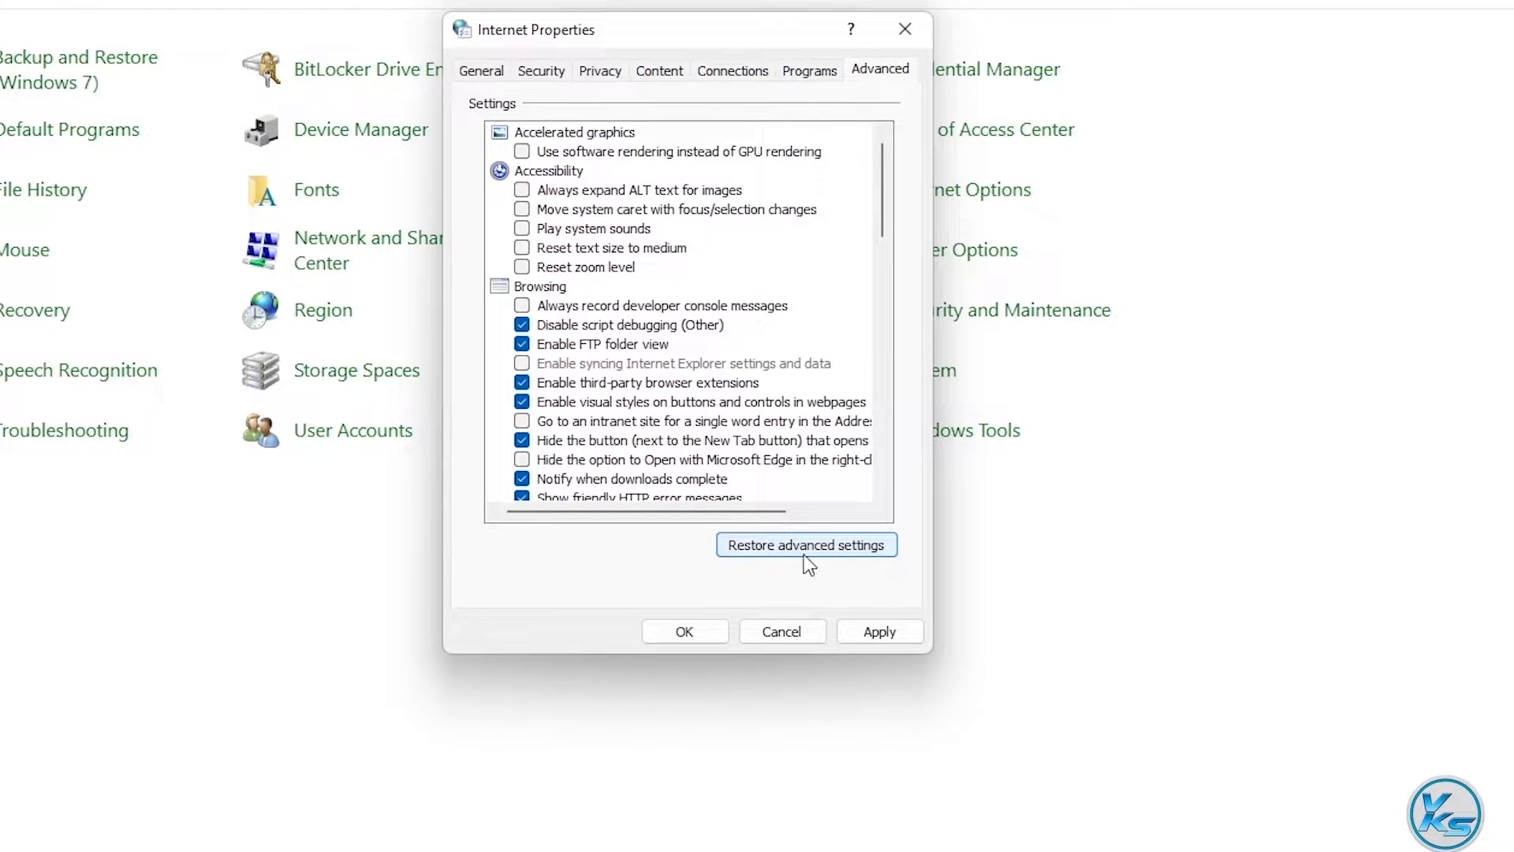
left_click(877, 636)
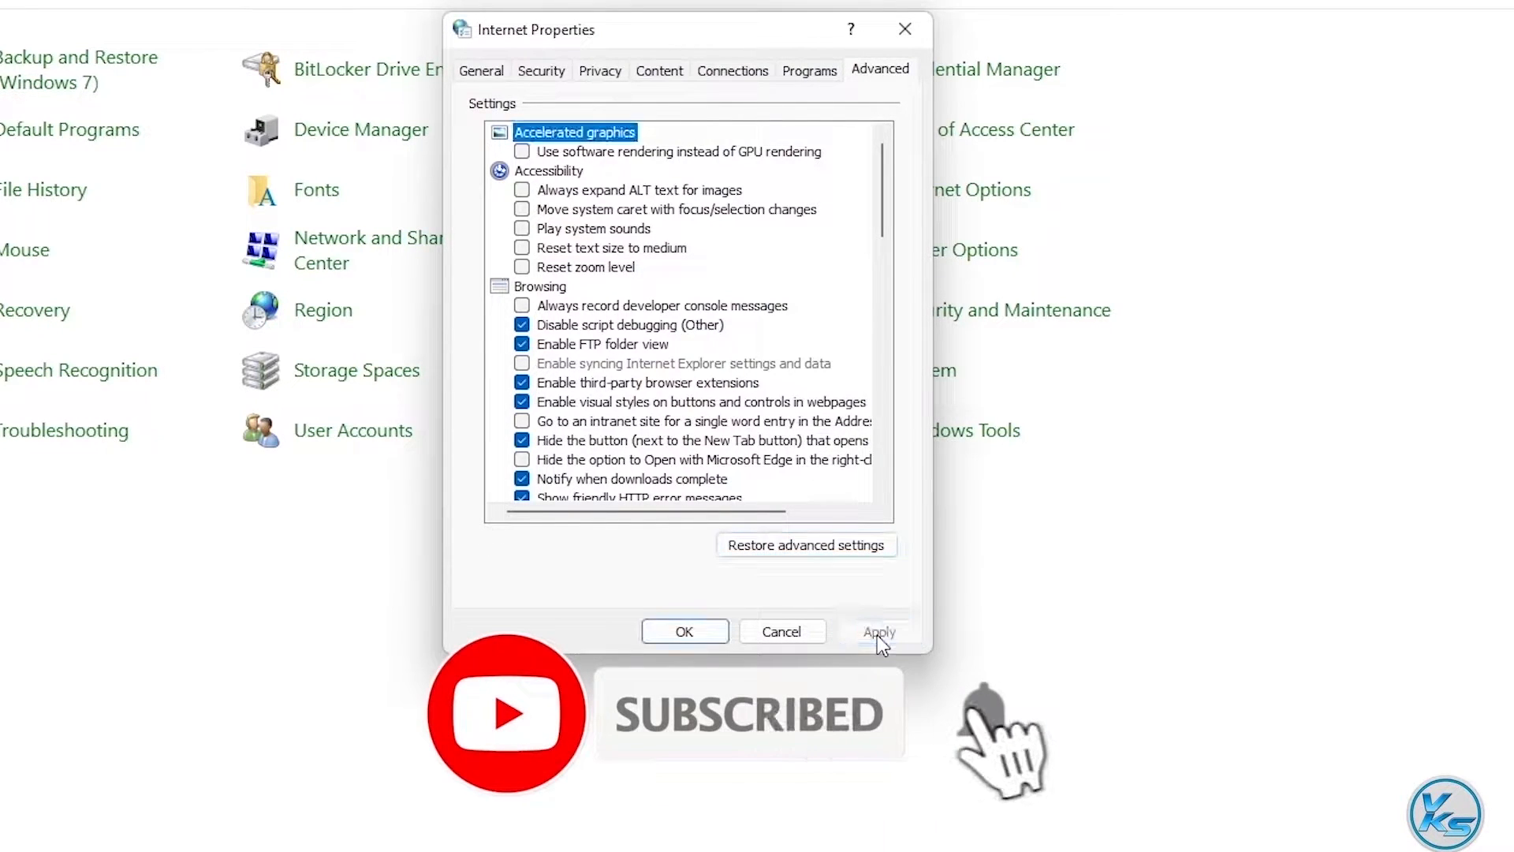
left_click(683, 634)
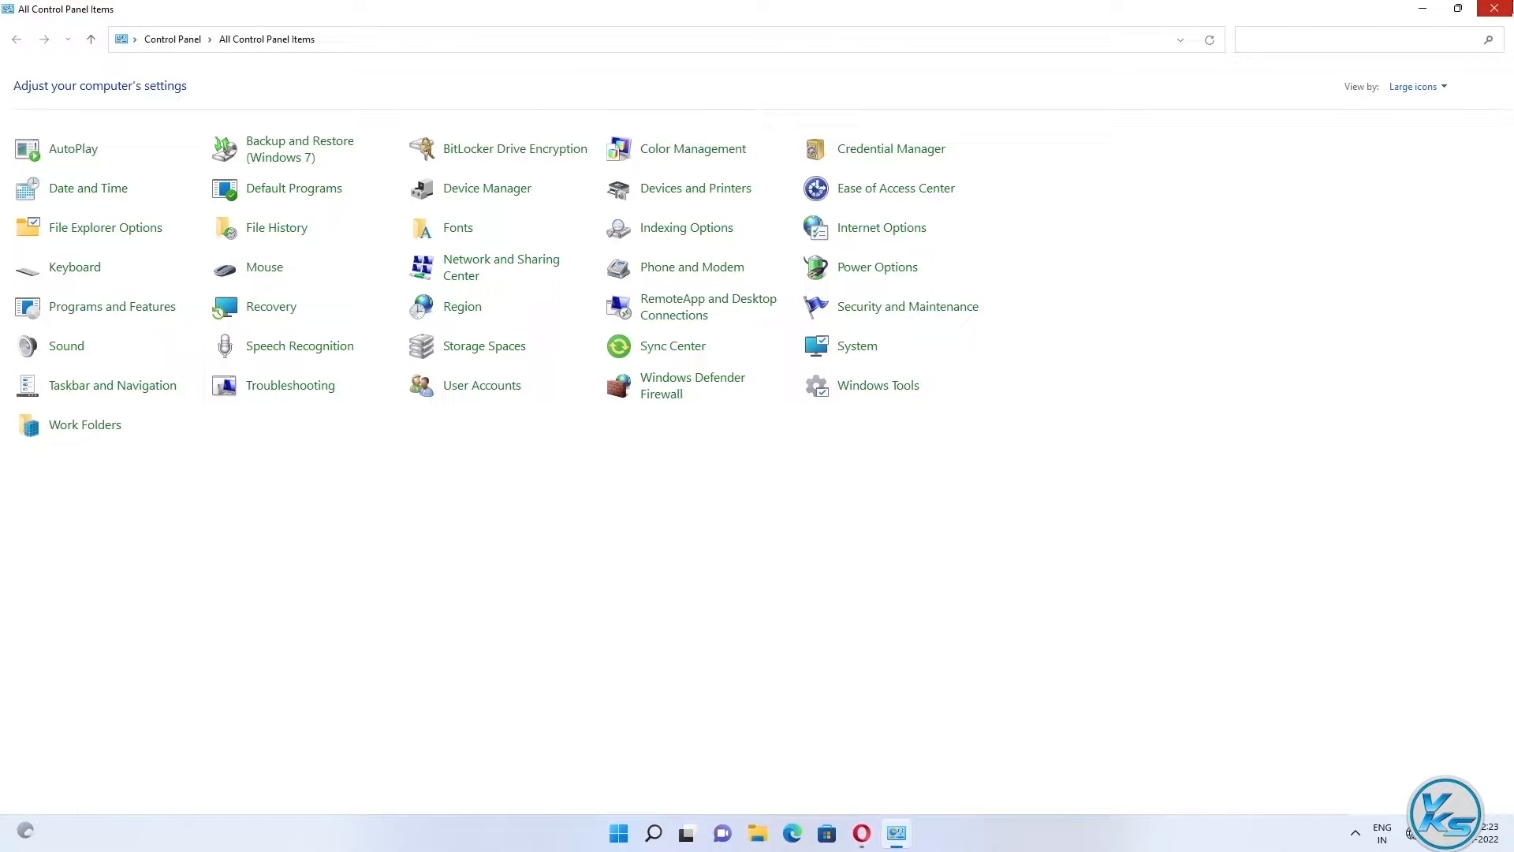
left_click(1503, 8)
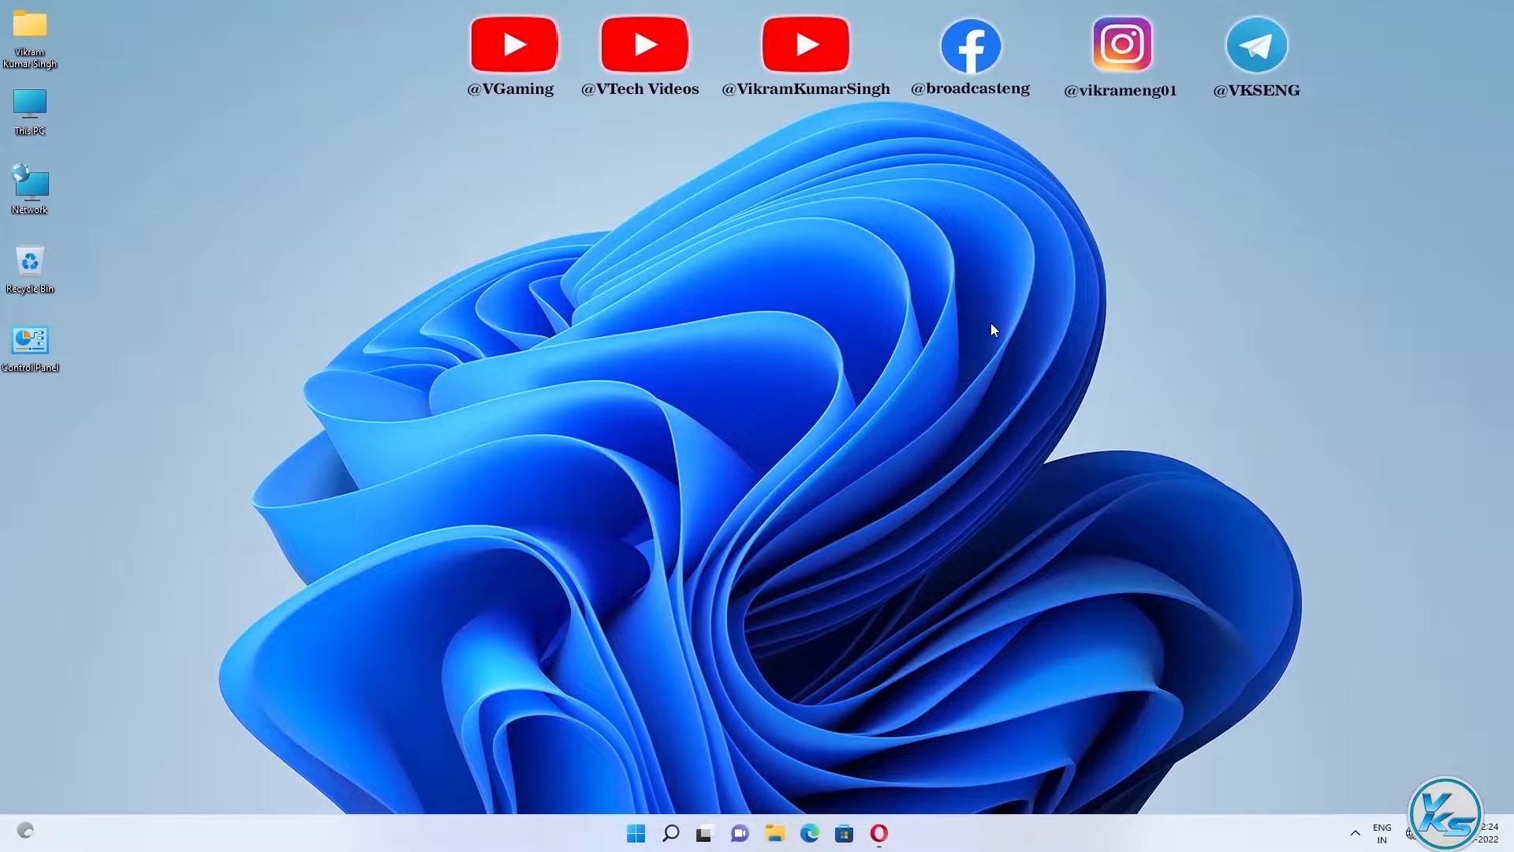
Find and open the Services console and select the WLAN AutoConfig service
left_click(671, 833)
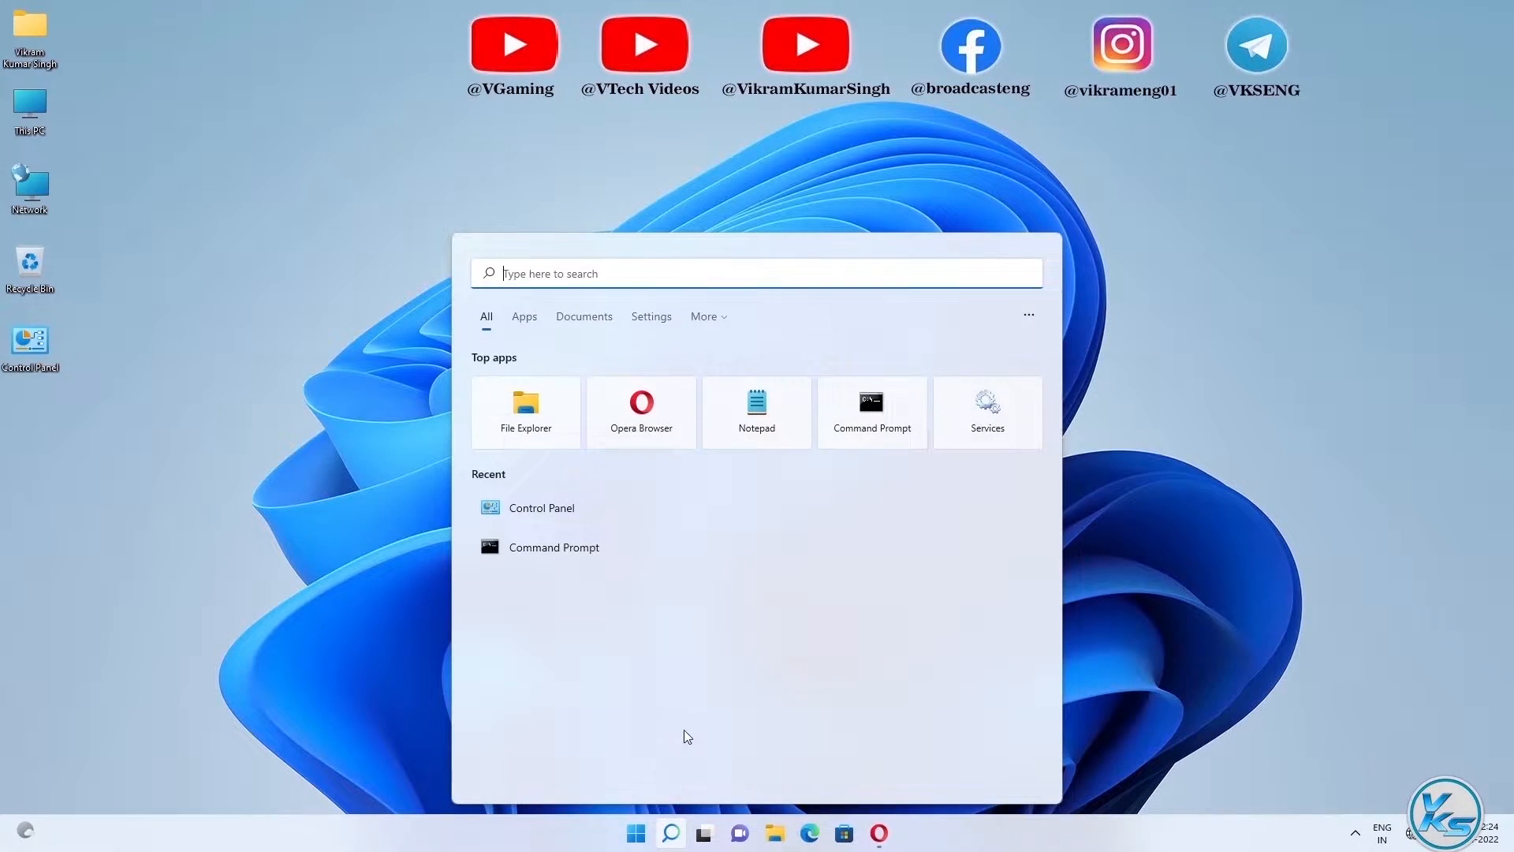
type("services")
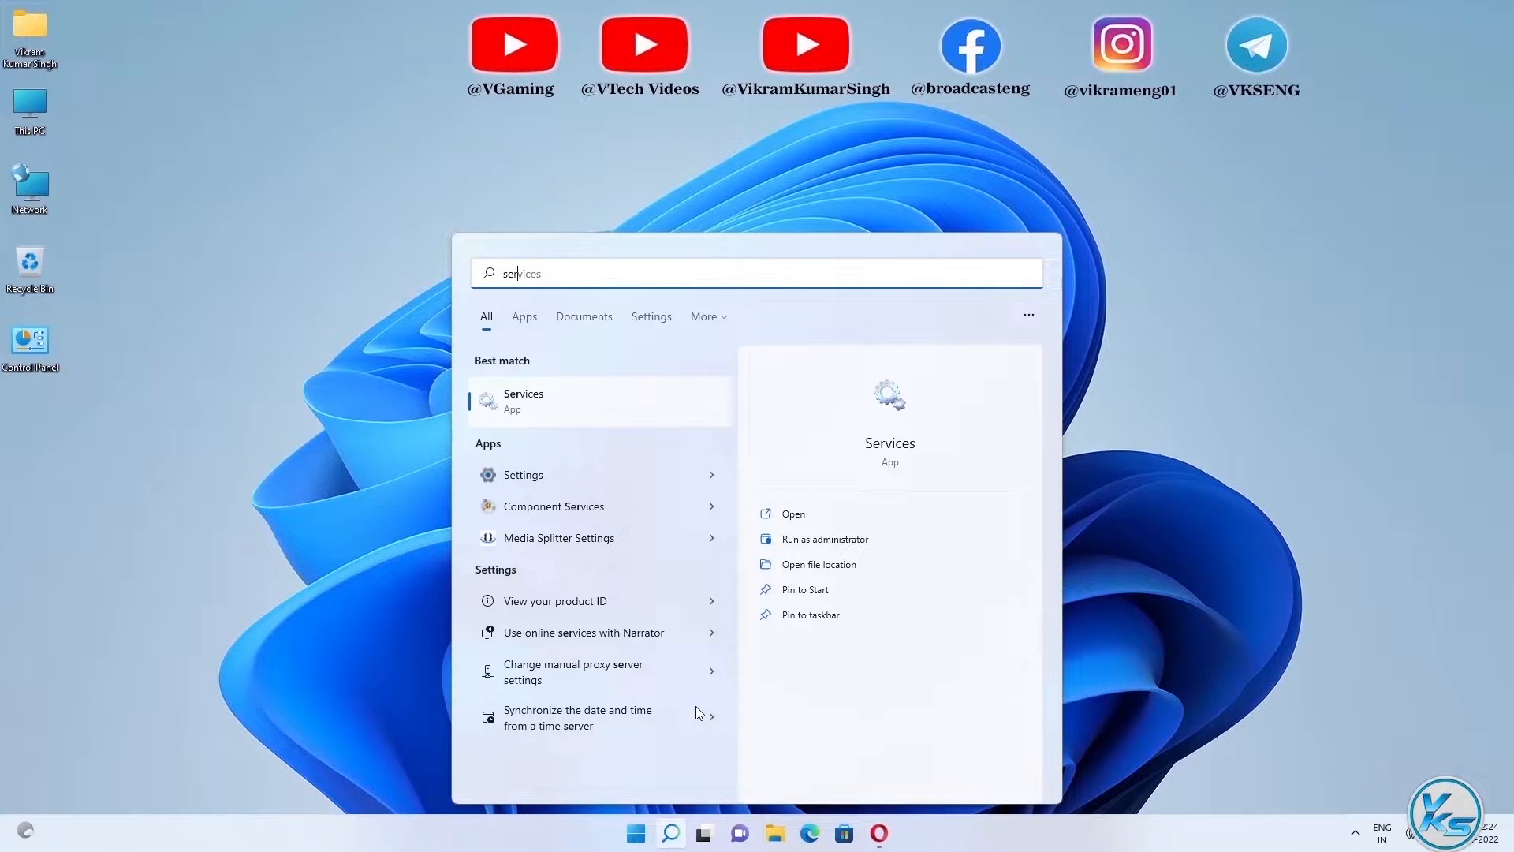
left_click(534, 417)
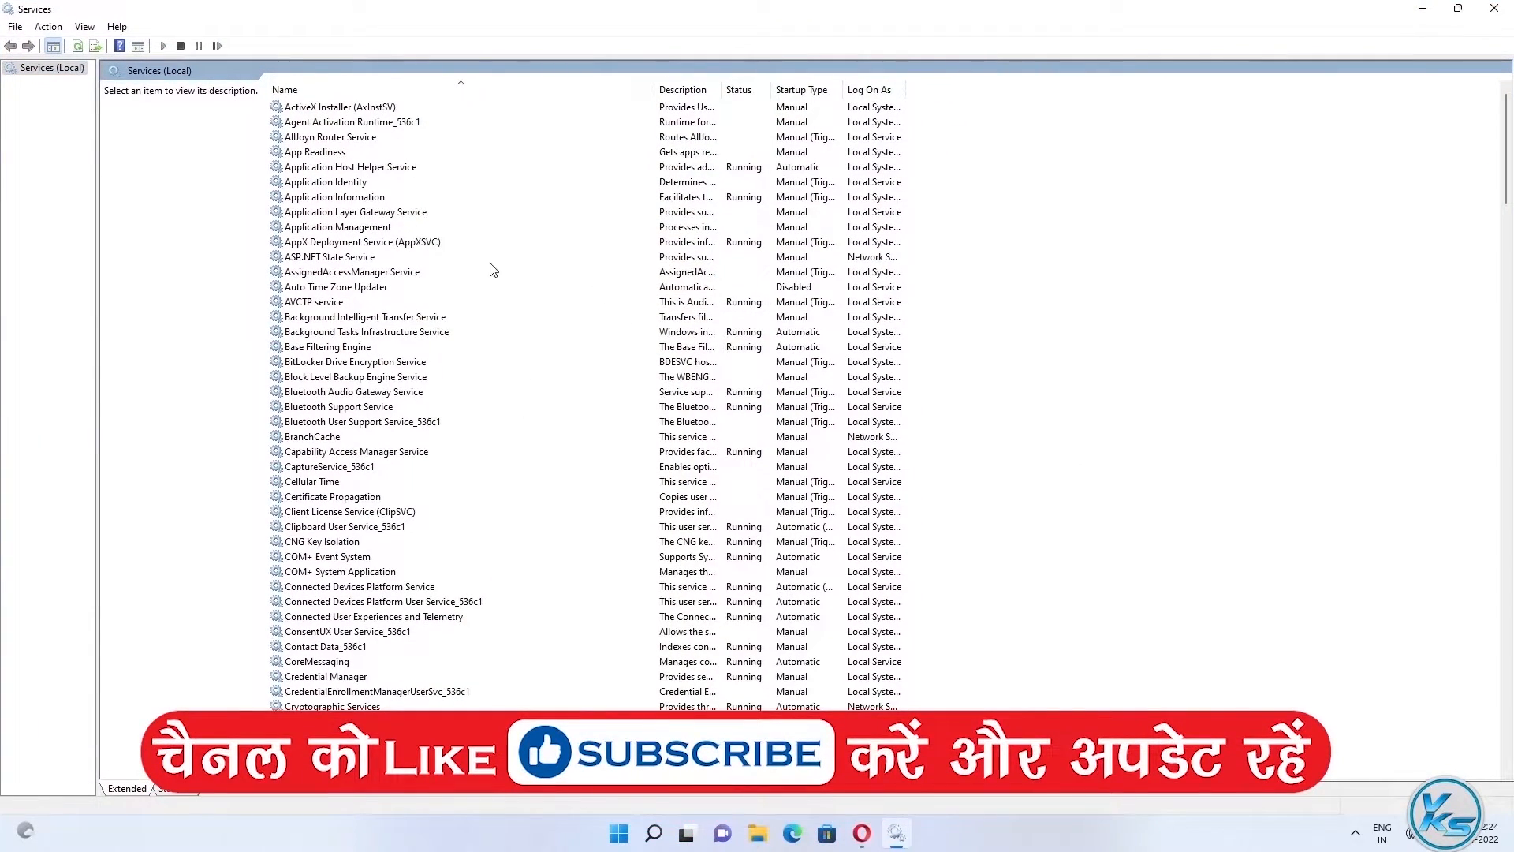
scroll(496, 284, "down", 15)
scroll(503, 320, "down", 20)
scroll(496, 328, "down", 20)
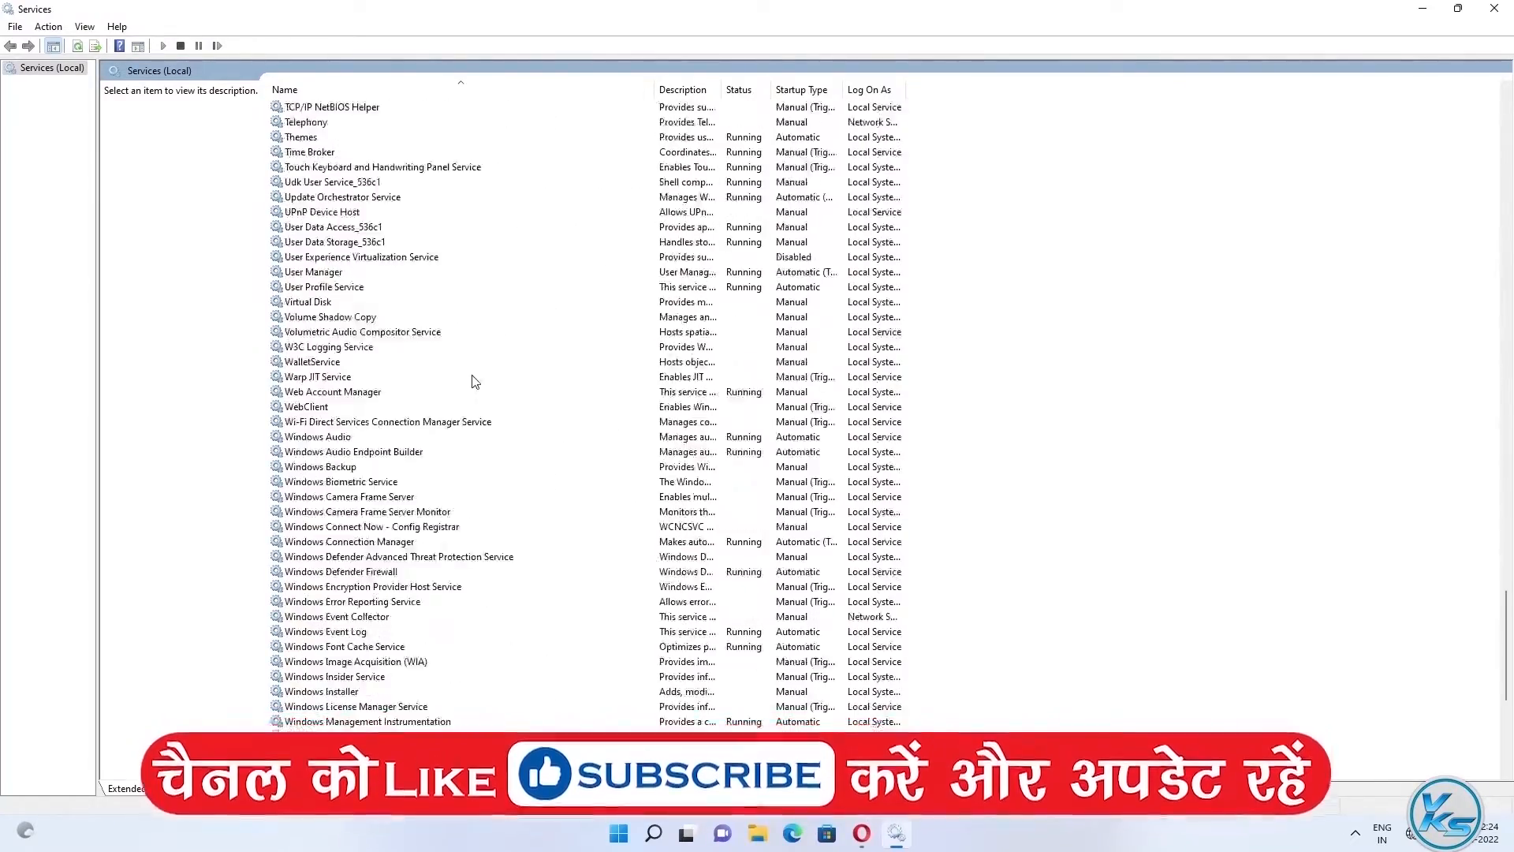
scroll(476, 382, "down", 10)
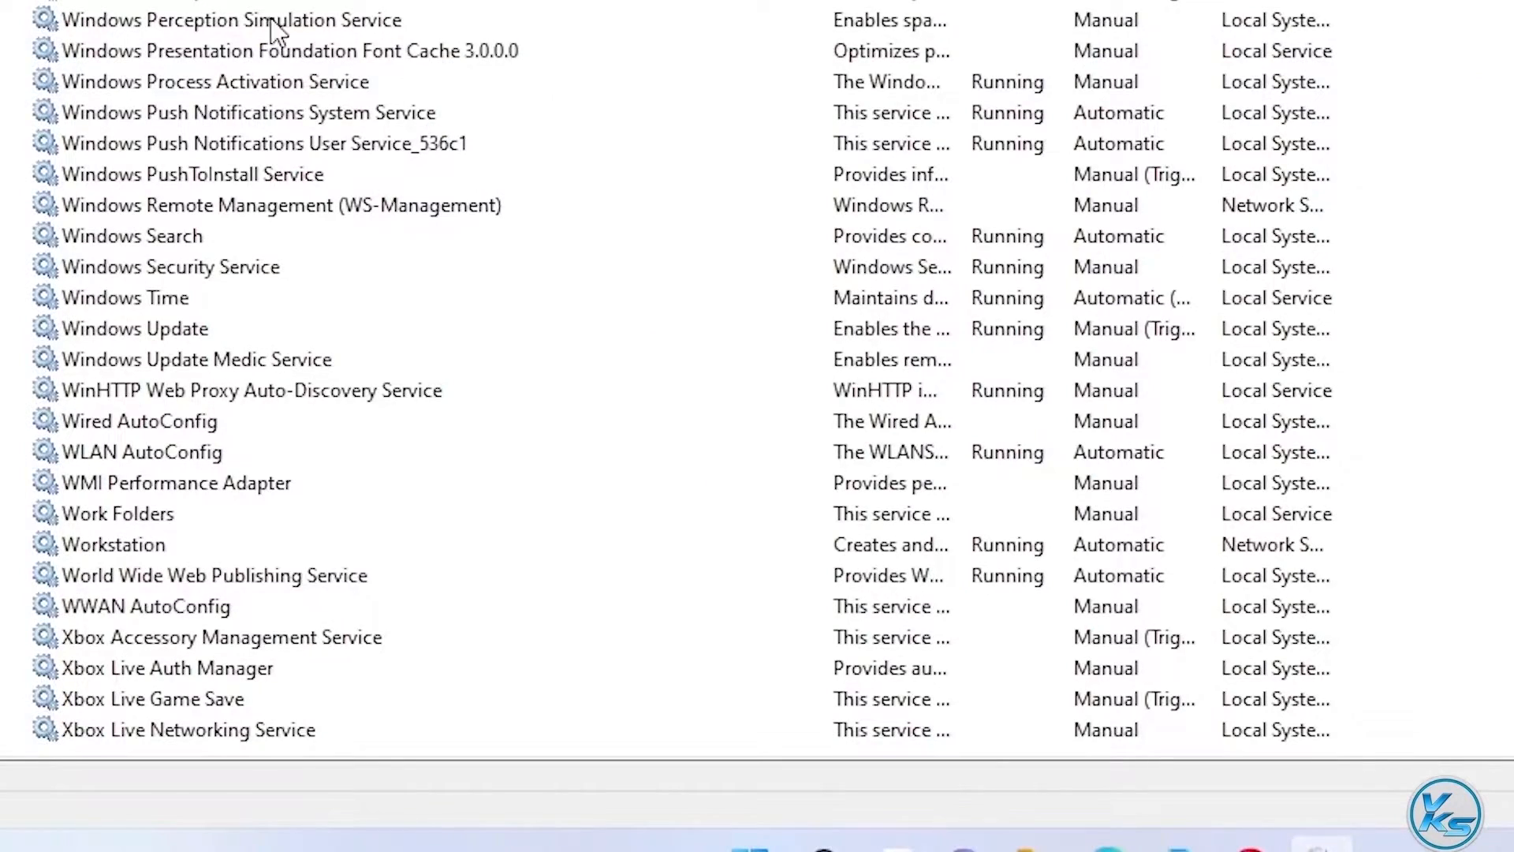
left_click(152, 456)
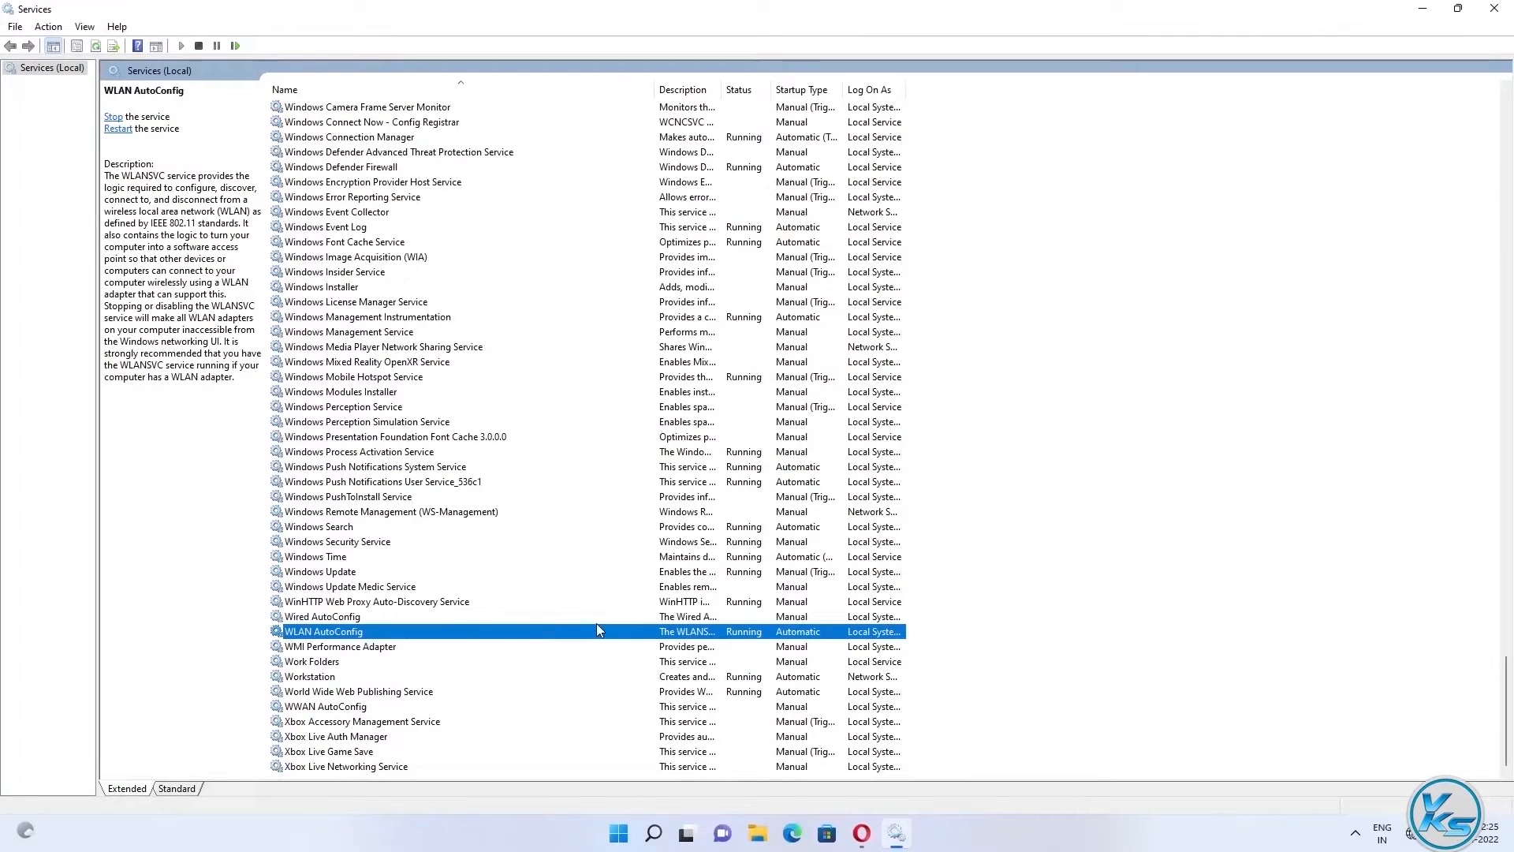
Set the WLAN AutoConfig service's startup type to Automatic in its properties, apply it and confirm
double_click(455, 639)
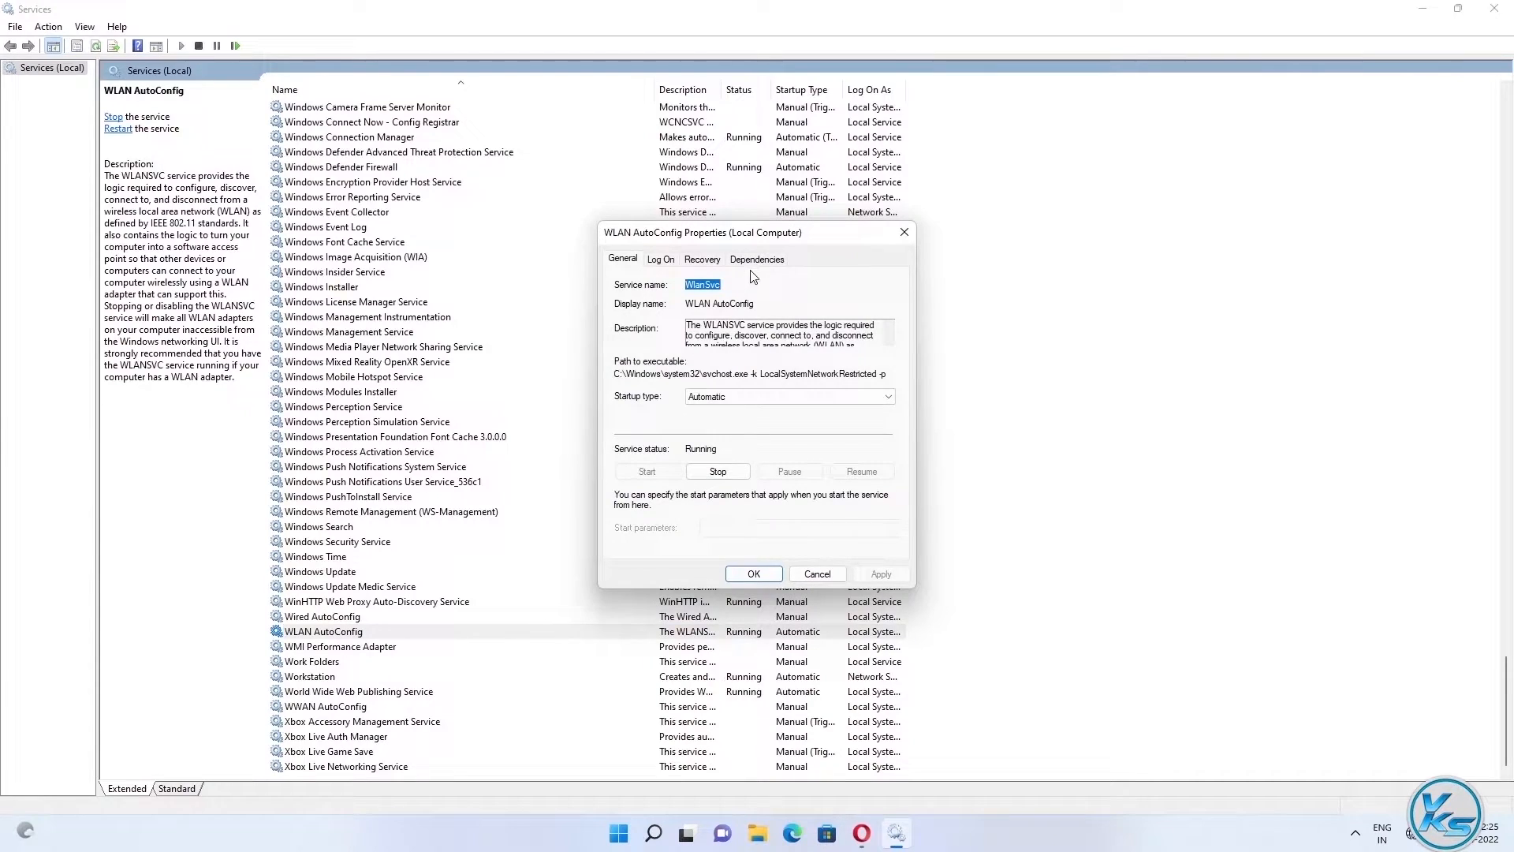
left_click_drag(771, 239, 768, 215)
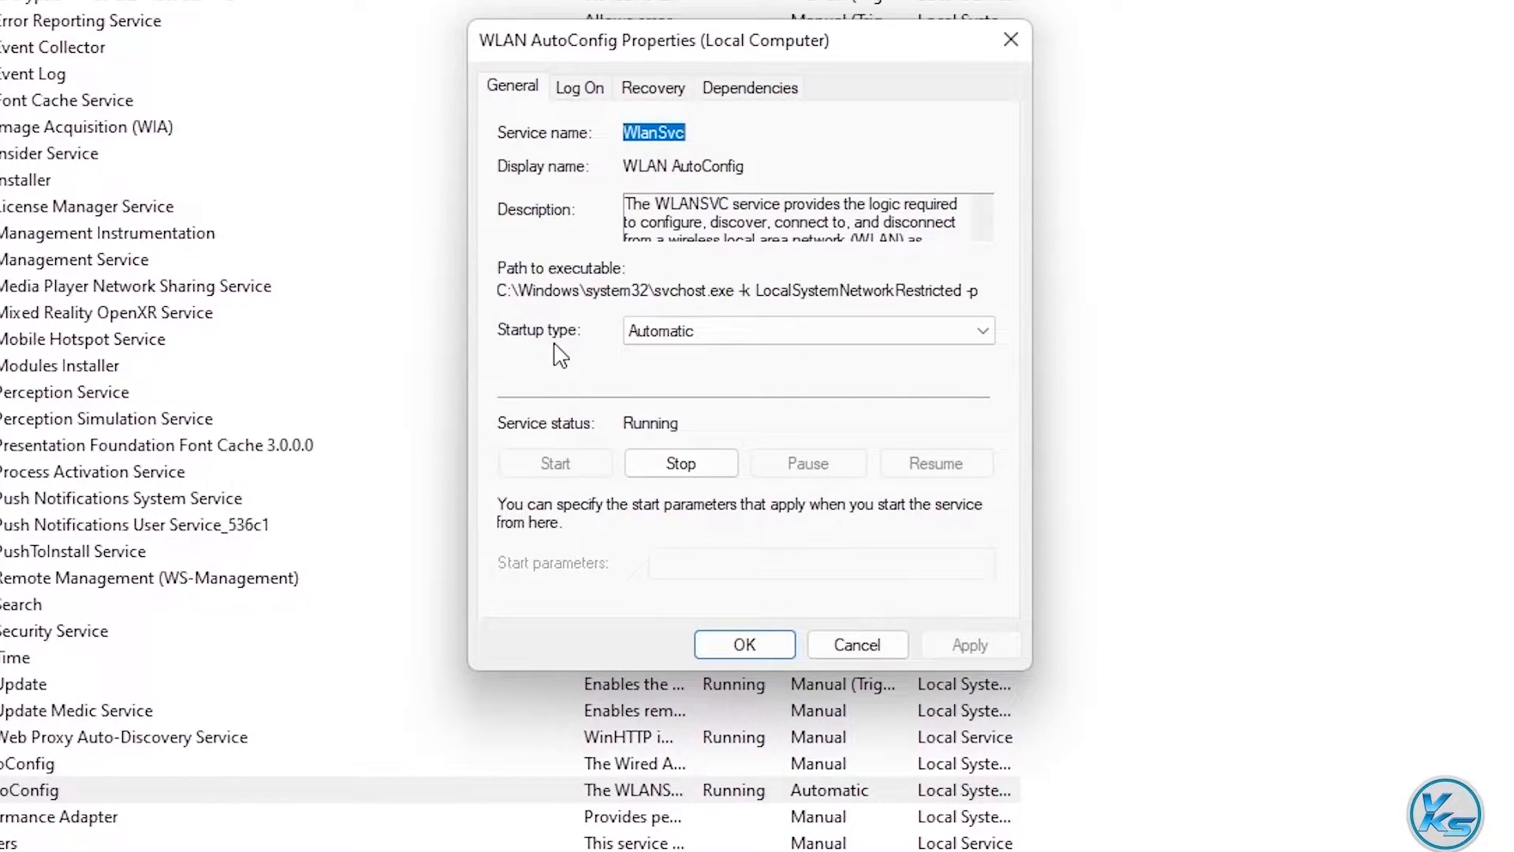
left_click(700, 331)
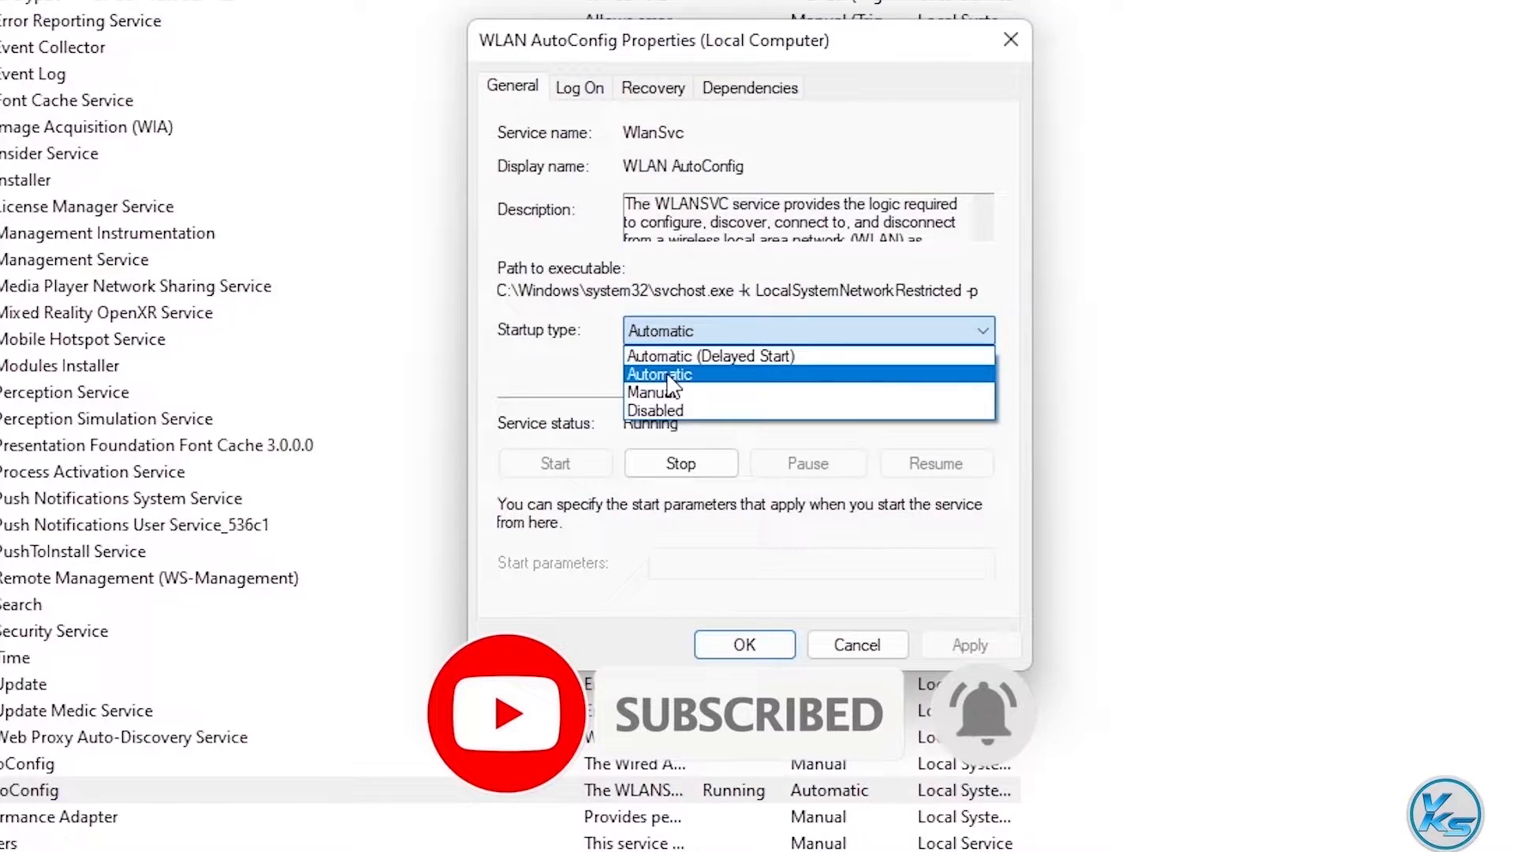
left_click(668, 375)
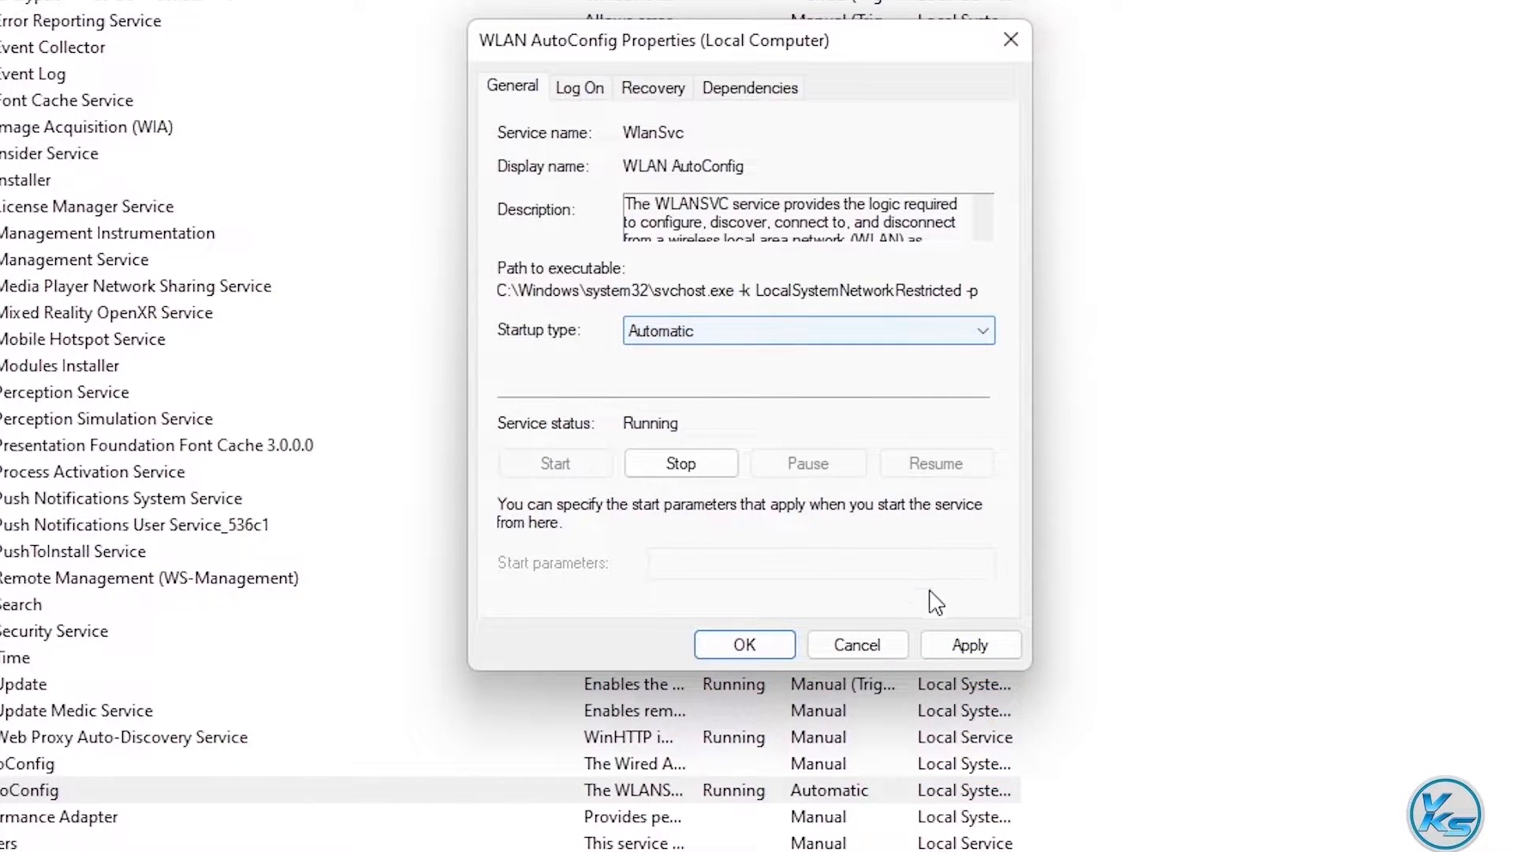
left_click(959, 647)
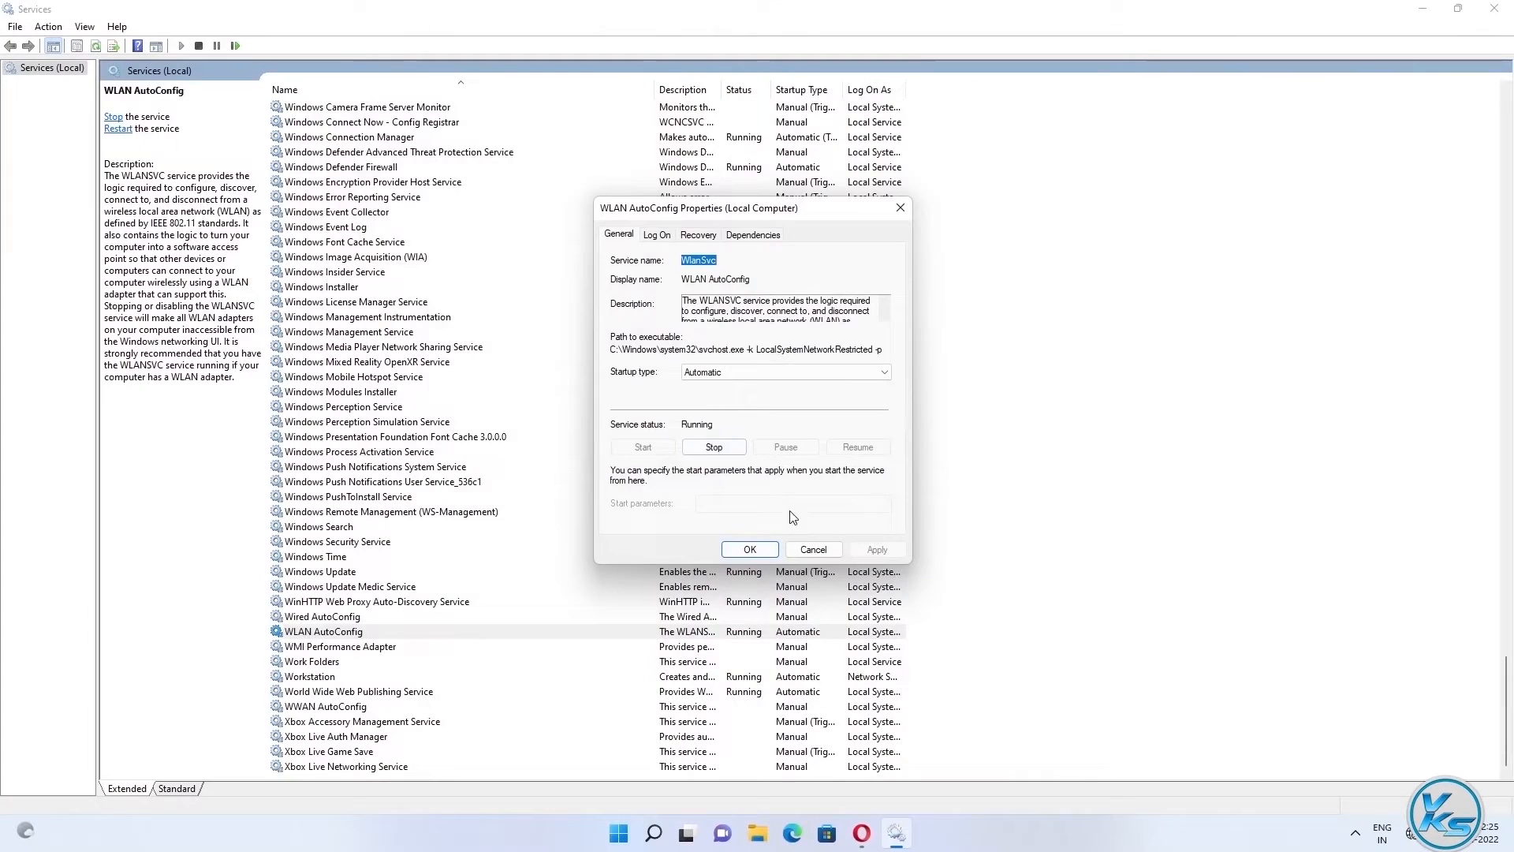
left_click(755, 551)
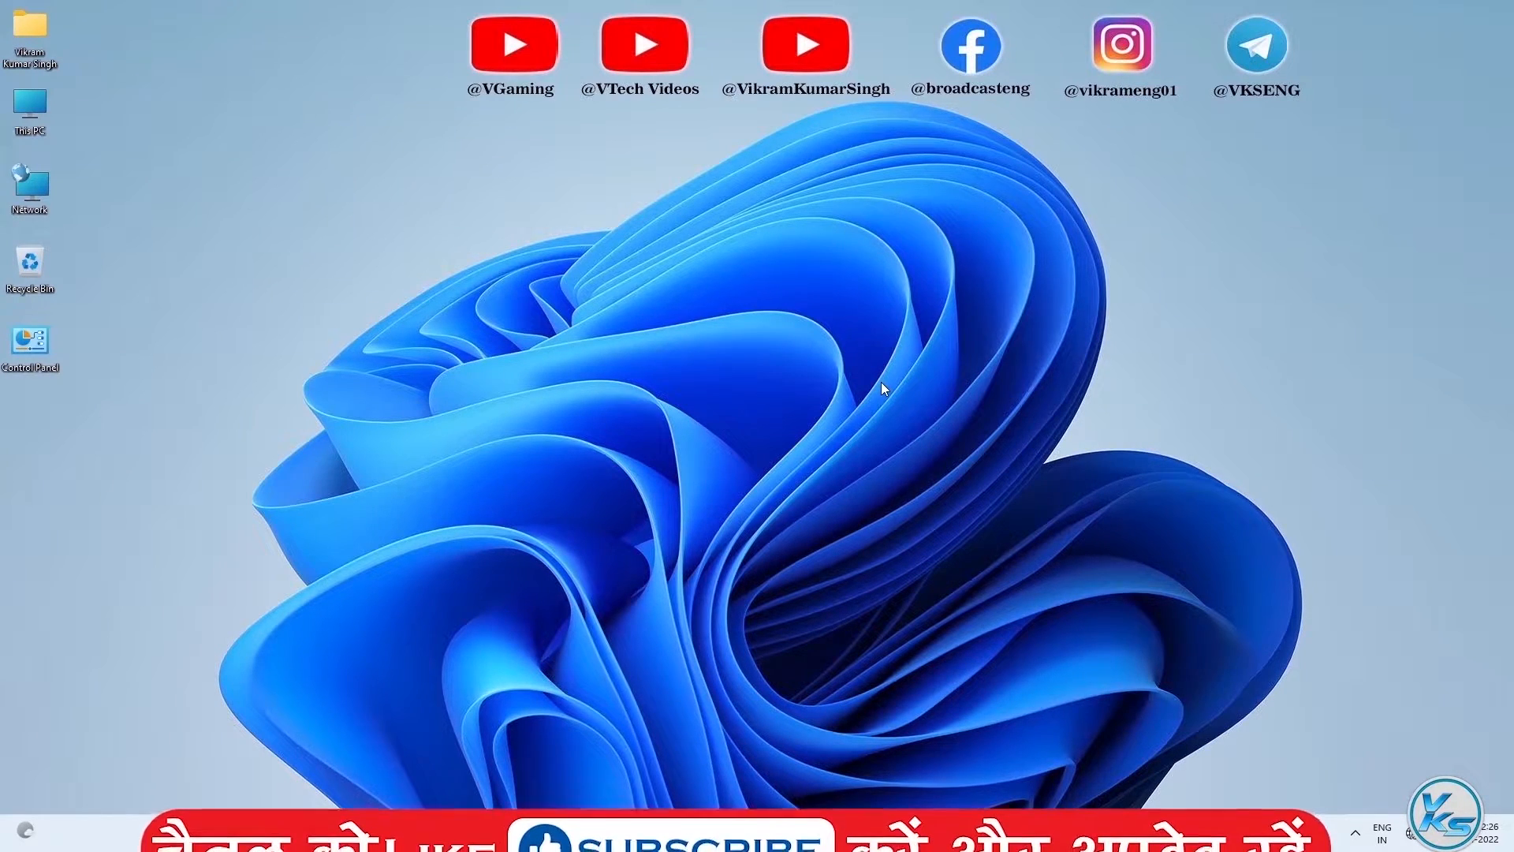
Open Control Panel from the desktop and switch its view to Category
double_click(39, 361)
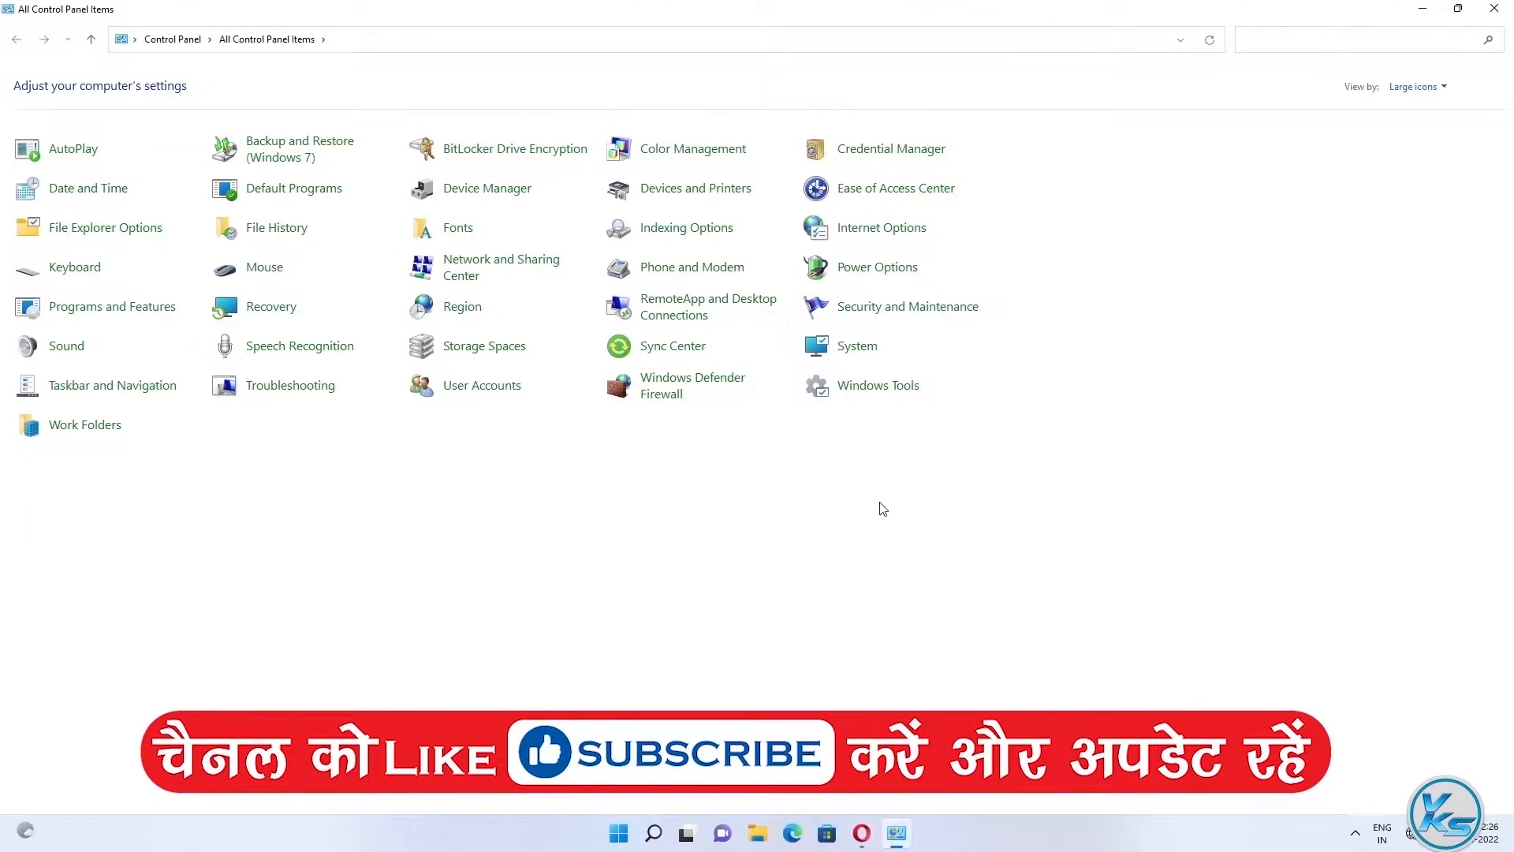
left_click(1435, 88)
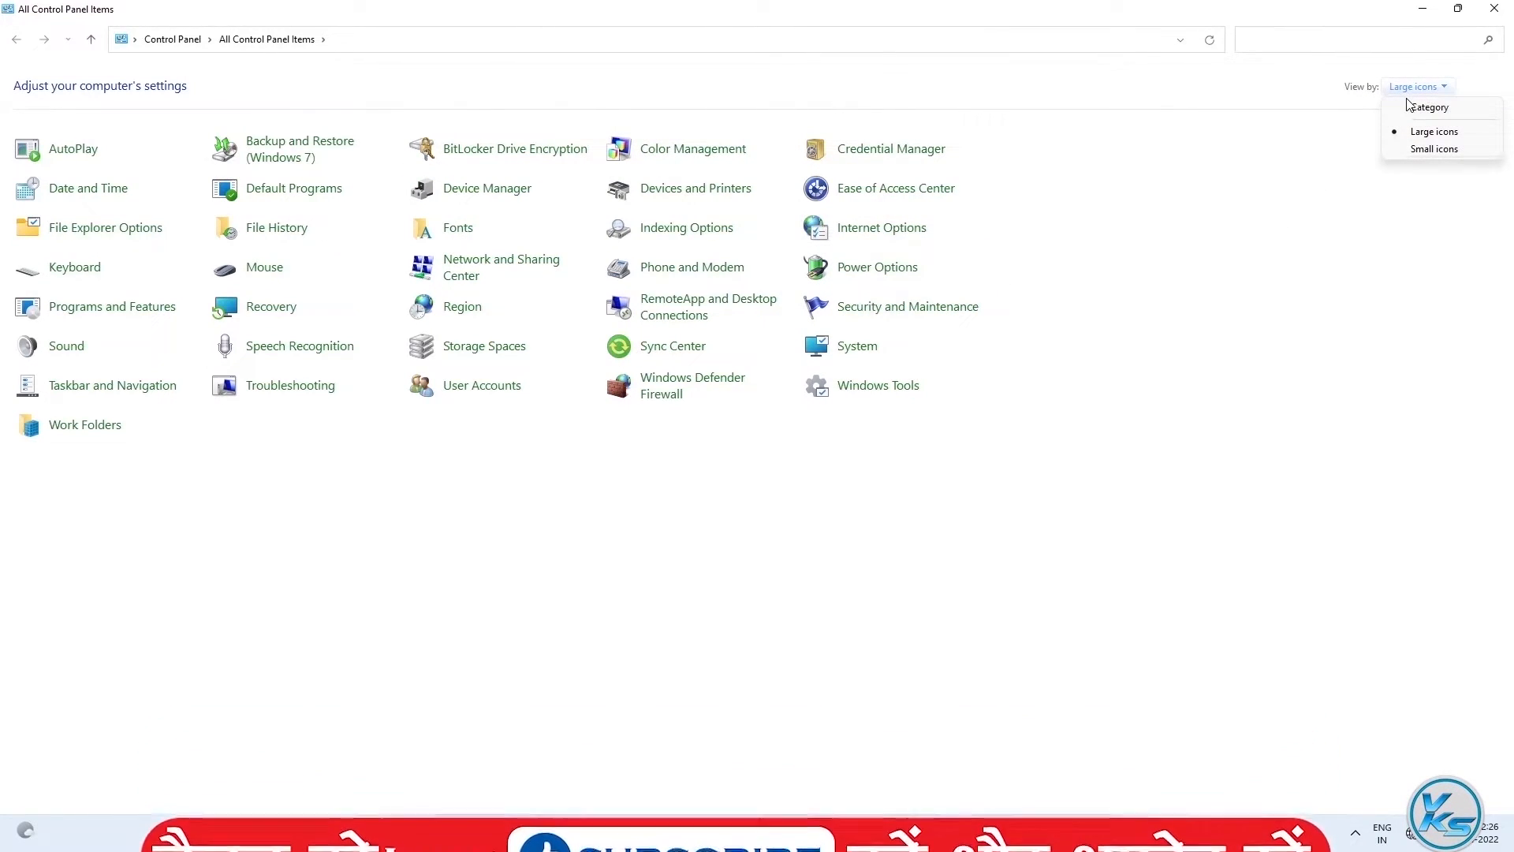
left_click(1412, 107)
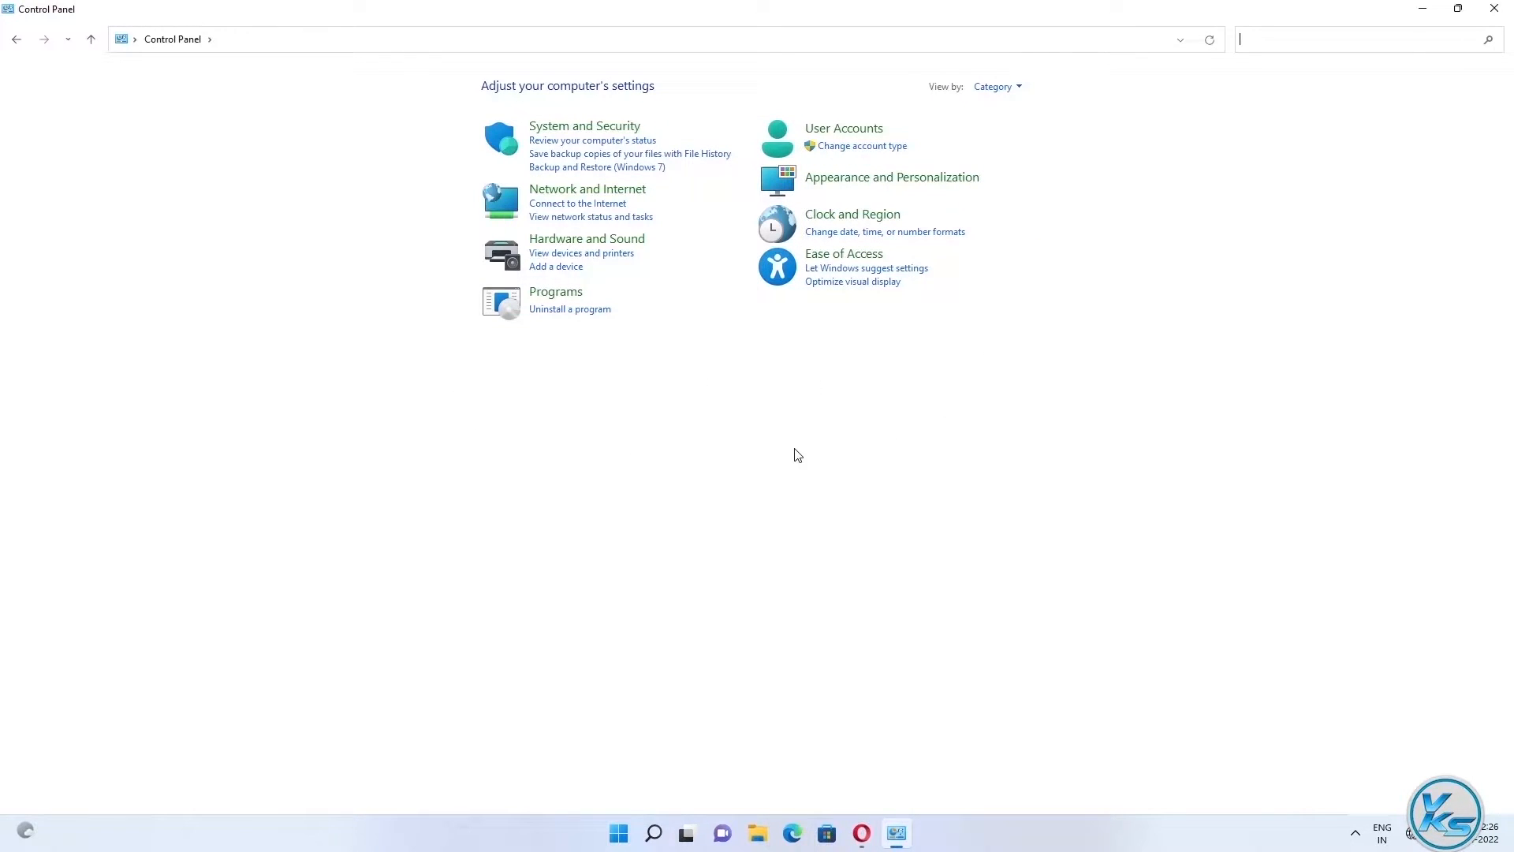
Examine the network adapters through the Network and Sharing Center's adapter settings, and close the open windows
left_click(557, 193)
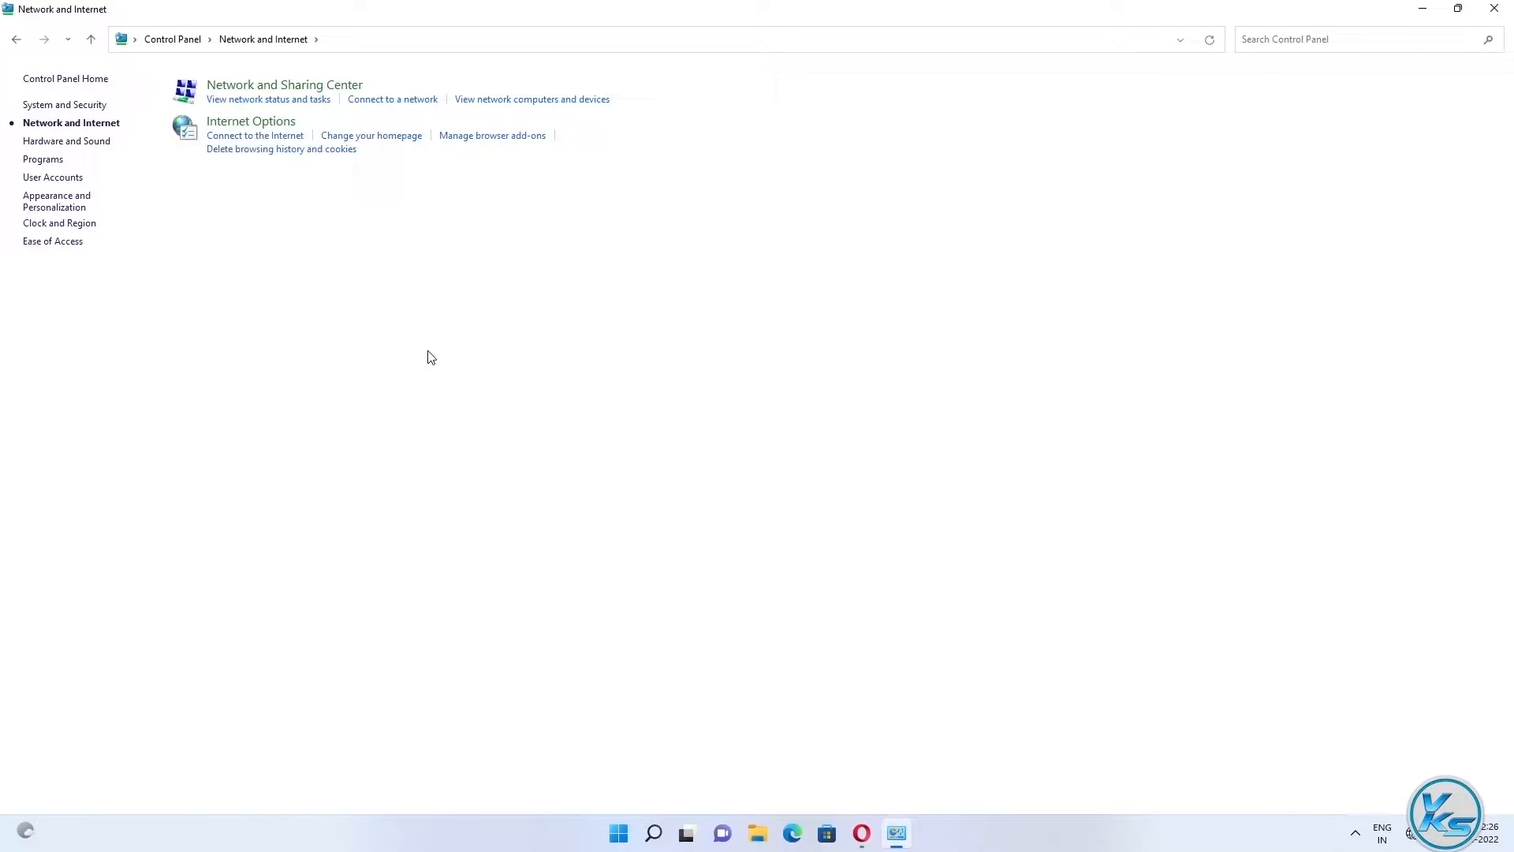
left_click(248, 97)
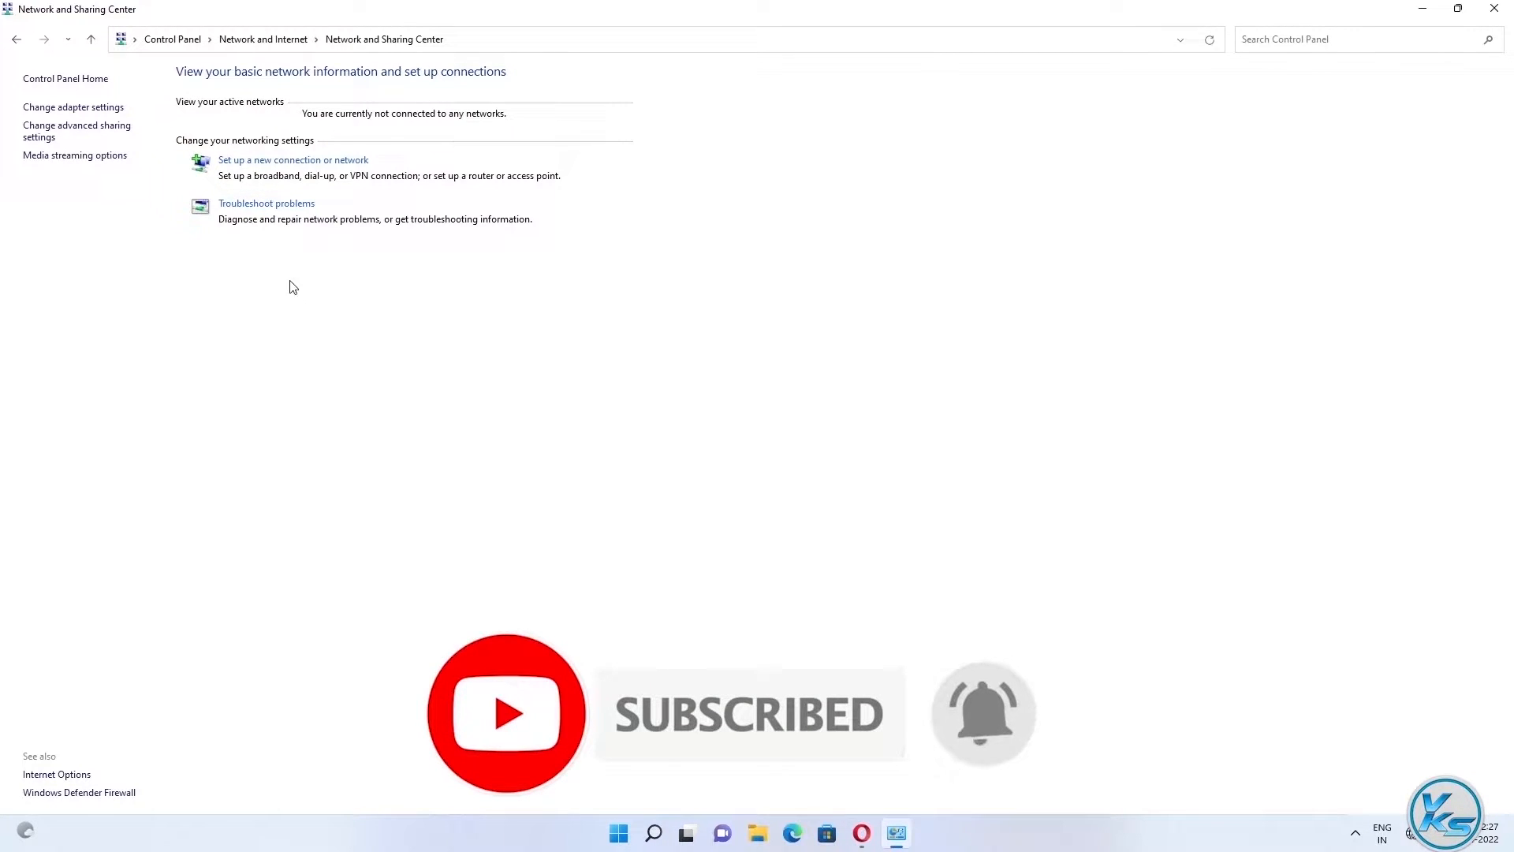
left_click(59, 110)
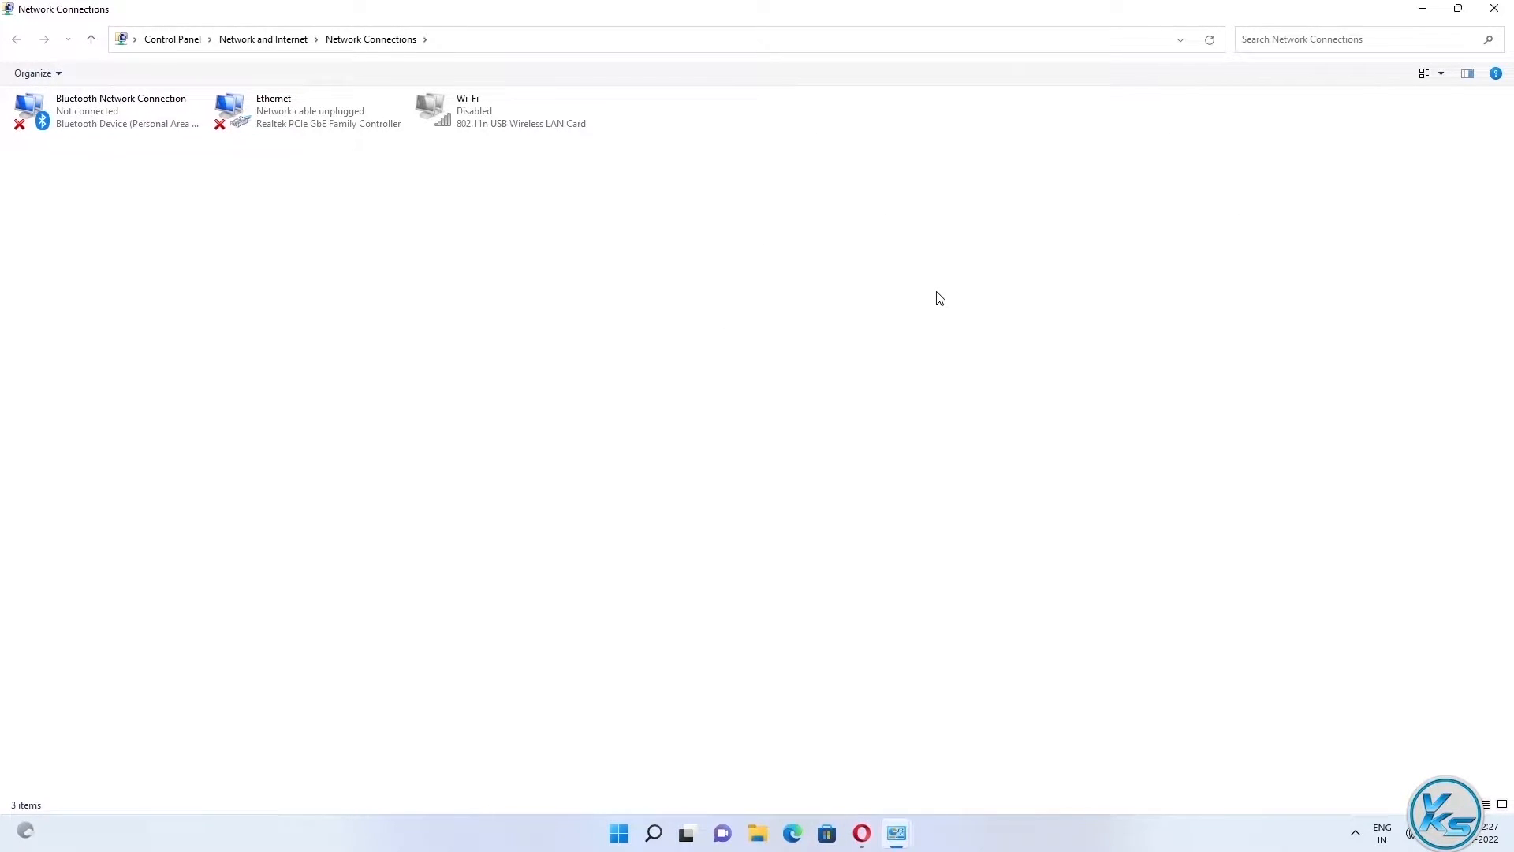
left_click(1494, 11)
left_click(1494, 11)
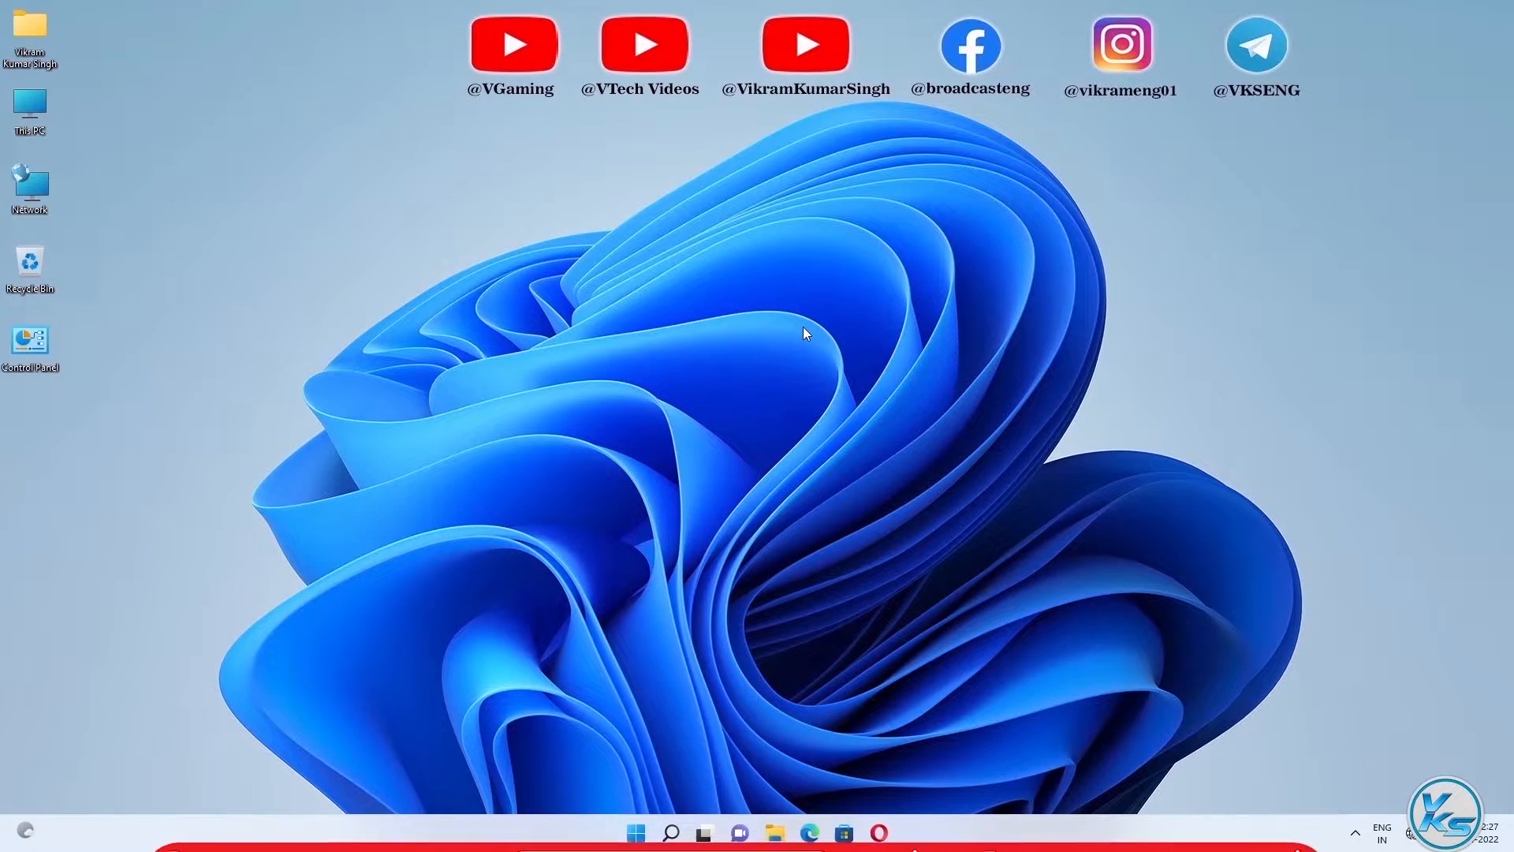
Open the additional network adapter options from the advanced network settings in Windows Settings
right_click(633, 835)
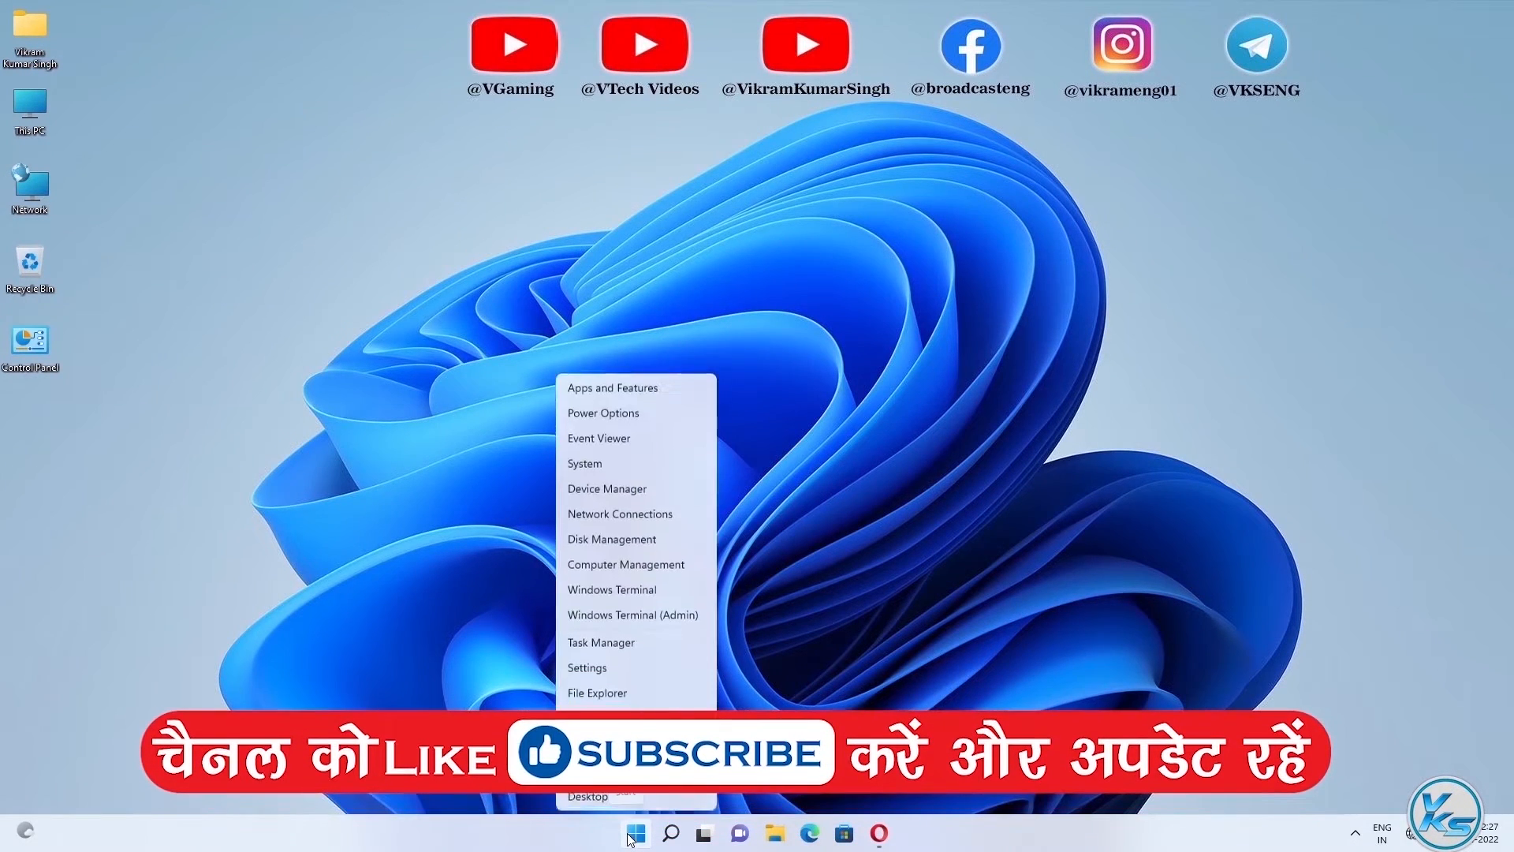
left_click(587, 668)
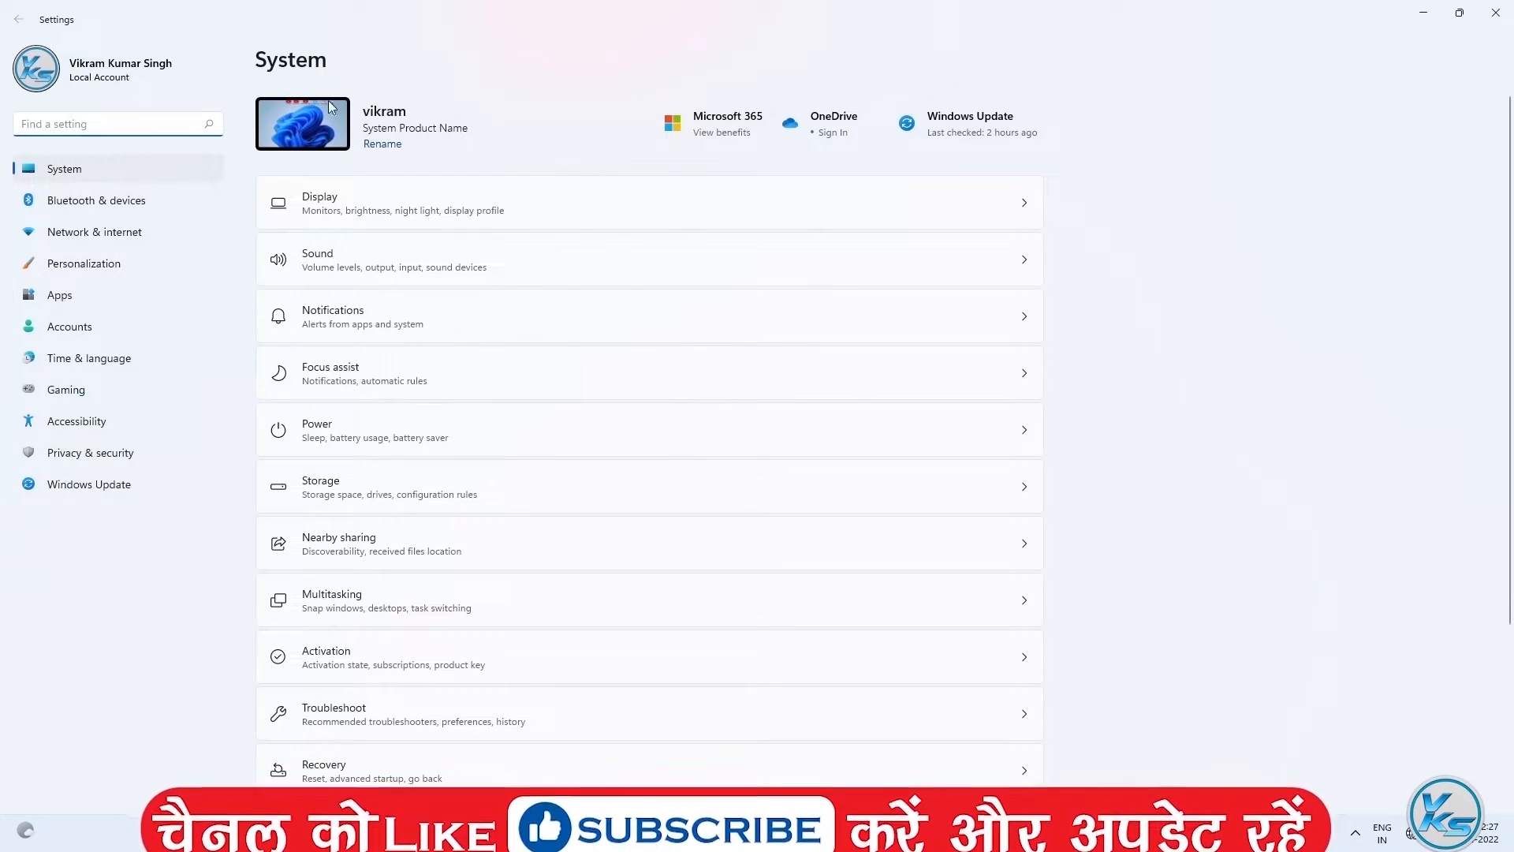
left_click(101, 238)
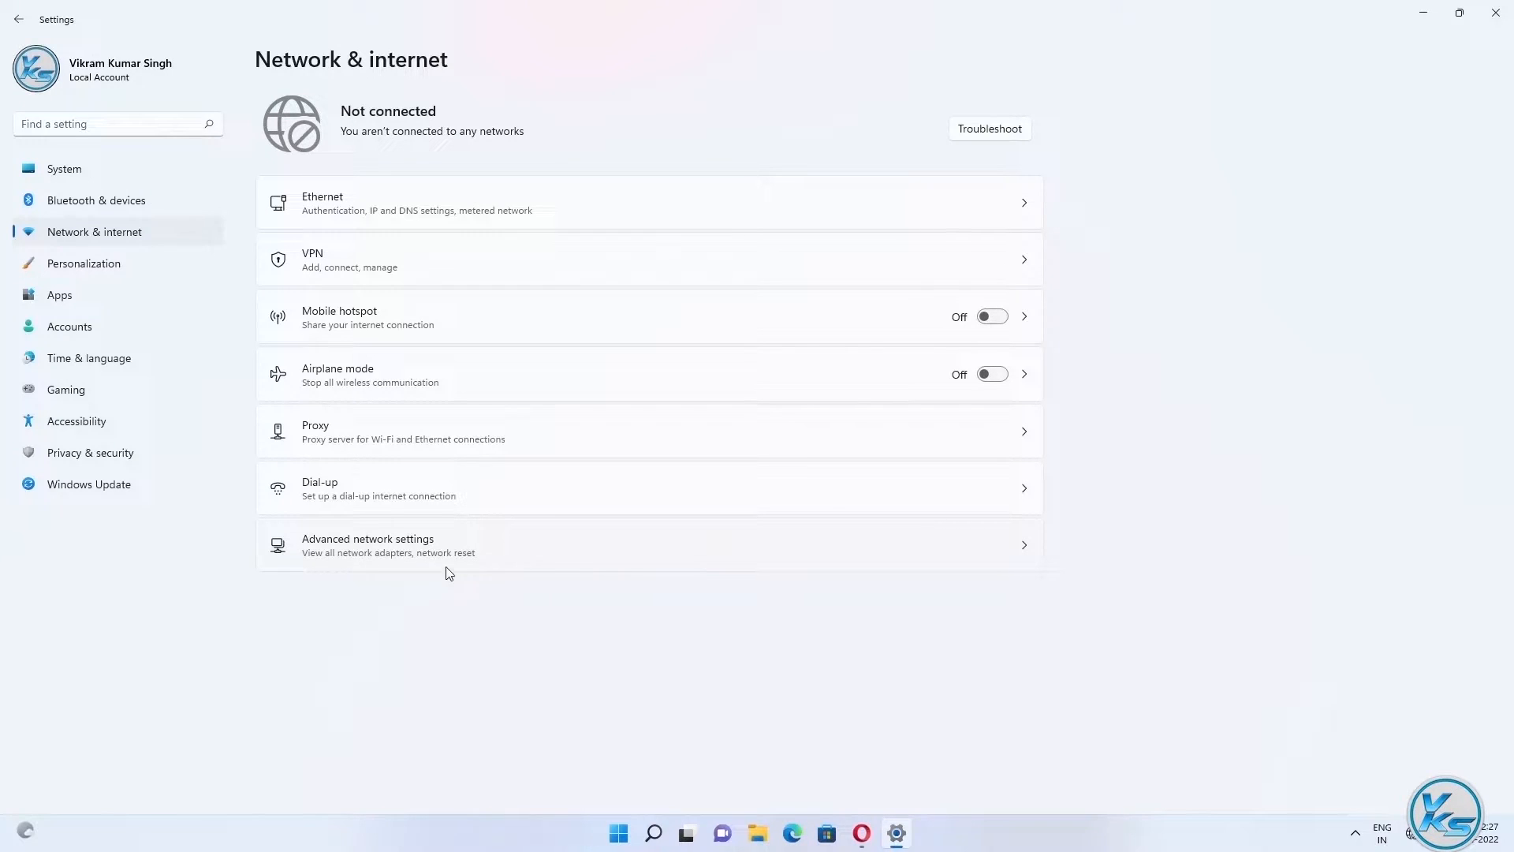
left_click(361, 557)
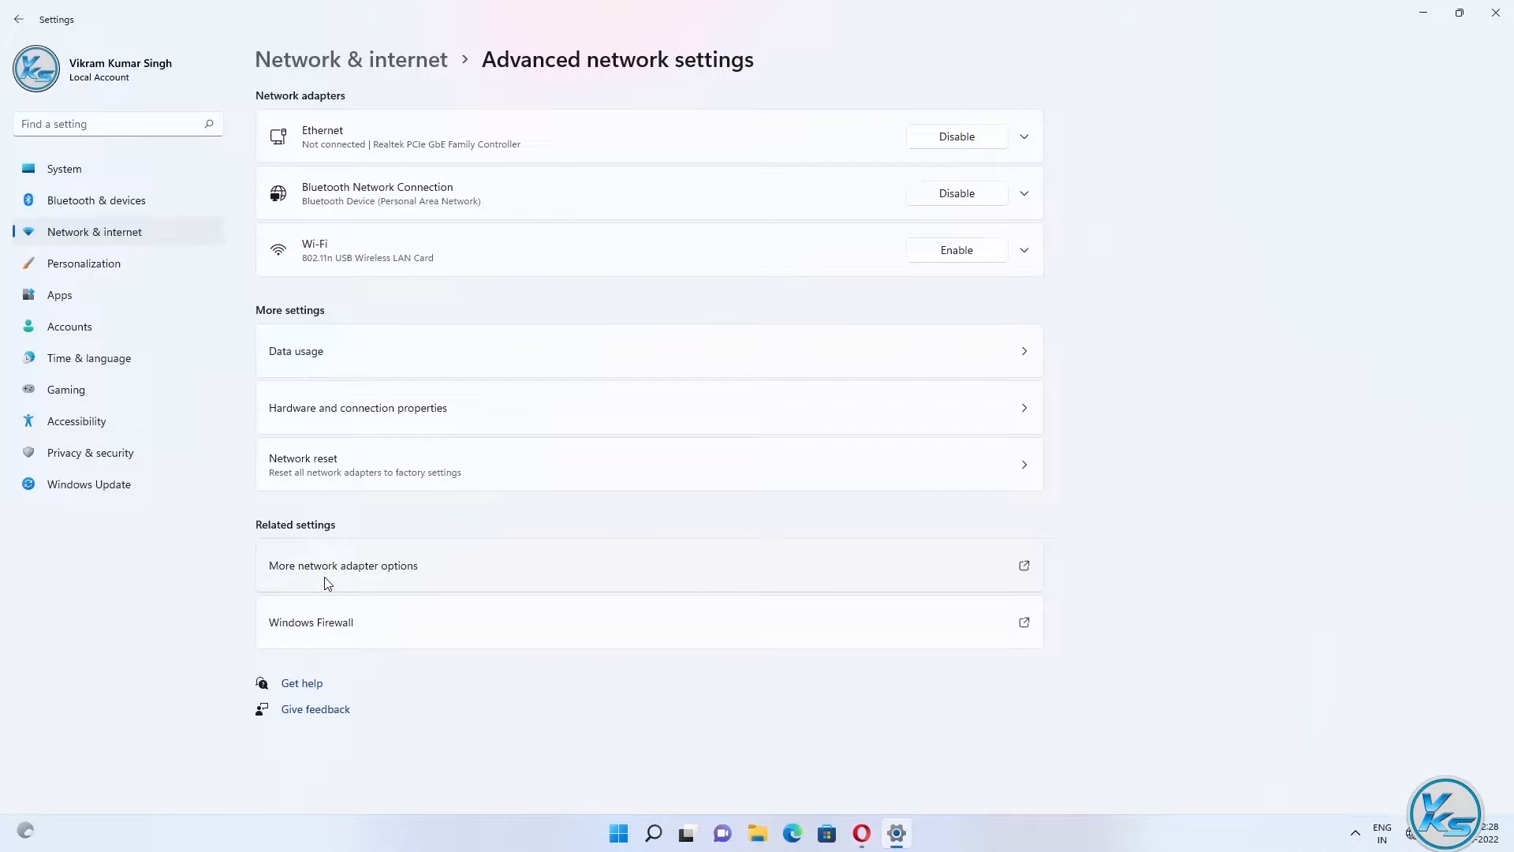
left_click(377, 575)
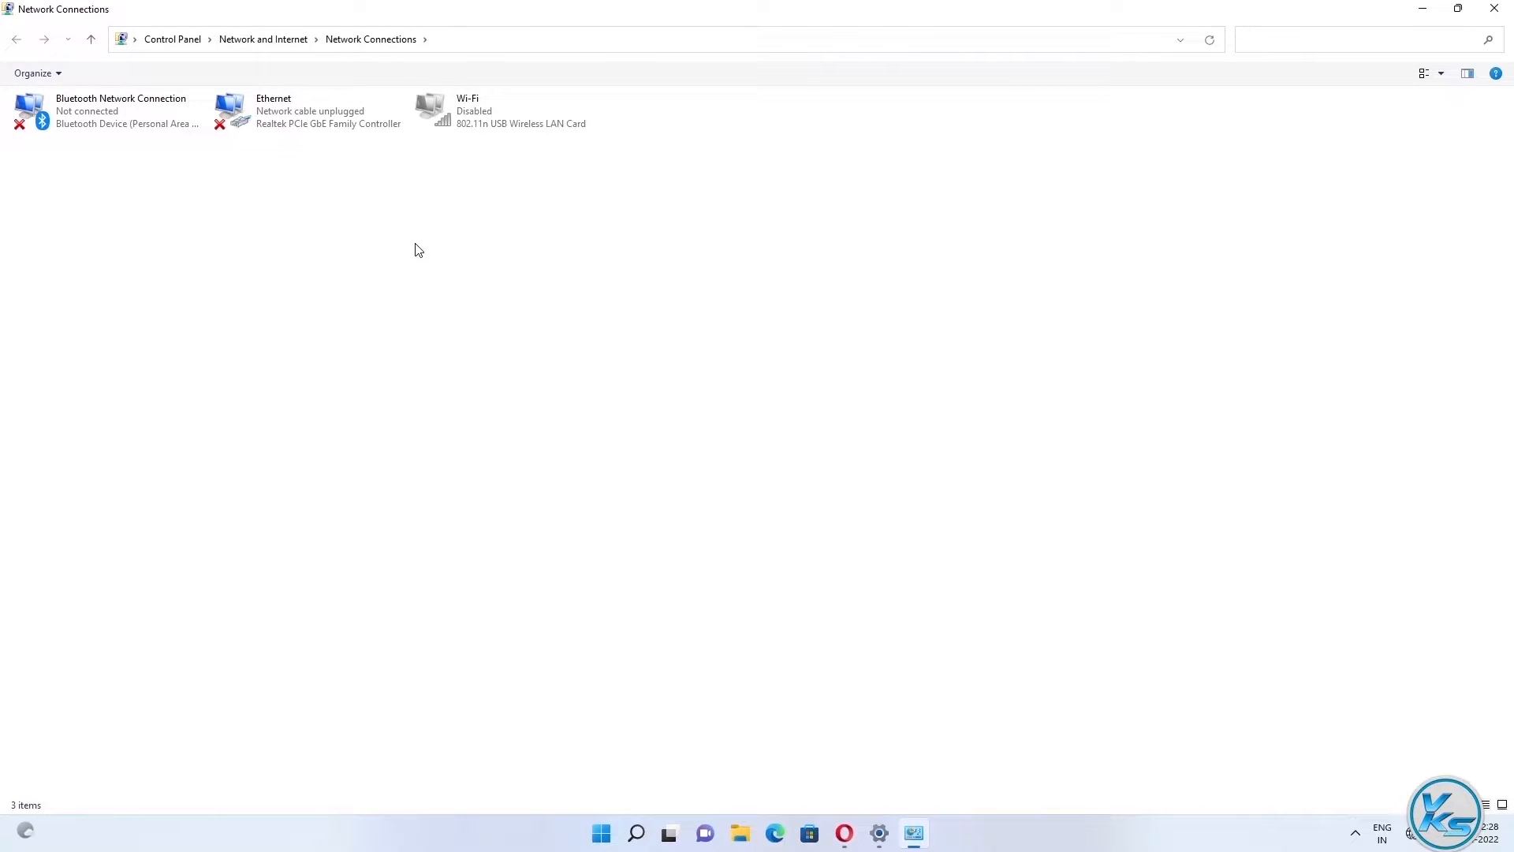
Enable the Wi-Fi adapter, restart it by disabling and enabling it again, and close the open windows
right_click(467, 116)
left_click(490, 120)
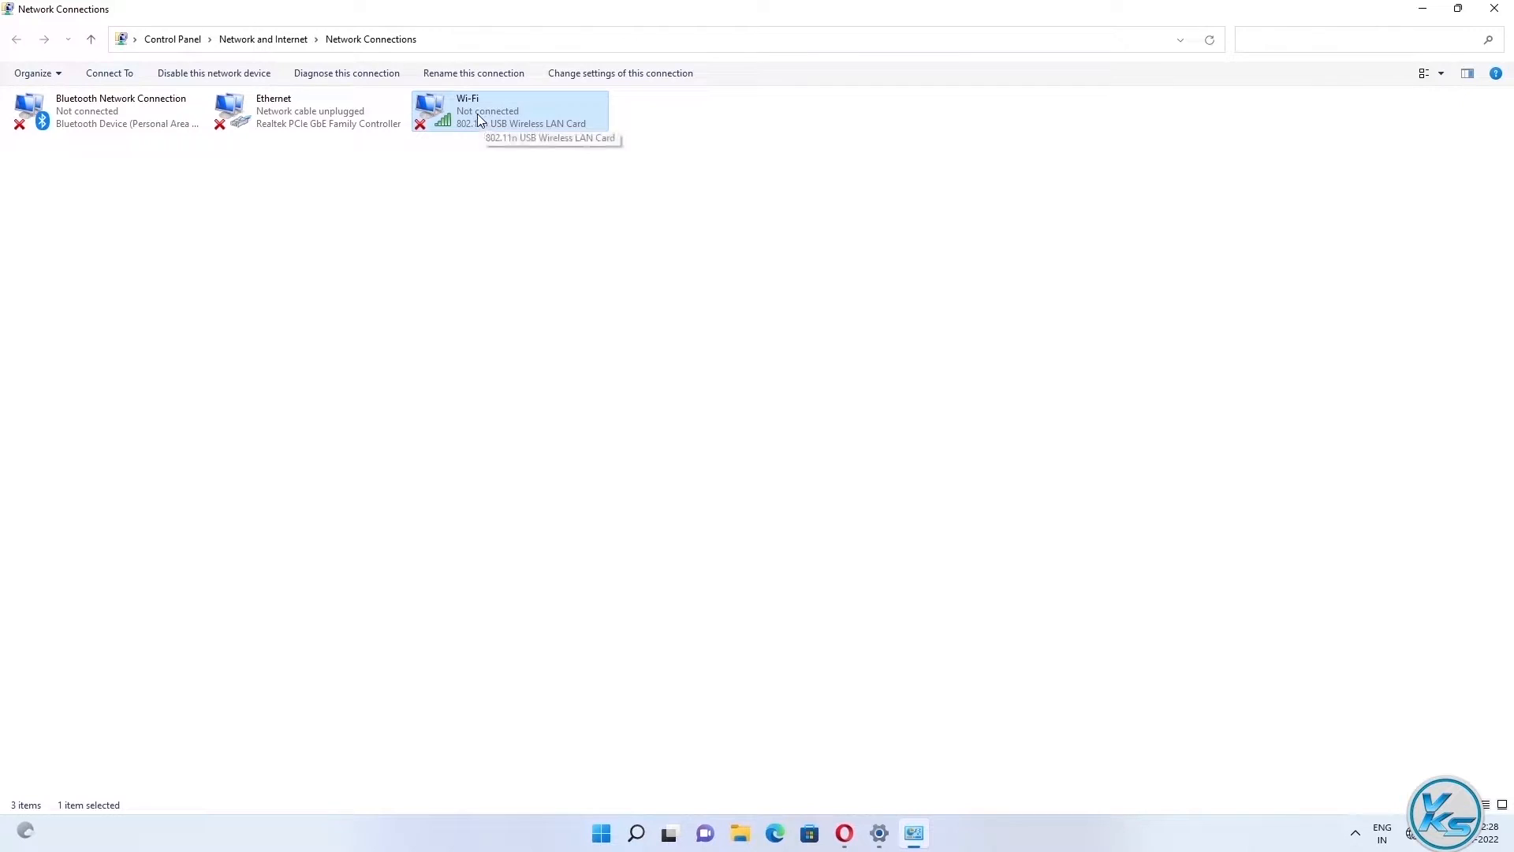
right_click(472, 112)
left_click(500, 125)
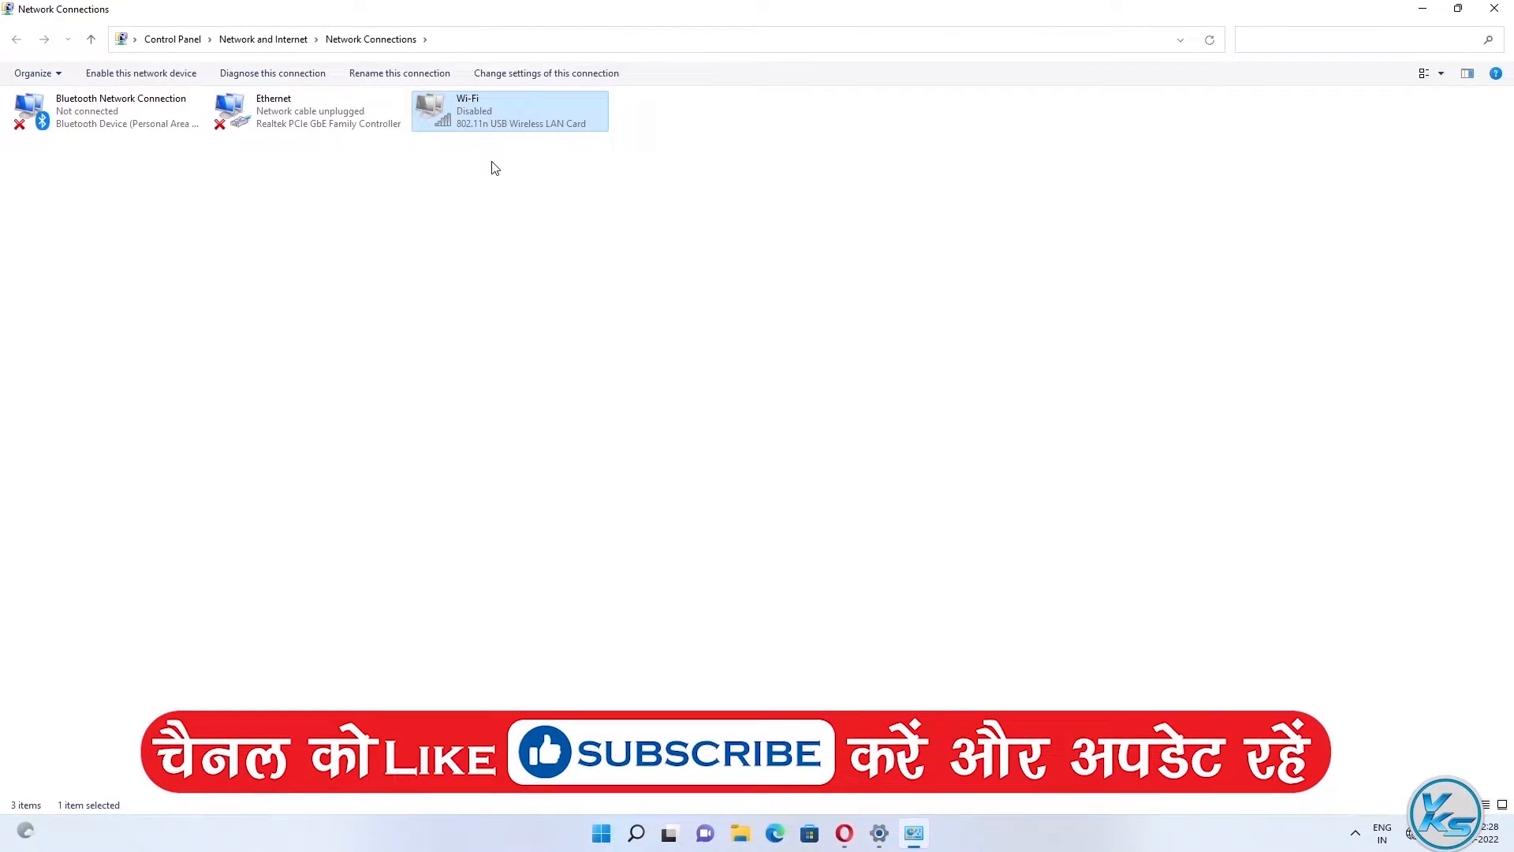
right_click(471, 107)
left_click(500, 119)
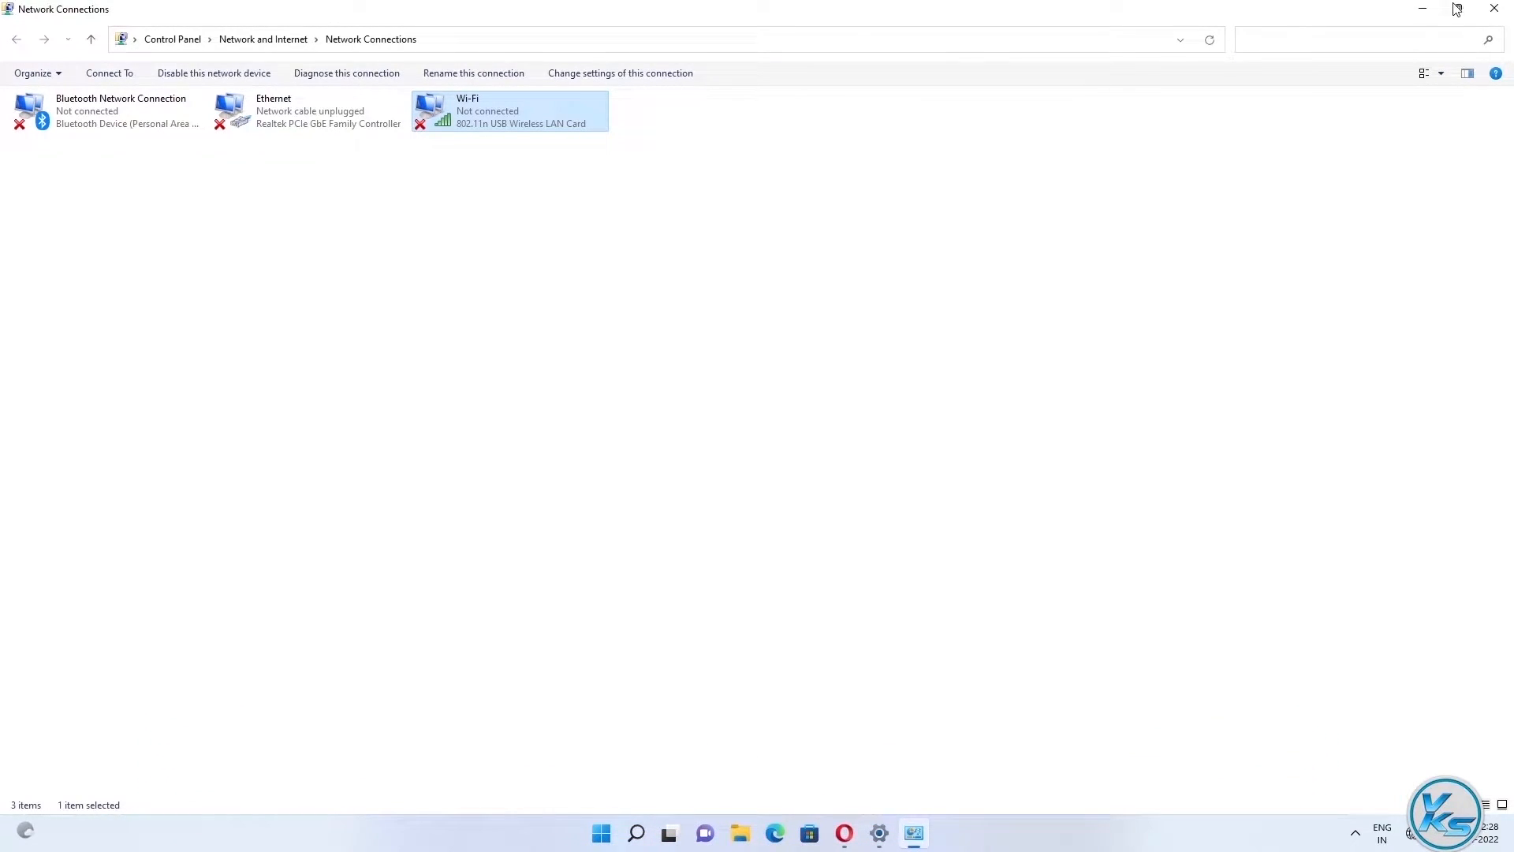
left_click(1493, 9)
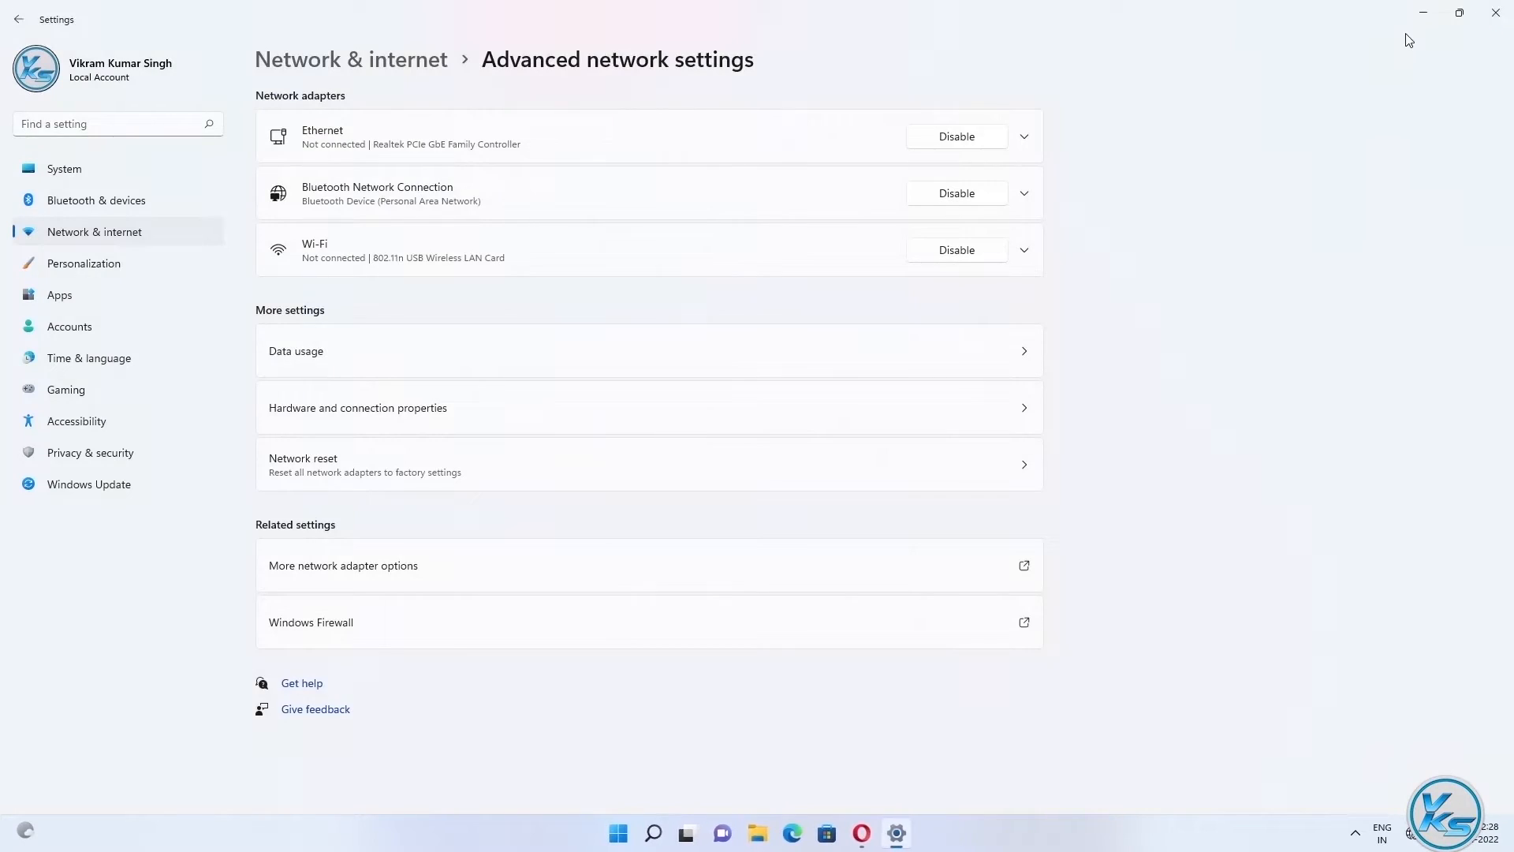
left_click(1494, 13)
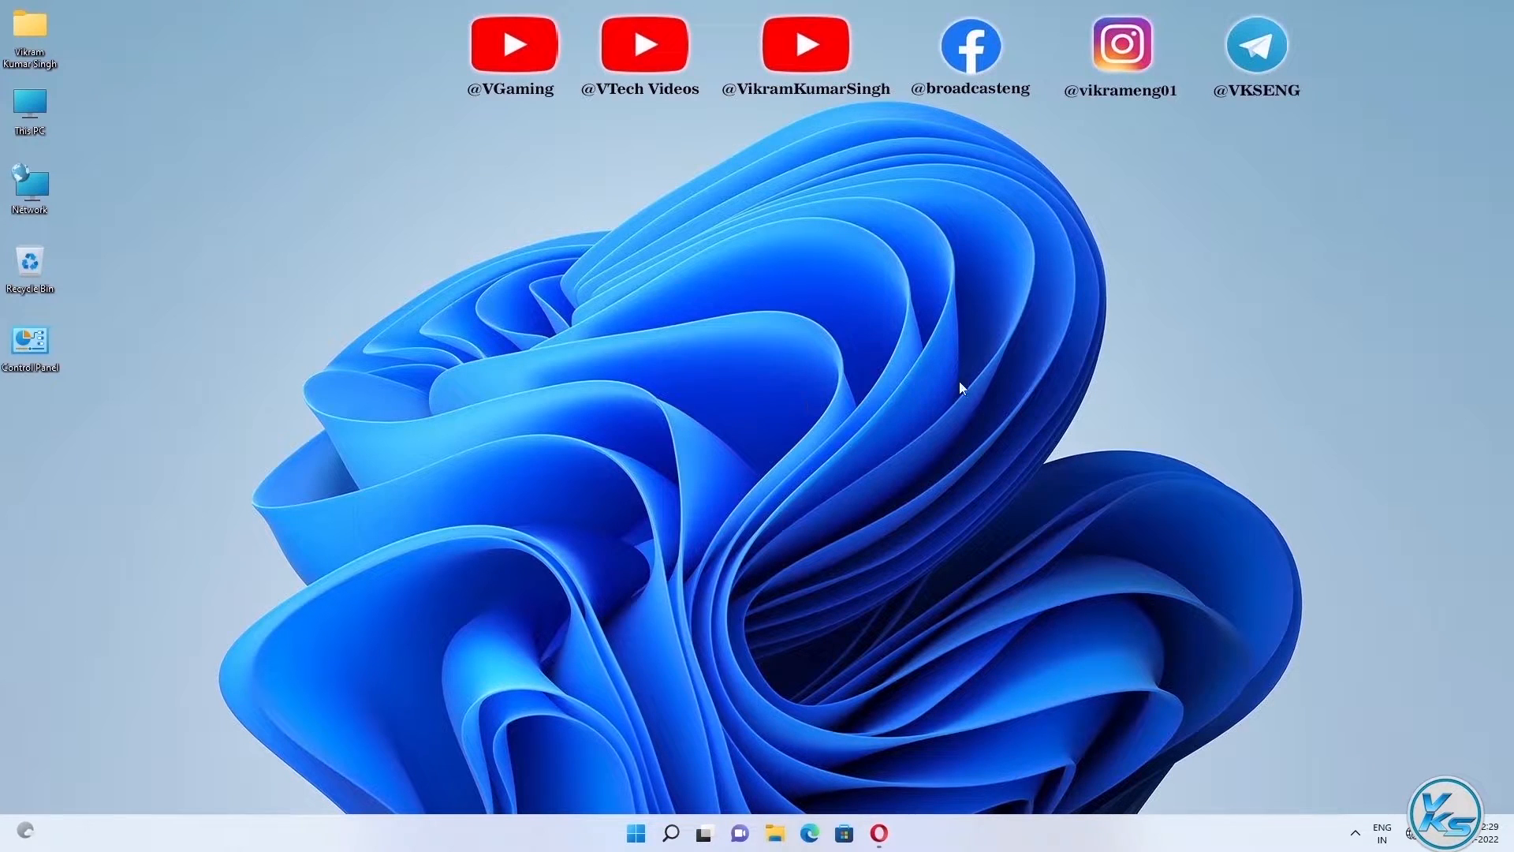
Browse the available Wi-Fi networks in the quick settings and turn off Airplane mode
left_click(1412, 834)
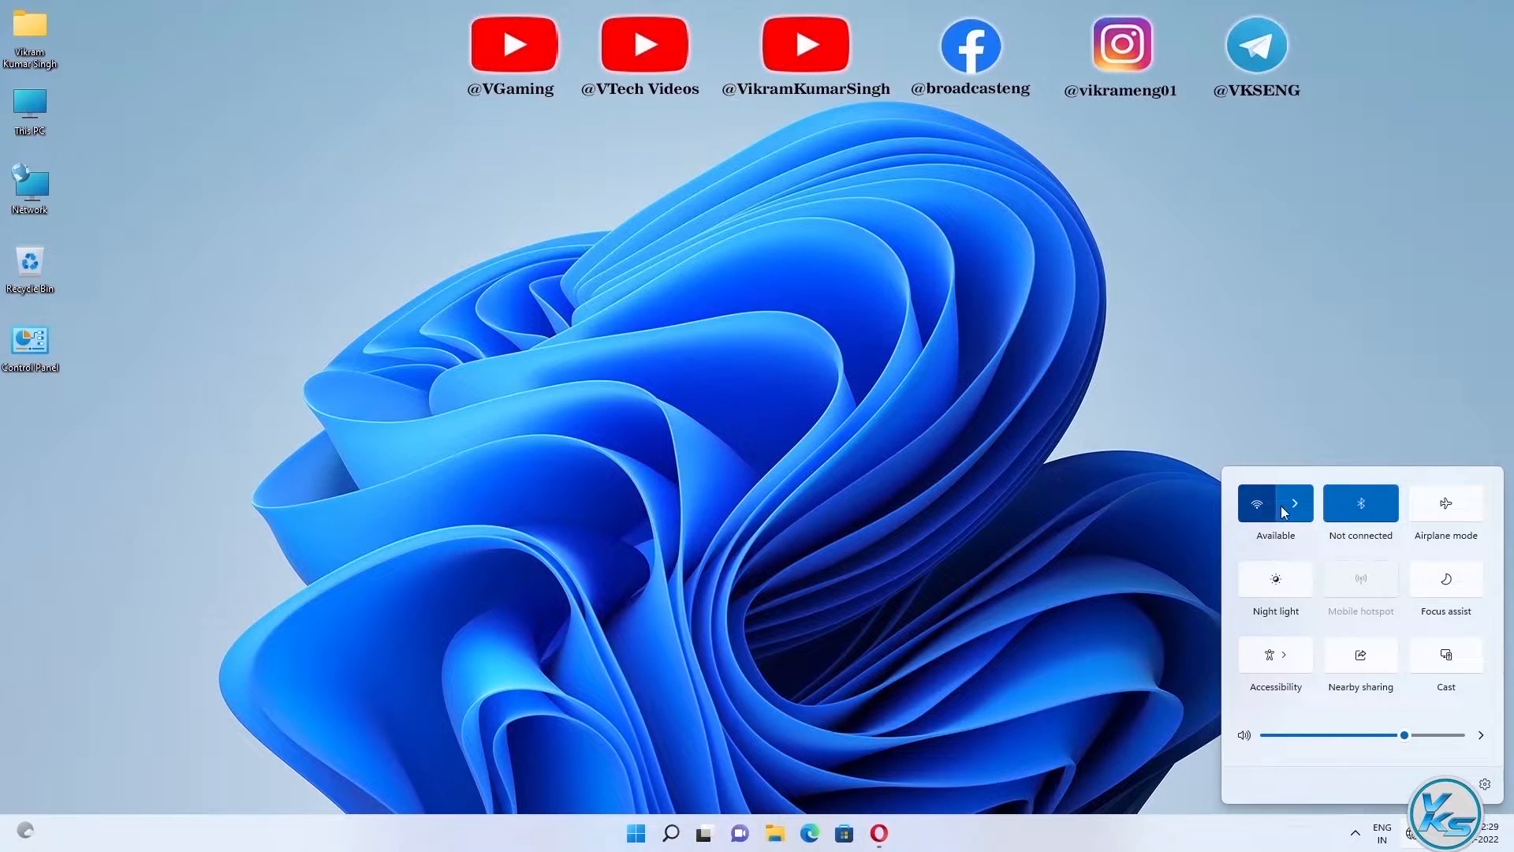
left_click(1296, 509)
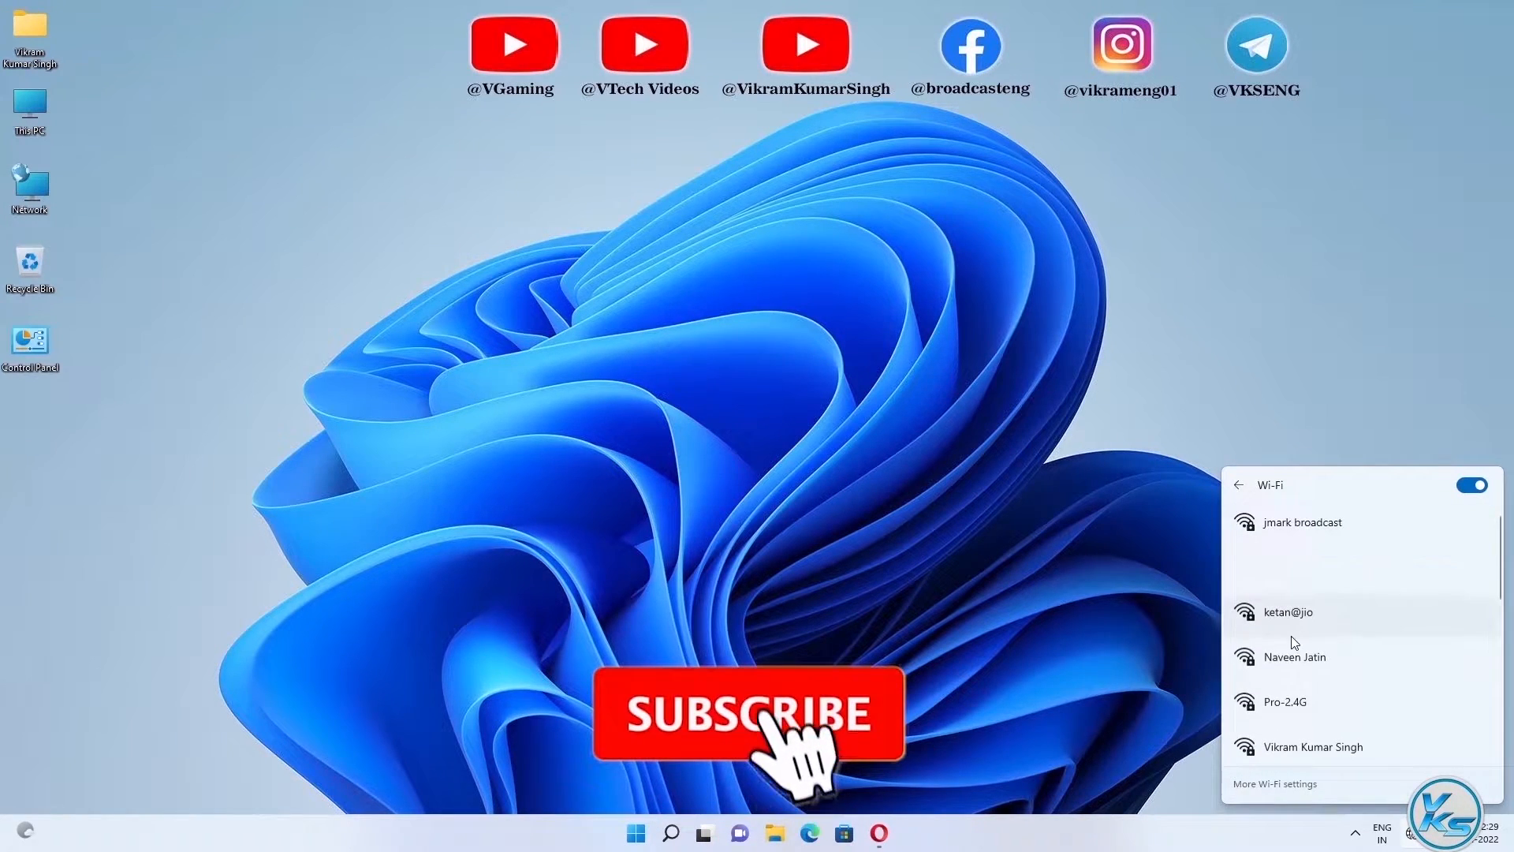
scroll(1294, 686, "down", 2)
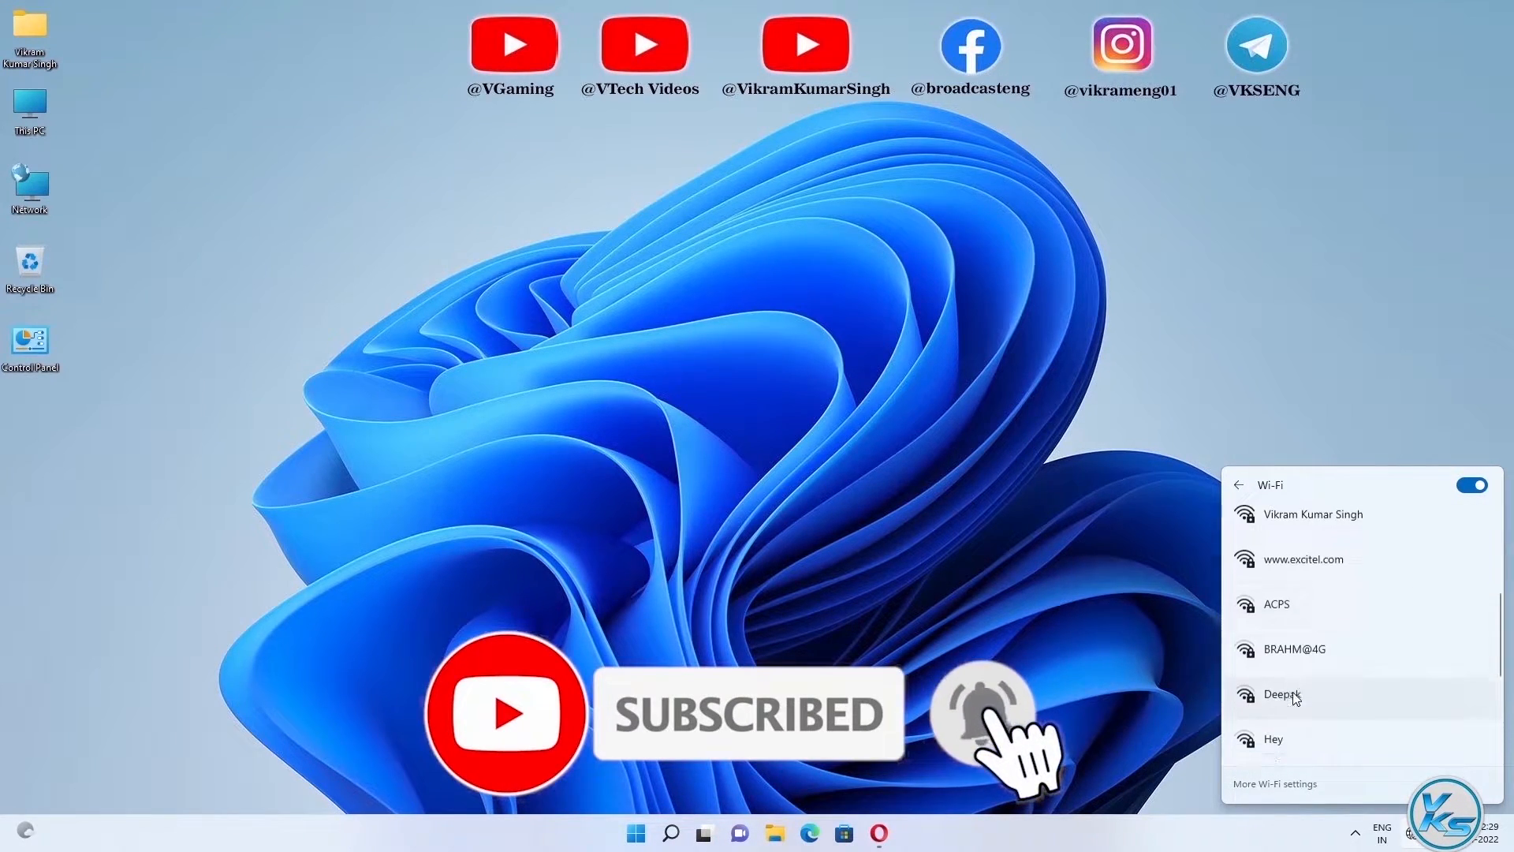
left_click(1239, 485)
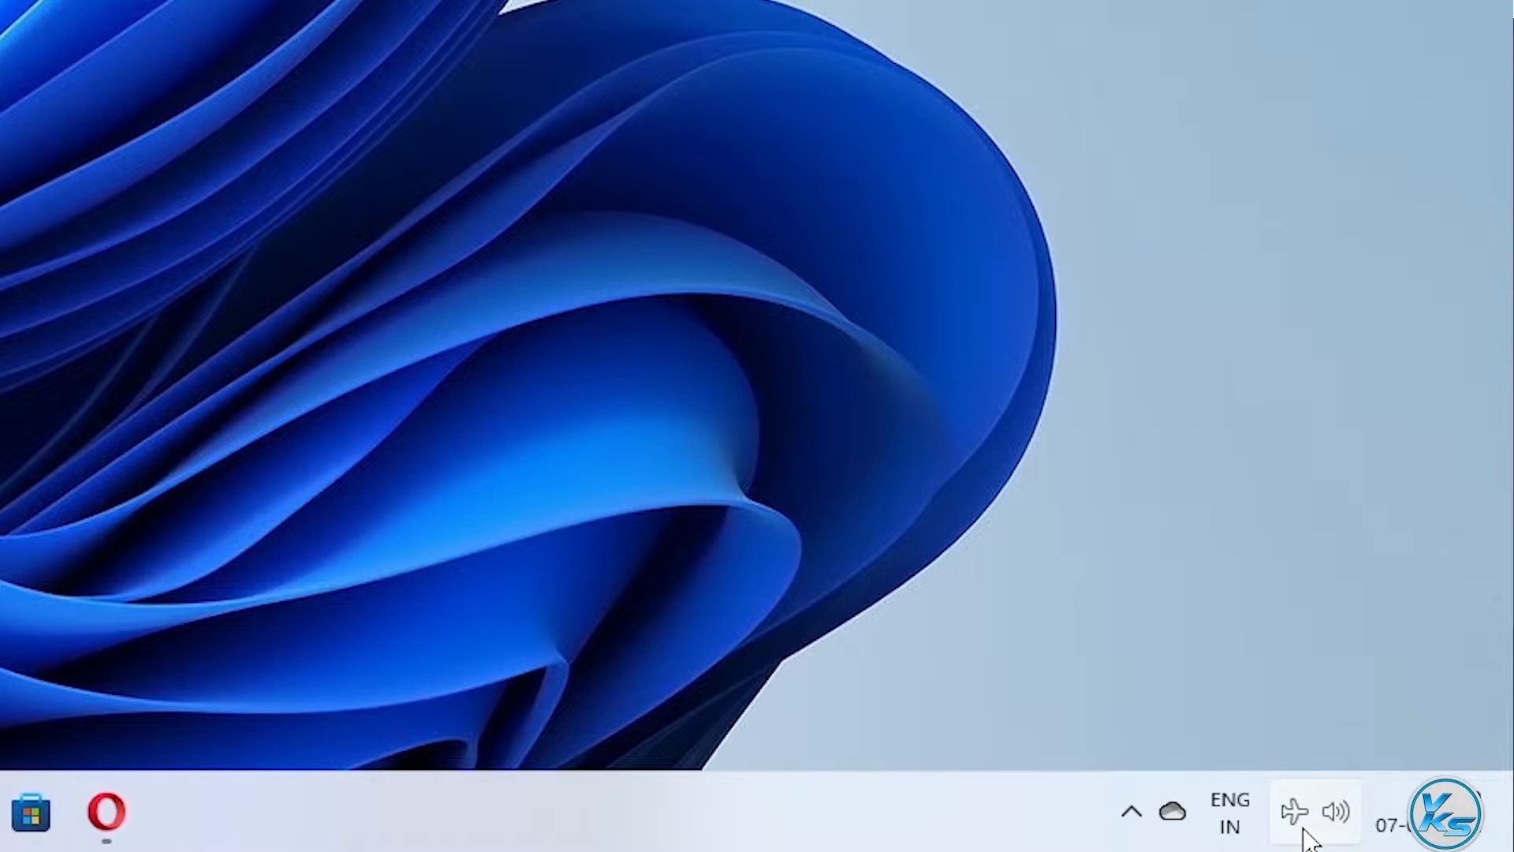
left_click(1304, 824)
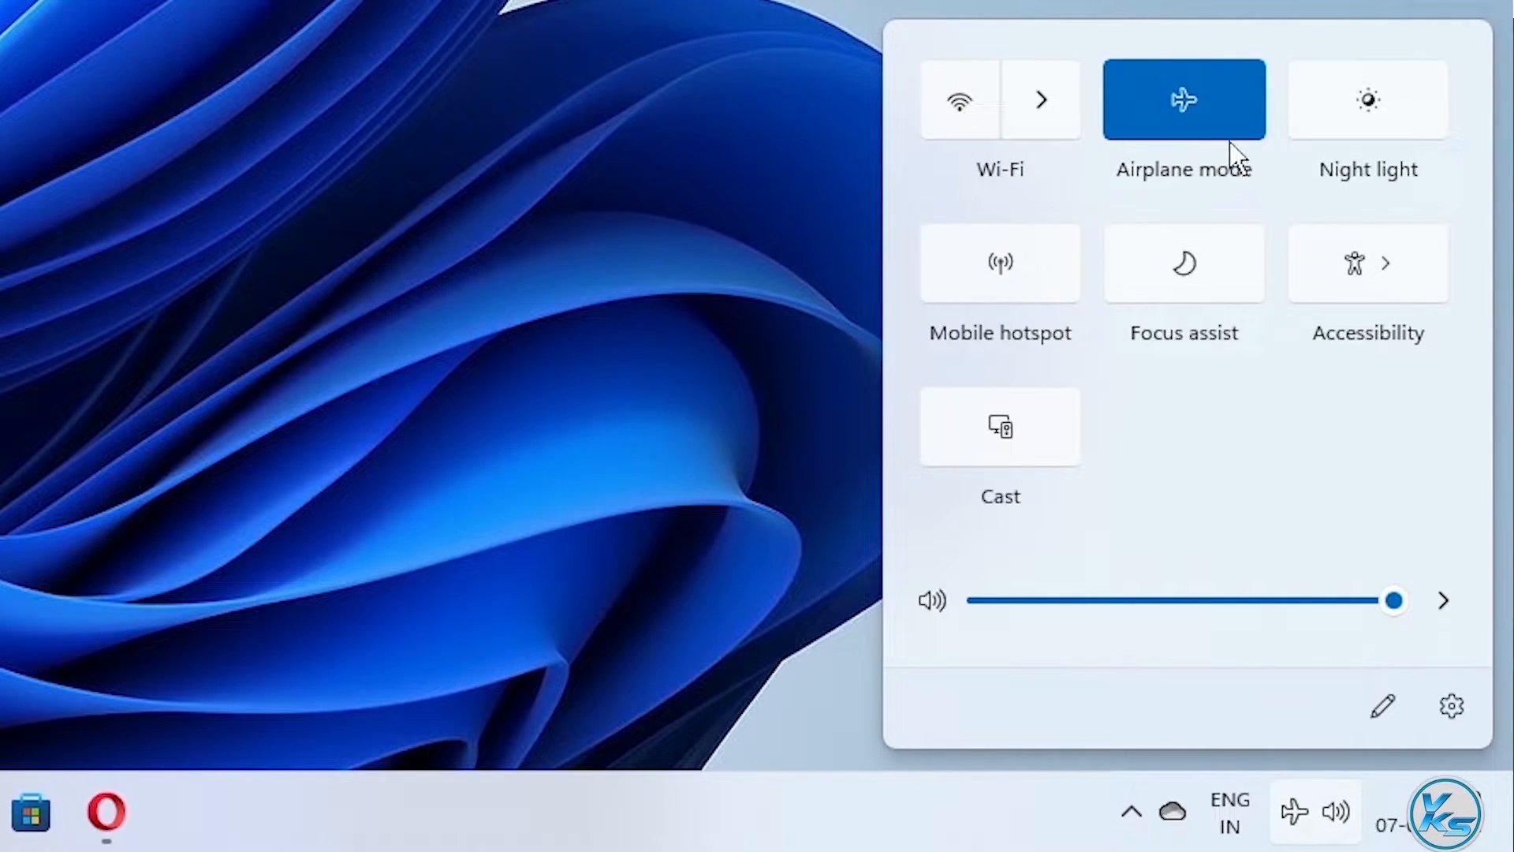
left_click(1191, 119)
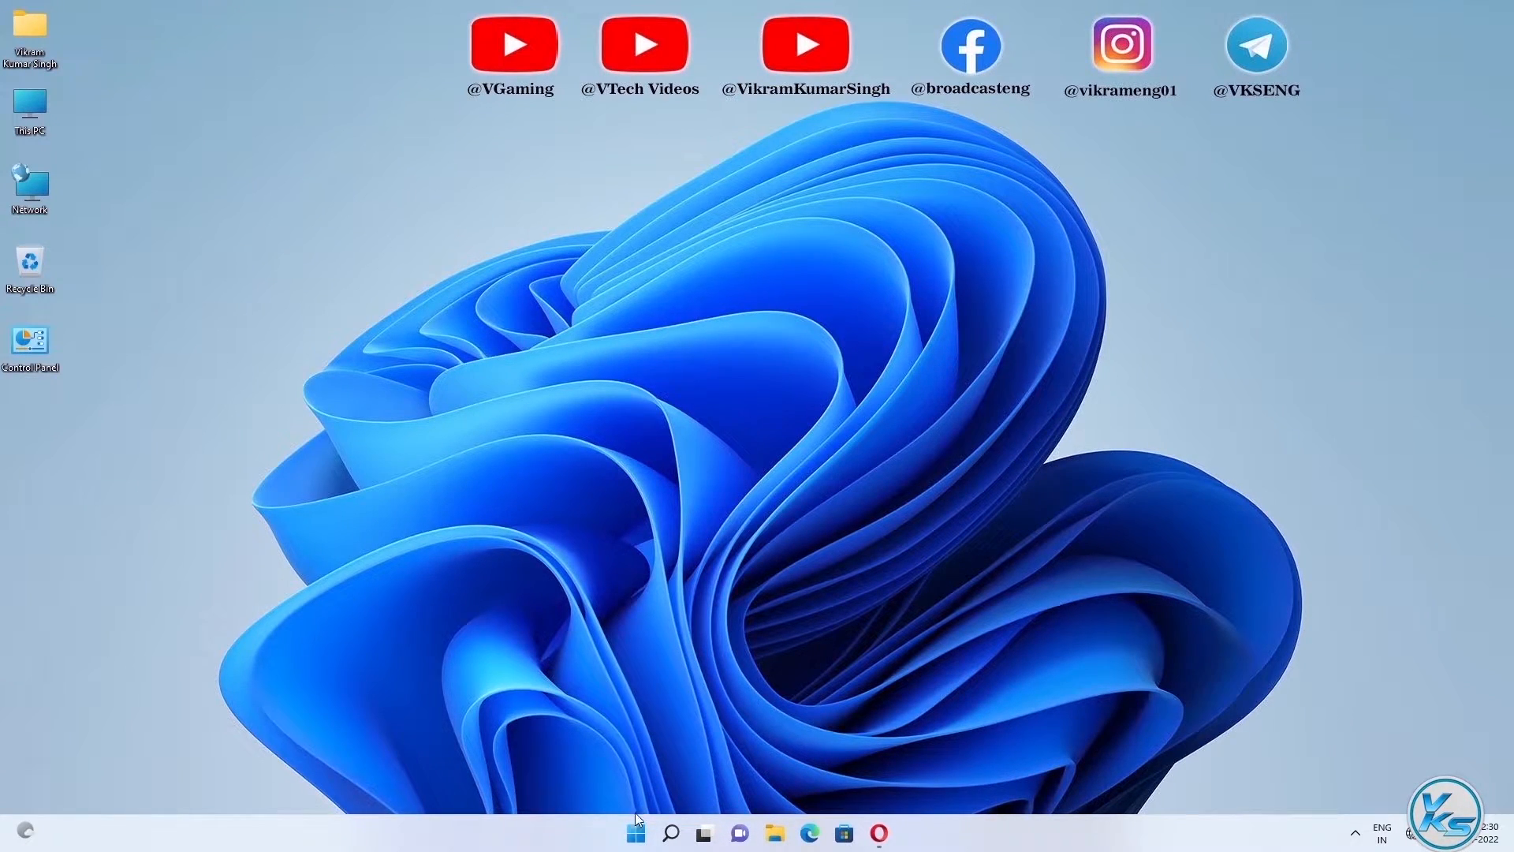
Open Device Manager, expand the network adapters and select the 802.11n USB Wireless LAN Card
right_click(633, 836)
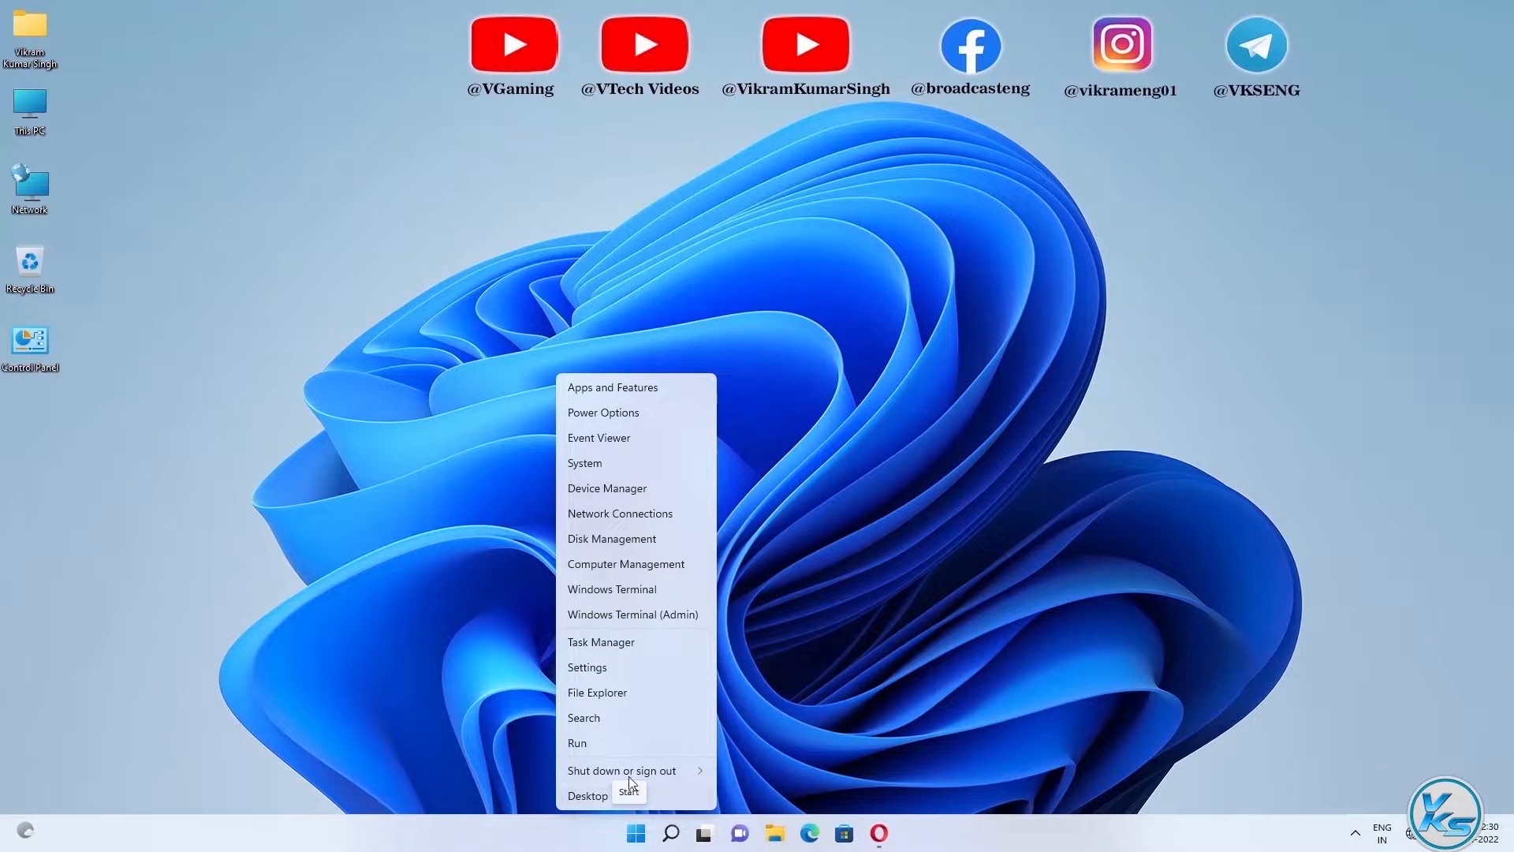
left_click(607, 491)
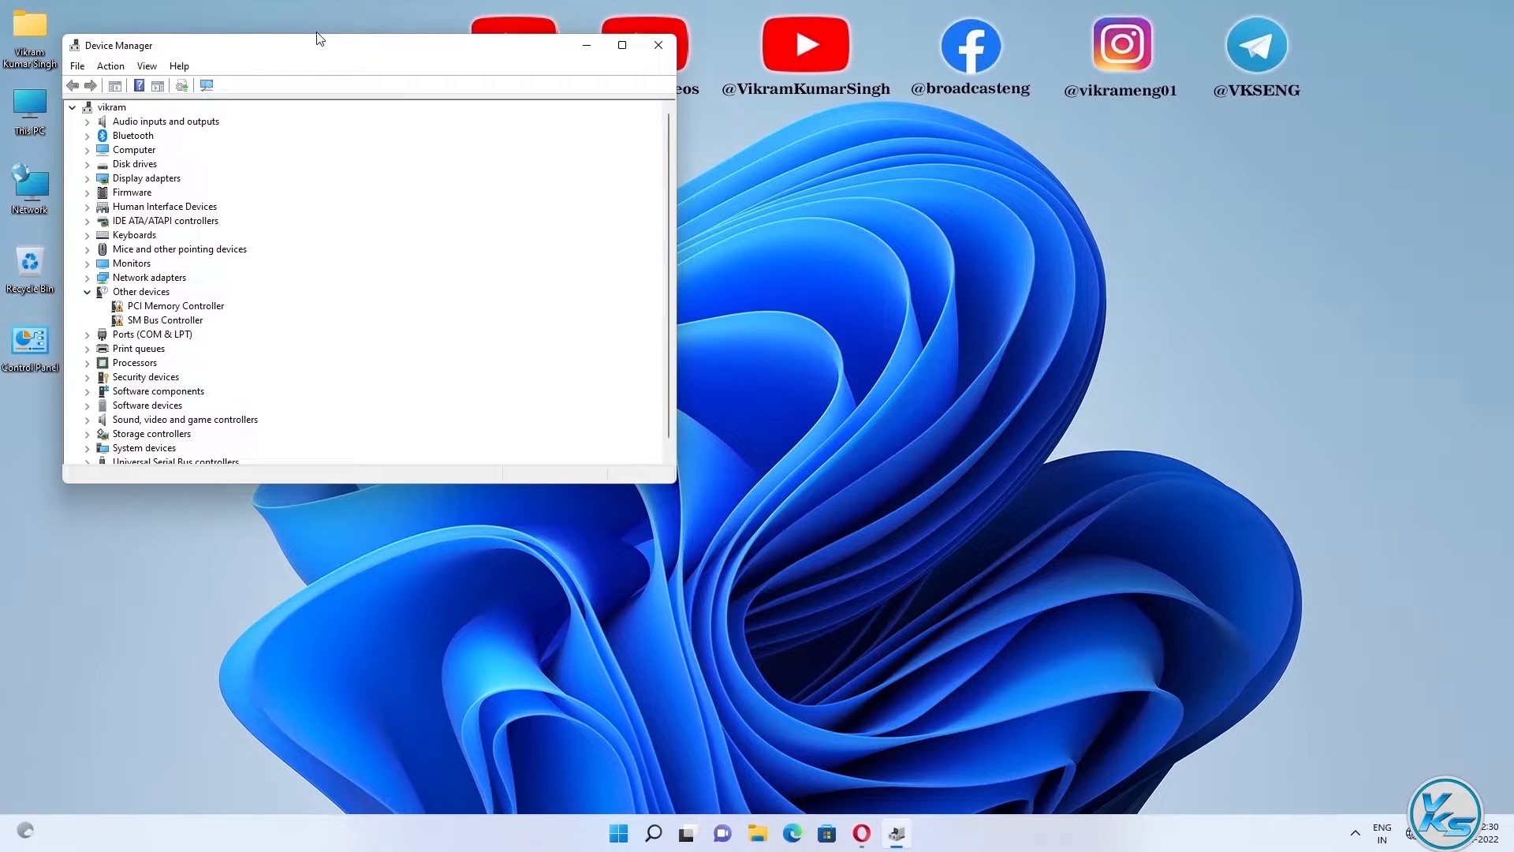
left_click_drag(328, 49, 689, 176)
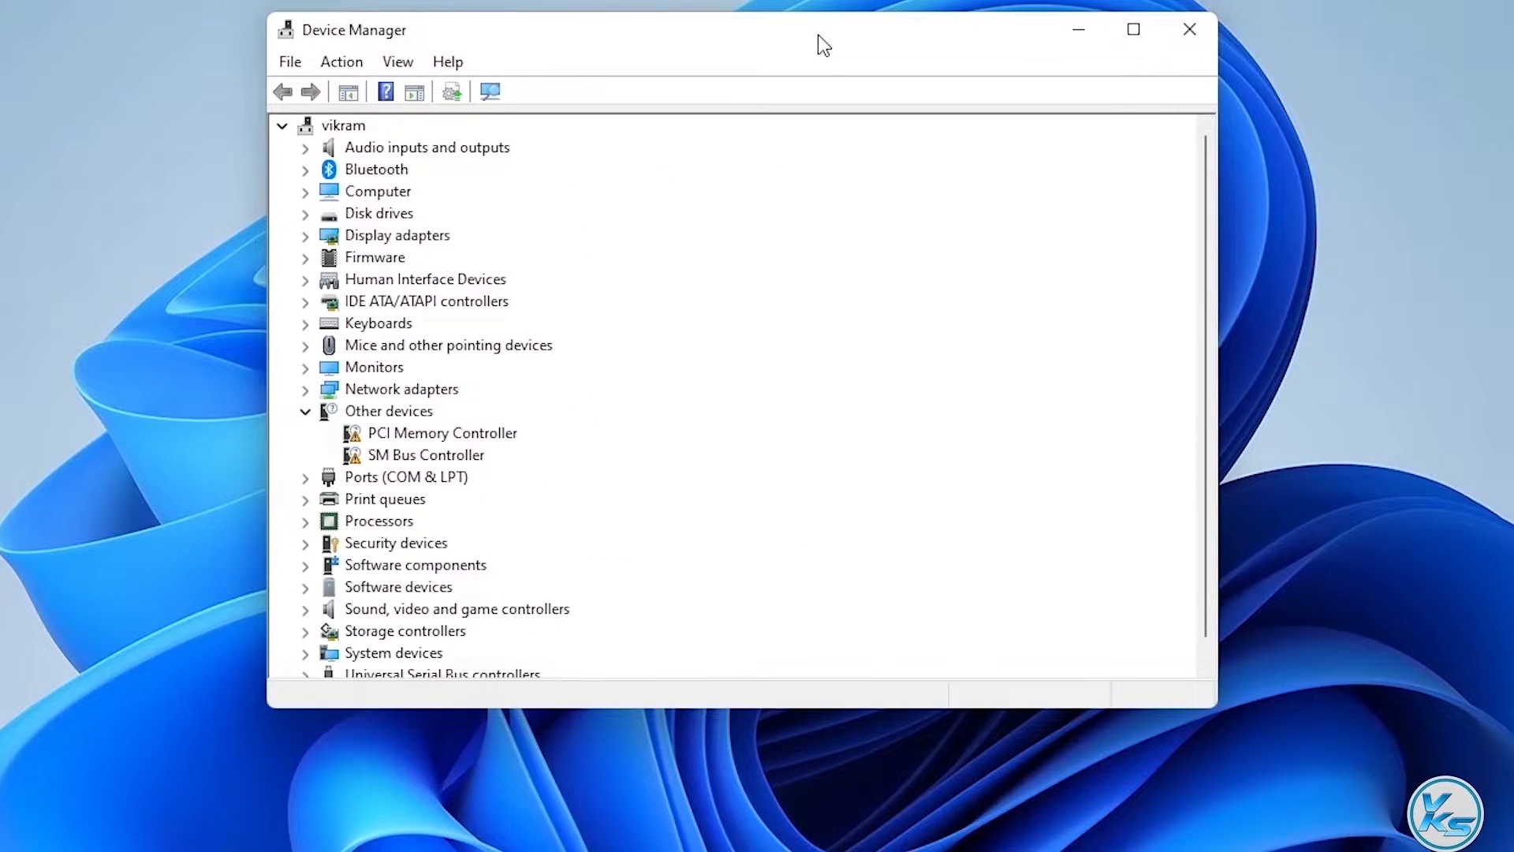
double_click(381, 390)
scroll(434, 365, "down", 2)
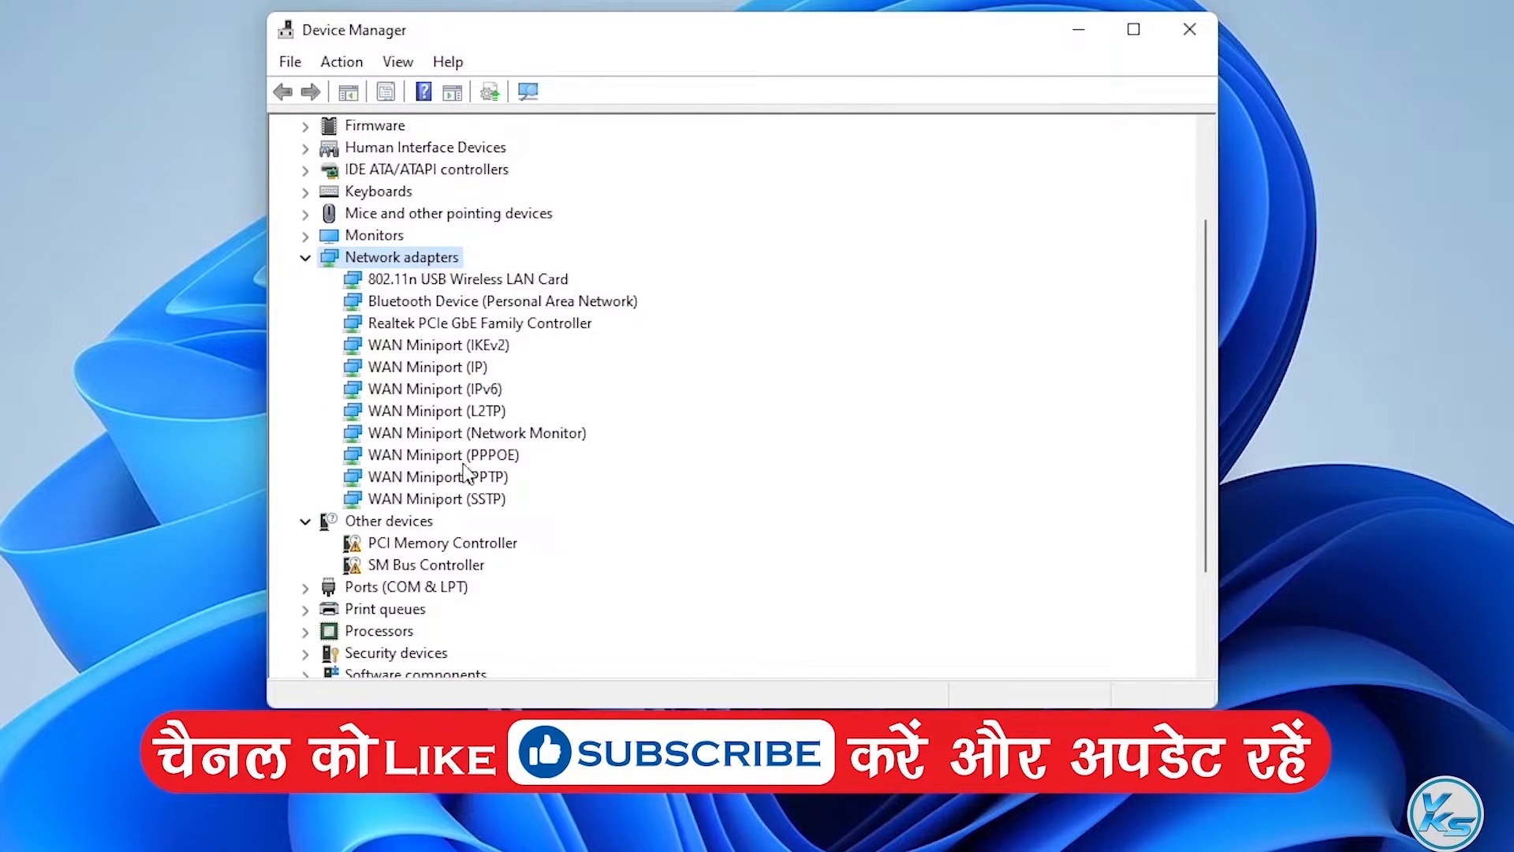
left_click(412, 285)
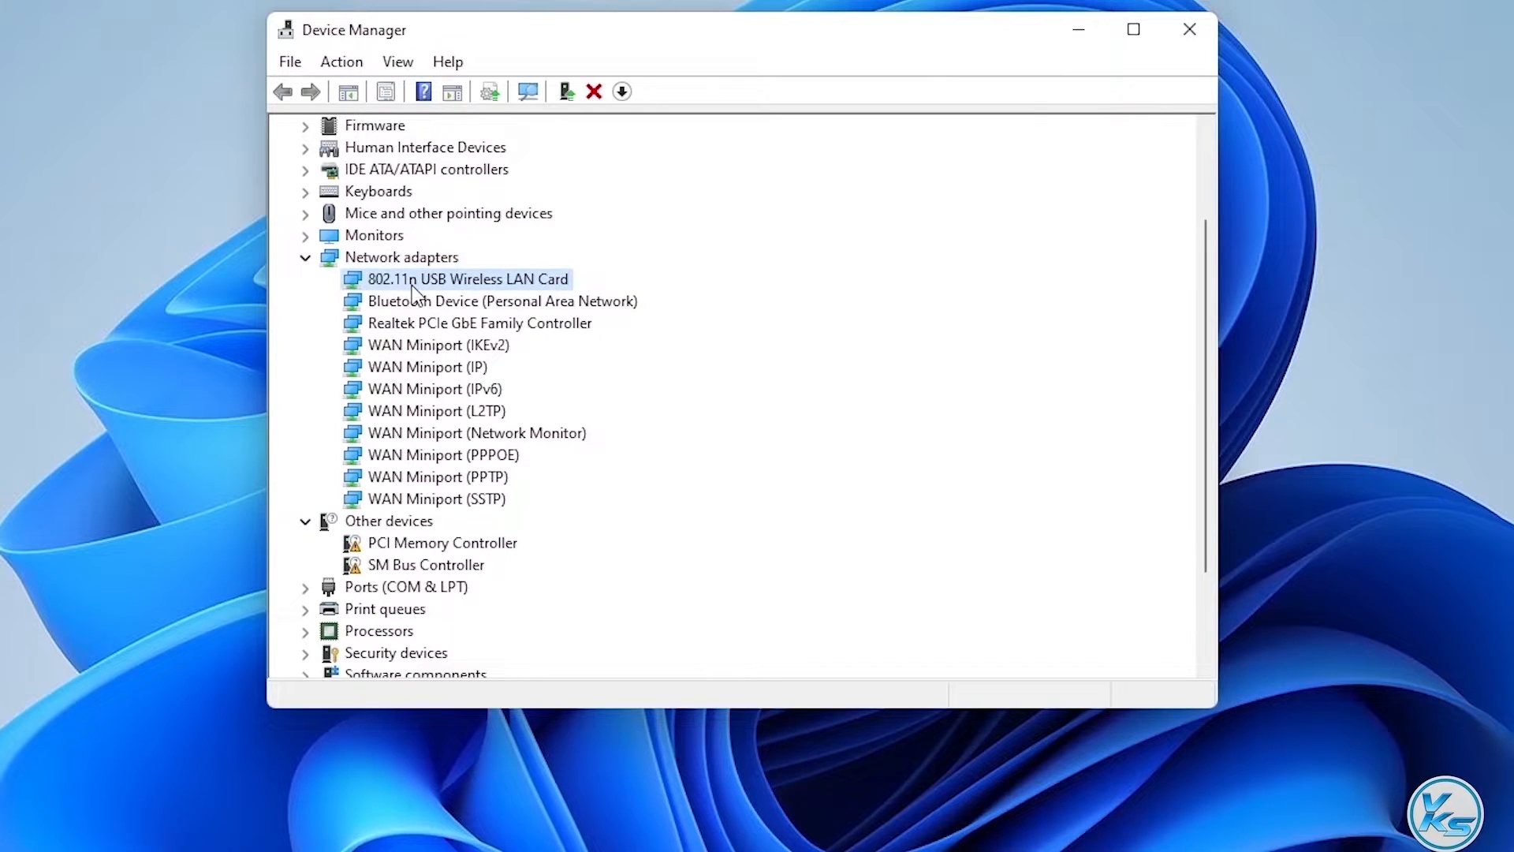
Update the 802.11n USB Wireless LAN Card's driver manually, choosing the compatible 802.11n USB Wireless LAN Card model from the drivers on the computer
right_click(459, 282)
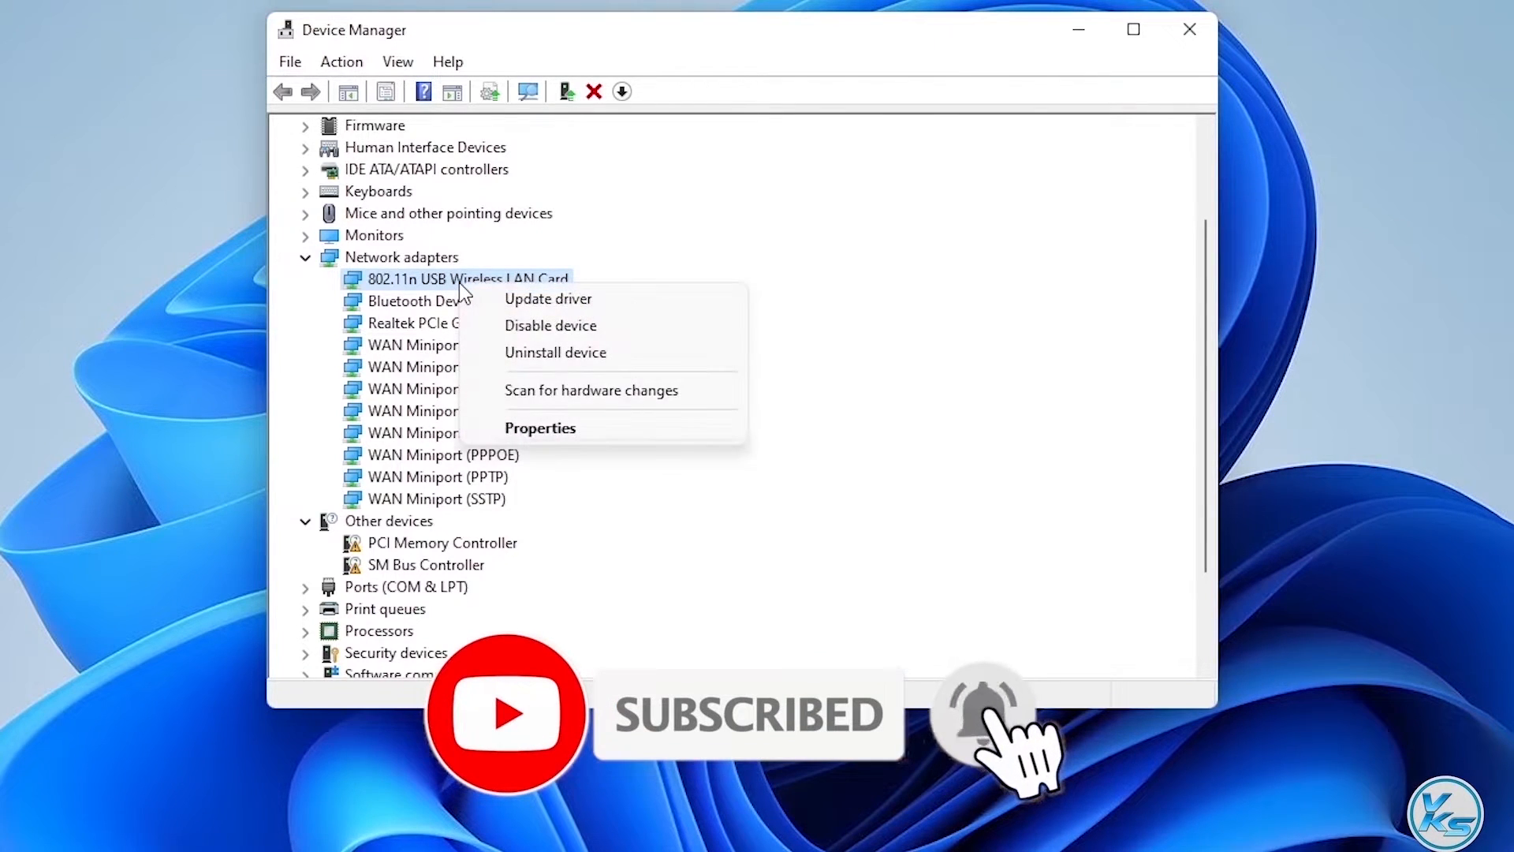
left_click(500, 300)
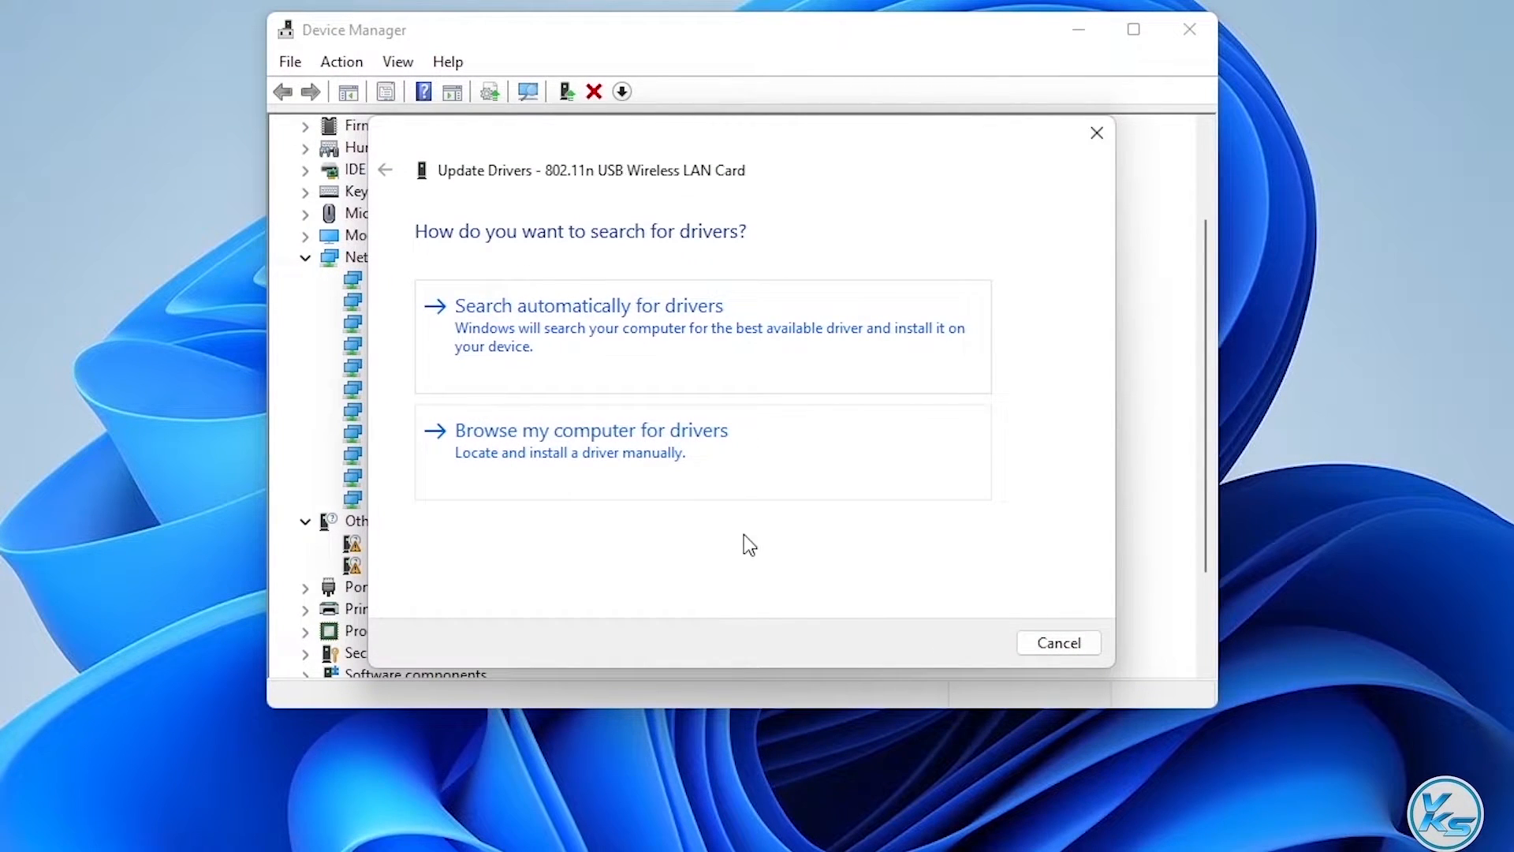
left_click(527, 447)
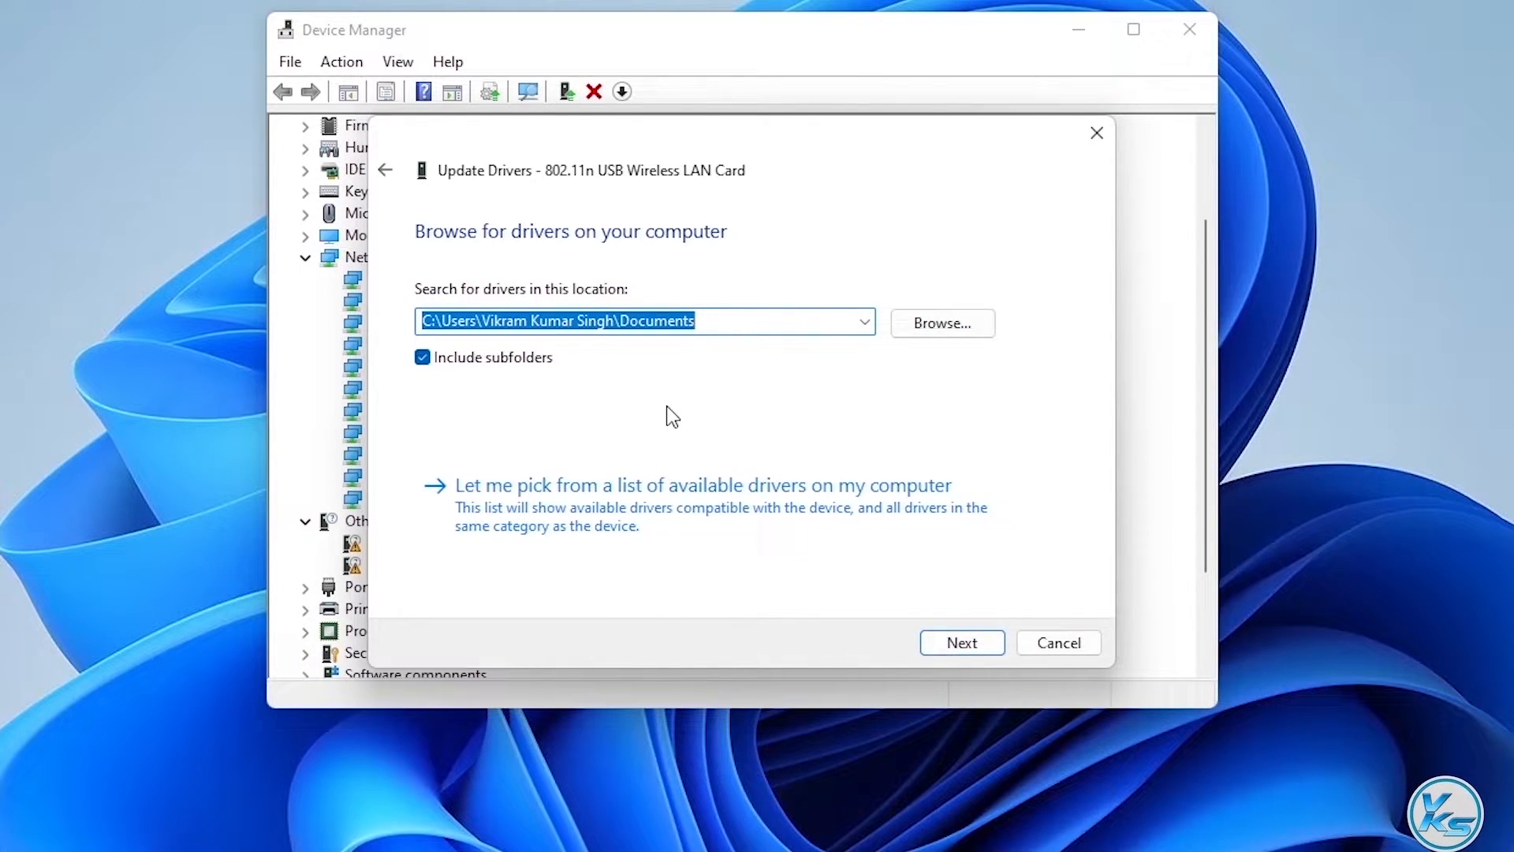
left_click(504, 508)
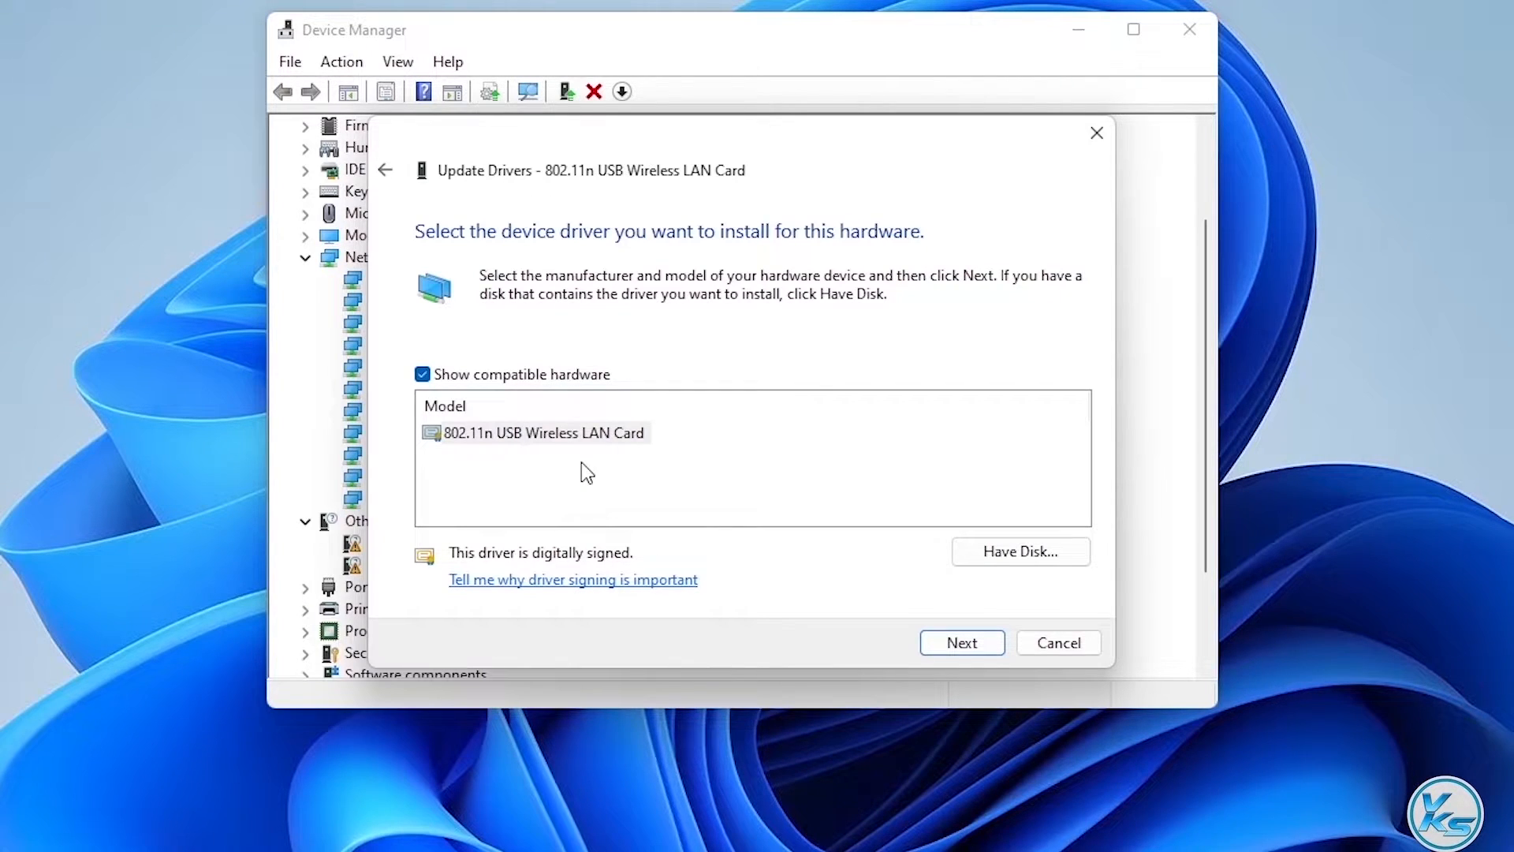
left_click(532, 434)
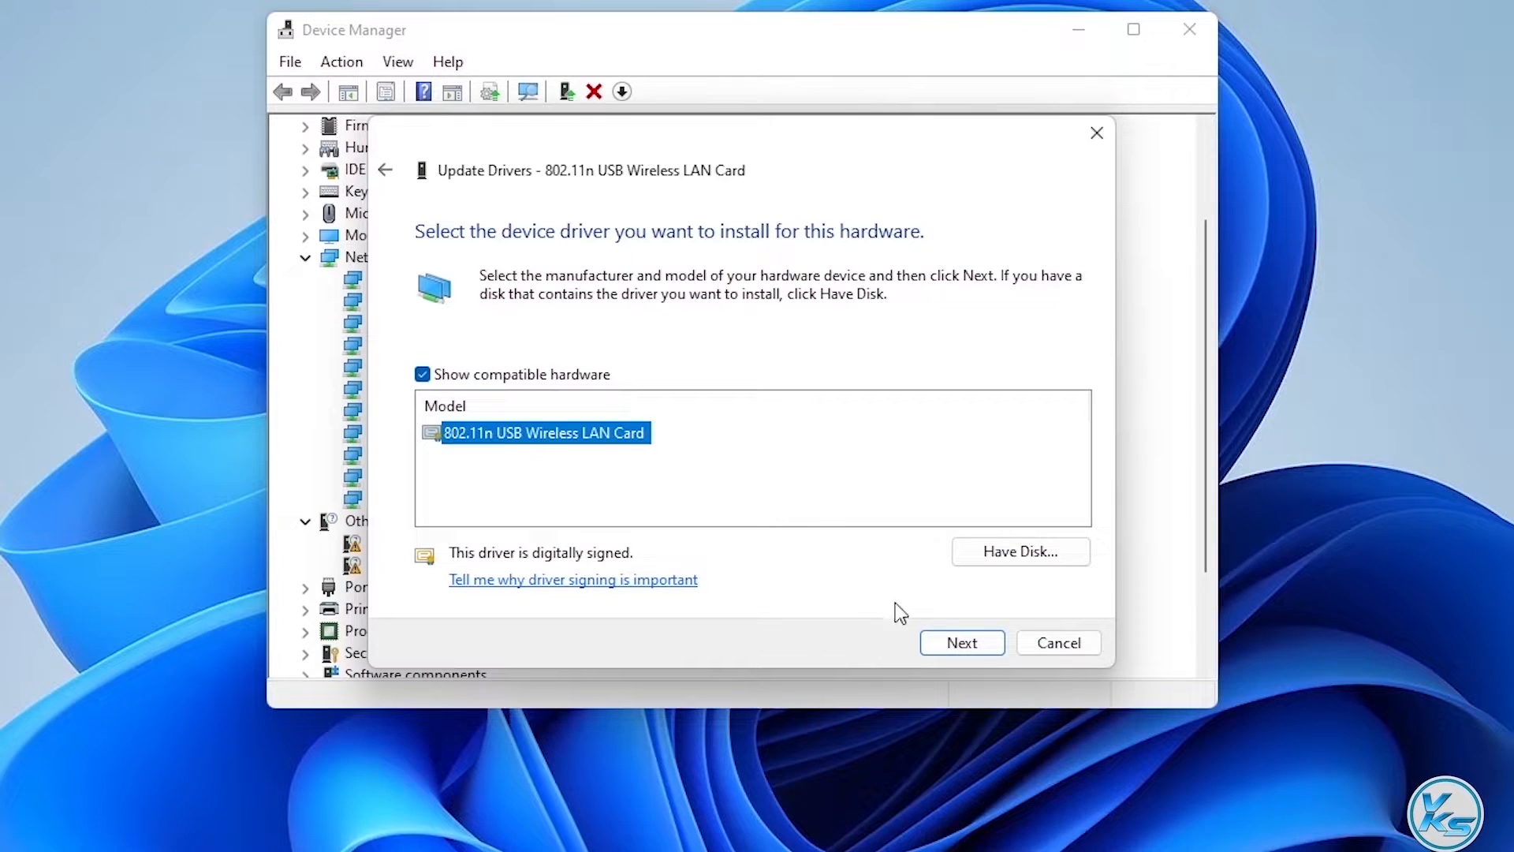
left_click(961, 642)
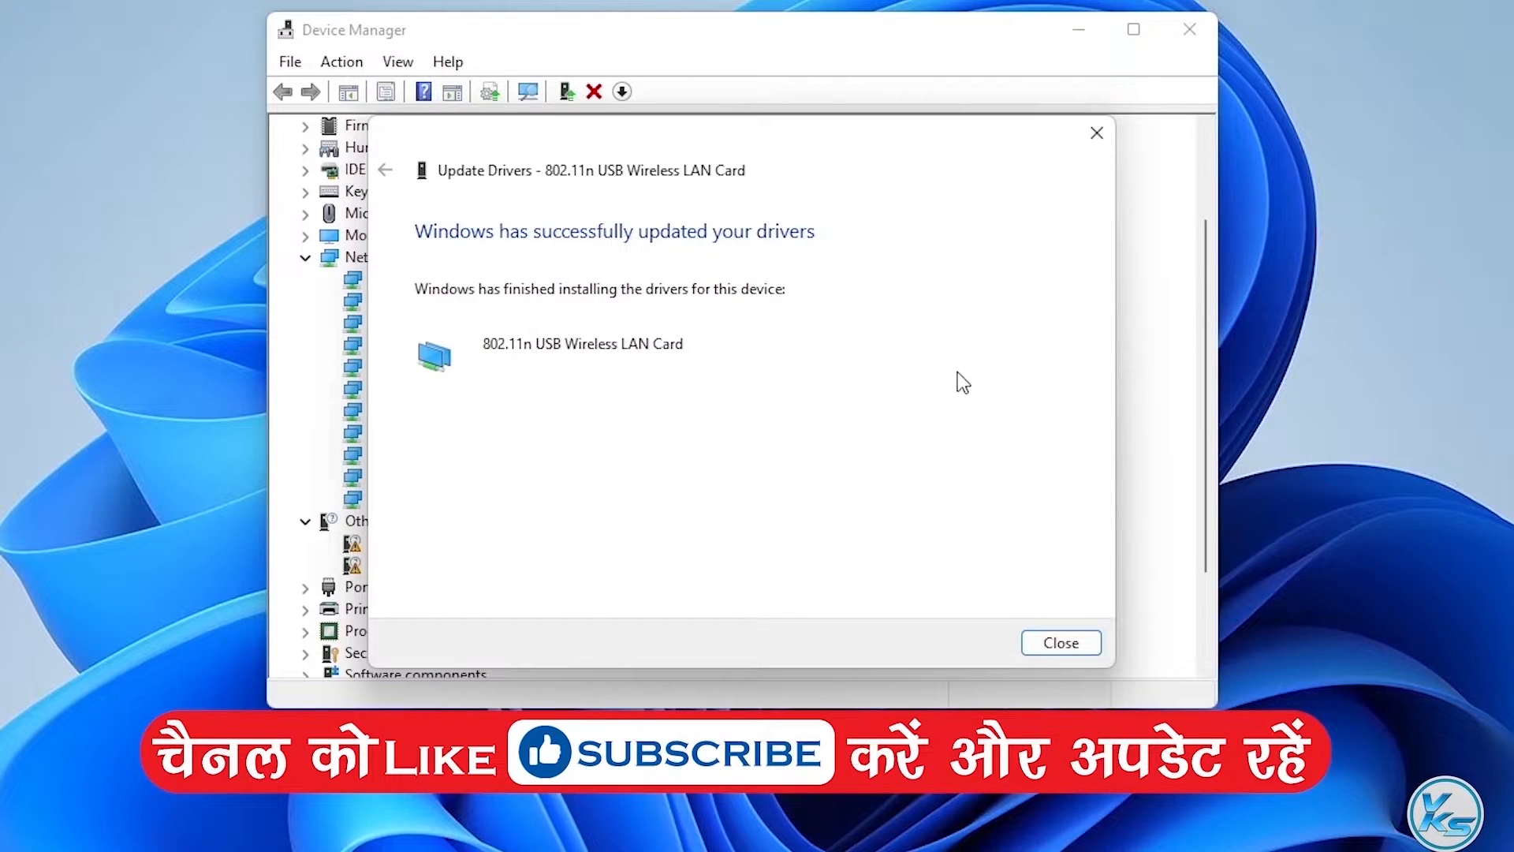
left_click(1063, 642)
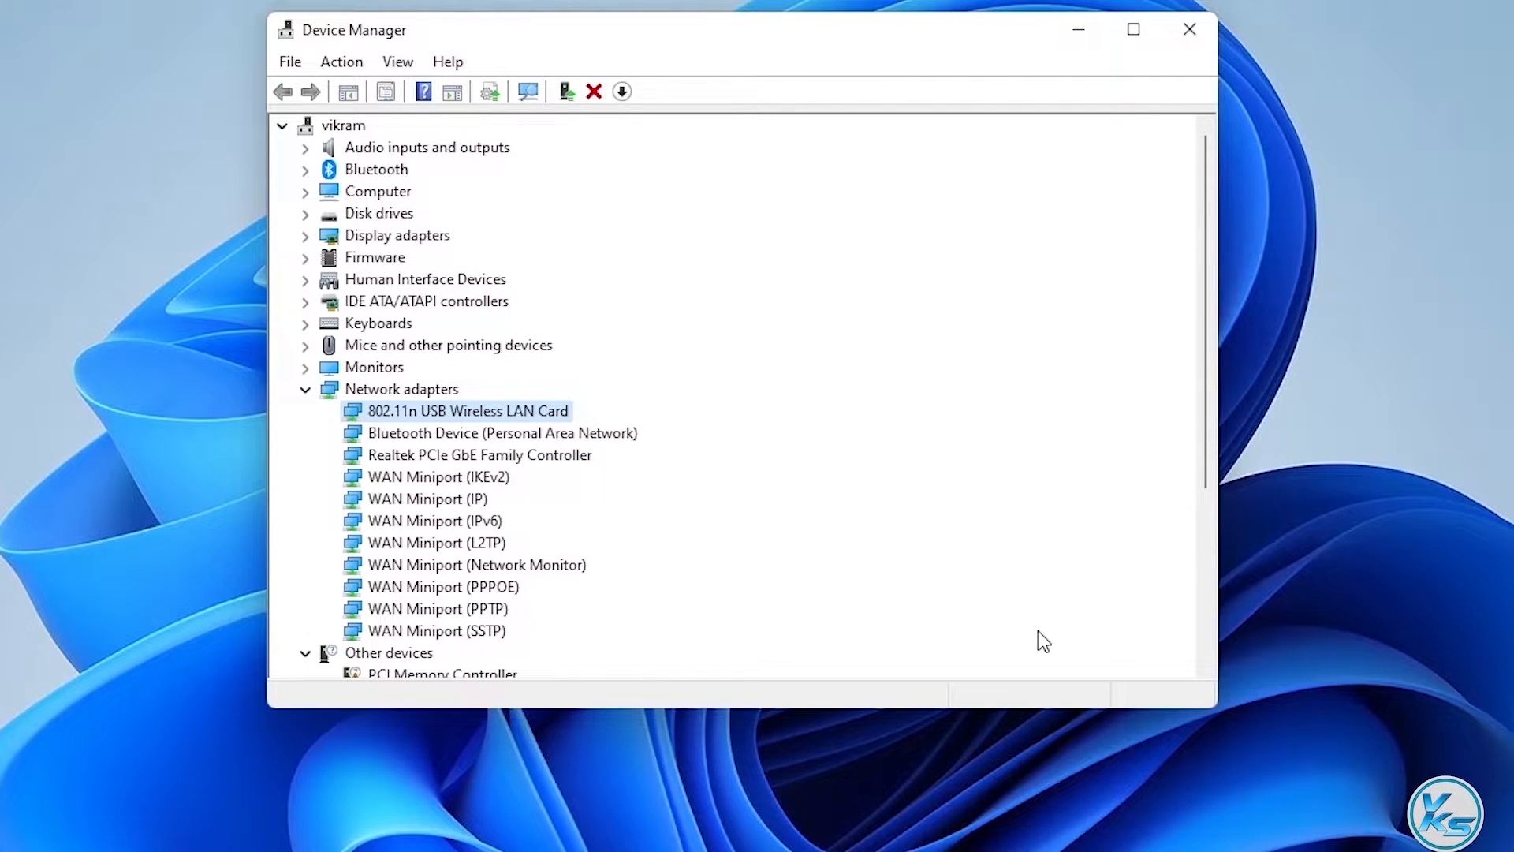
Stop the computer from turning off the 802.11n USB Wireless LAN Card to save power and confirm its properties
right_click(534, 412)
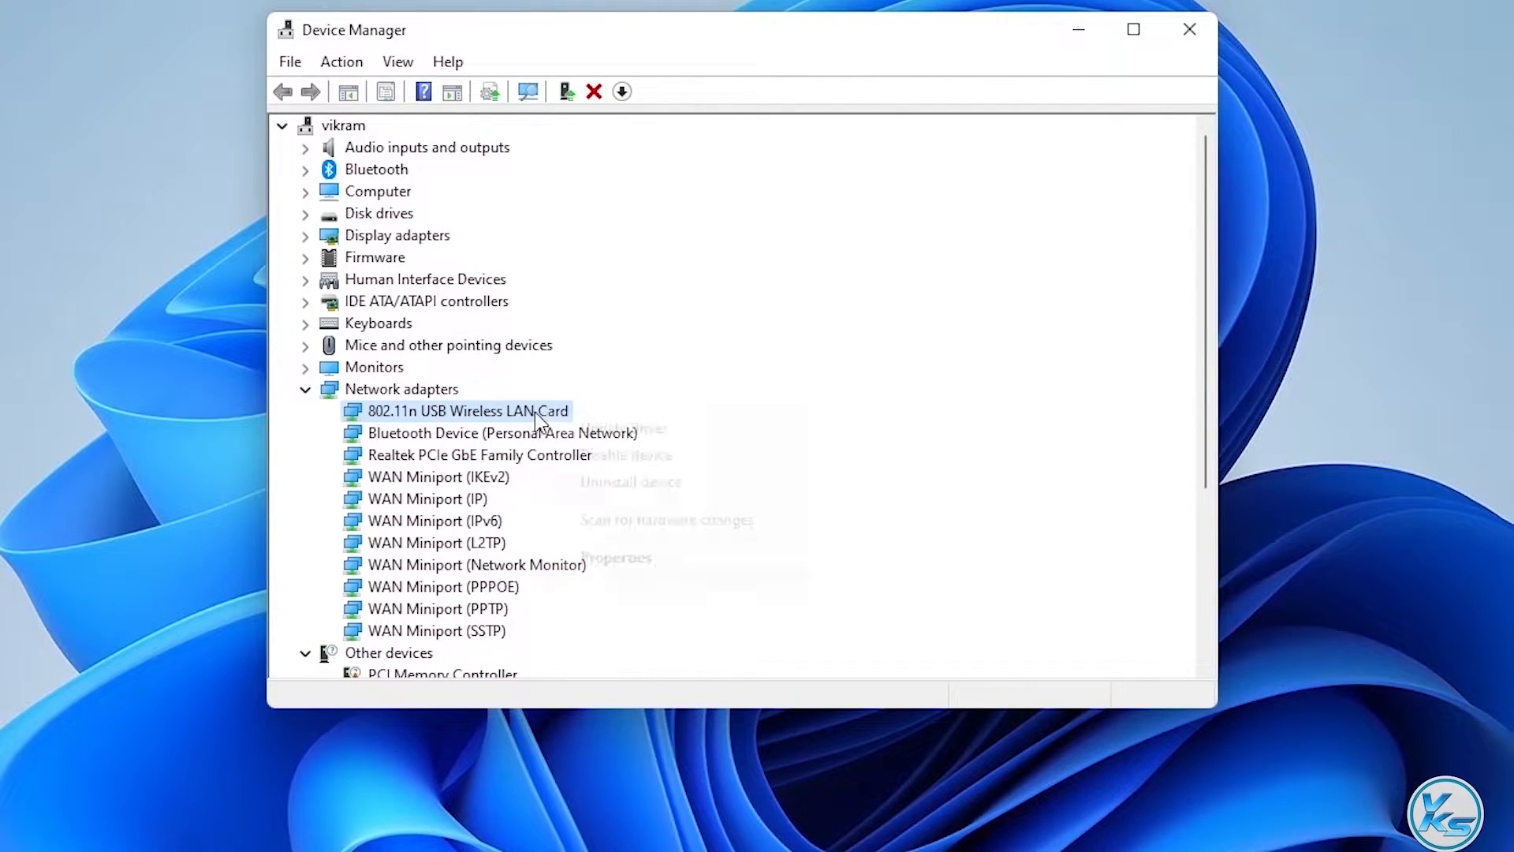
left_click(664, 556)
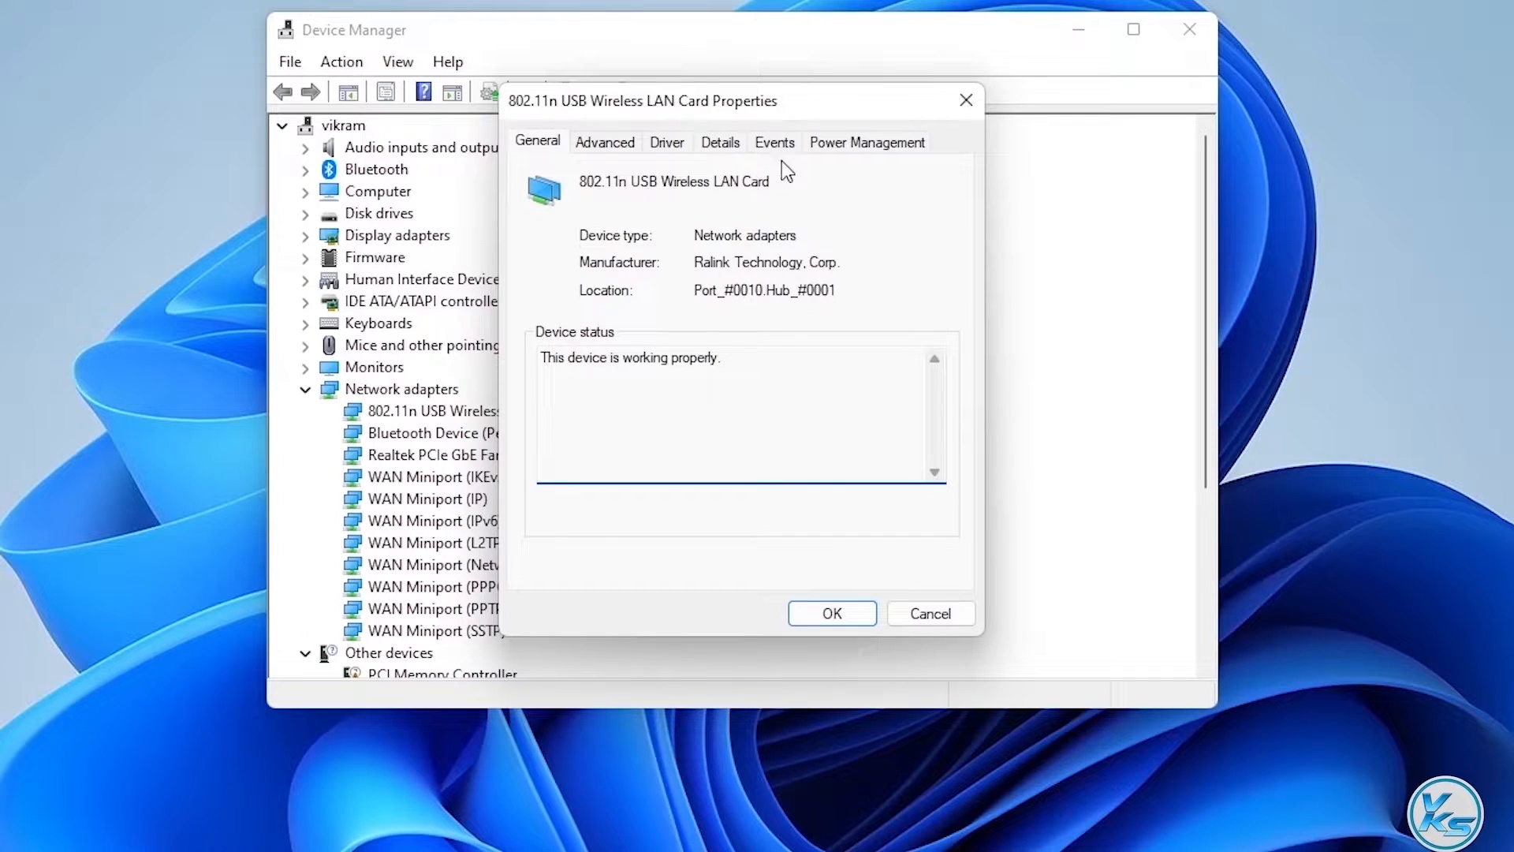
left_click(846, 146)
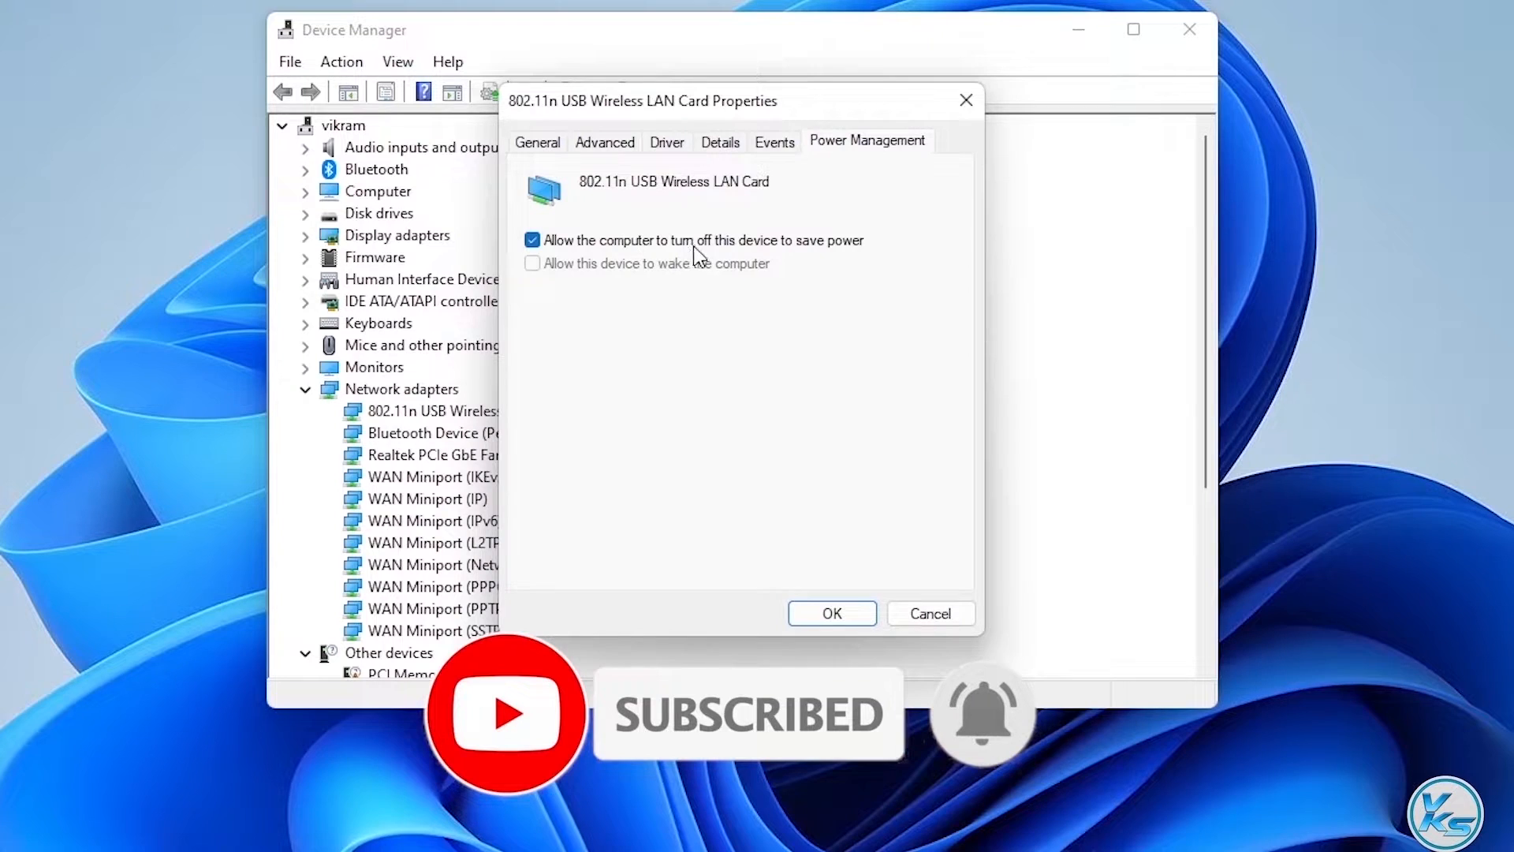
left_click(533, 240)
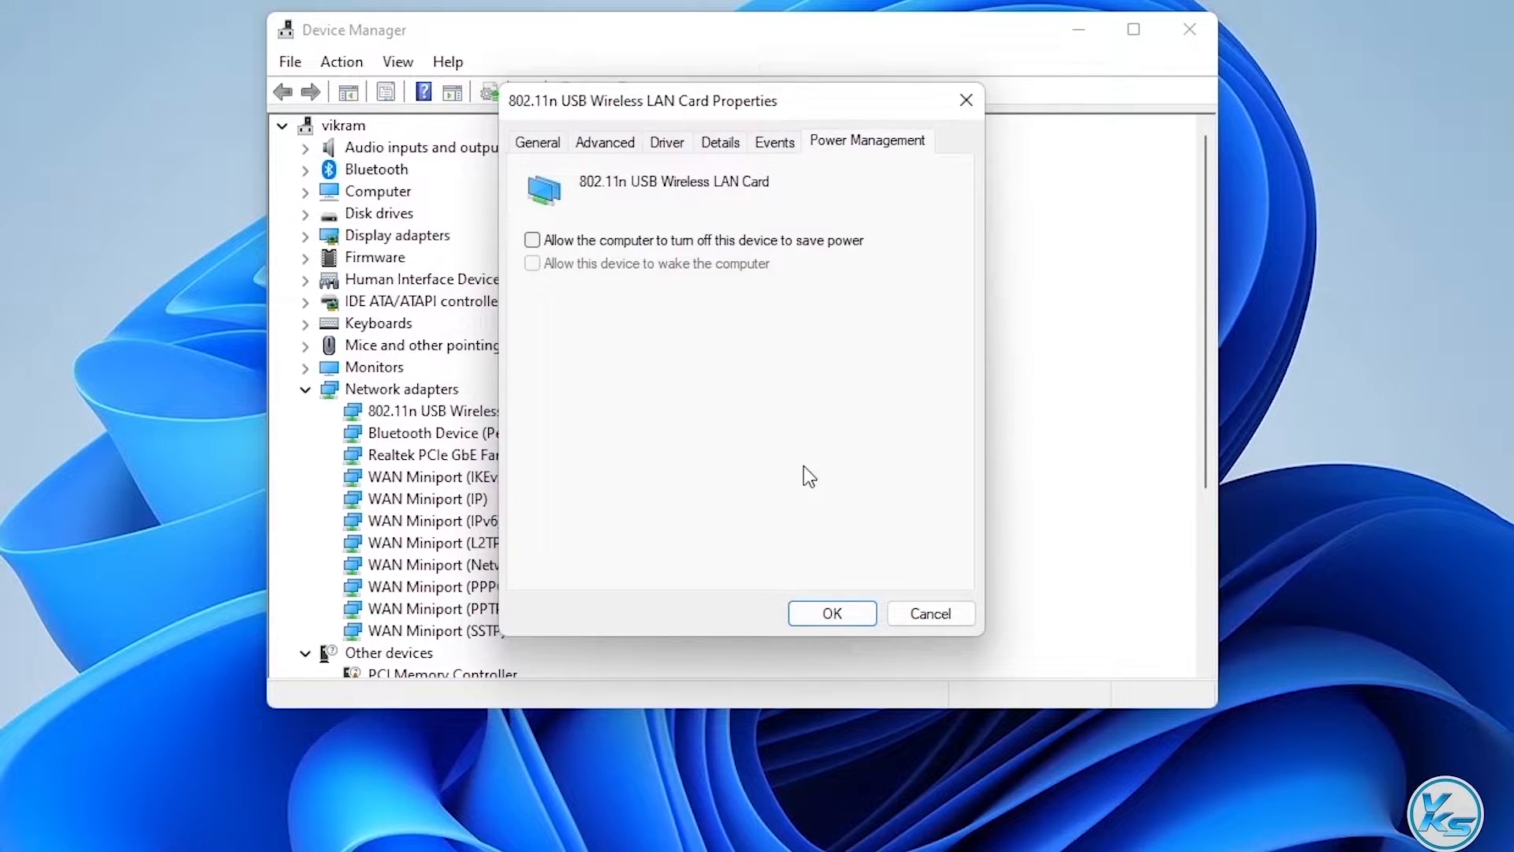
left_click(832, 614)
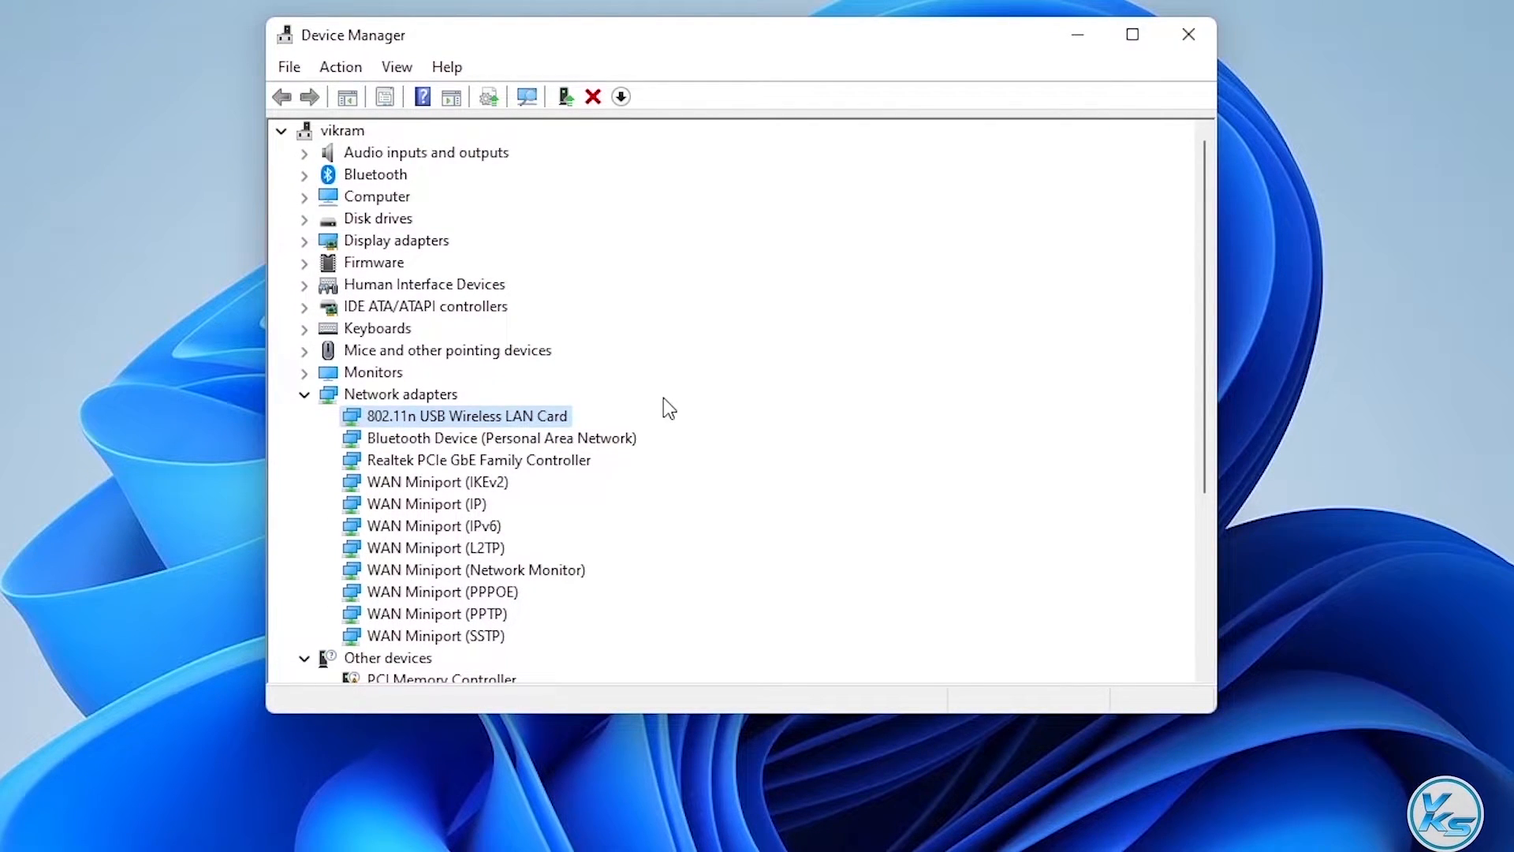
Open the advanced properties of the 802.11n USB Wireless LAN Card and examine the values offered for Country Region (2.4GHz)
right_click(571, 414)
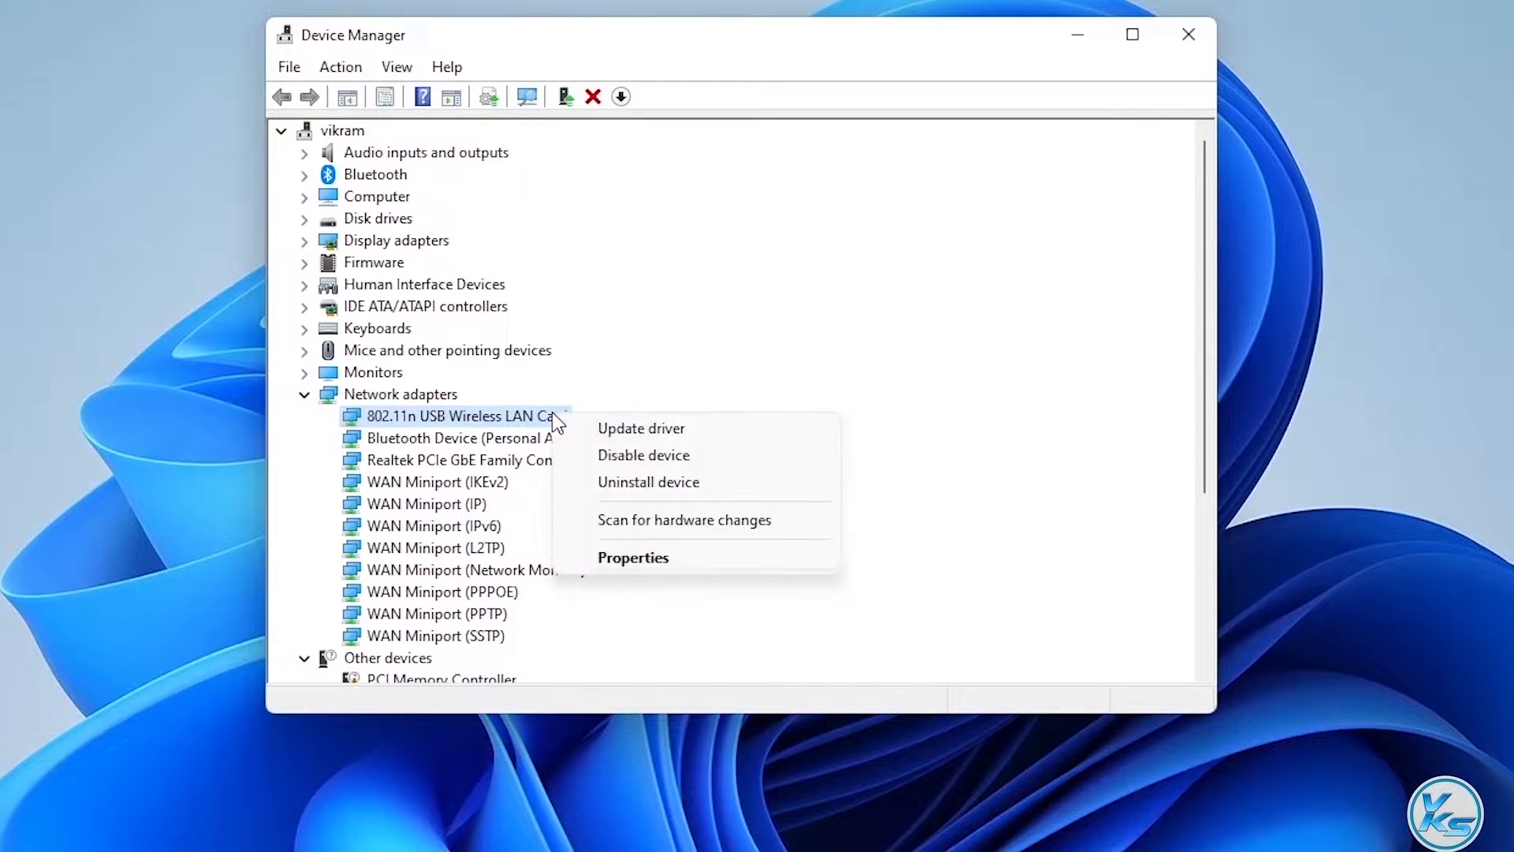
left_click(683, 559)
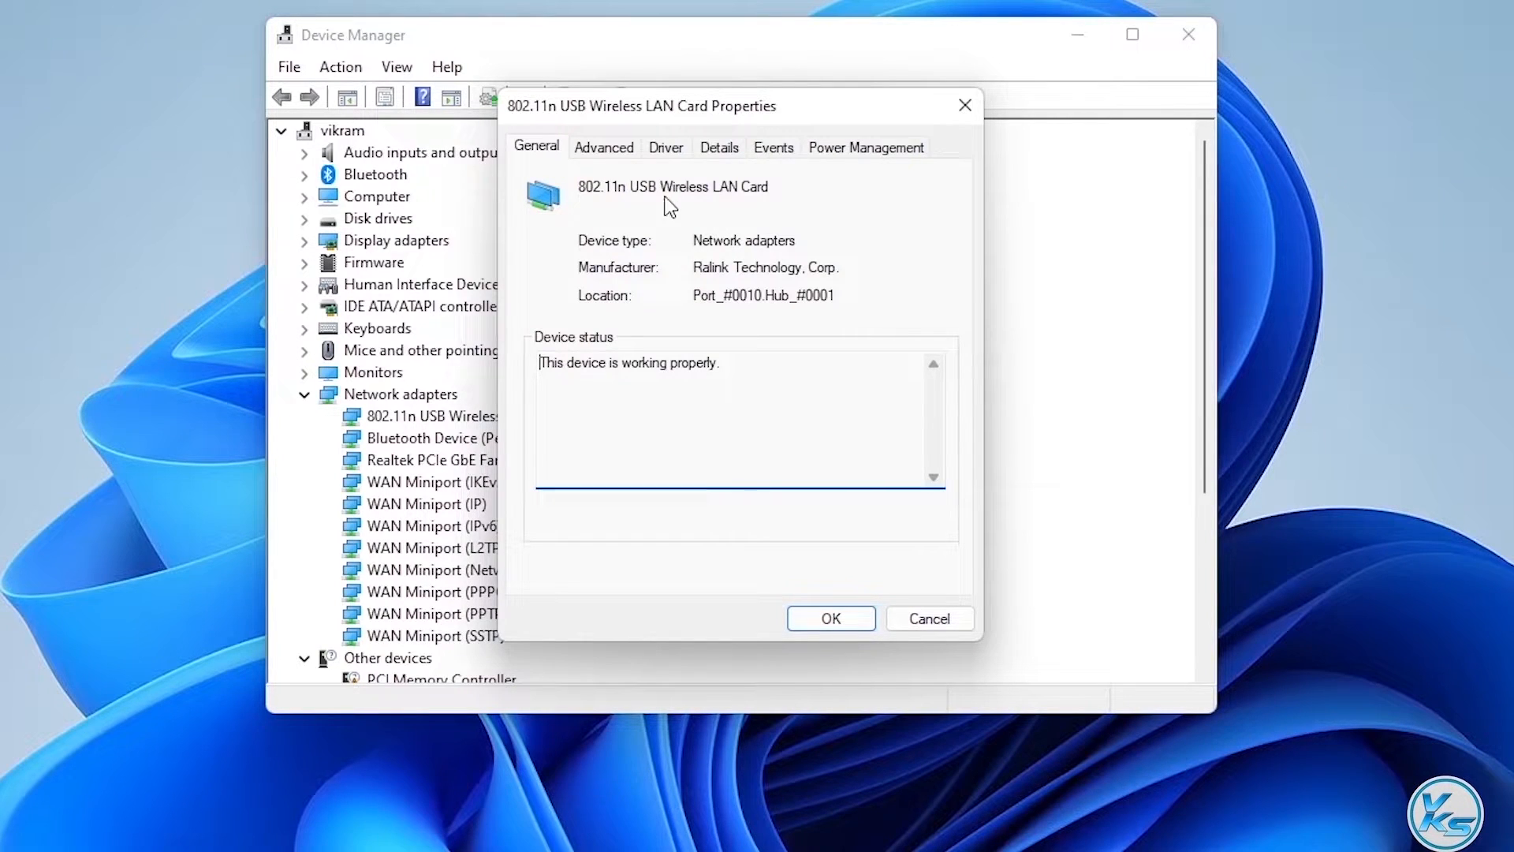
left_click(609, 154)
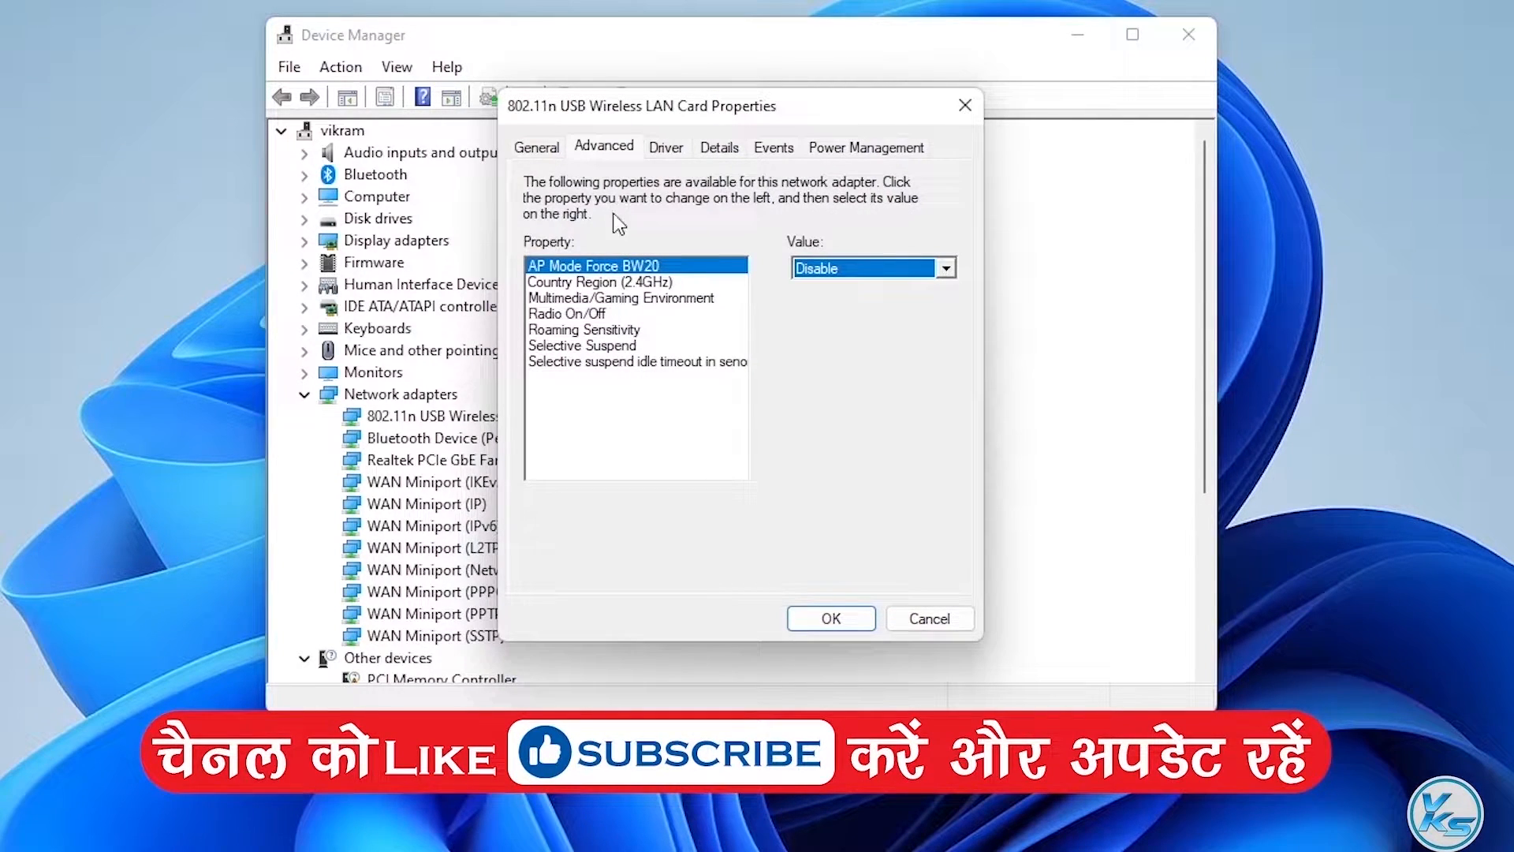
left_click(591, 287)
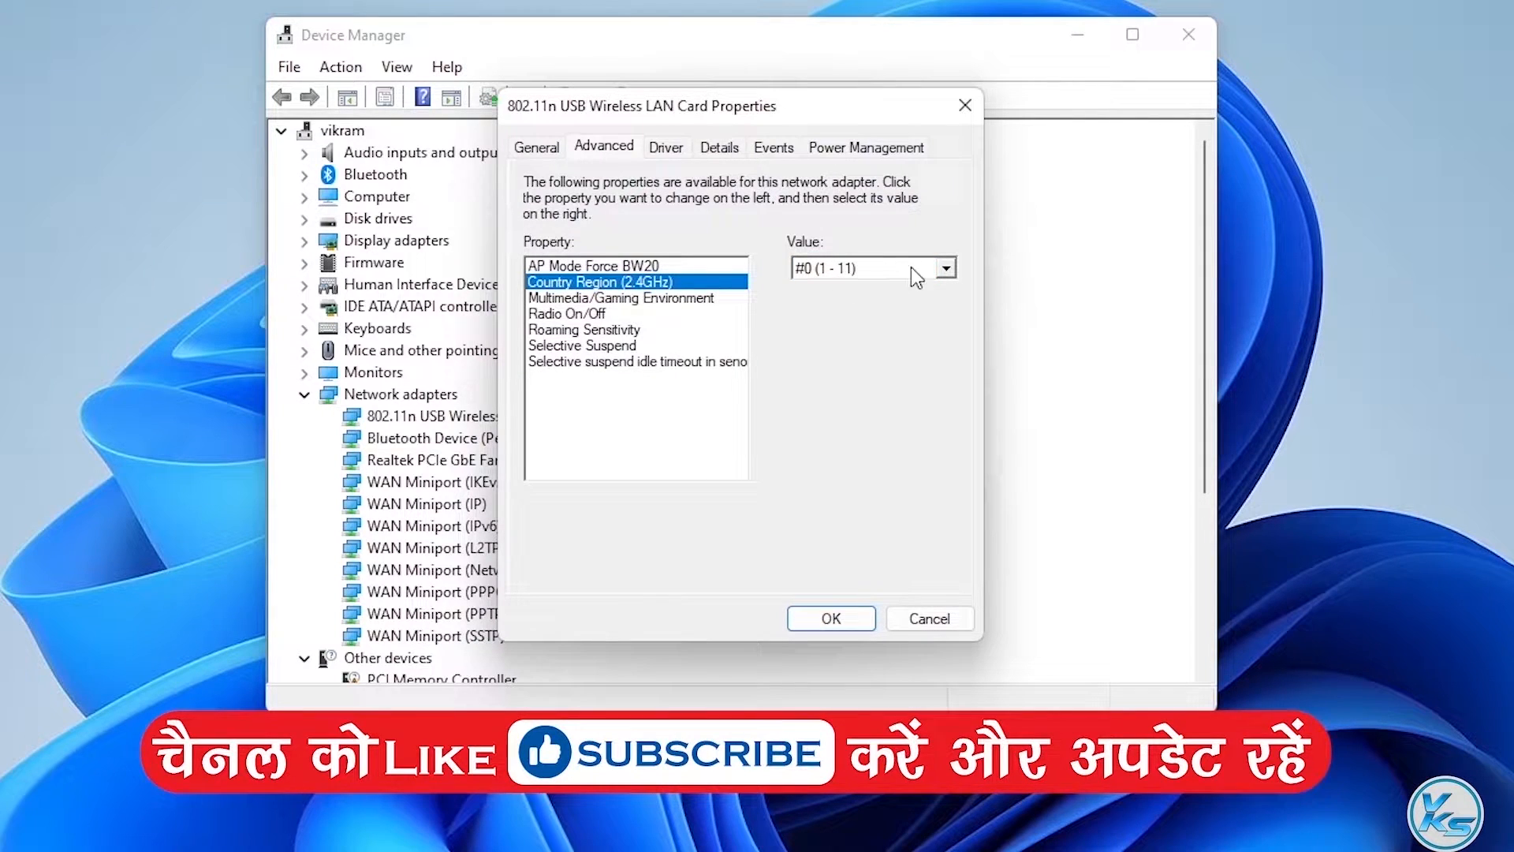
left_click(946, 268)
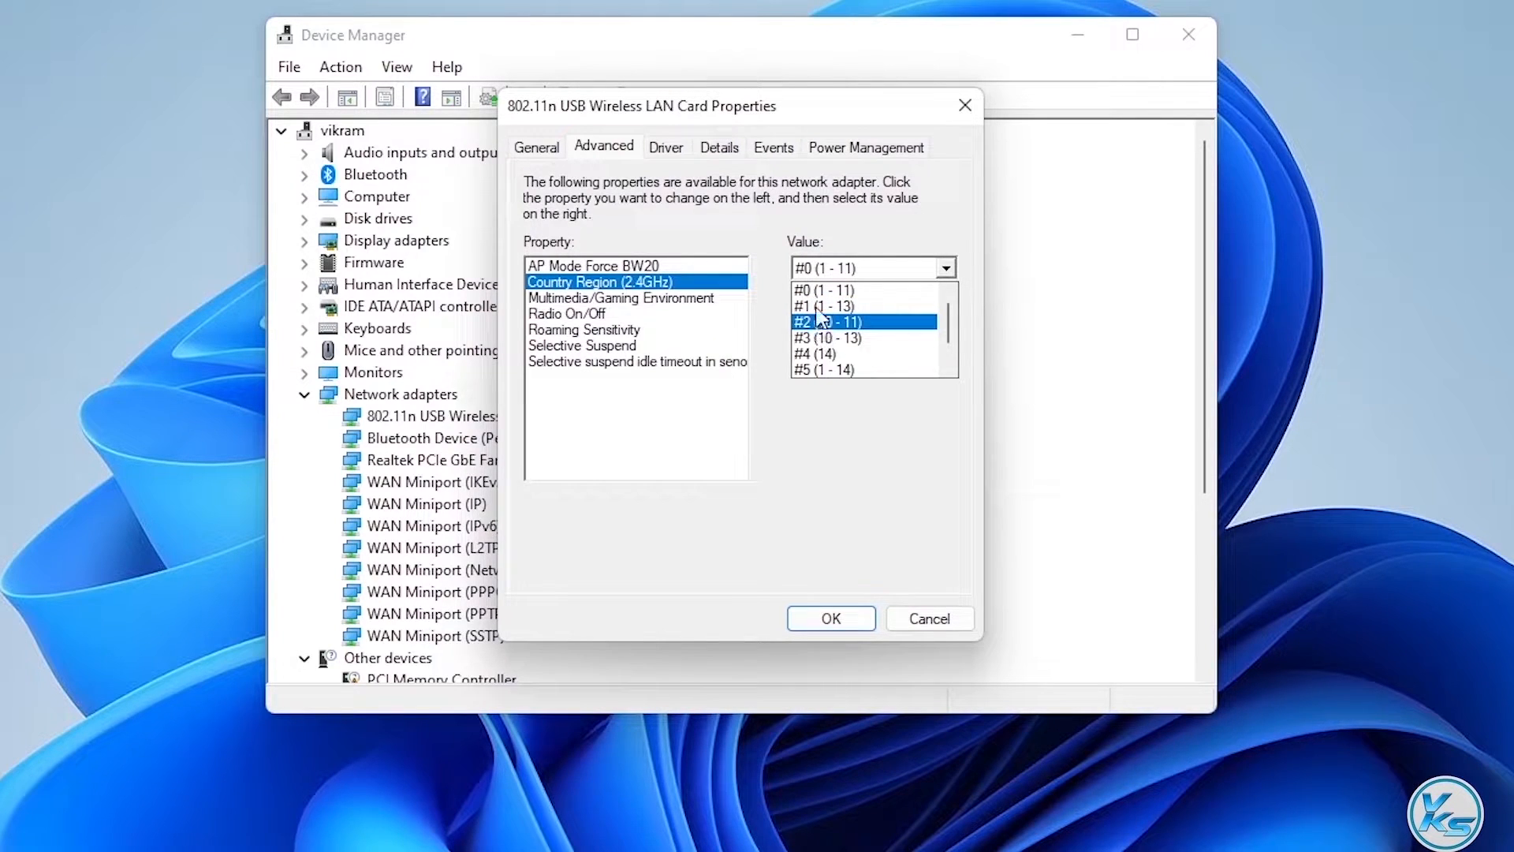
left_click(680, 246)
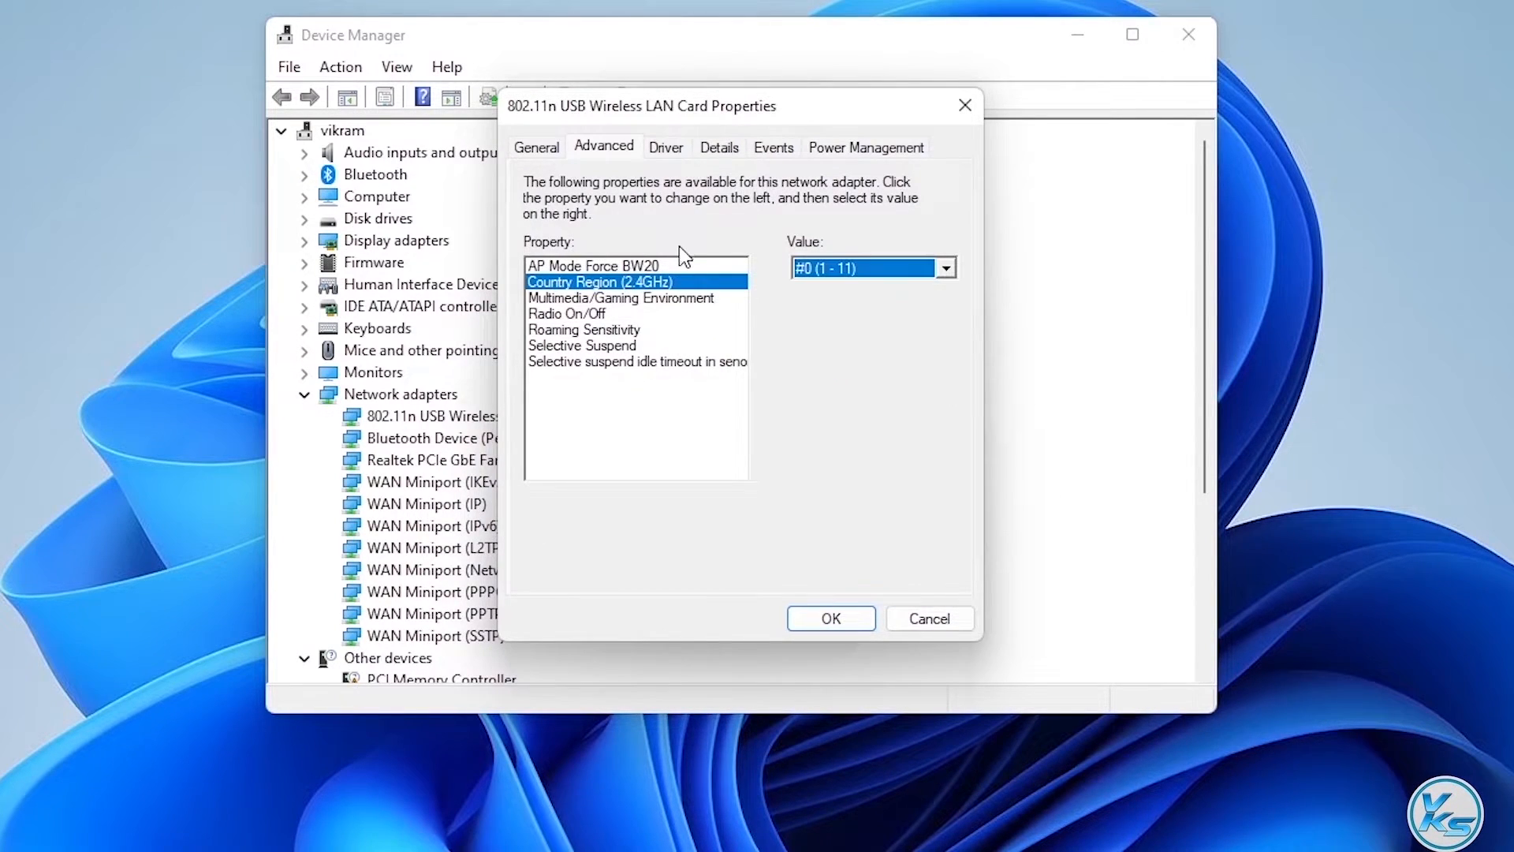
Try a value of 10 for the wireless card's selective suspend idle timeout
left_click(596, 362)
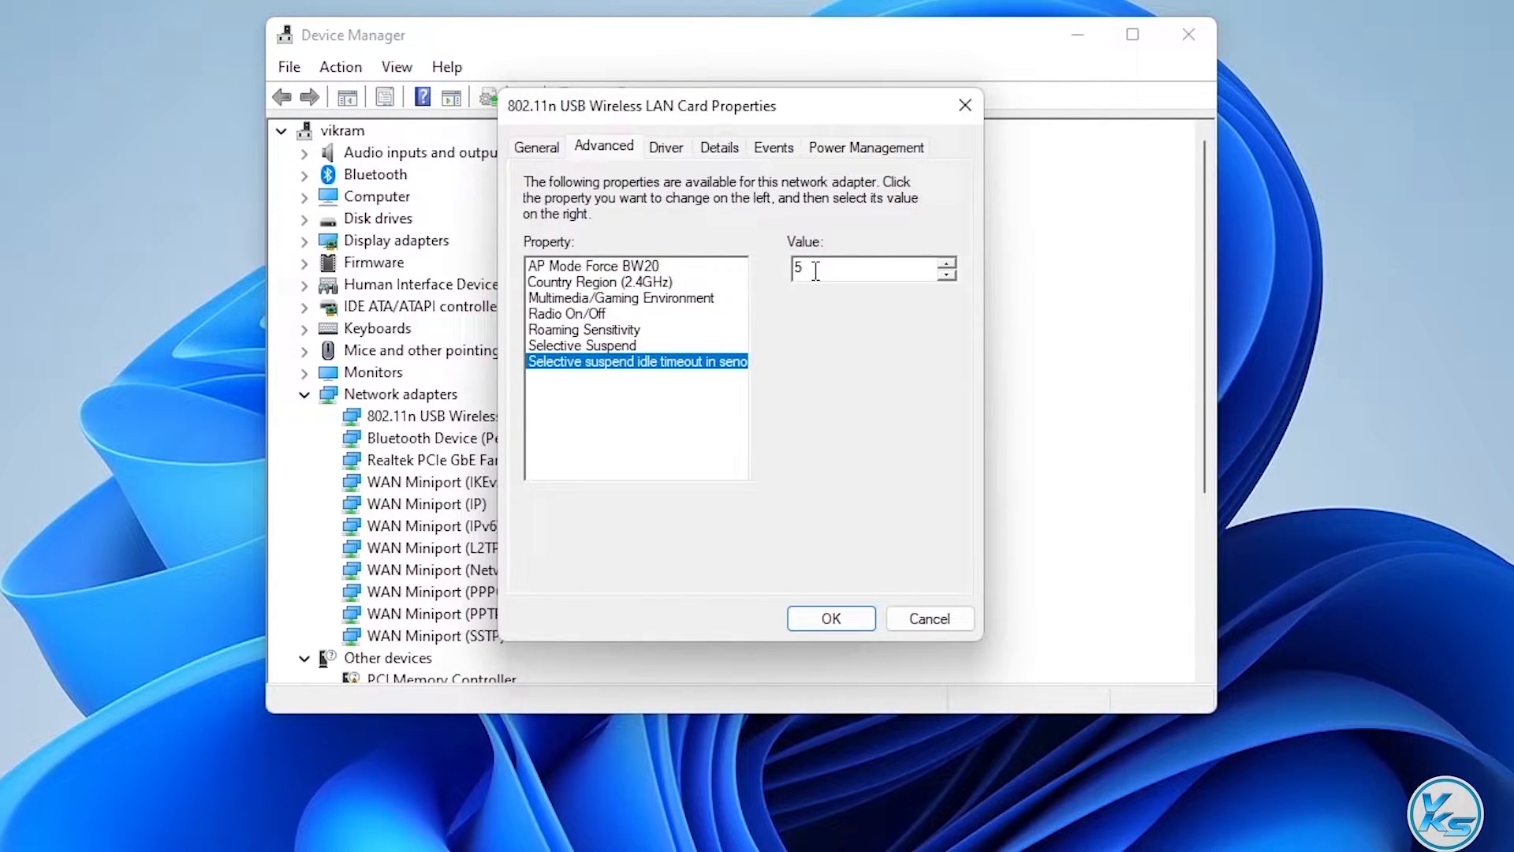
left_click_drag(817, 270, 793, 269)
type("11")
key("BackSpace")
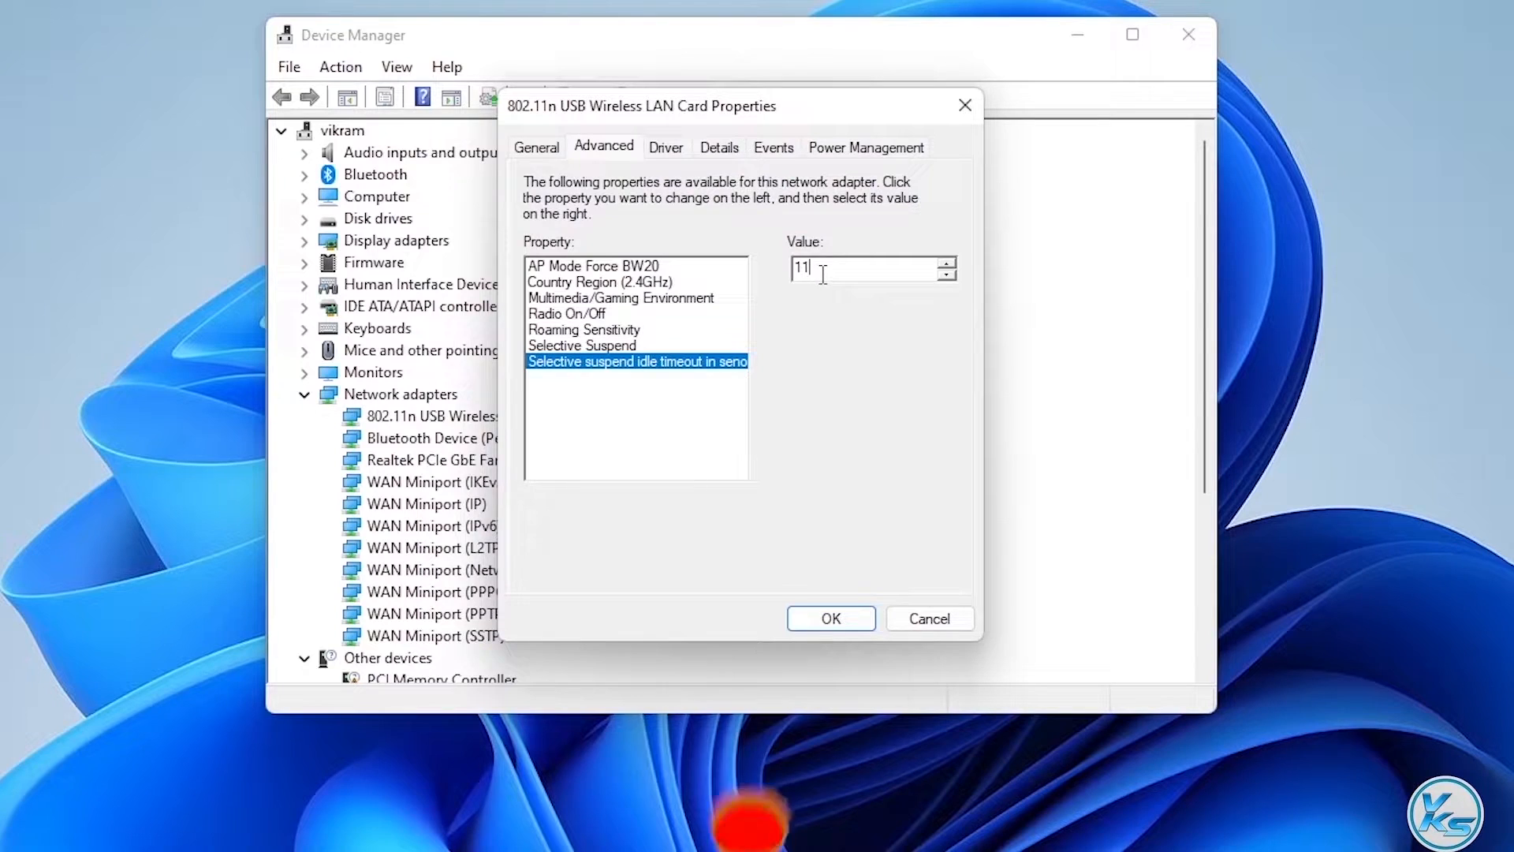
type("0")
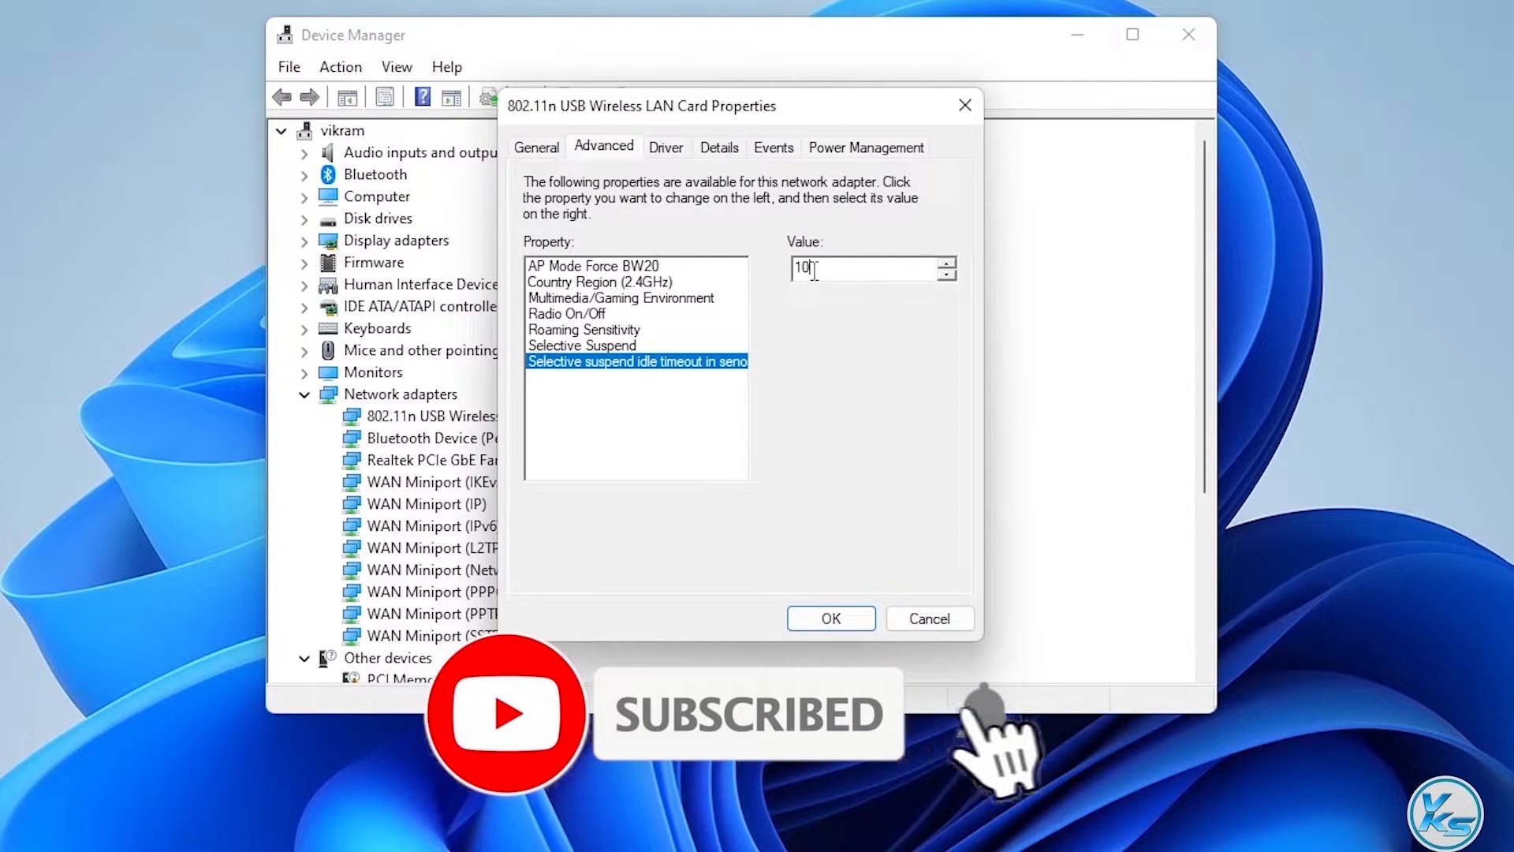
Set the wireless card's selective suspend idle timeout to 5 and confirm its properties
left_click_drag(813, 269, 747, 269)
type("1")
key("BackSpace")
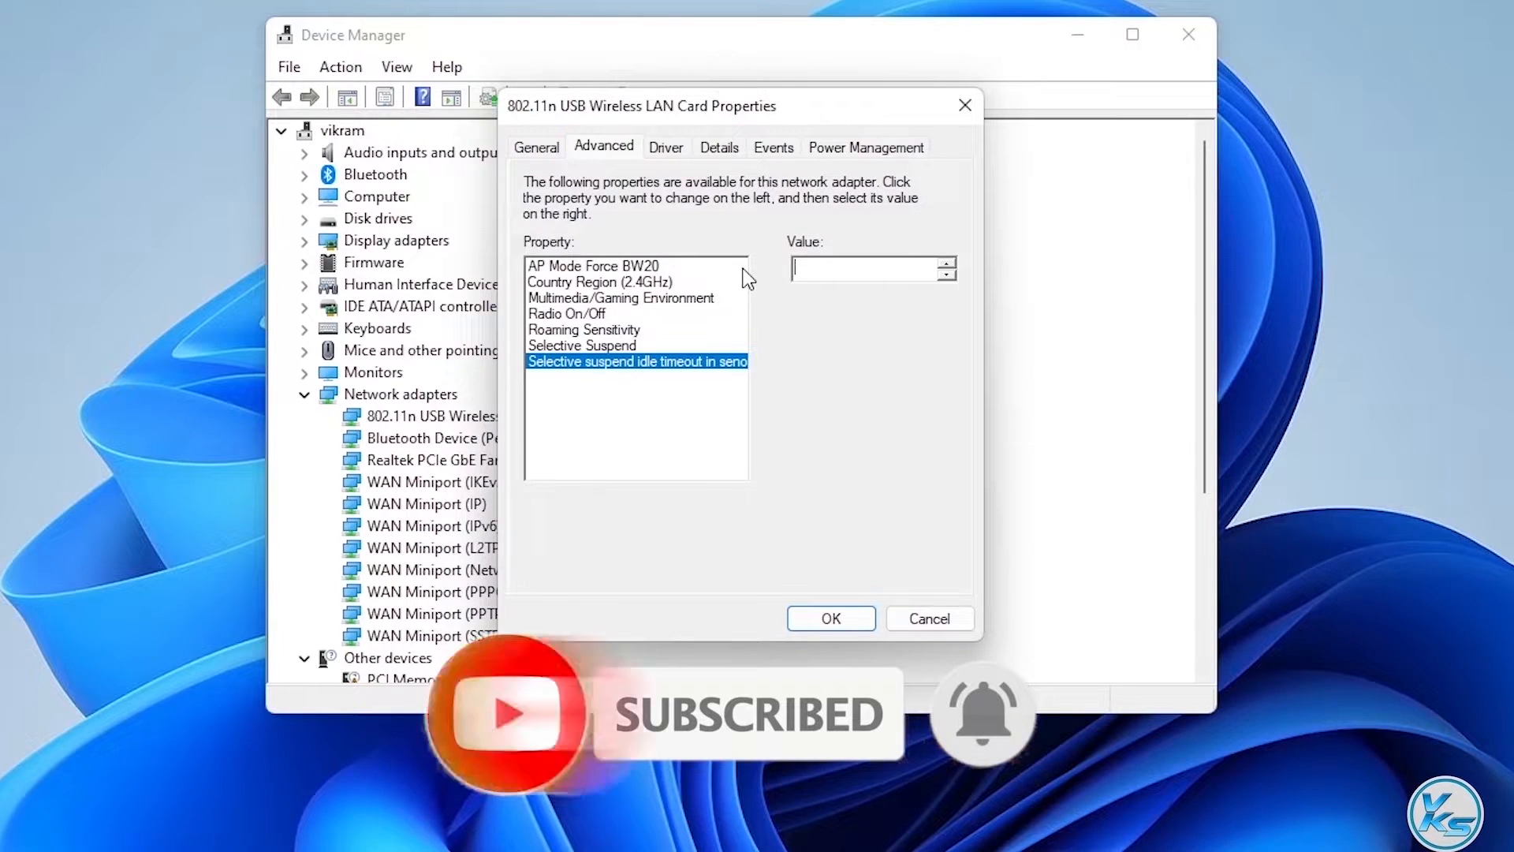
type("5")
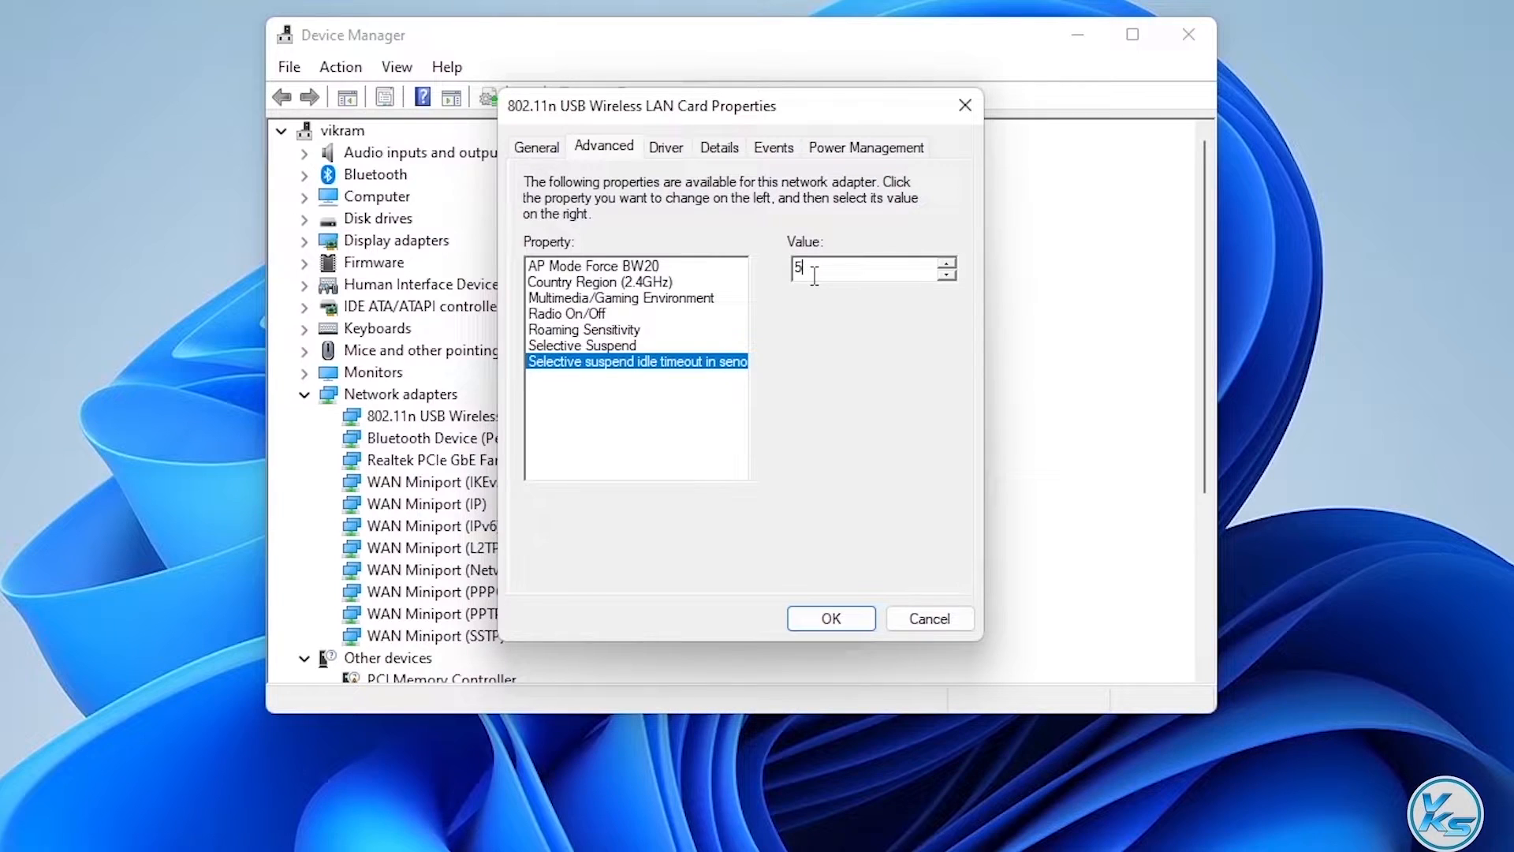
left_click(823, 622)
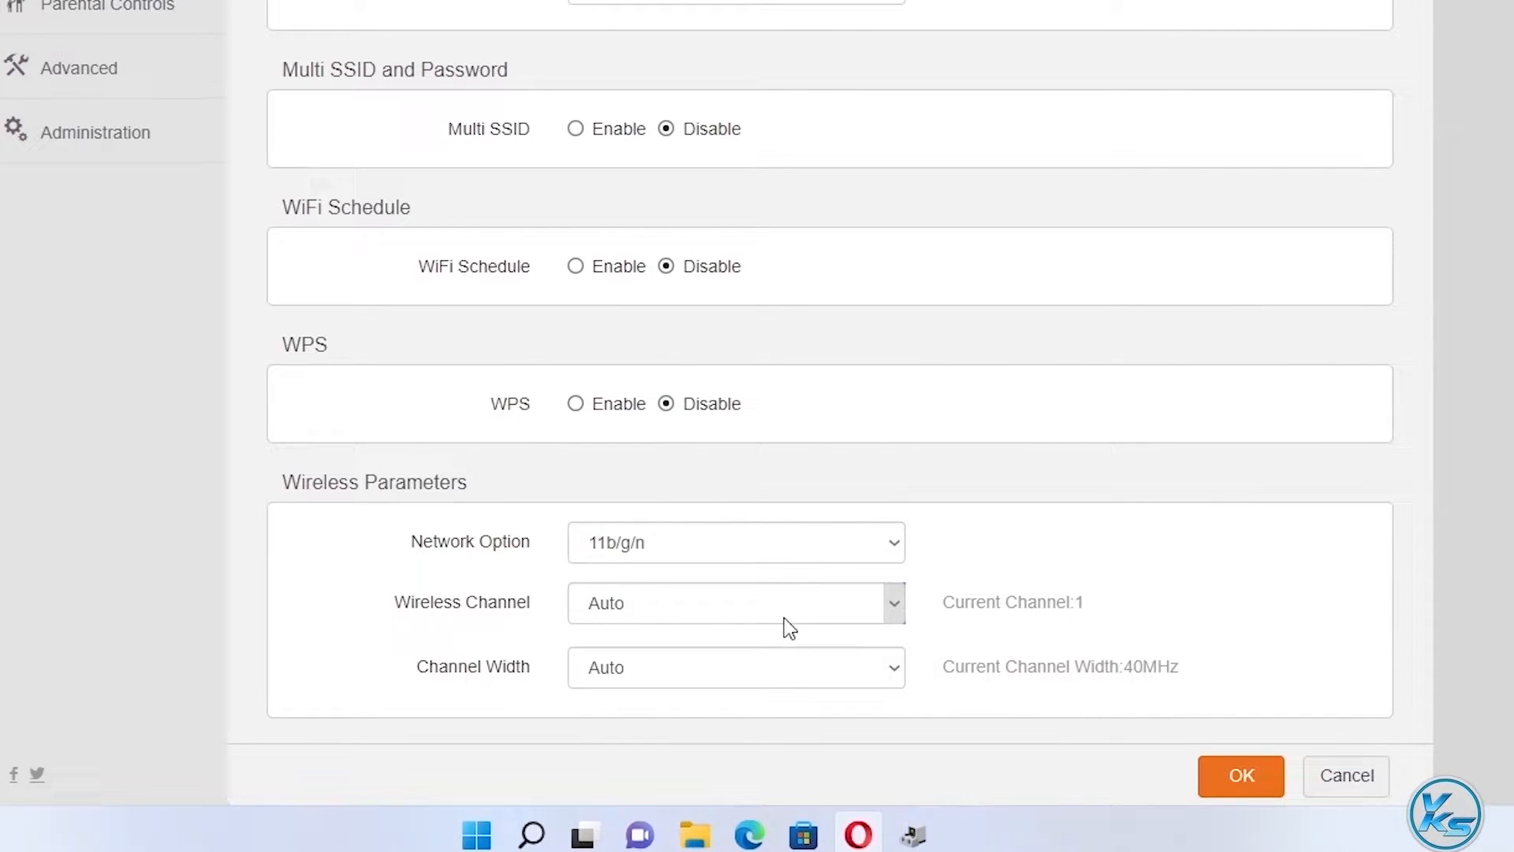
Switch the router's wireless channel to Channel 1 (2412MHz), return it to Auto and save the wireless parameters
left_click(895, 604)
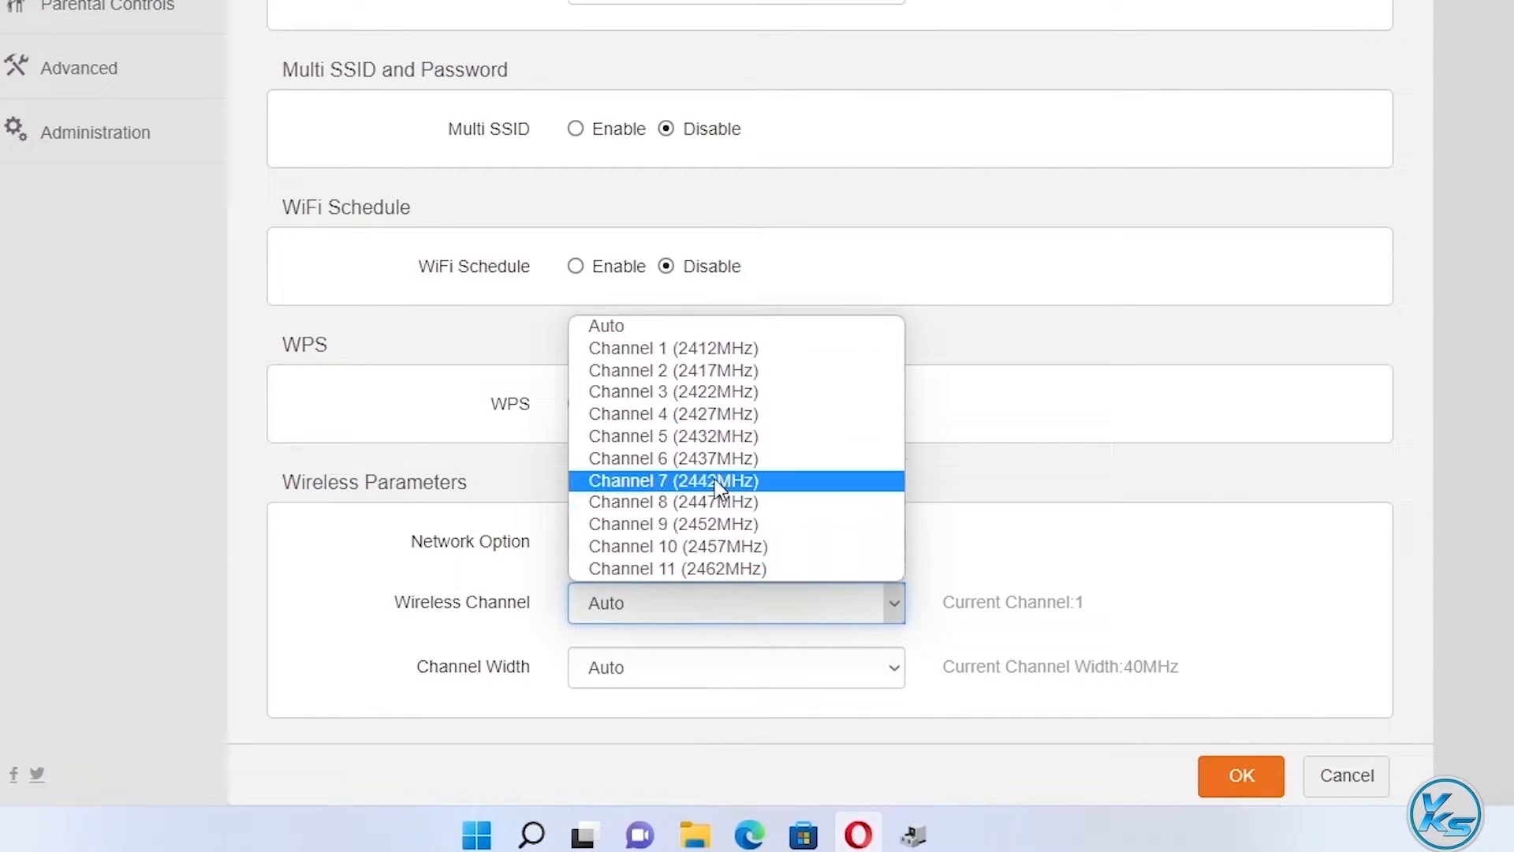
left_click(739, 349)
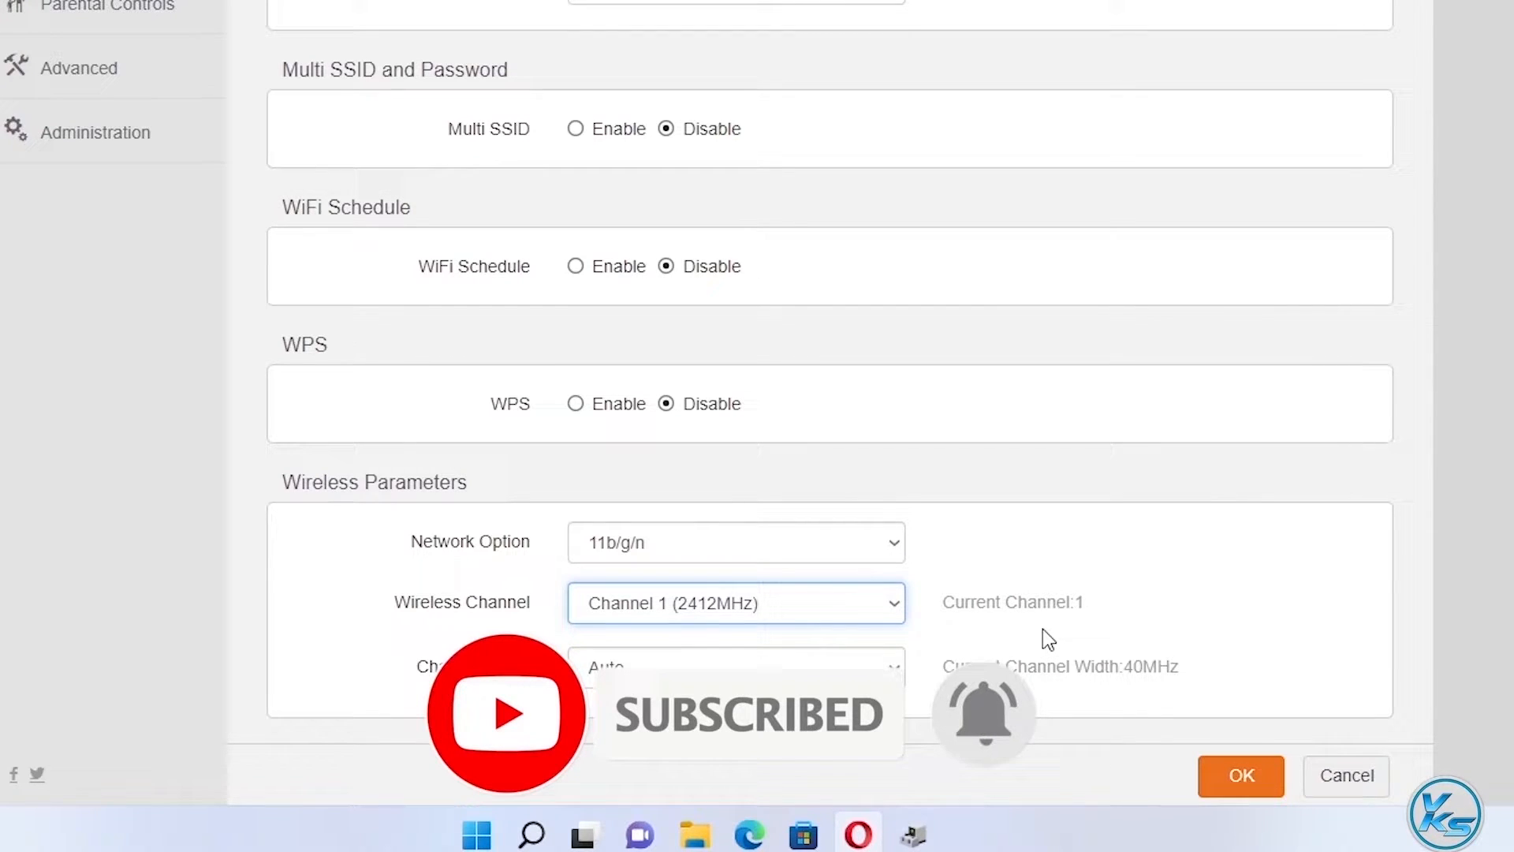
left_click(897, 617)
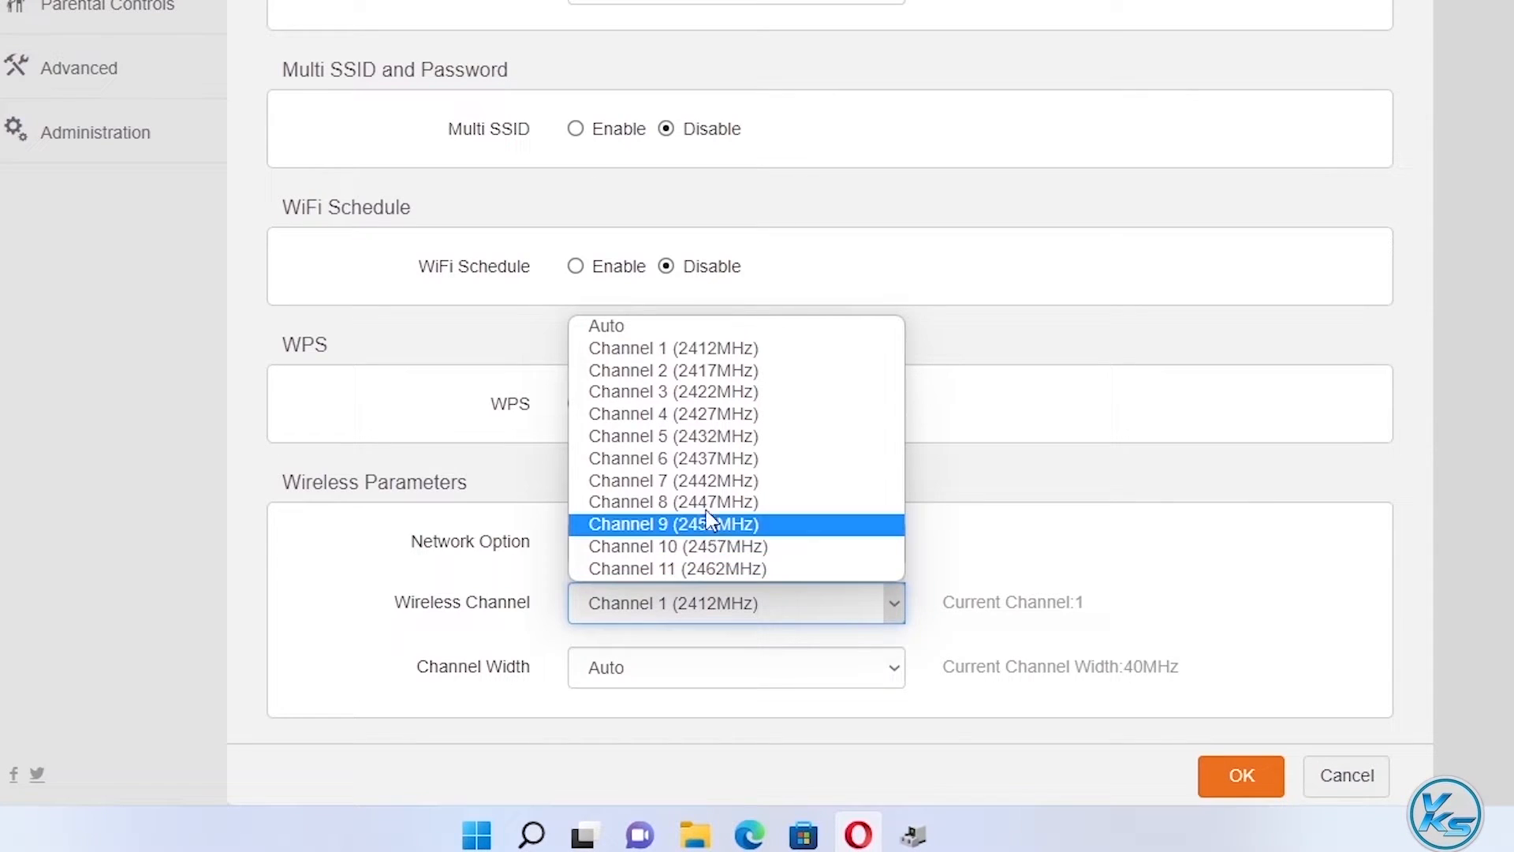
left_click(724, 327)
left_click(1242, 781)
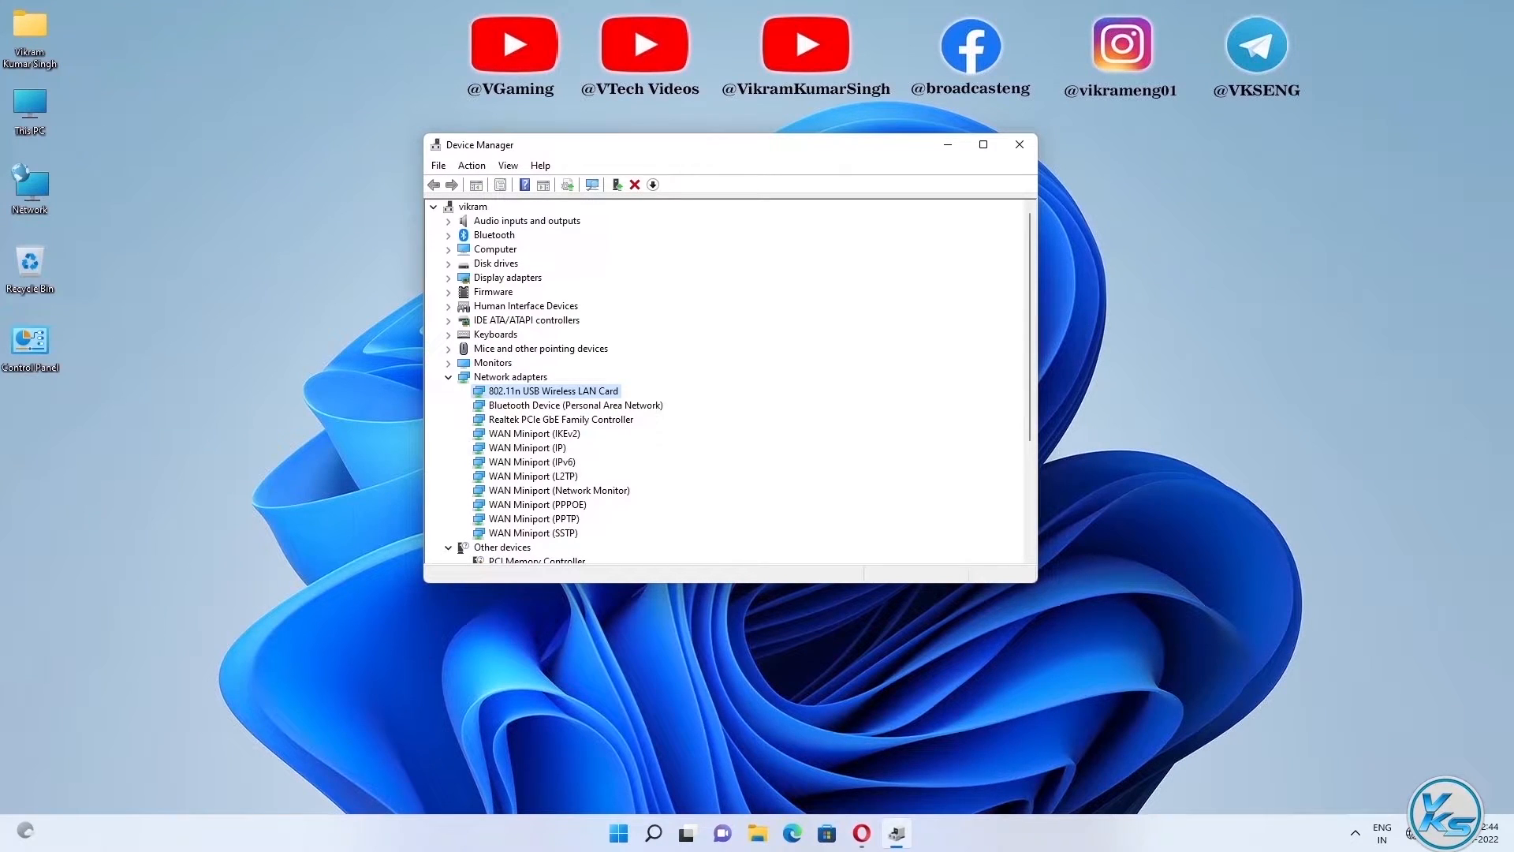
Check the available Wi-Fi networks in the quick settings and return to Device Manager
left_click(1411, 833)
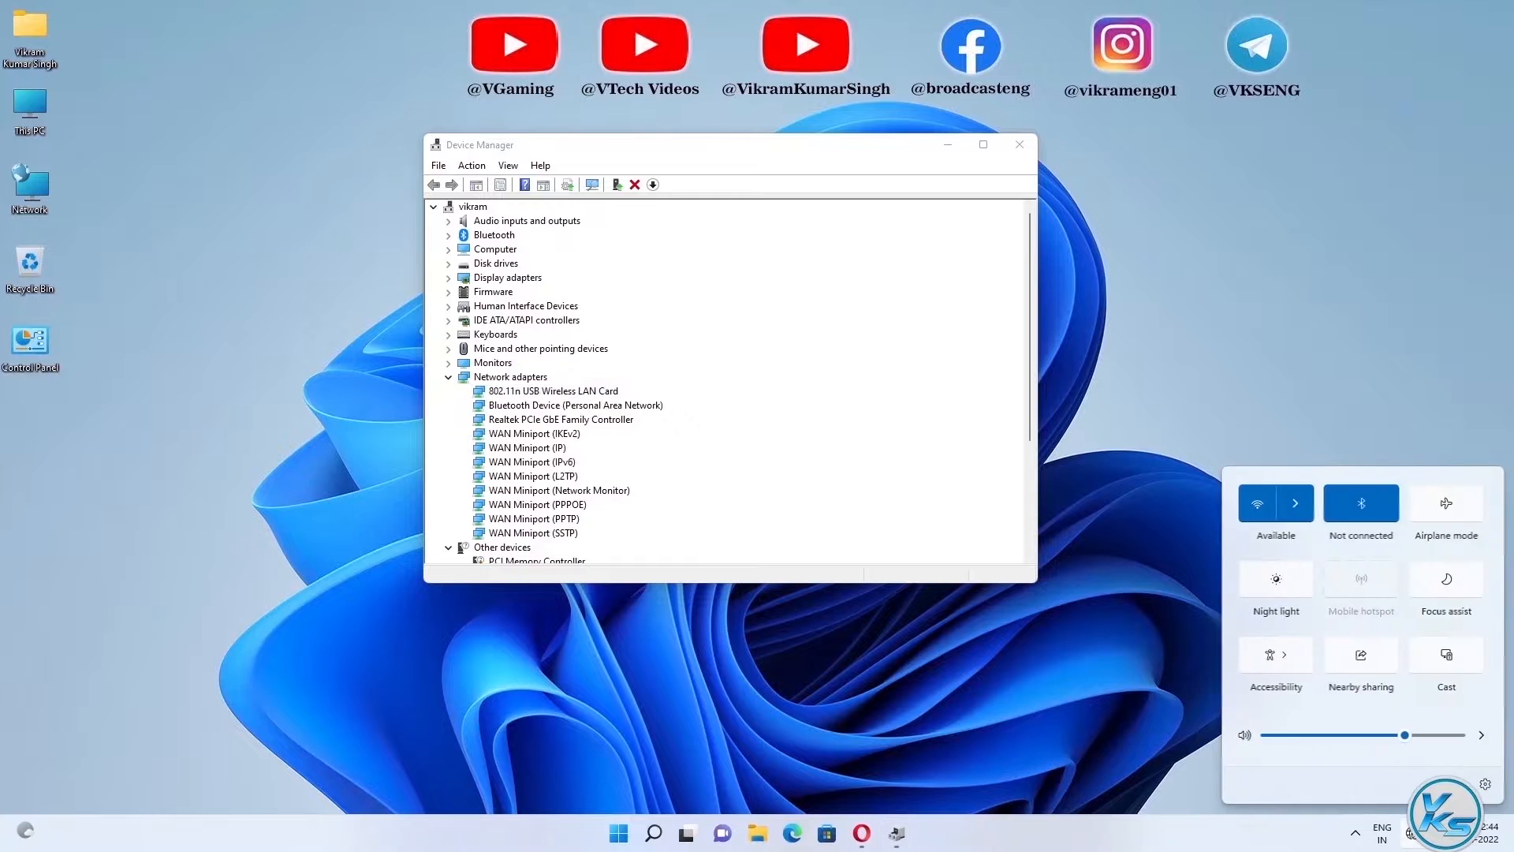
left_click(1298, 502)
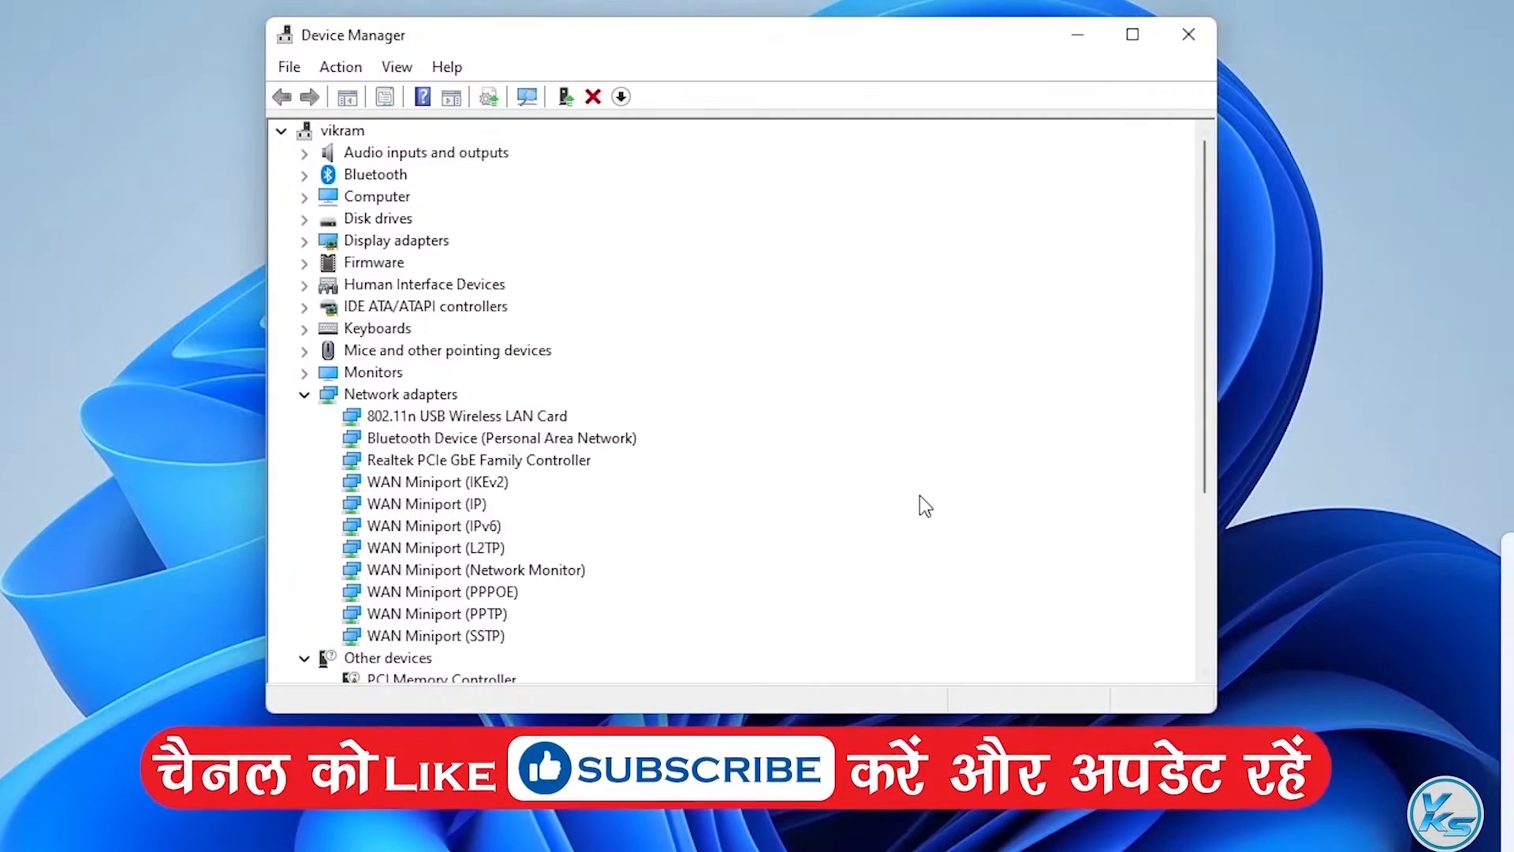
left_click(920, 495)
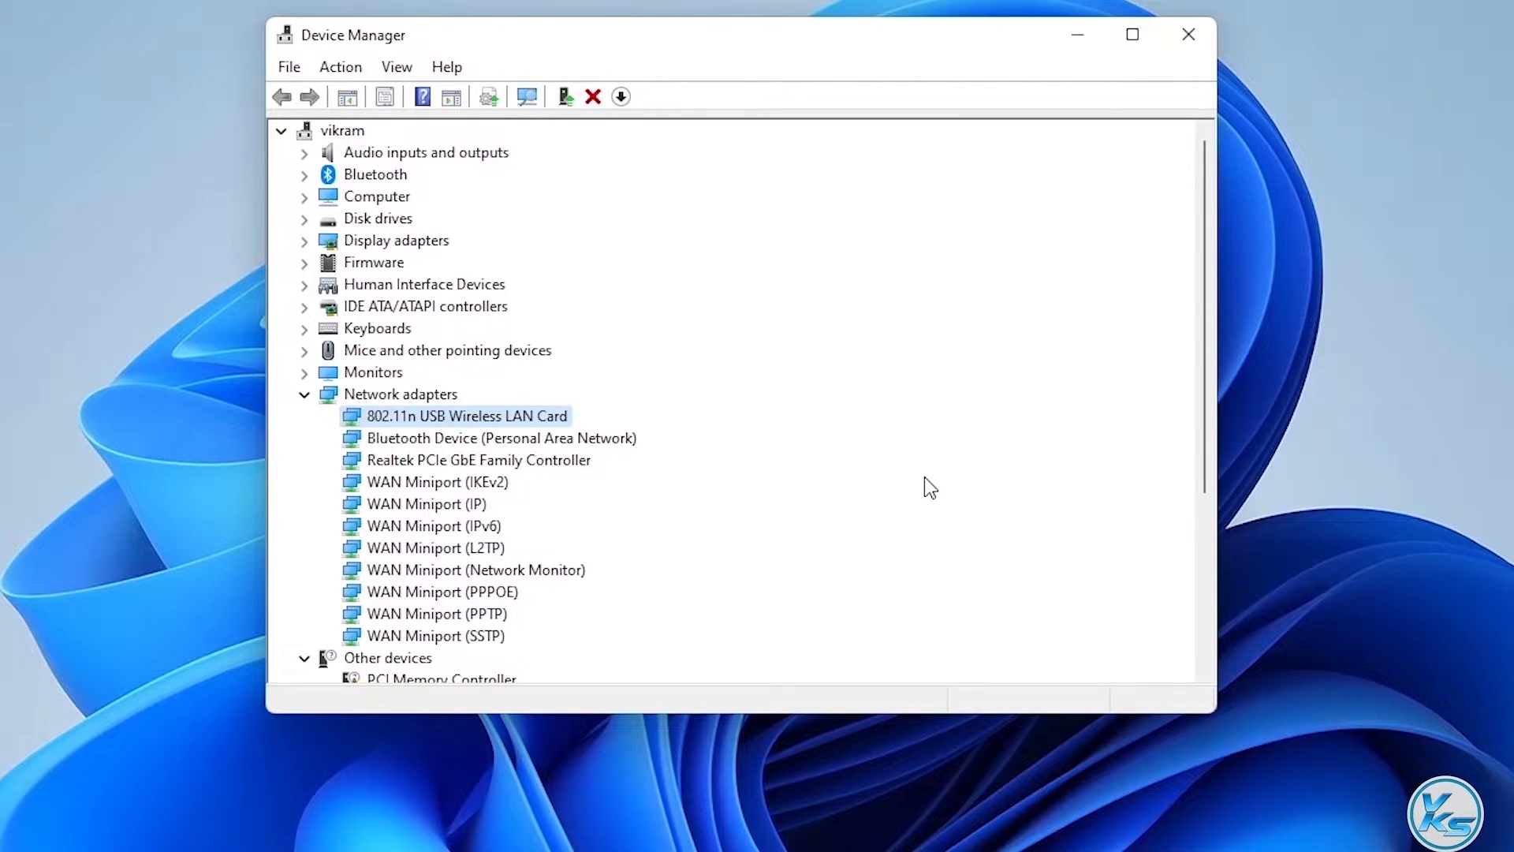
Uninstall the 802.11n USB Wireless LAN Card and close Device Manager
right_click(460, 421)
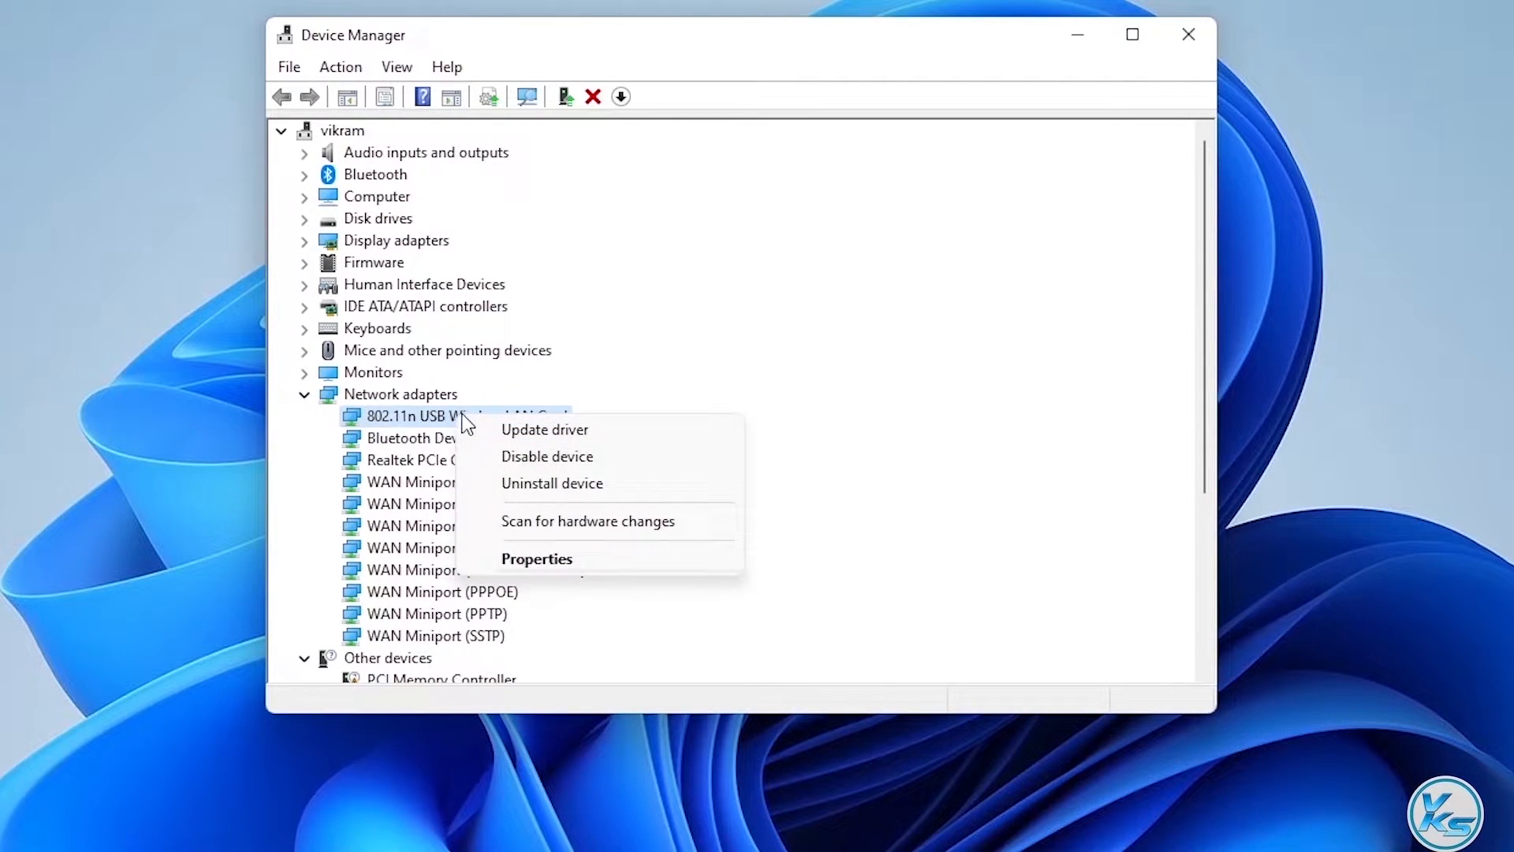
left_click(537, 484)
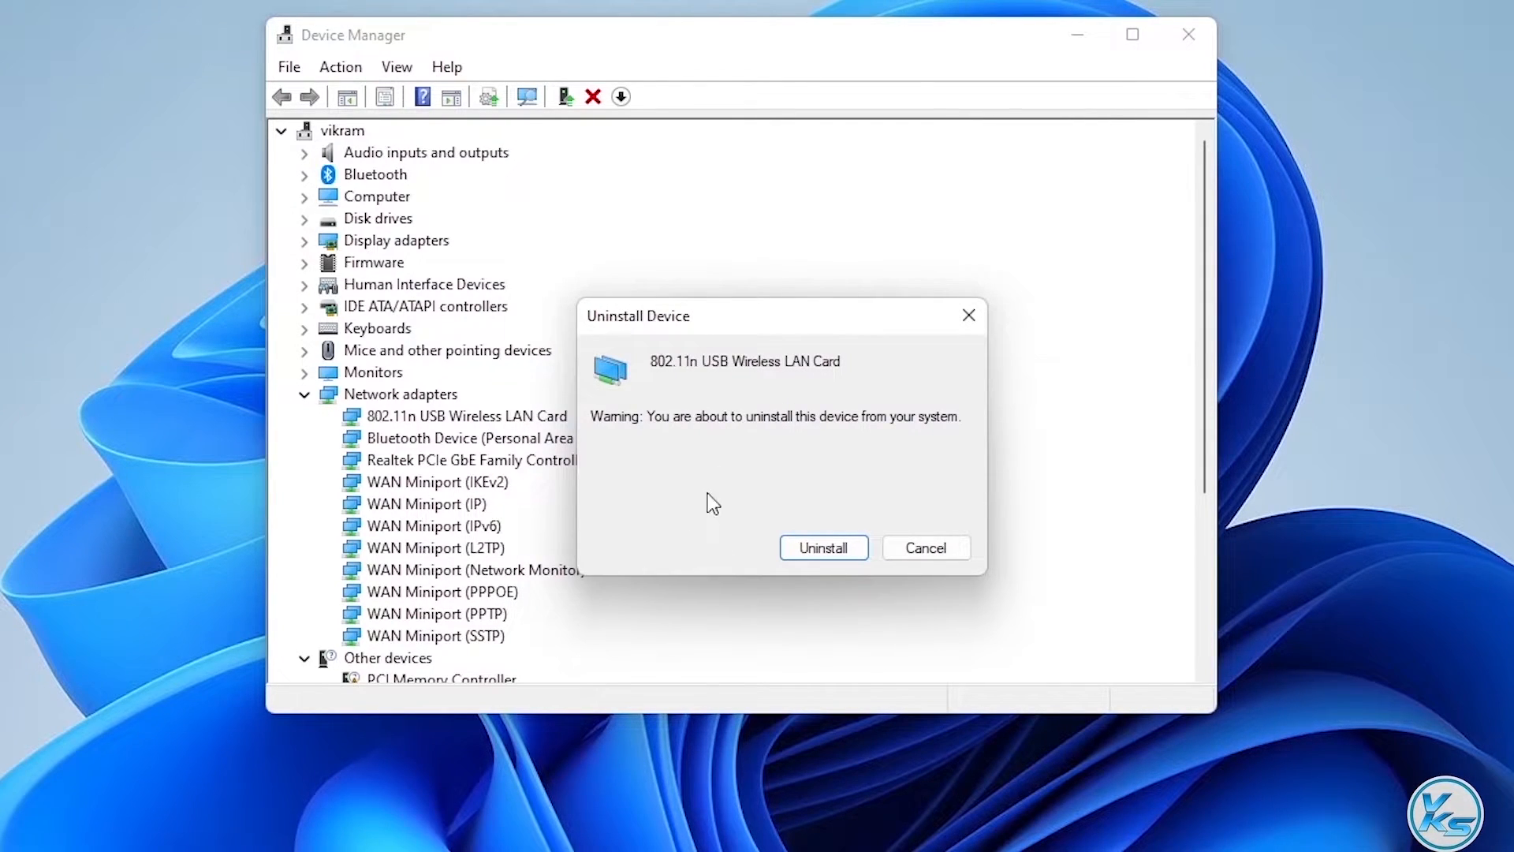
left_click(824, 550)
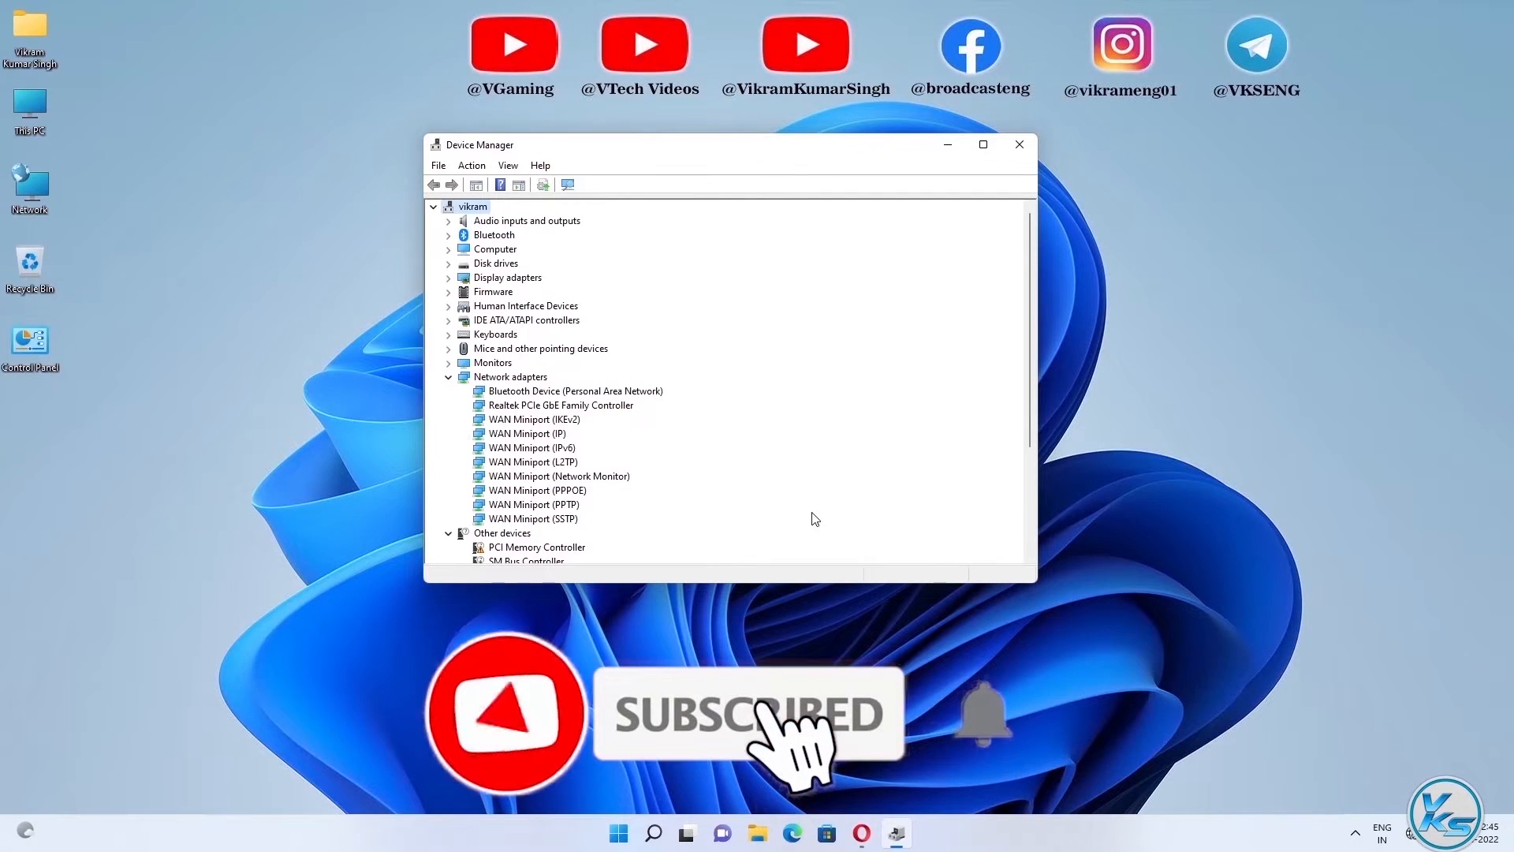
left_click(1018, 147)
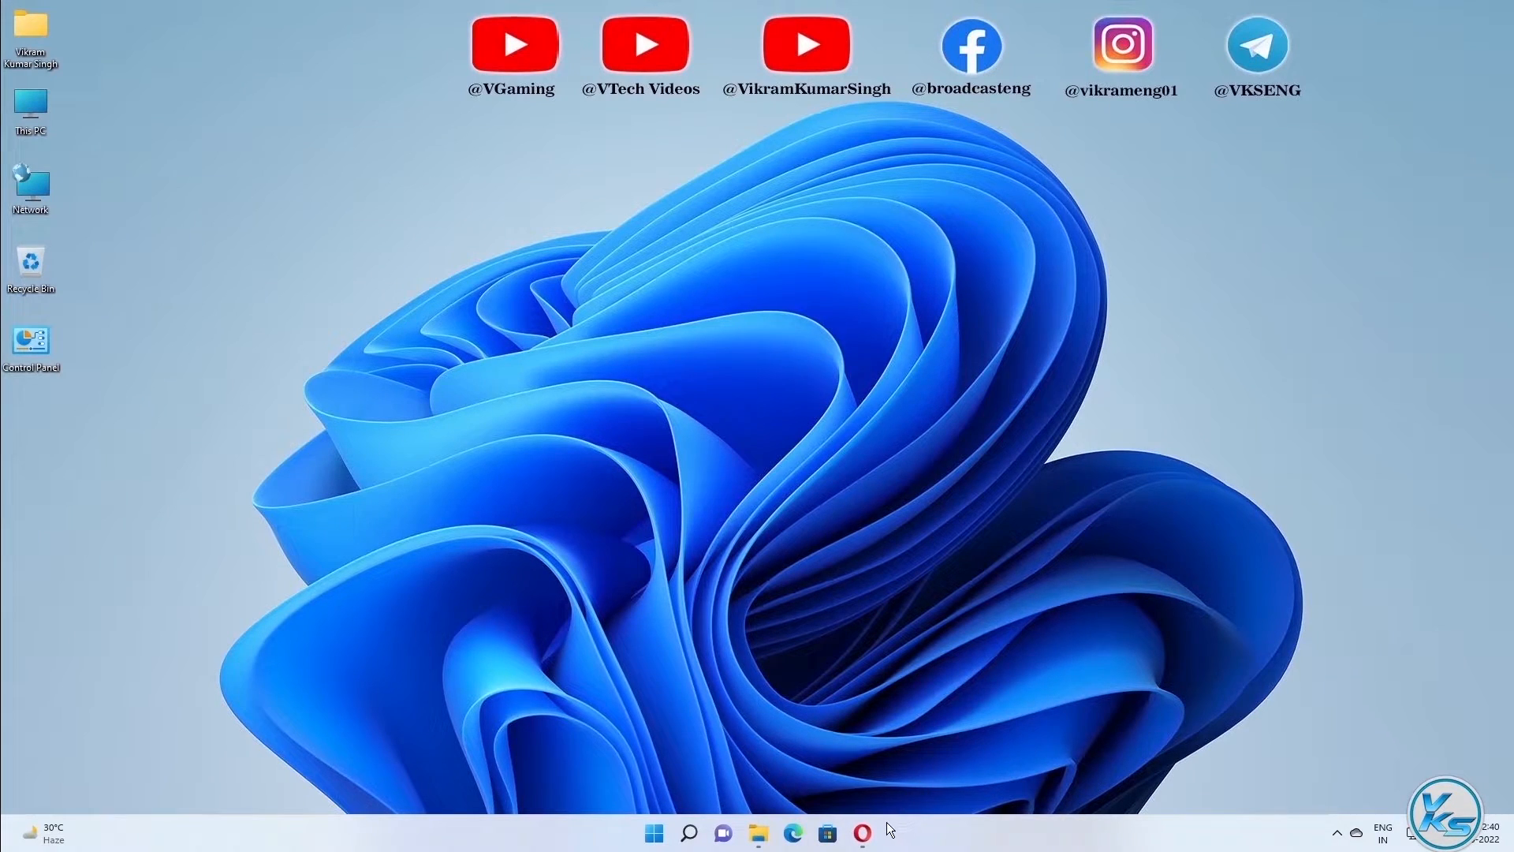
Switch to the Opera browser and check the internet connection status on the router's status page
left_click(867, 830)
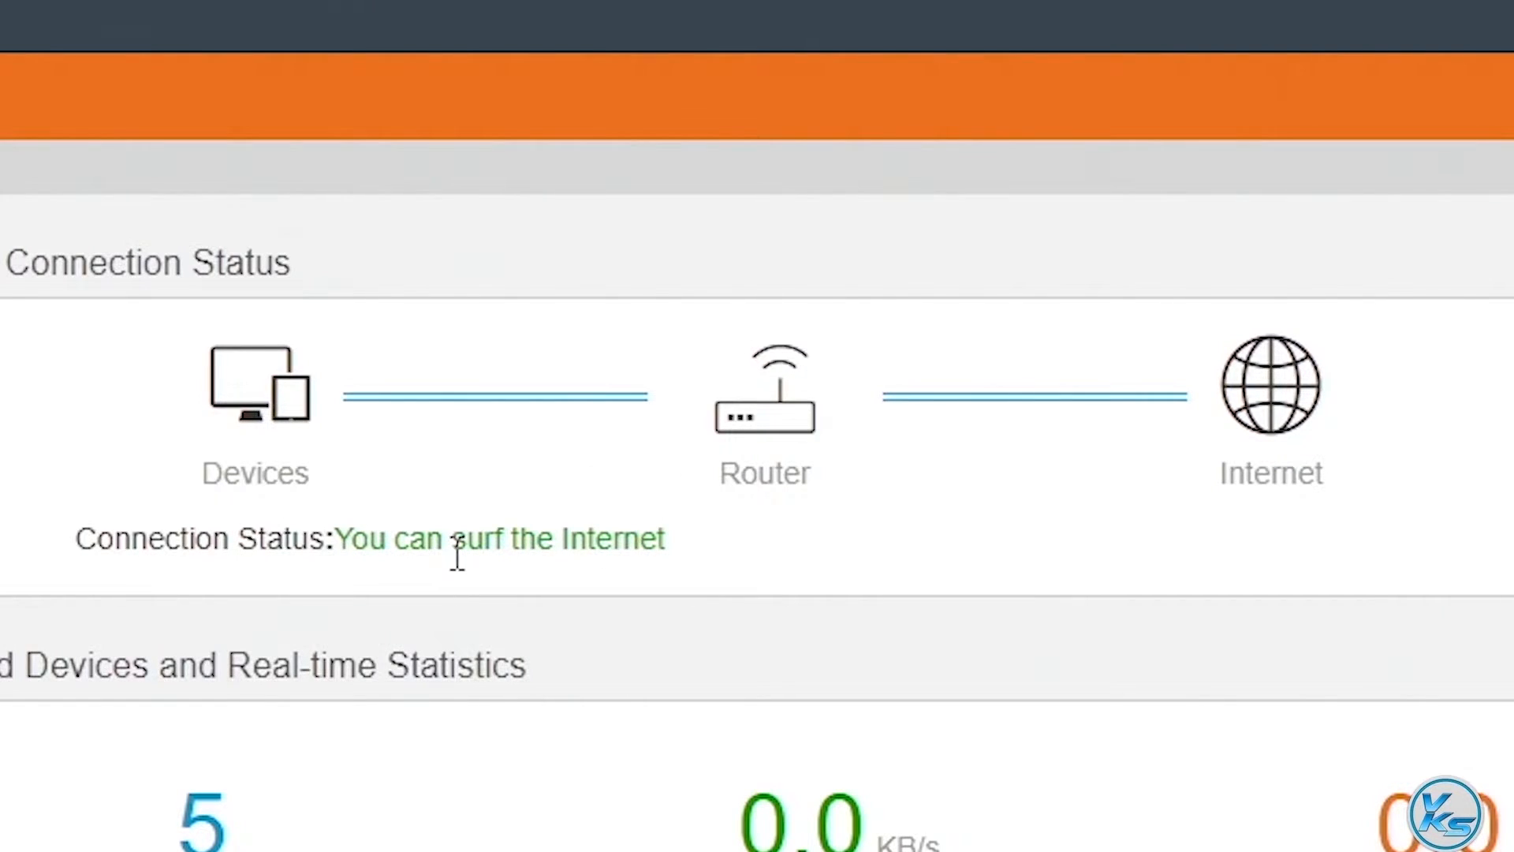
left_click_drag(655, 539, 588, 539)
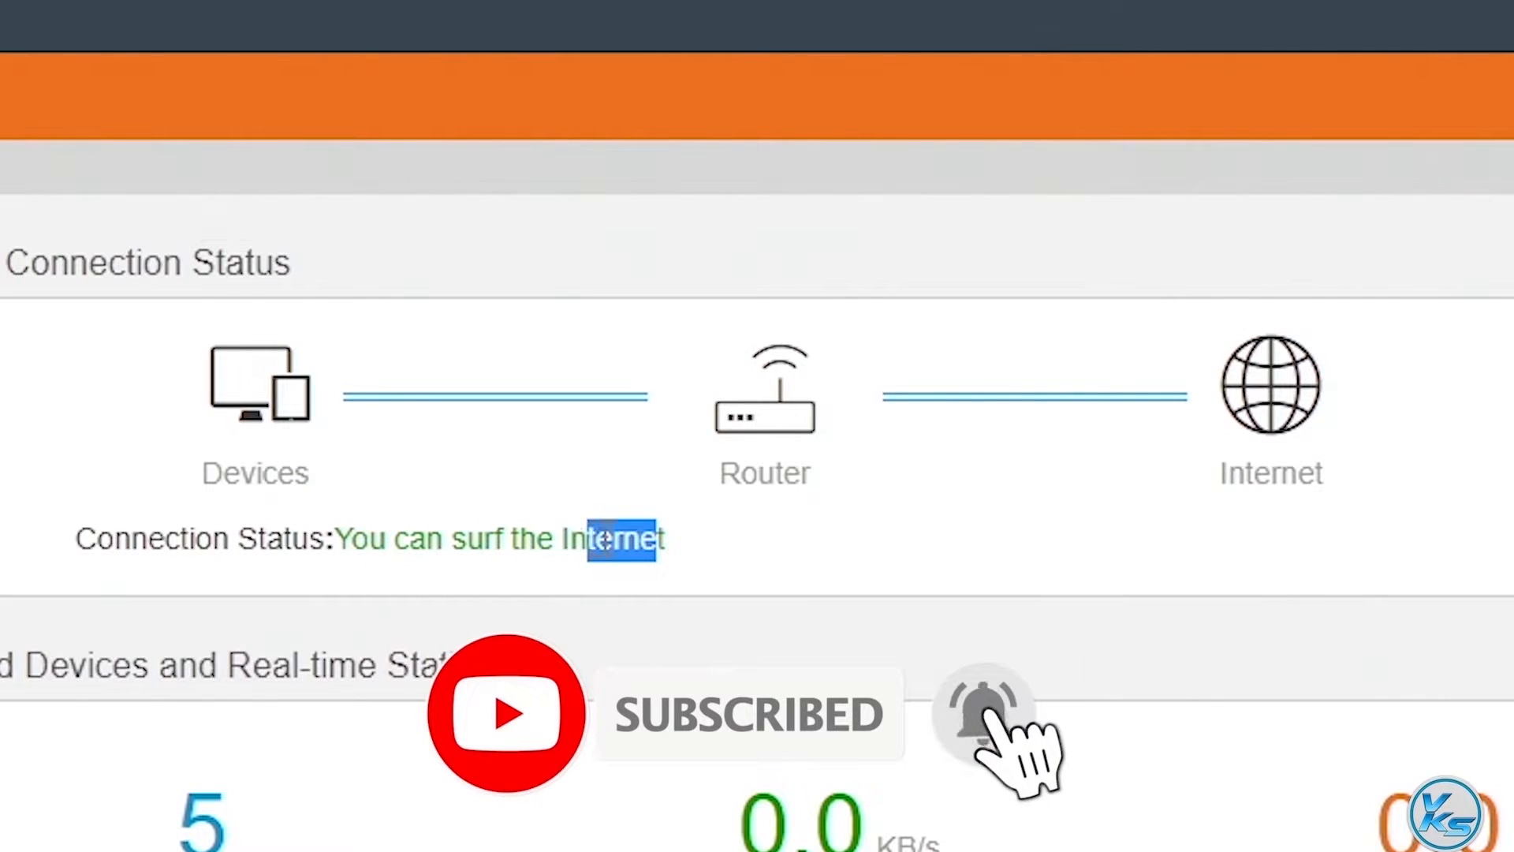
left_click(693, 536)
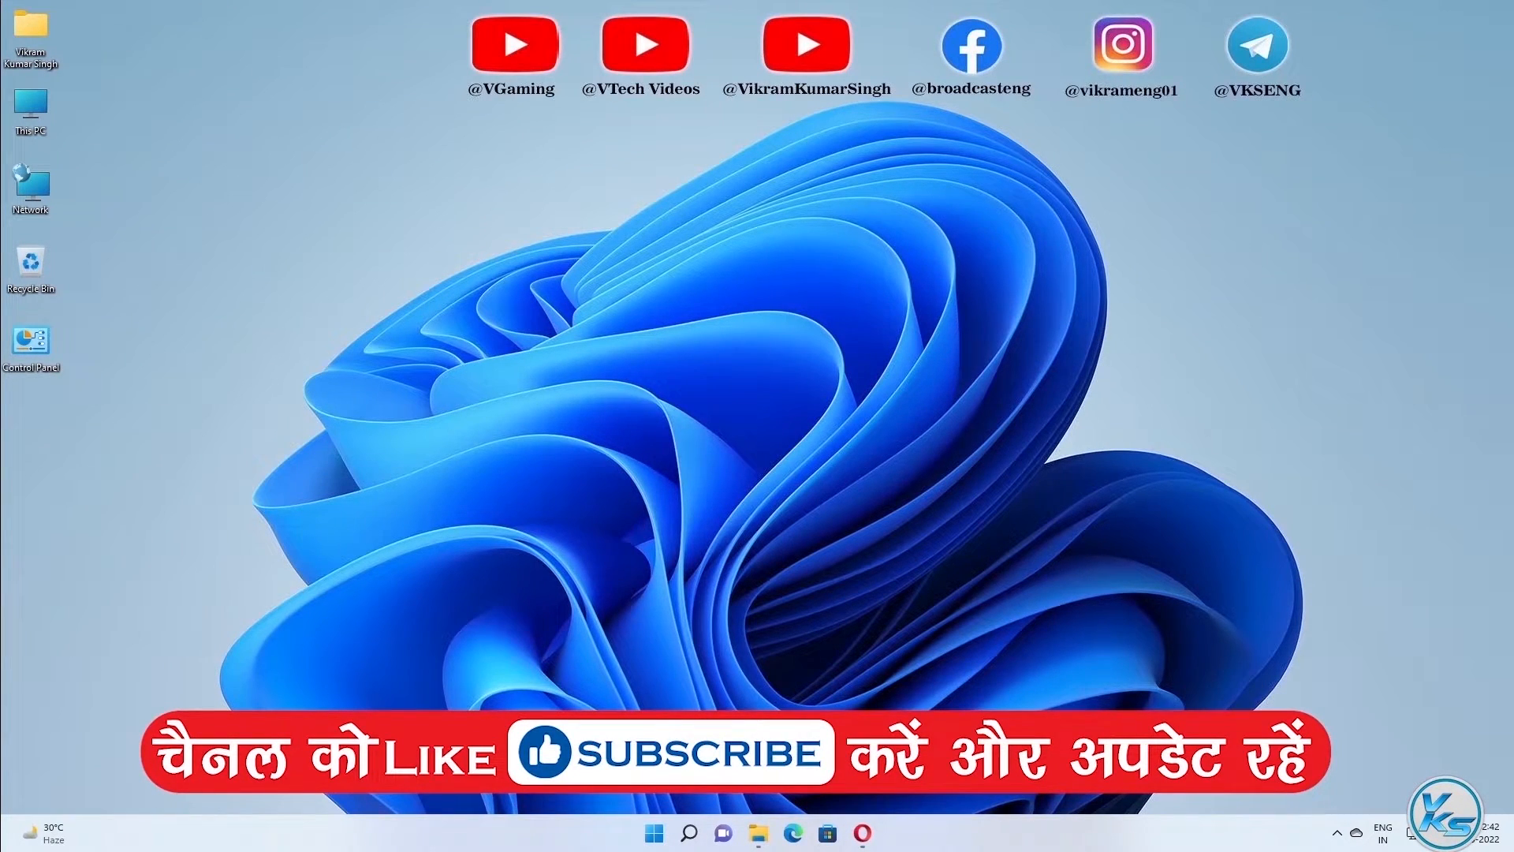
Open the Other troubleshooters page in the Windows System settings and look through the available troubleshooters
right_click(658, 836)
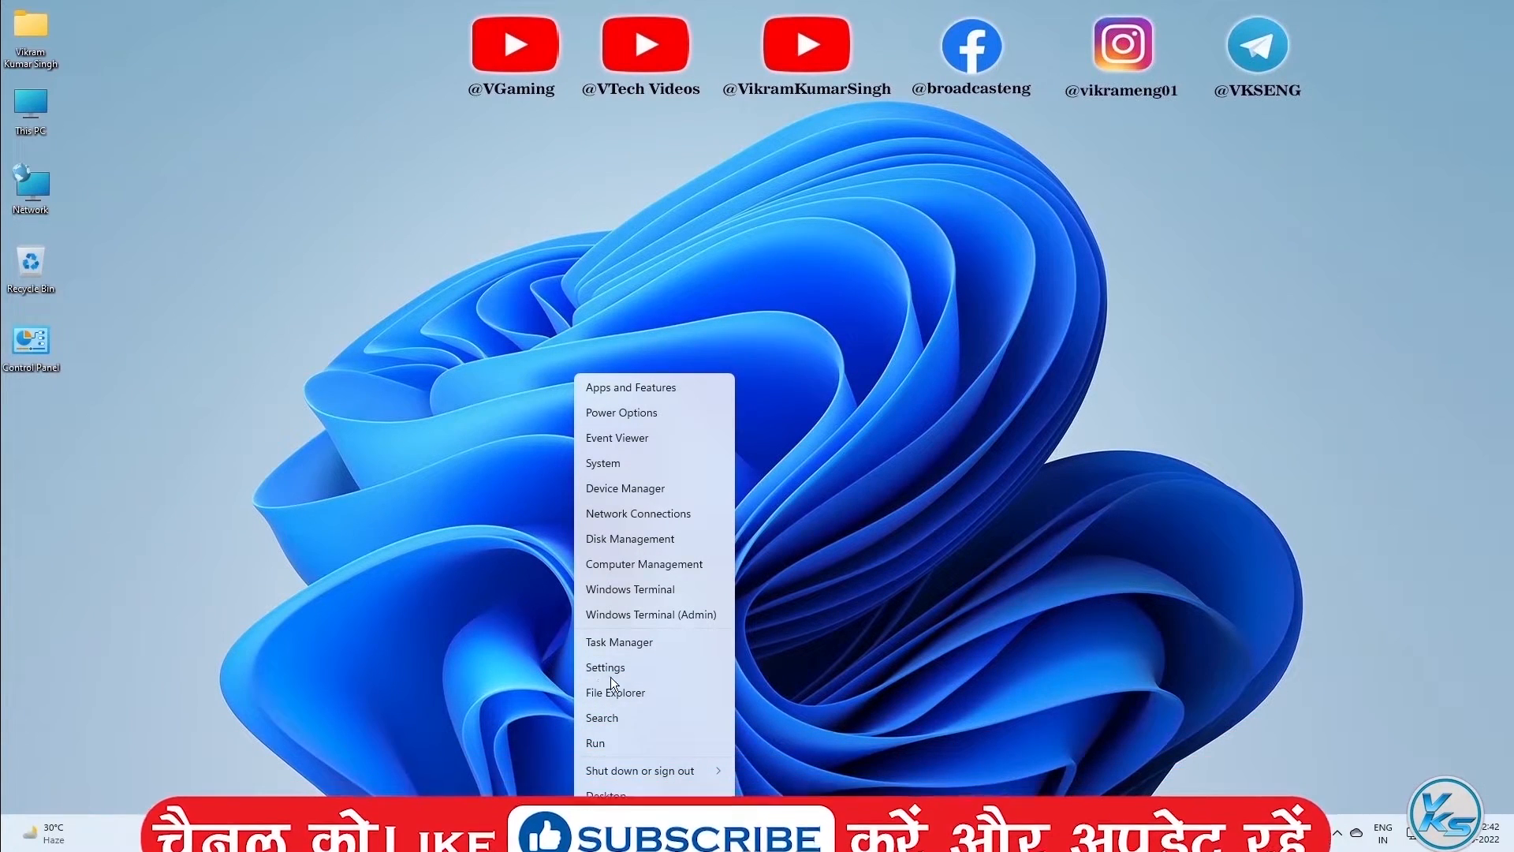
left_click(617, 672)
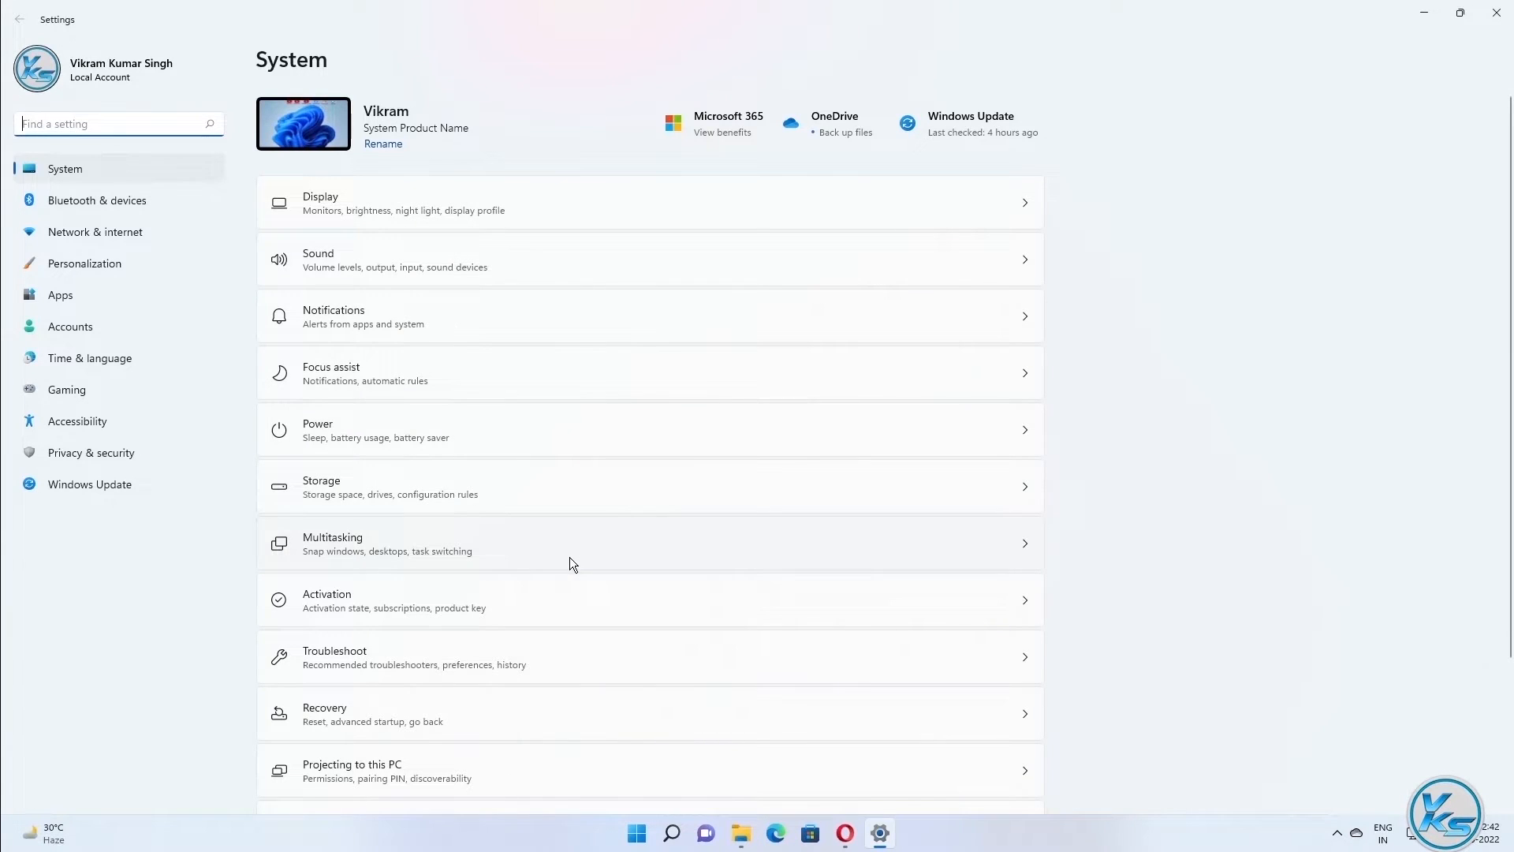
scroll(570, 377, "down", 3)
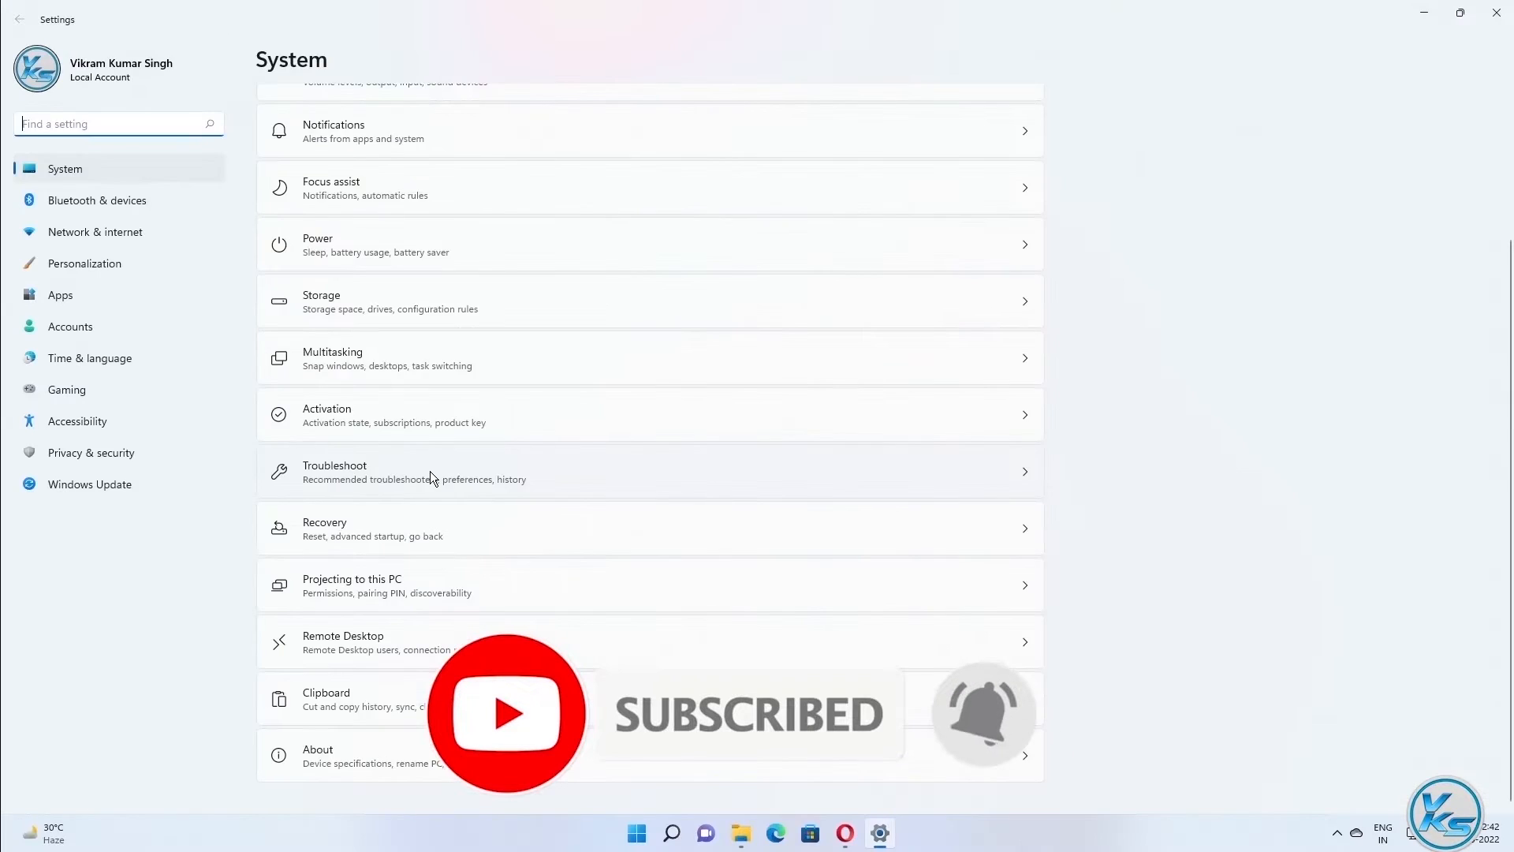
left_click(431, 476)
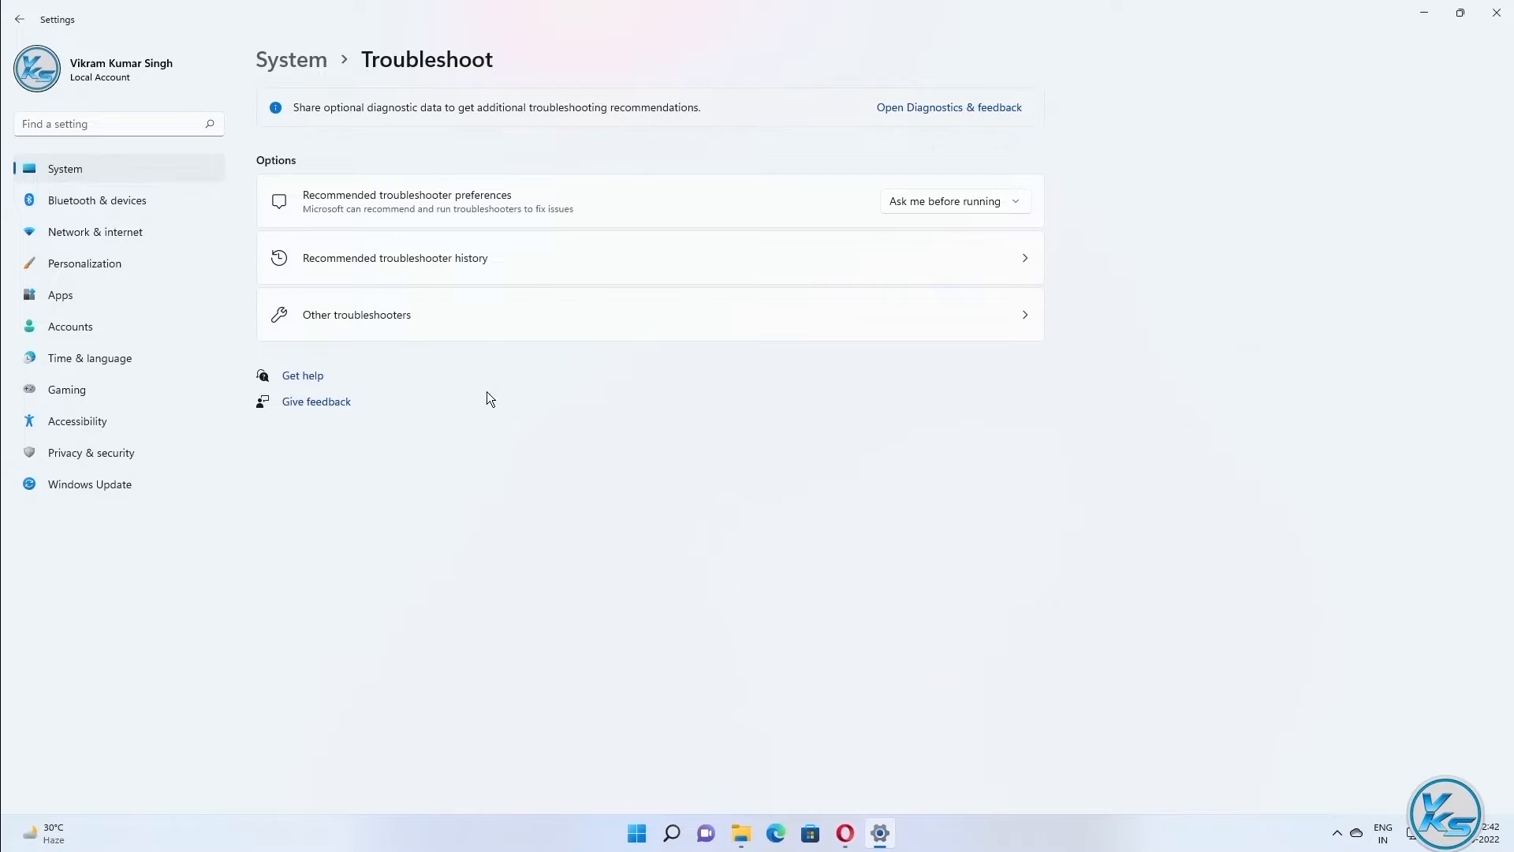
left_click(441, 320)
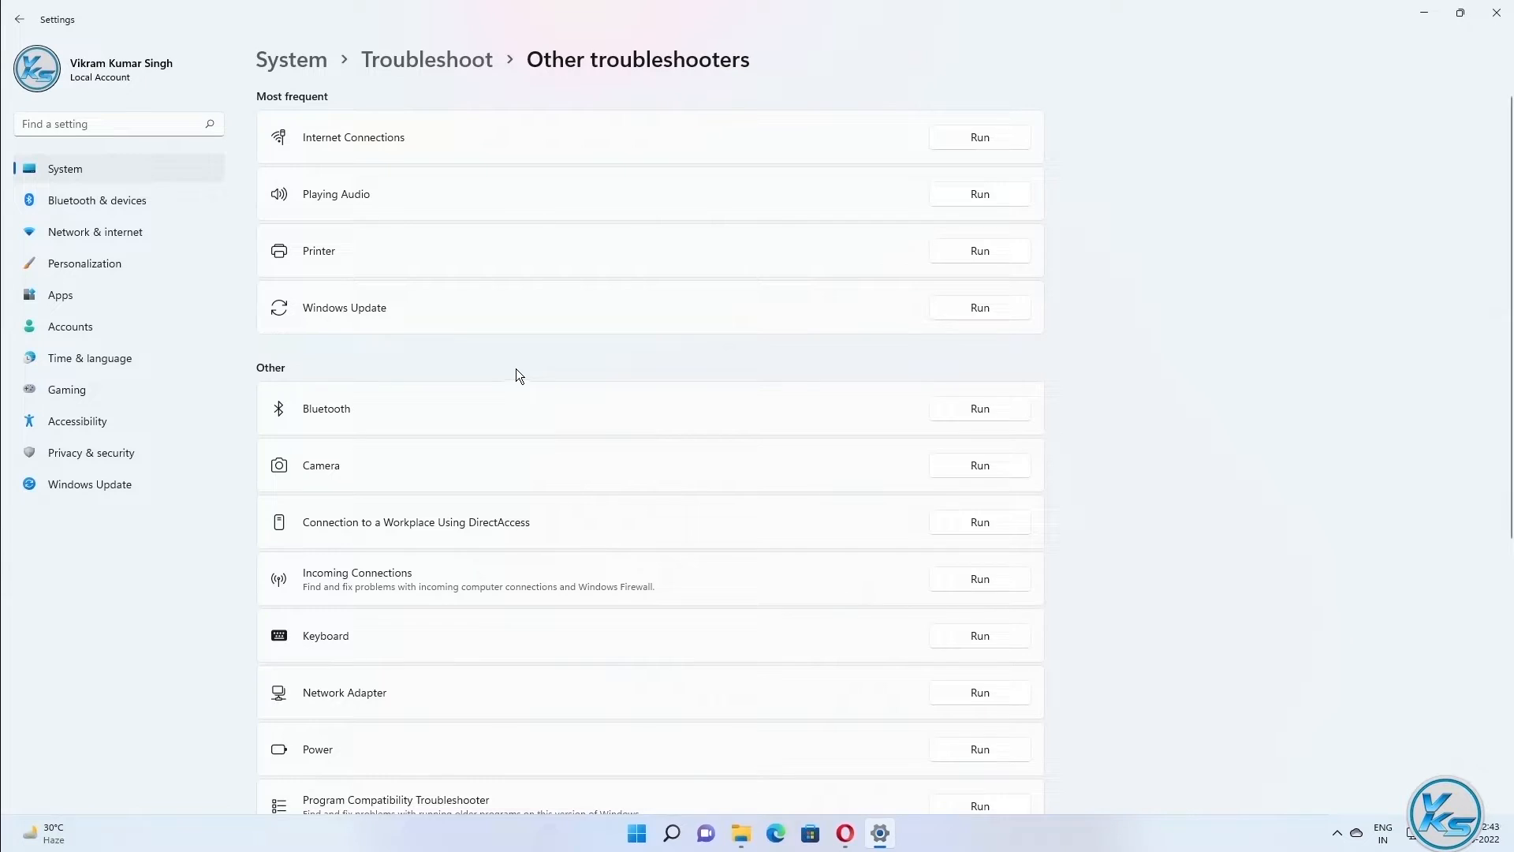
scroll(510, 348, "down", 5)
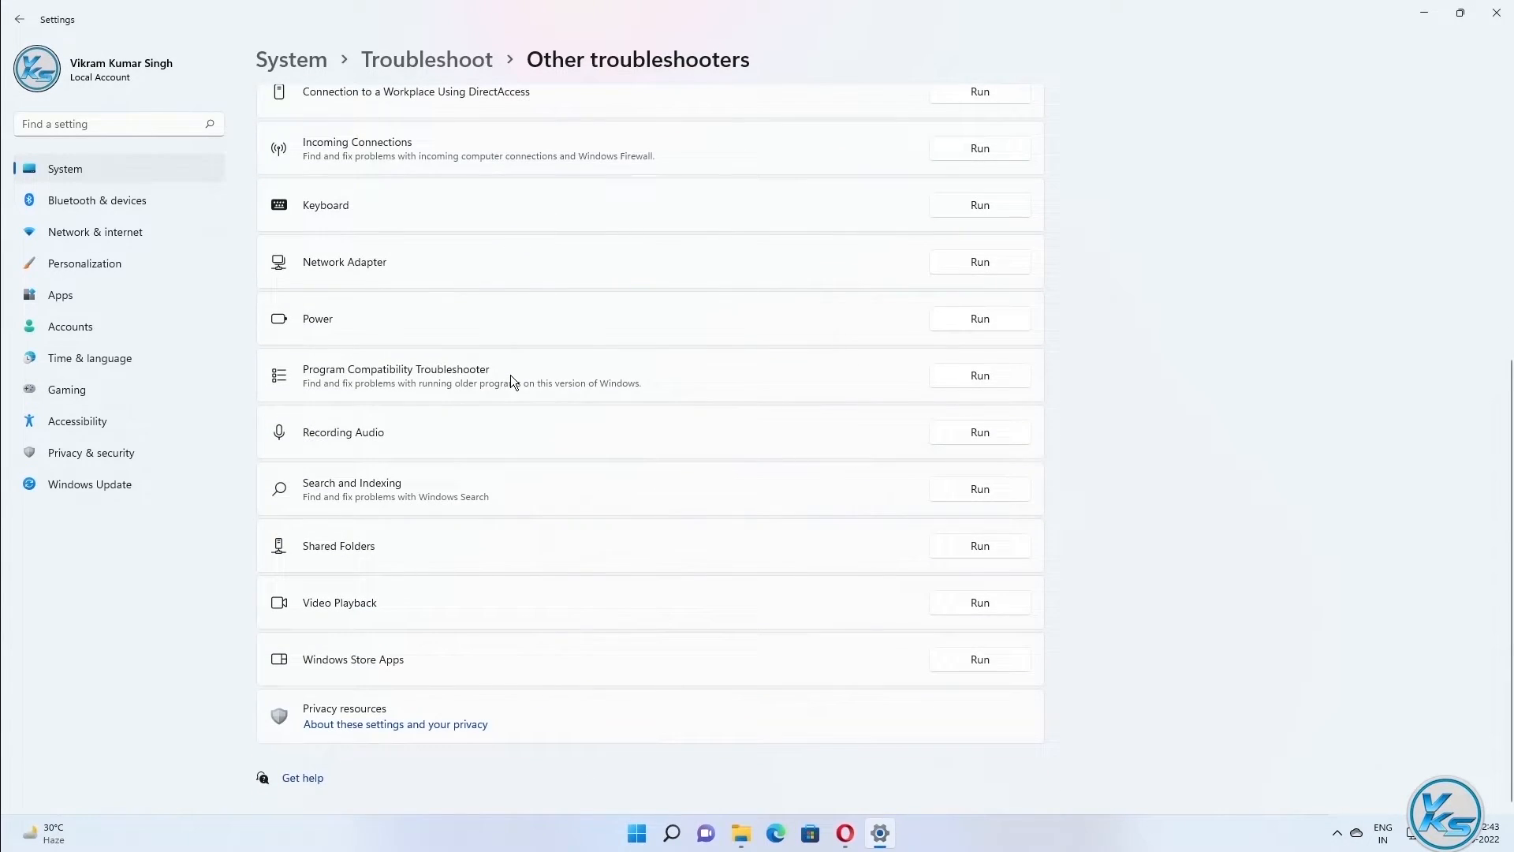
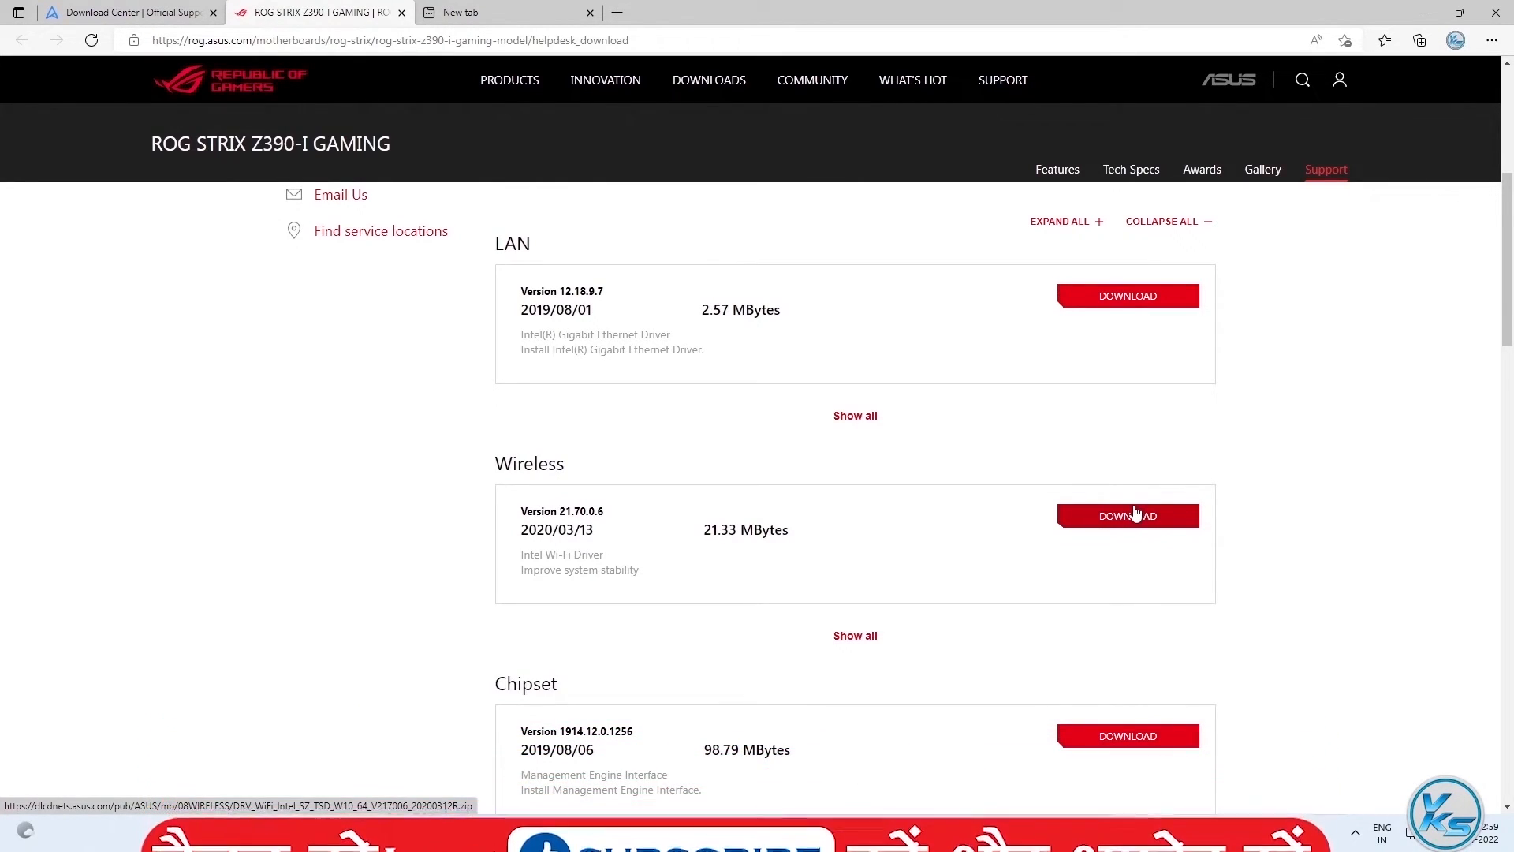
Download the Intel Wi-Fi driver, version 21.70.0.6, from the ROG STRIX Z390-I GAMING support page
left_click(1136, 514)
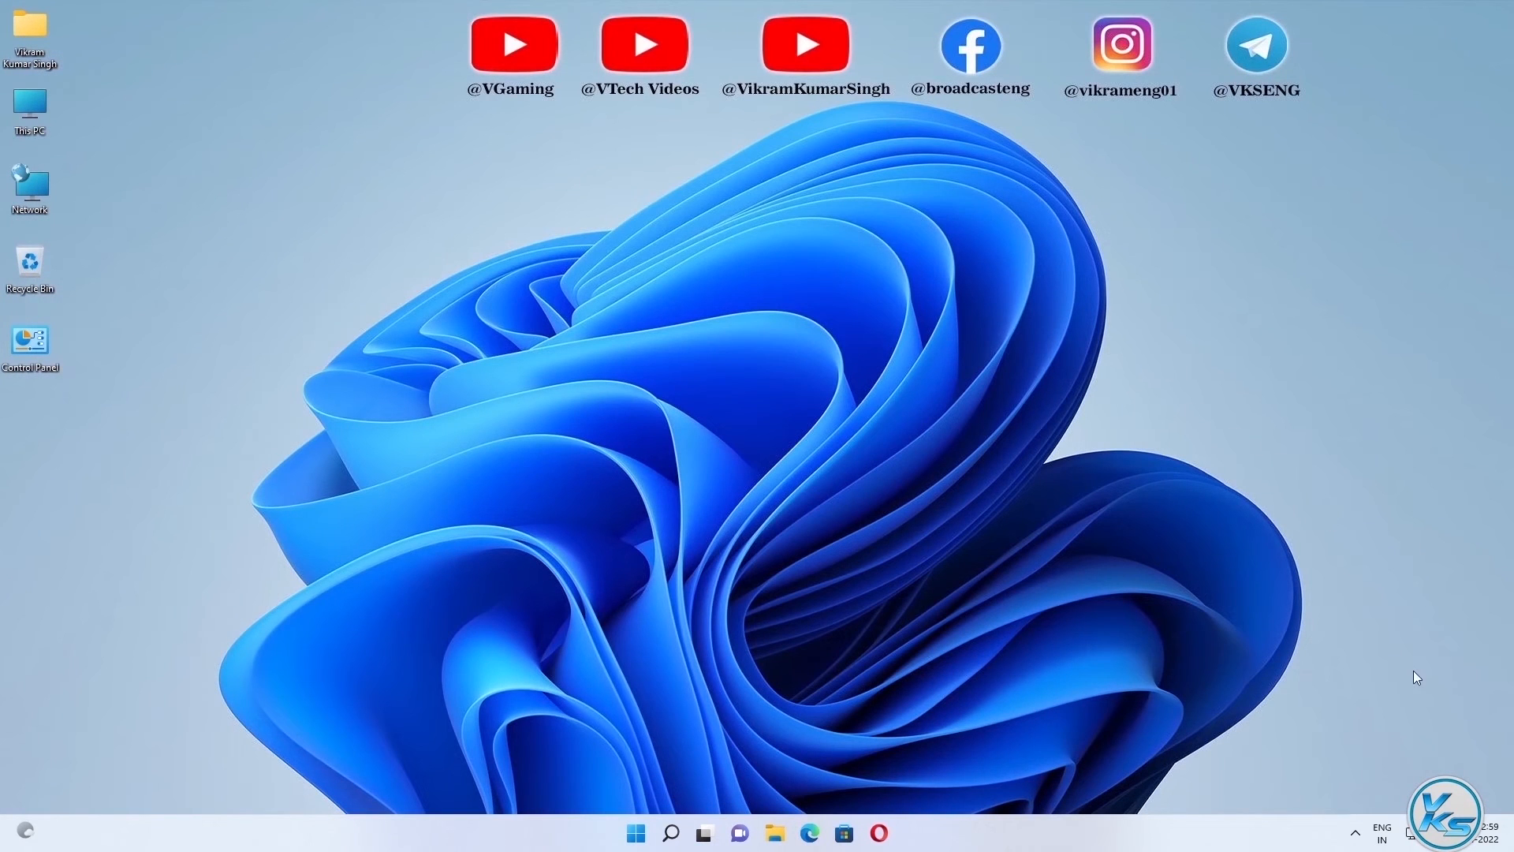
Check the list of available Wi-Fi networks in the quick settings twice, closing it each time
left_click(1411, 834)
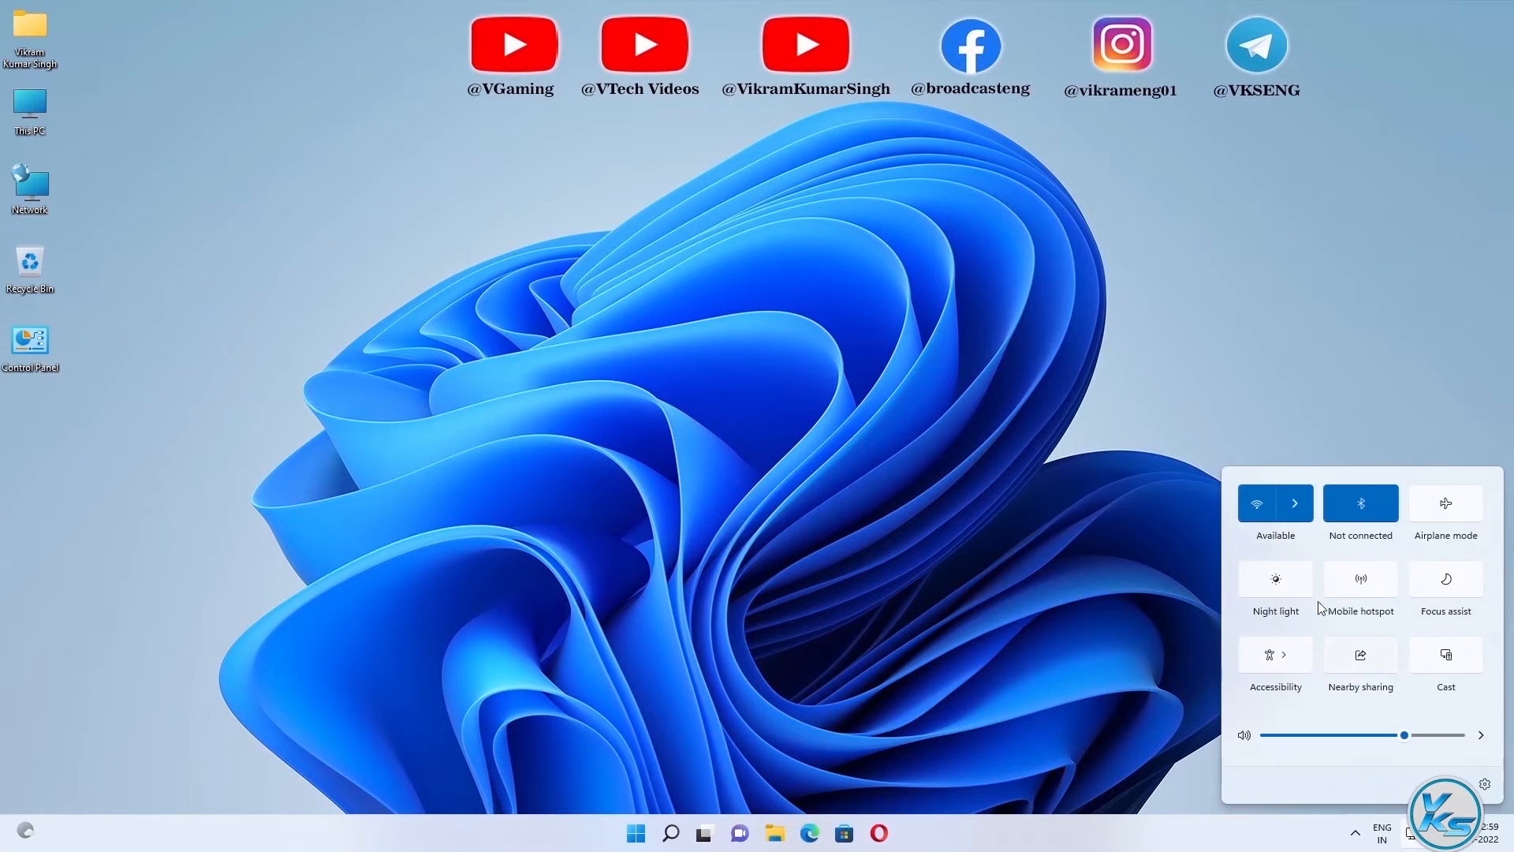
left_click(1294, 503)
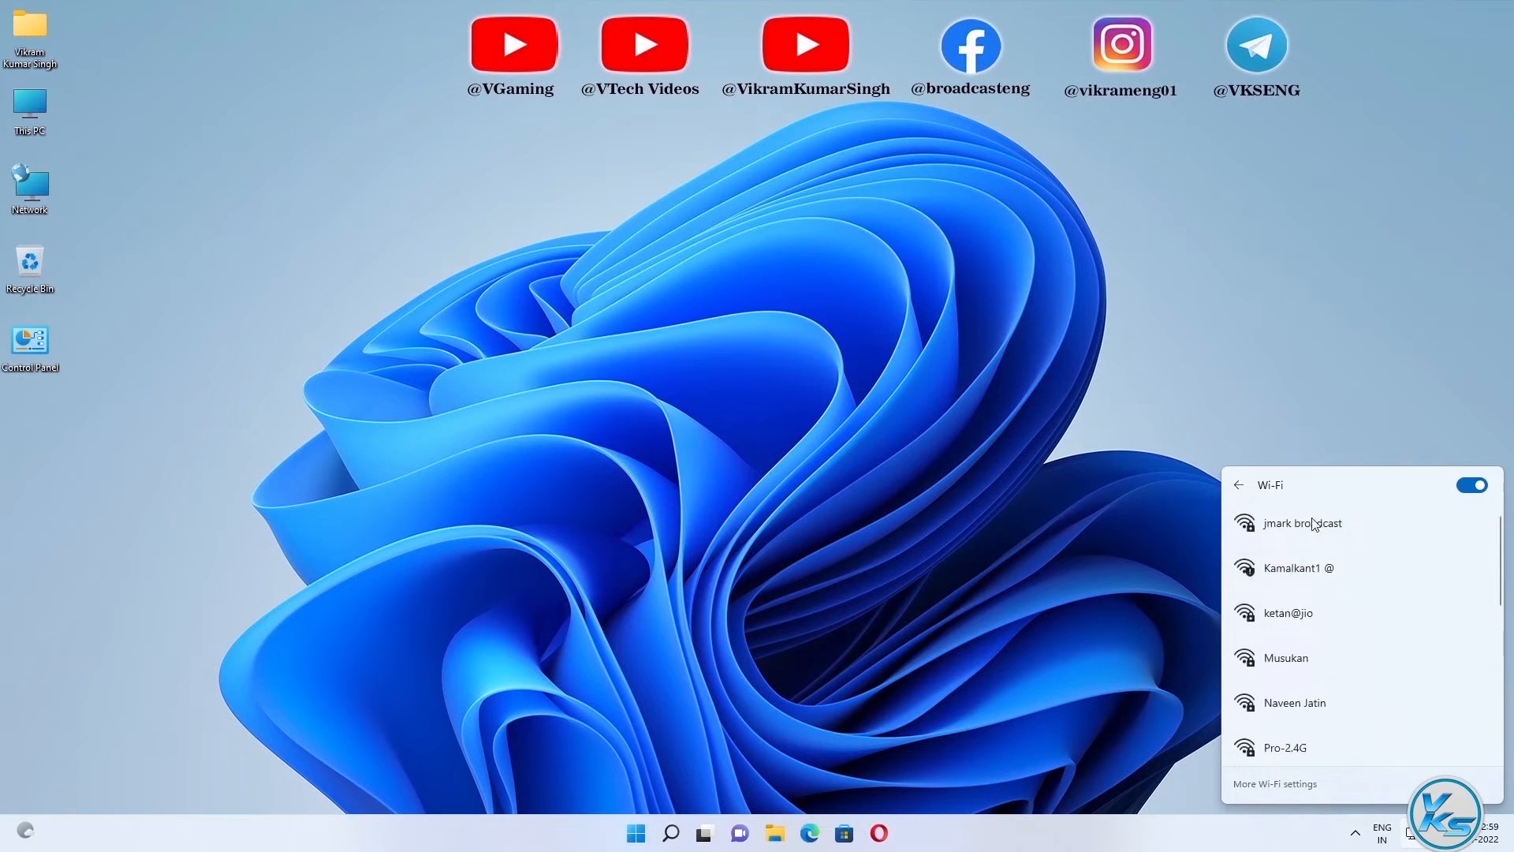
left_click(1118, 550)
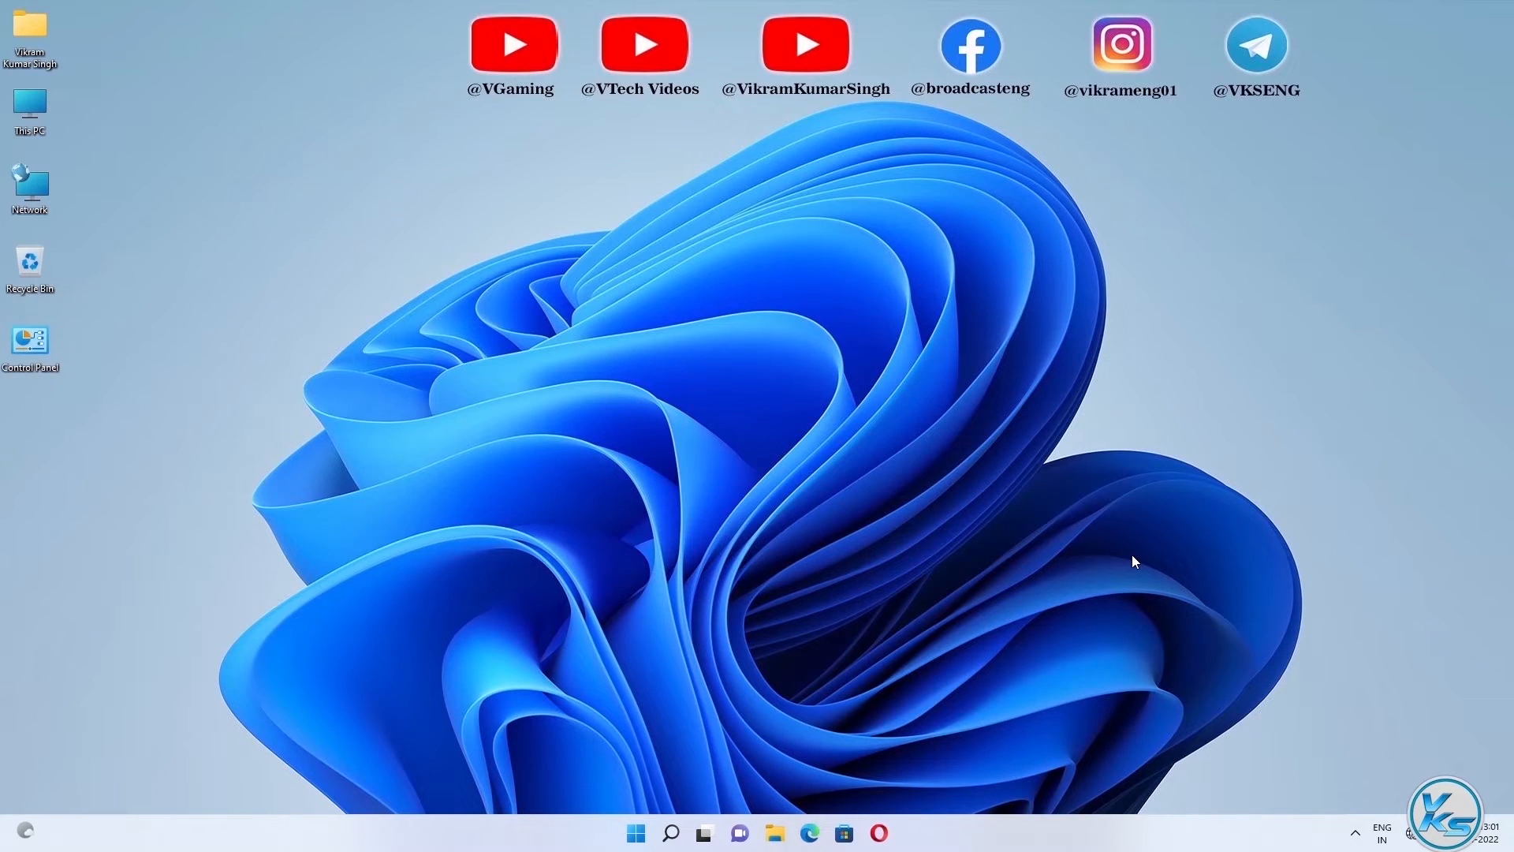
left_click(1408, 834)
left_click(1295, 502)
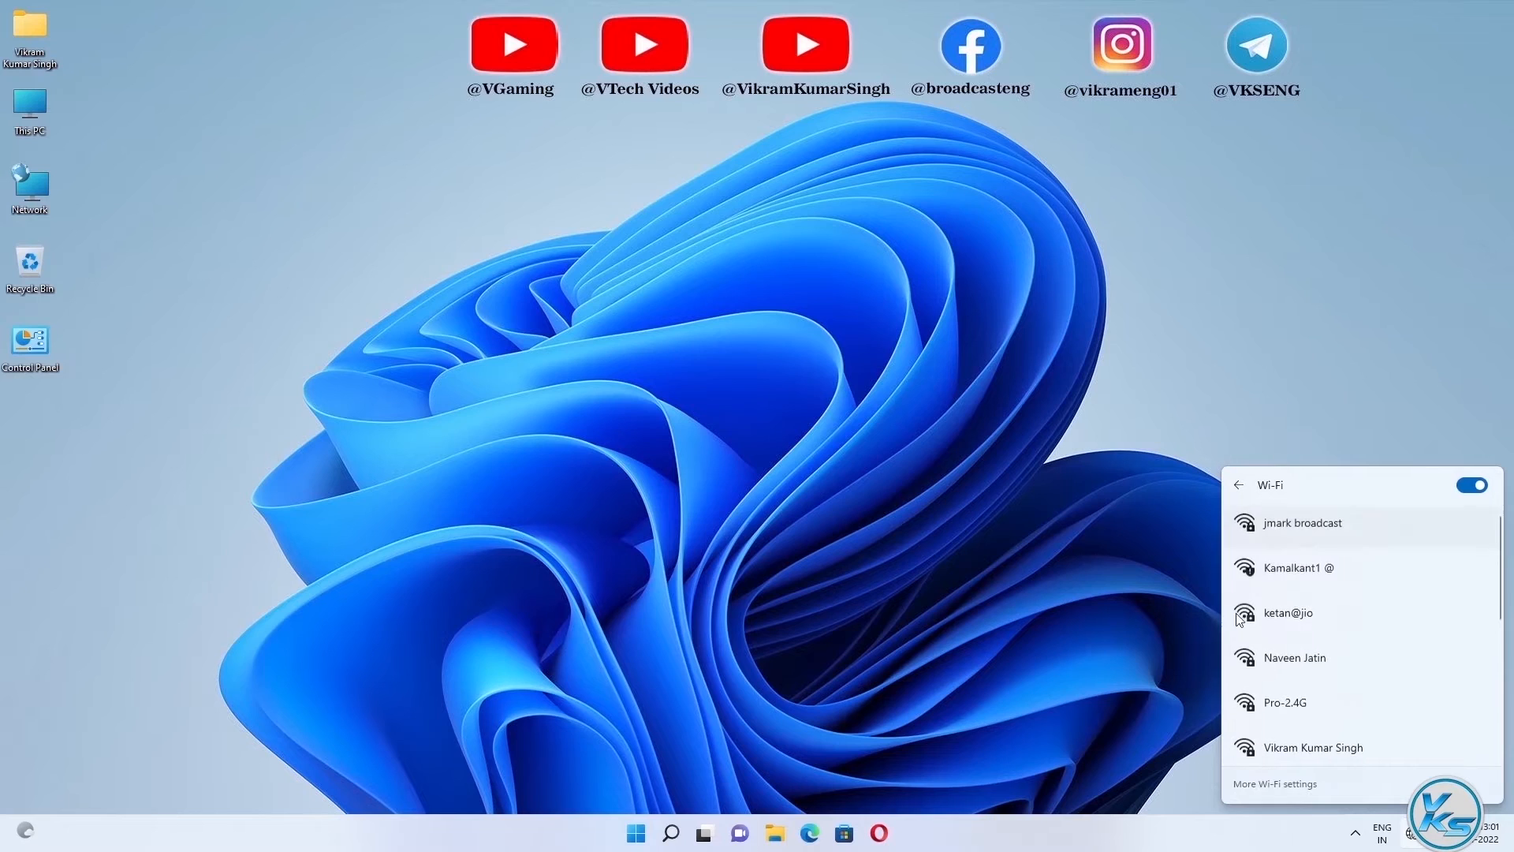
left_click(1083, 528)
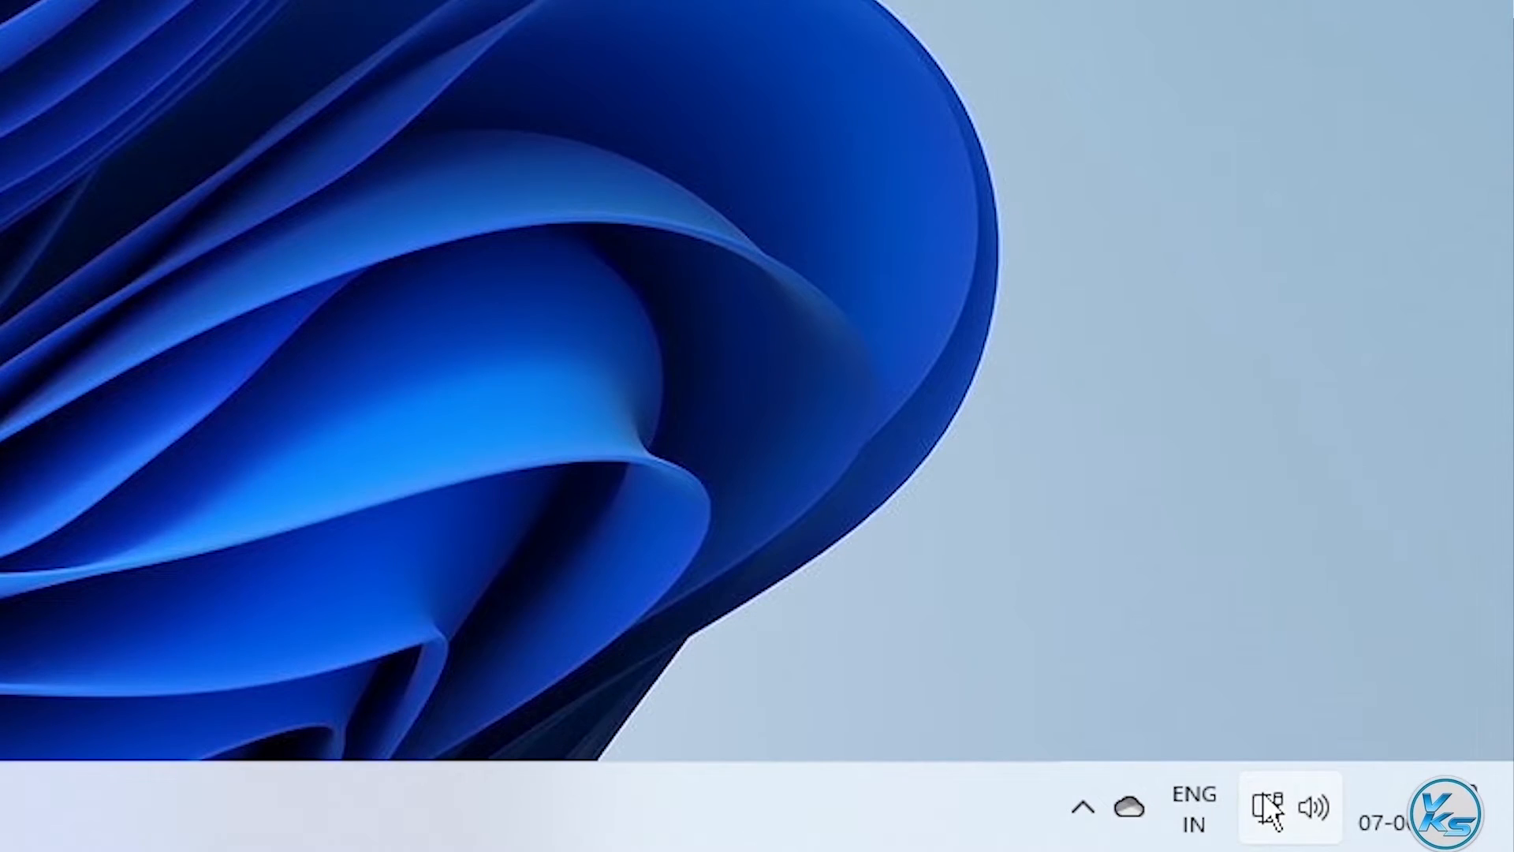
Open the Network Connections window from the advanced network settings and check the options offered for the Wi-Fi adapter
right_click(1265, 799)
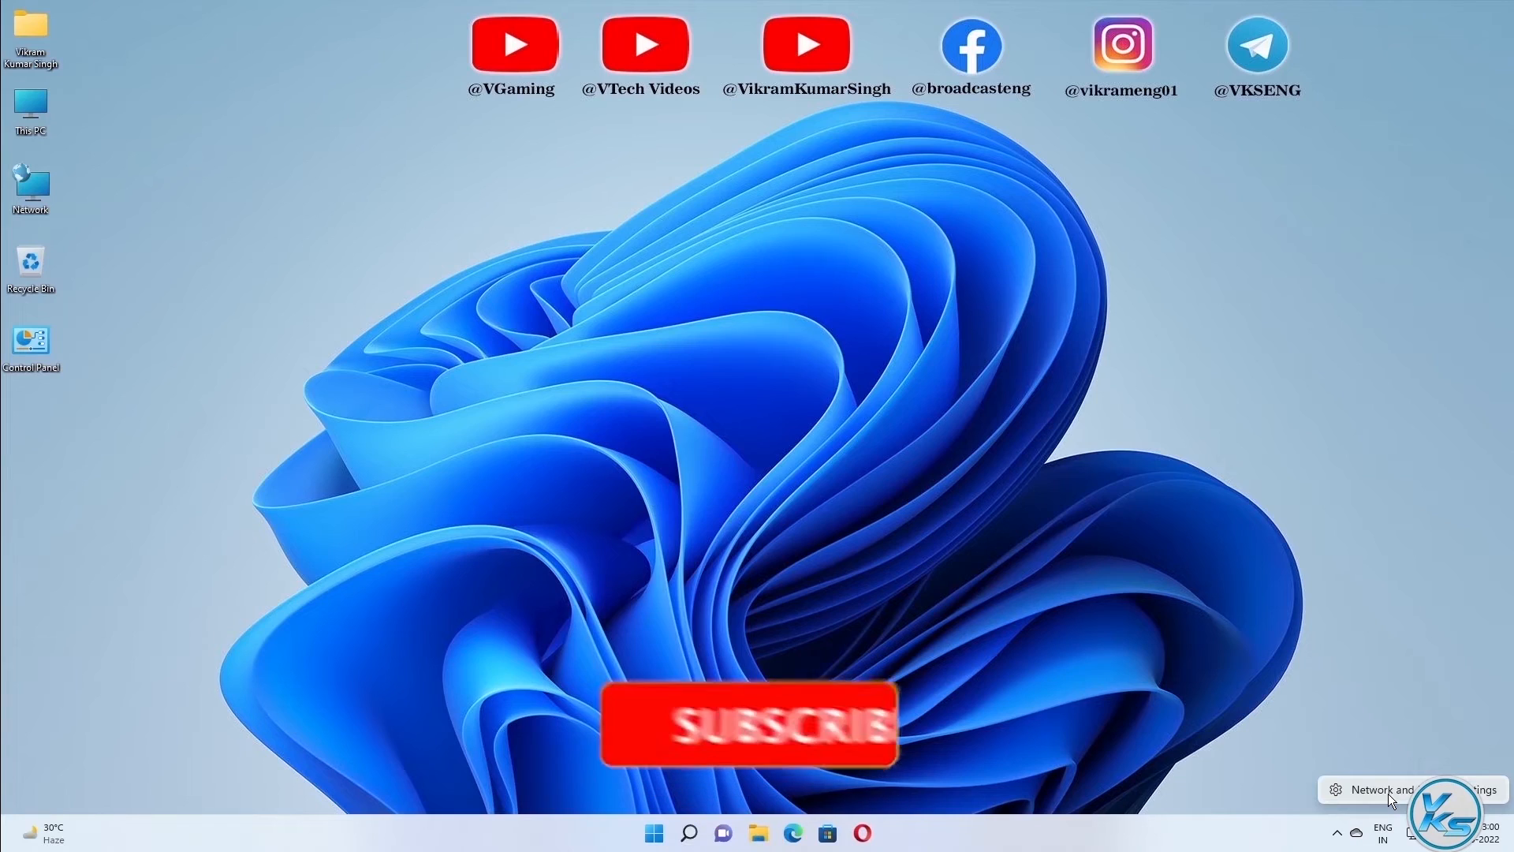
left_click(1206, 712)
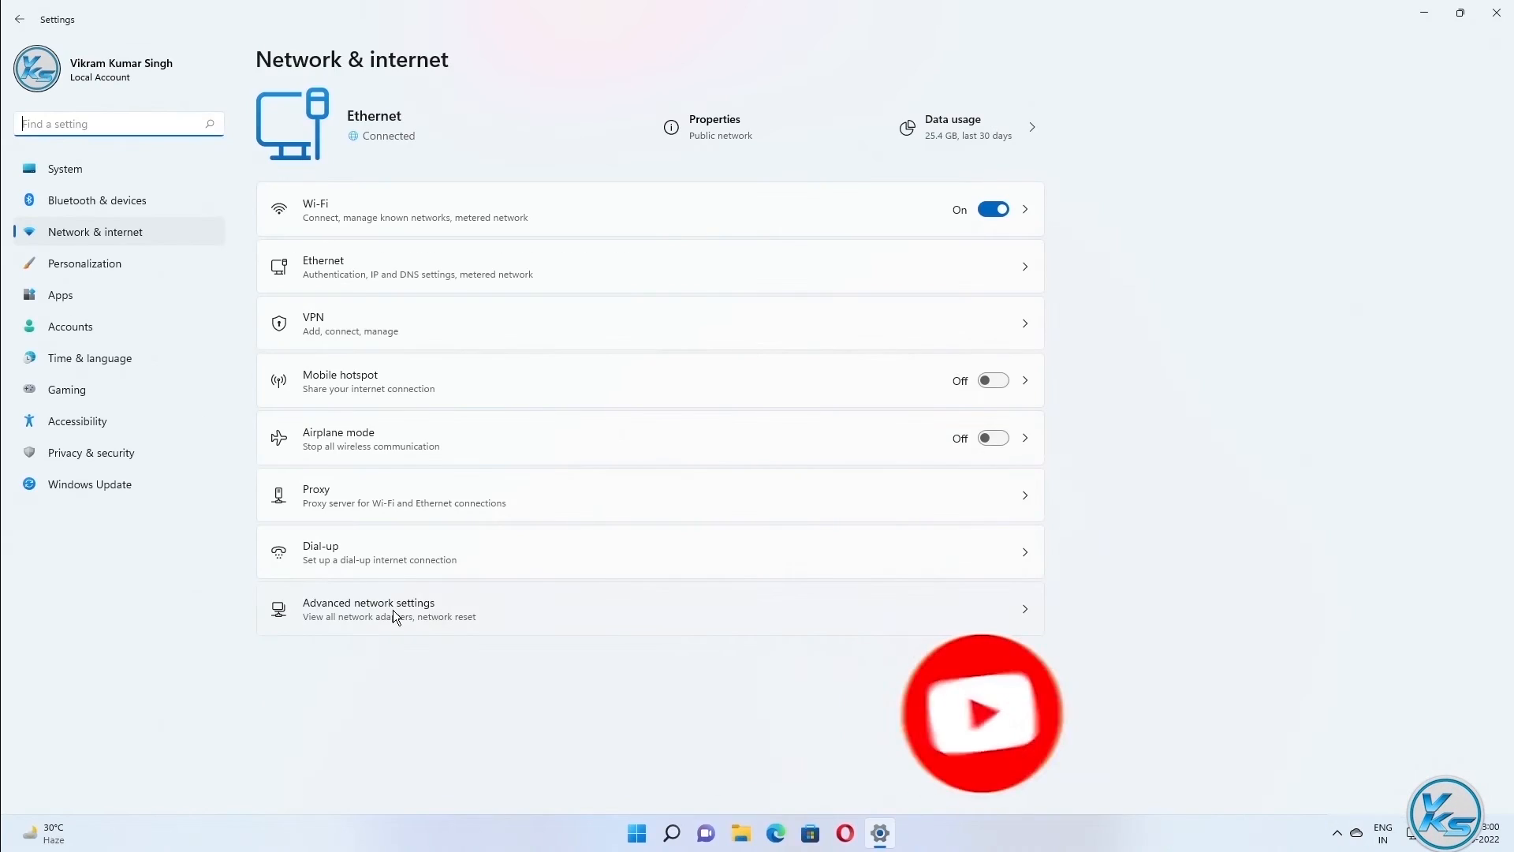
left_click(440, 454)
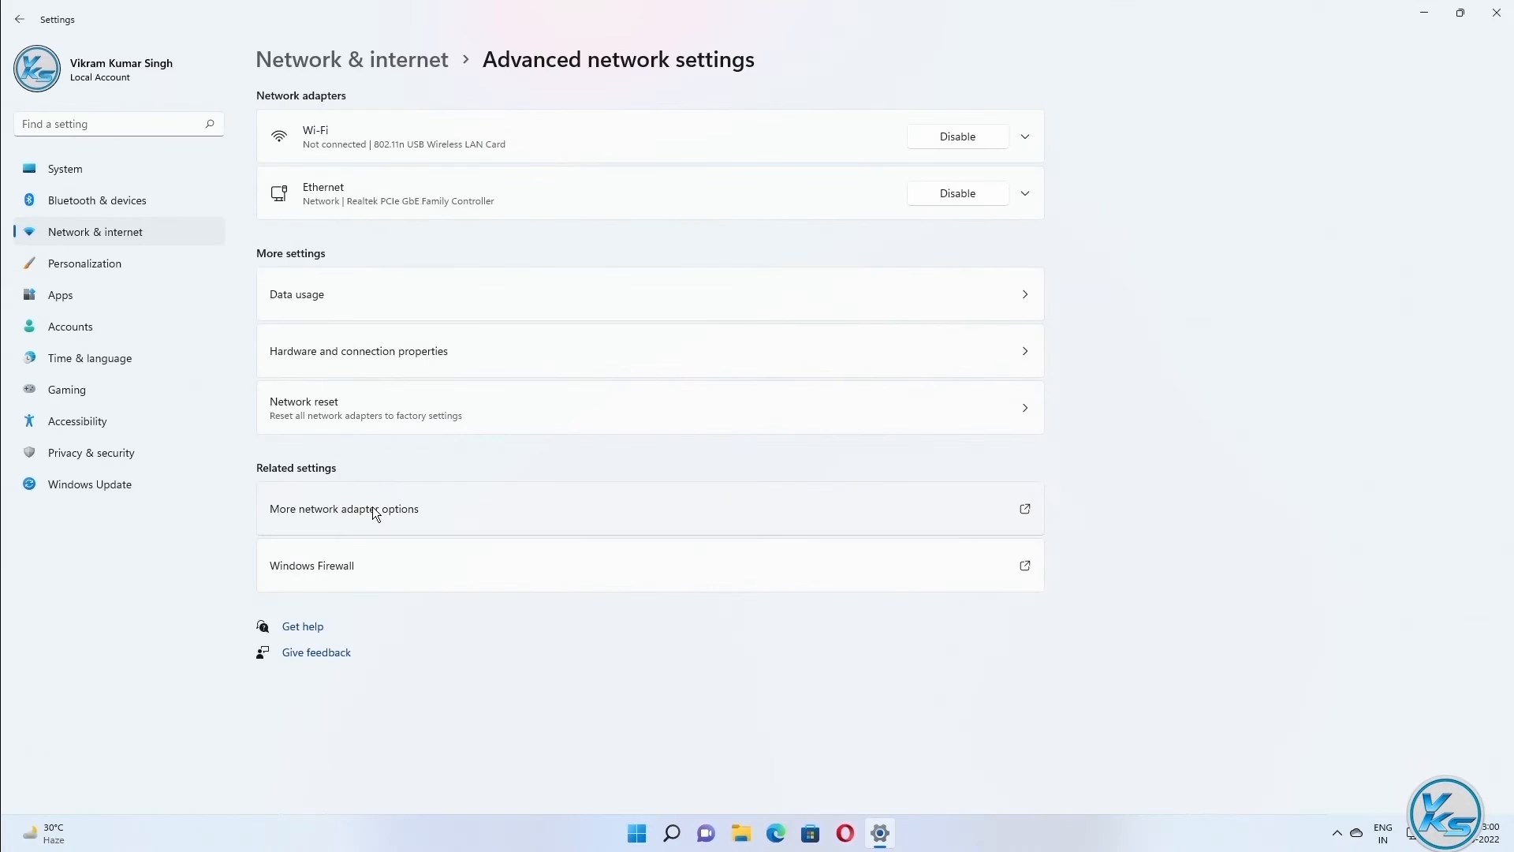
left_click(400, 380)
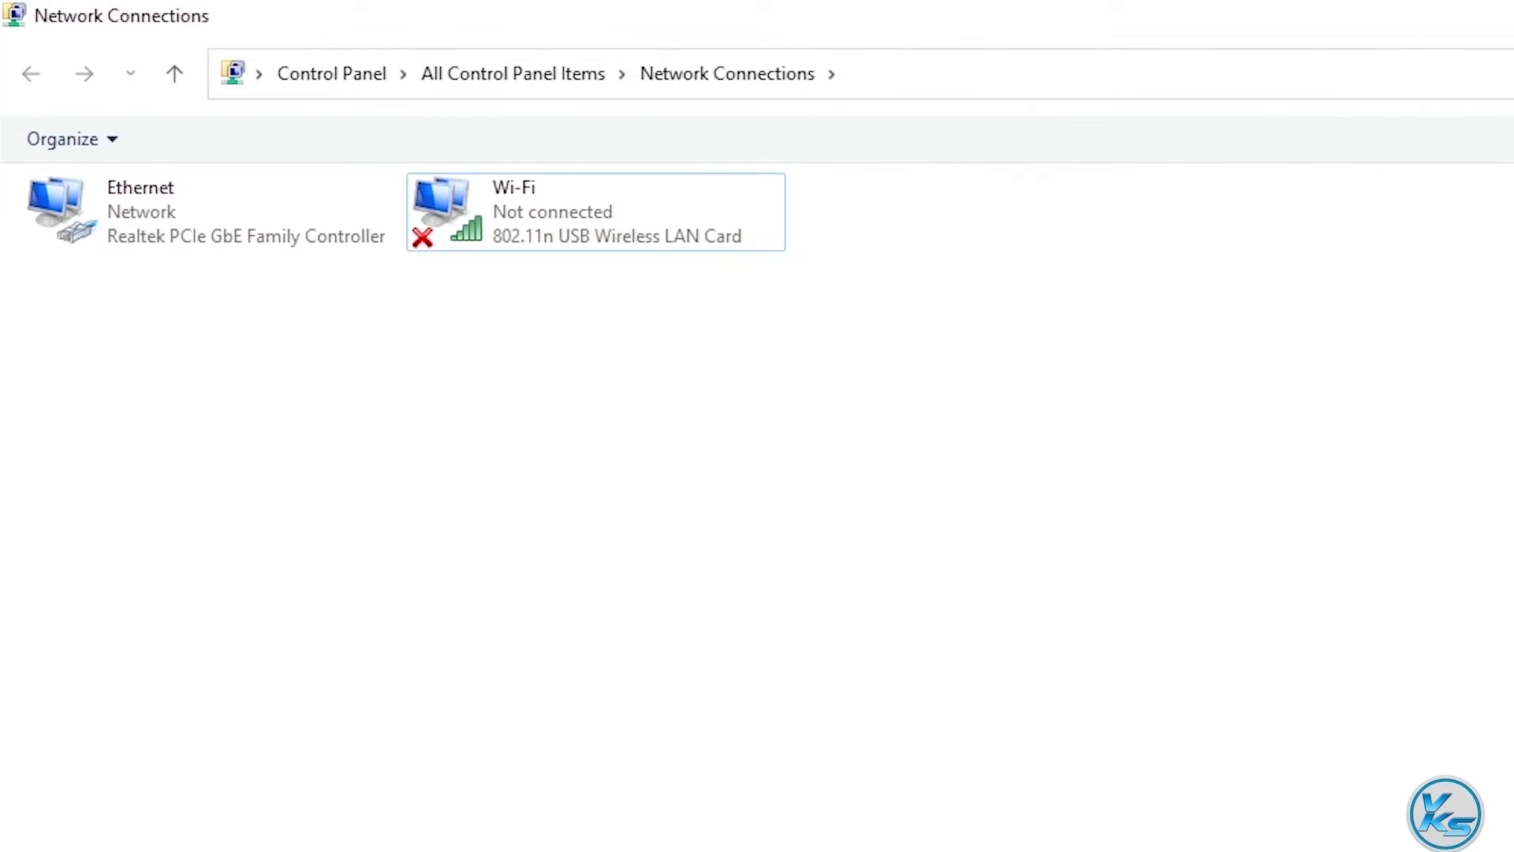
right_click(539, 231)
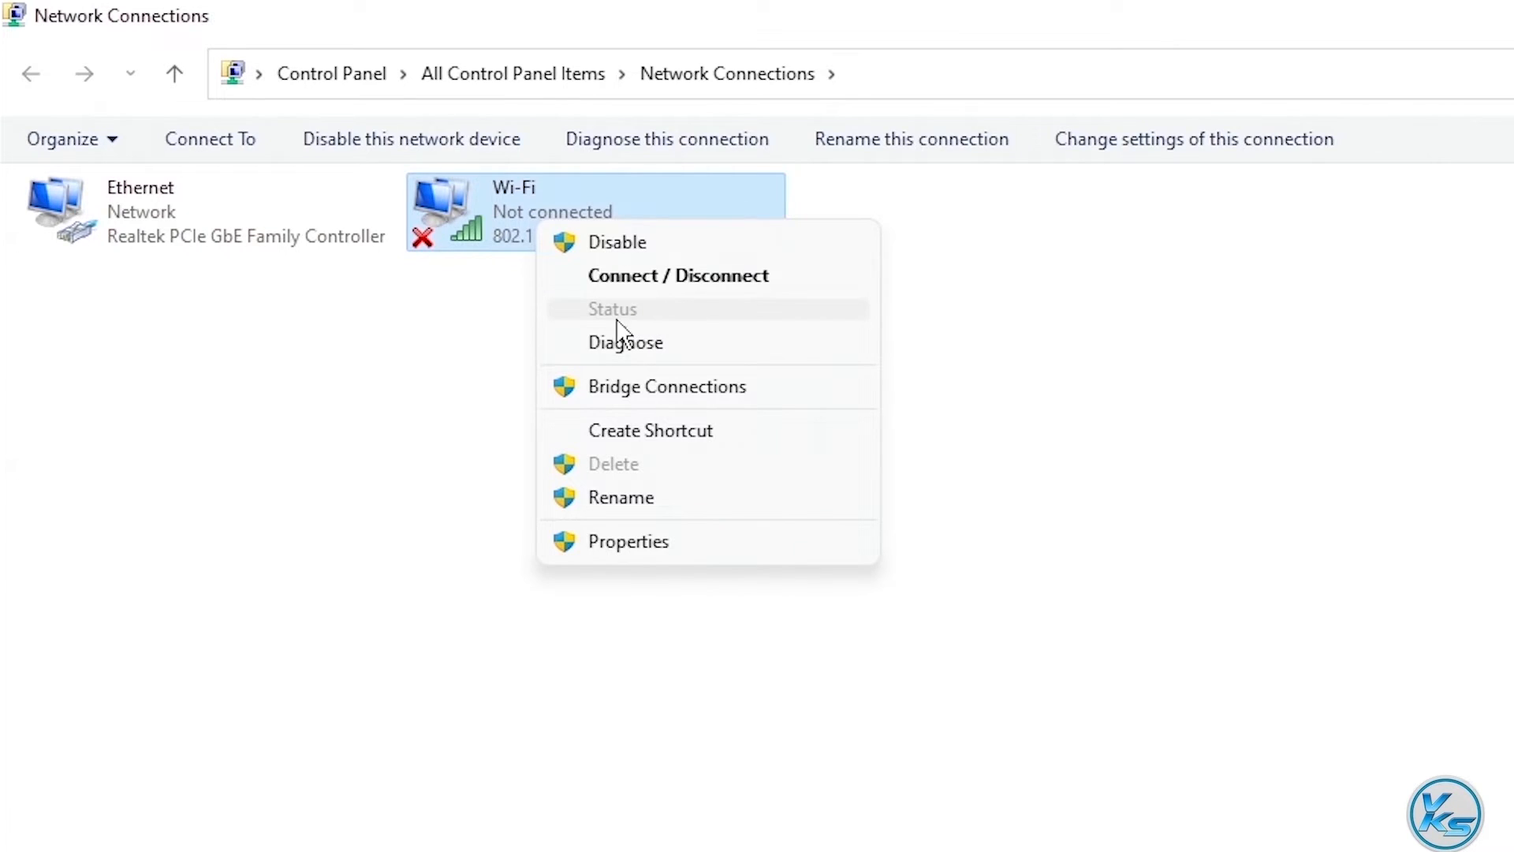
left_click(707, 825)
left_click(708, 825)
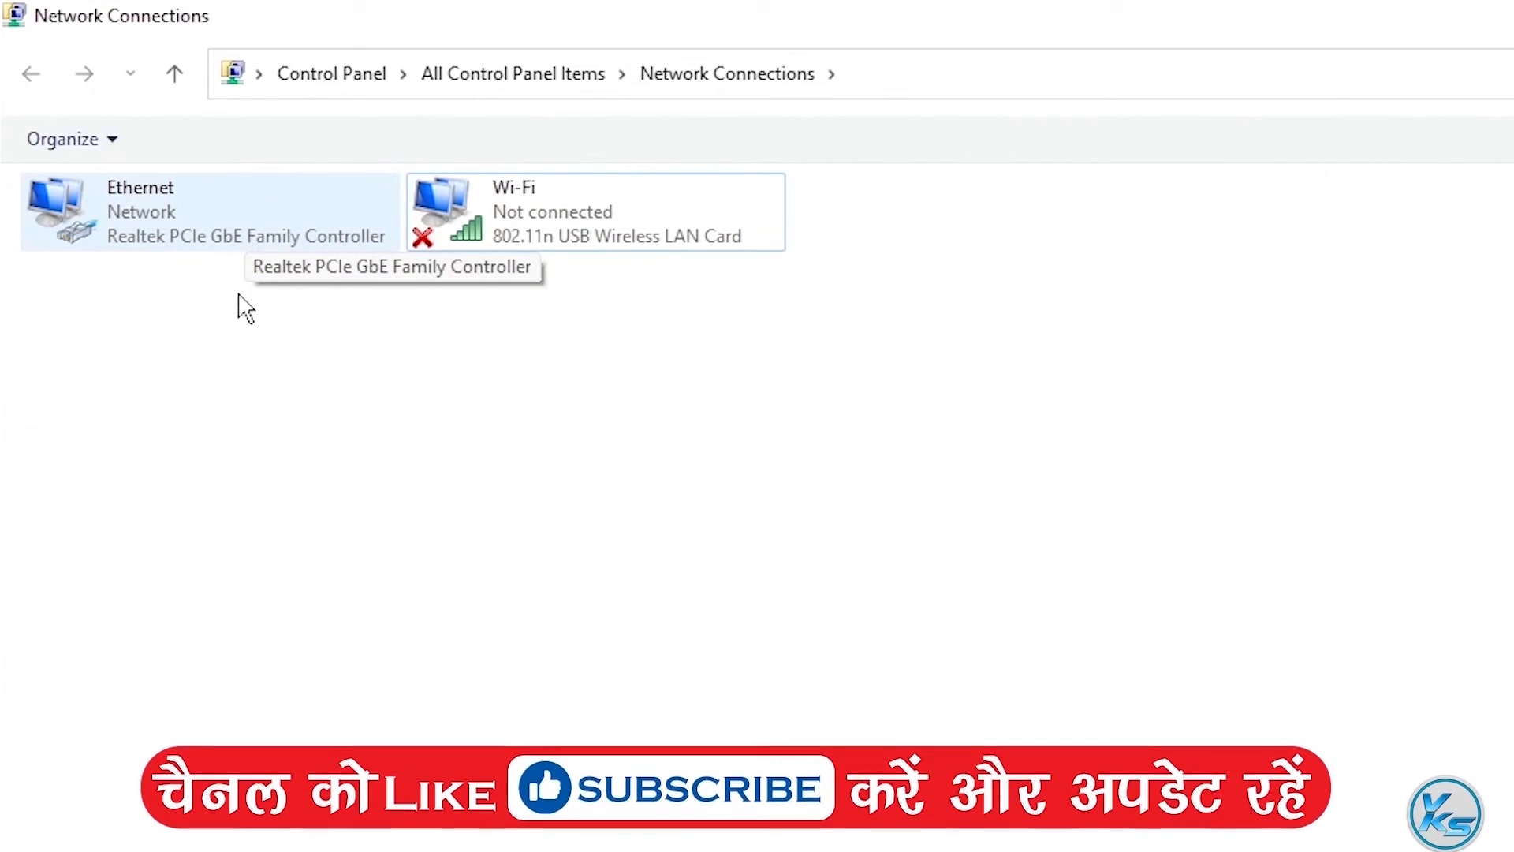
Examine the Ethernet adapter's connection details, including its IPv4 address, subnet mask, default gateway and DHCP server
right_click(140, 211)
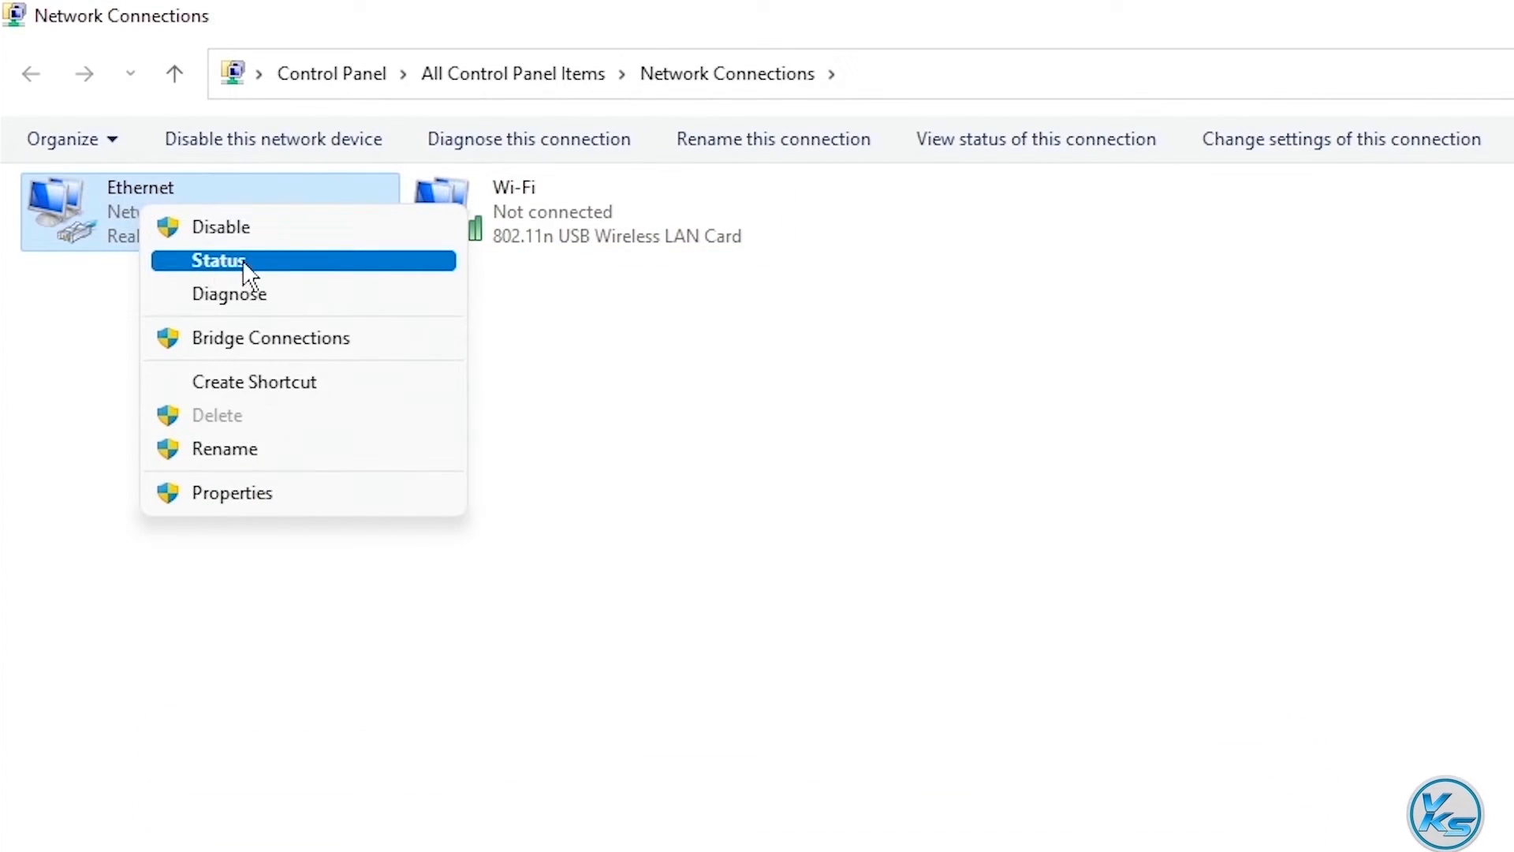
left_click(221, 264)
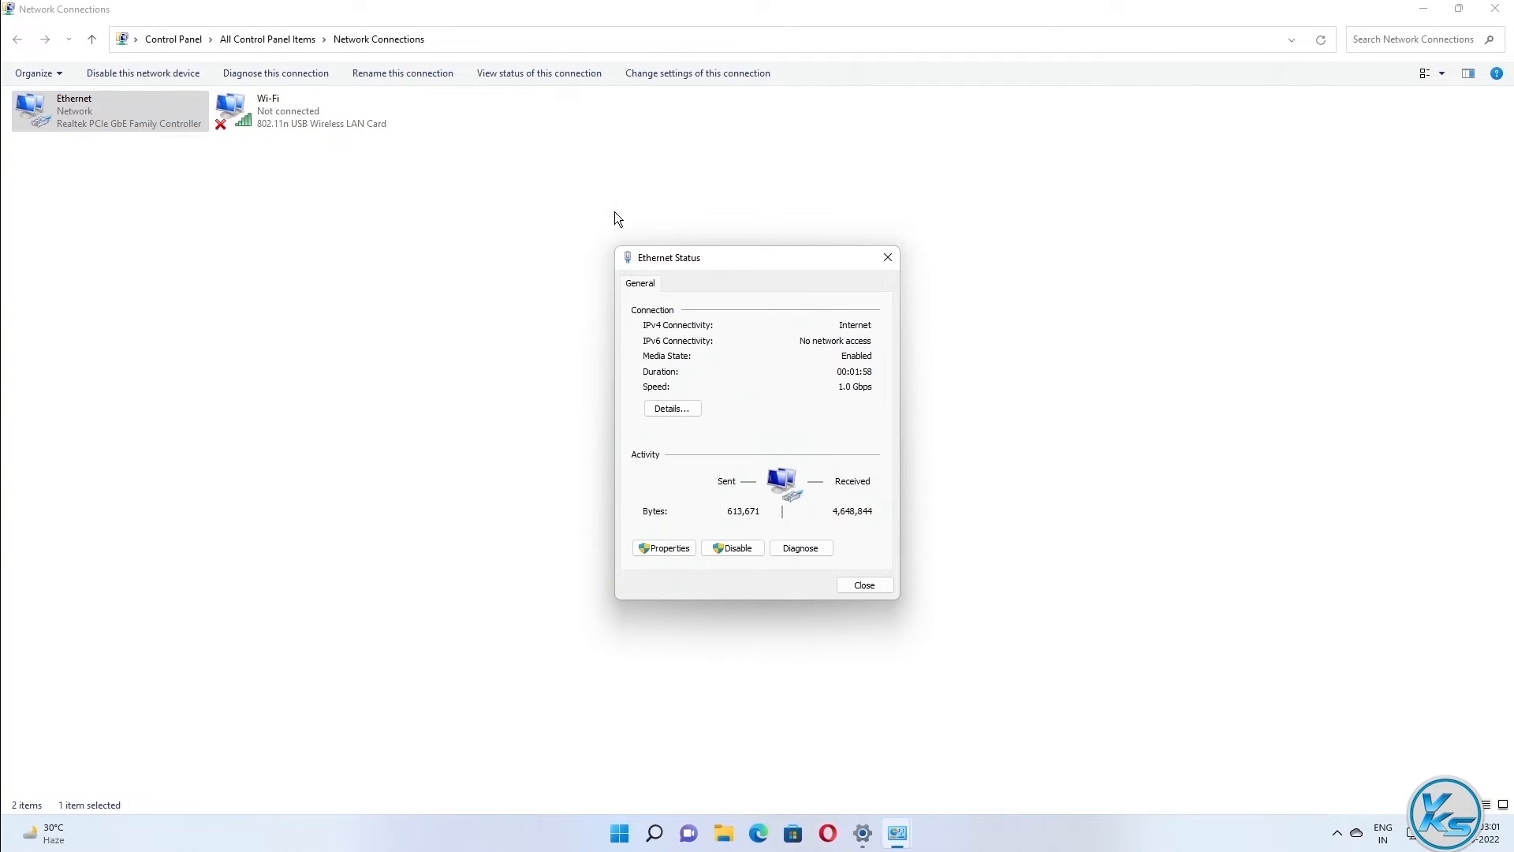
left_click_drag(711, 259, 717, 154)
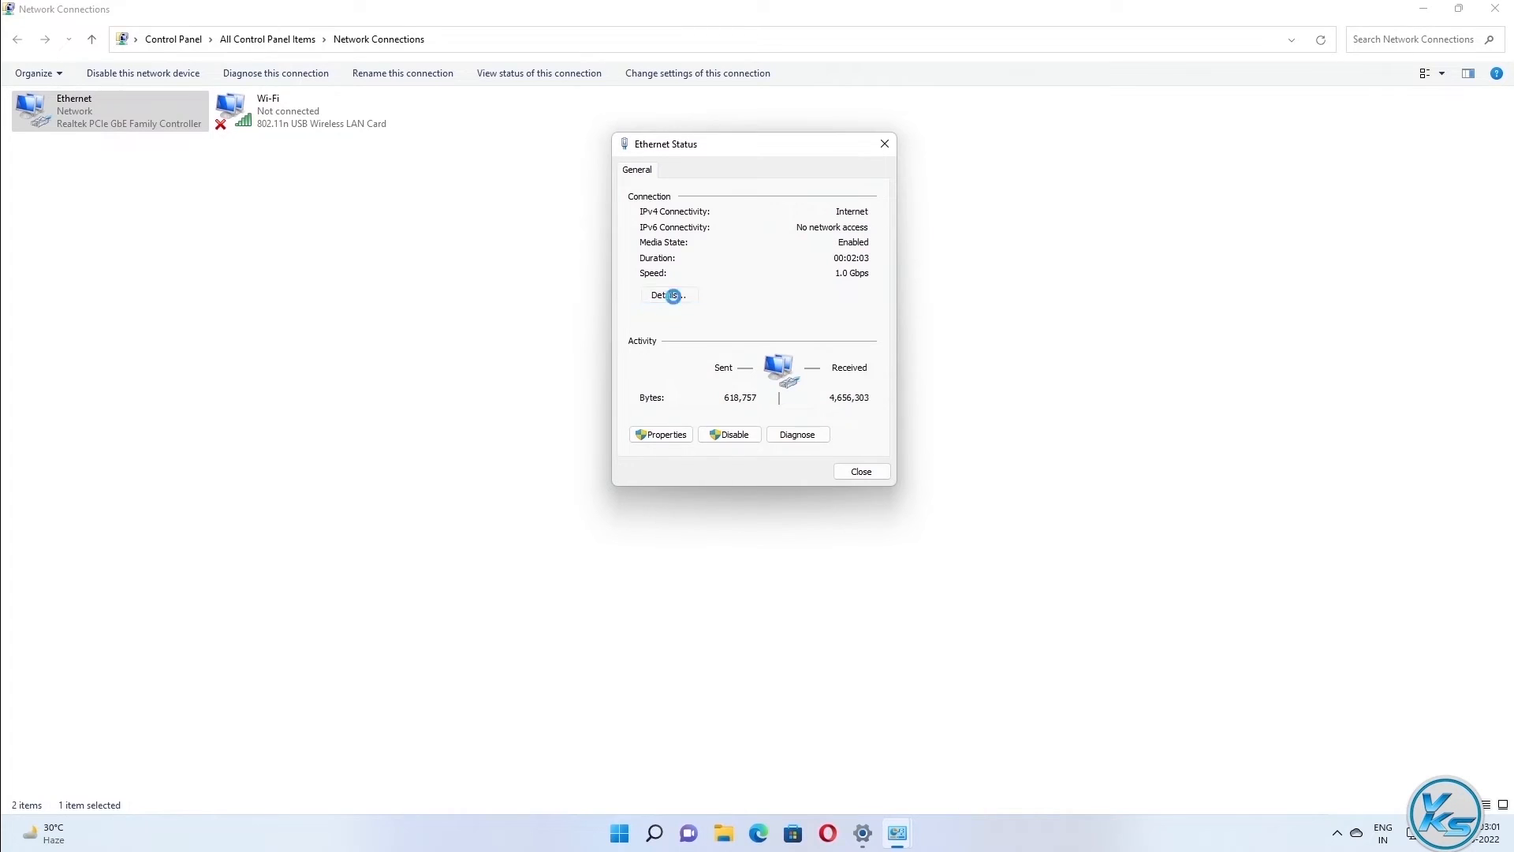
left_click(670, 296)
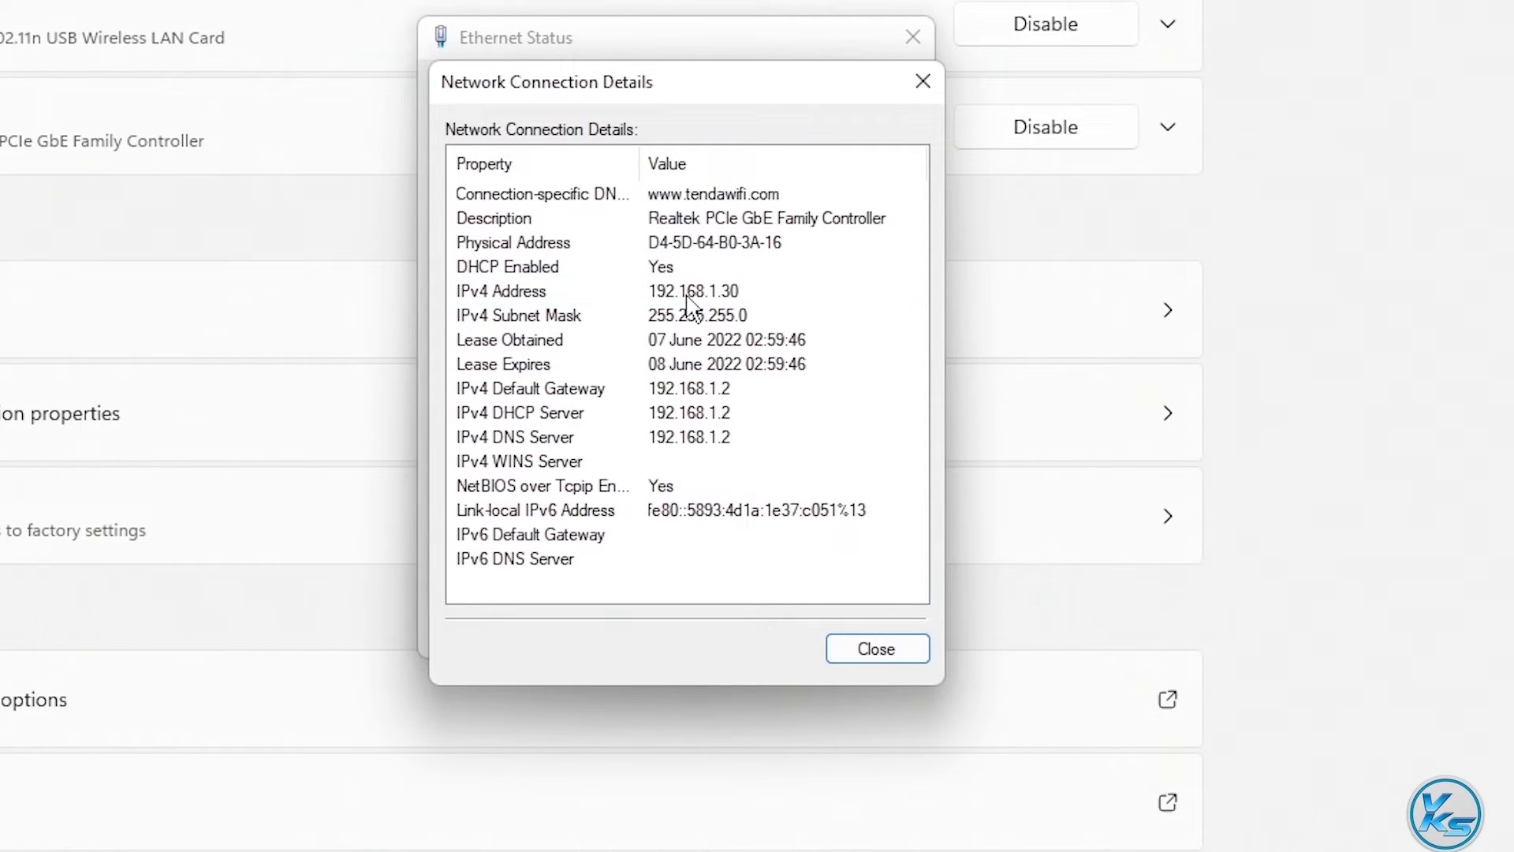
left_click(714, 294)
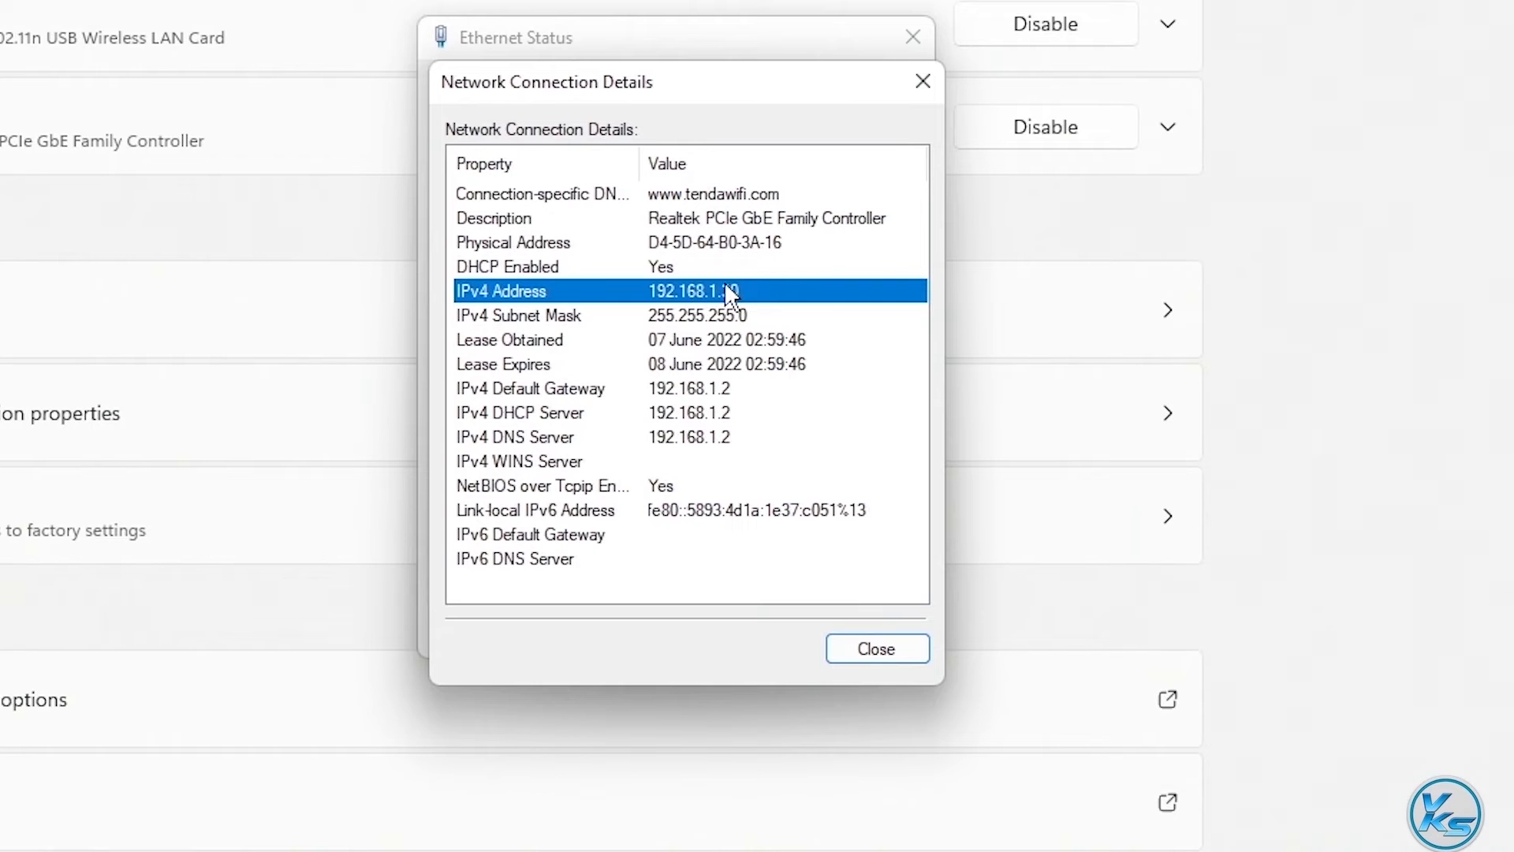
left_click(707, 318)
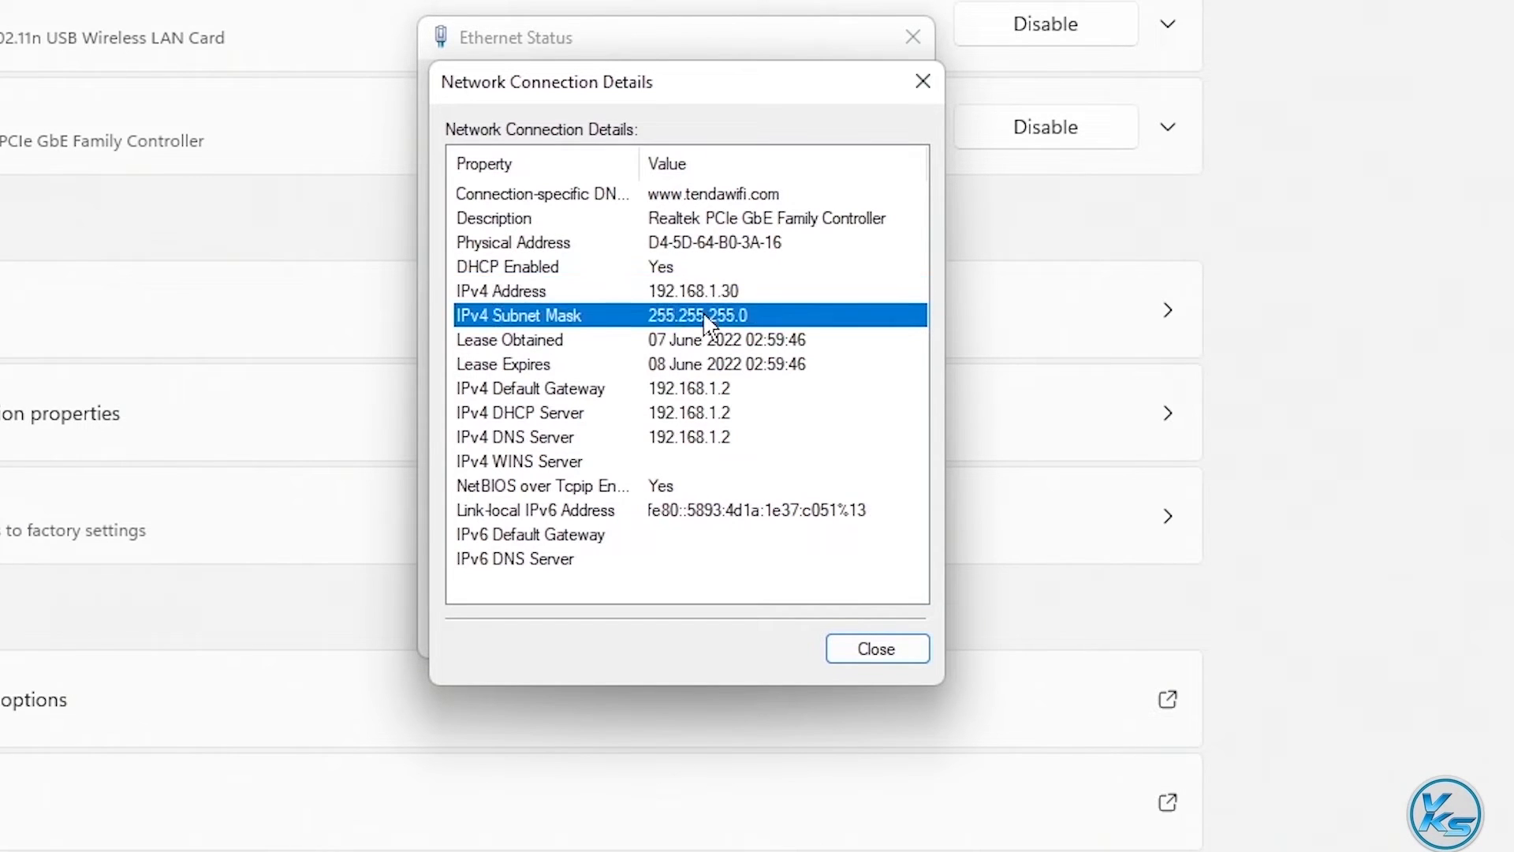
left_click(709, 389)
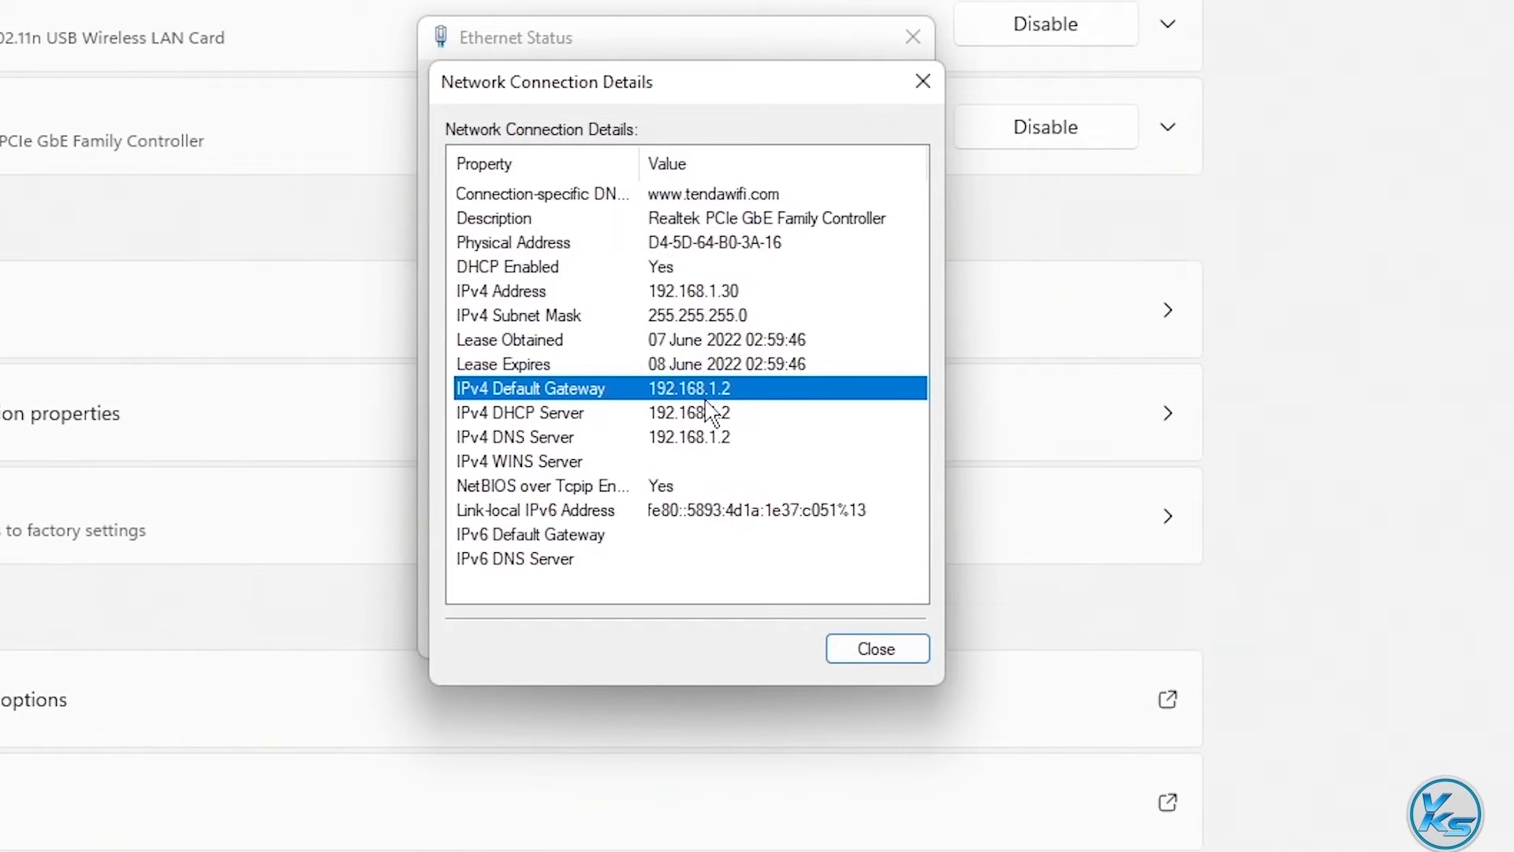
left_click(701, 416)
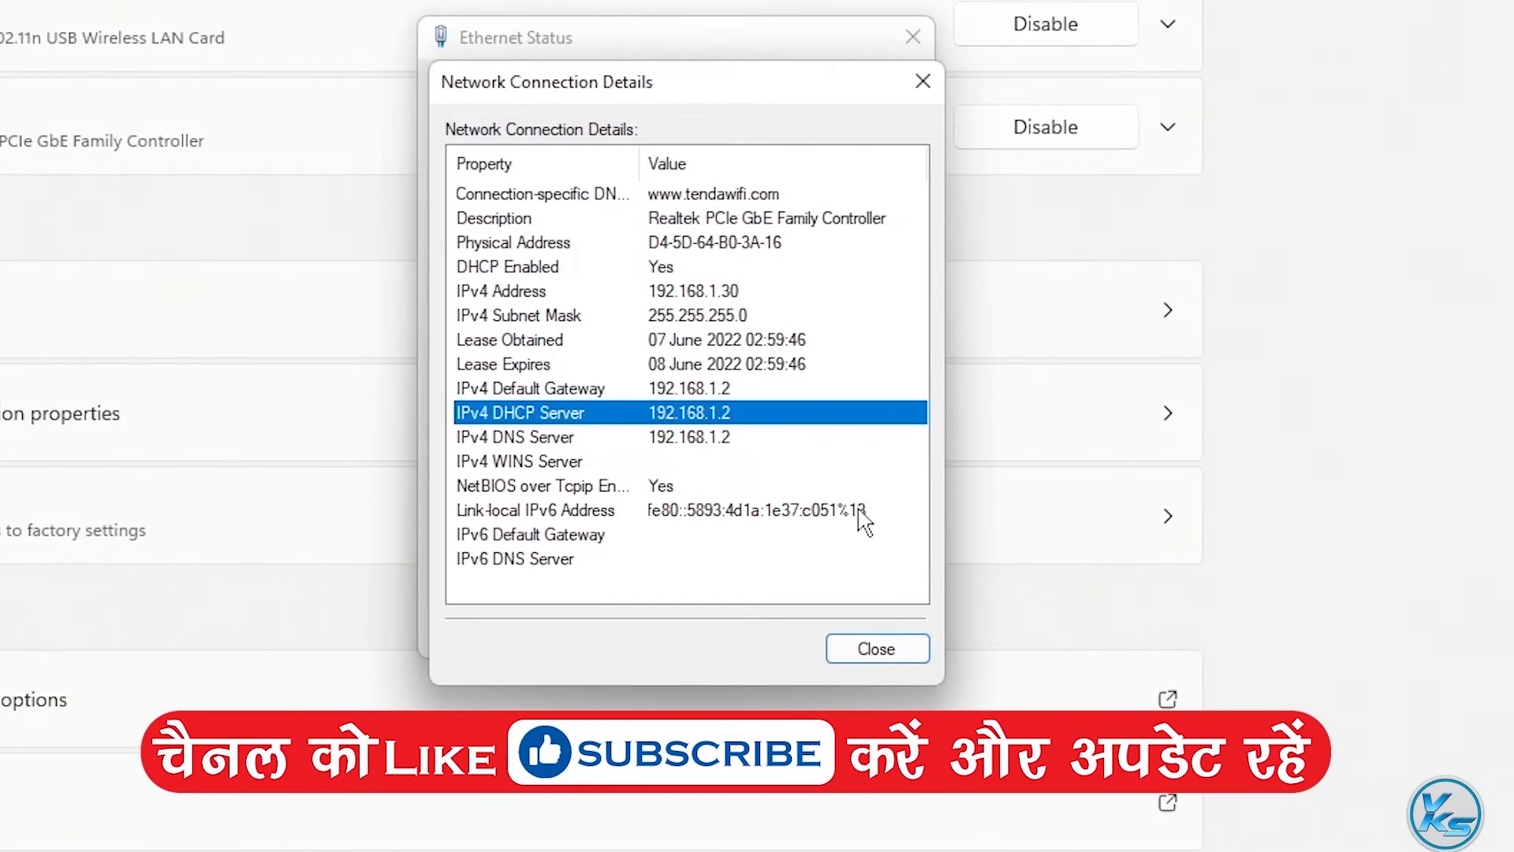
left_click(875, 648)
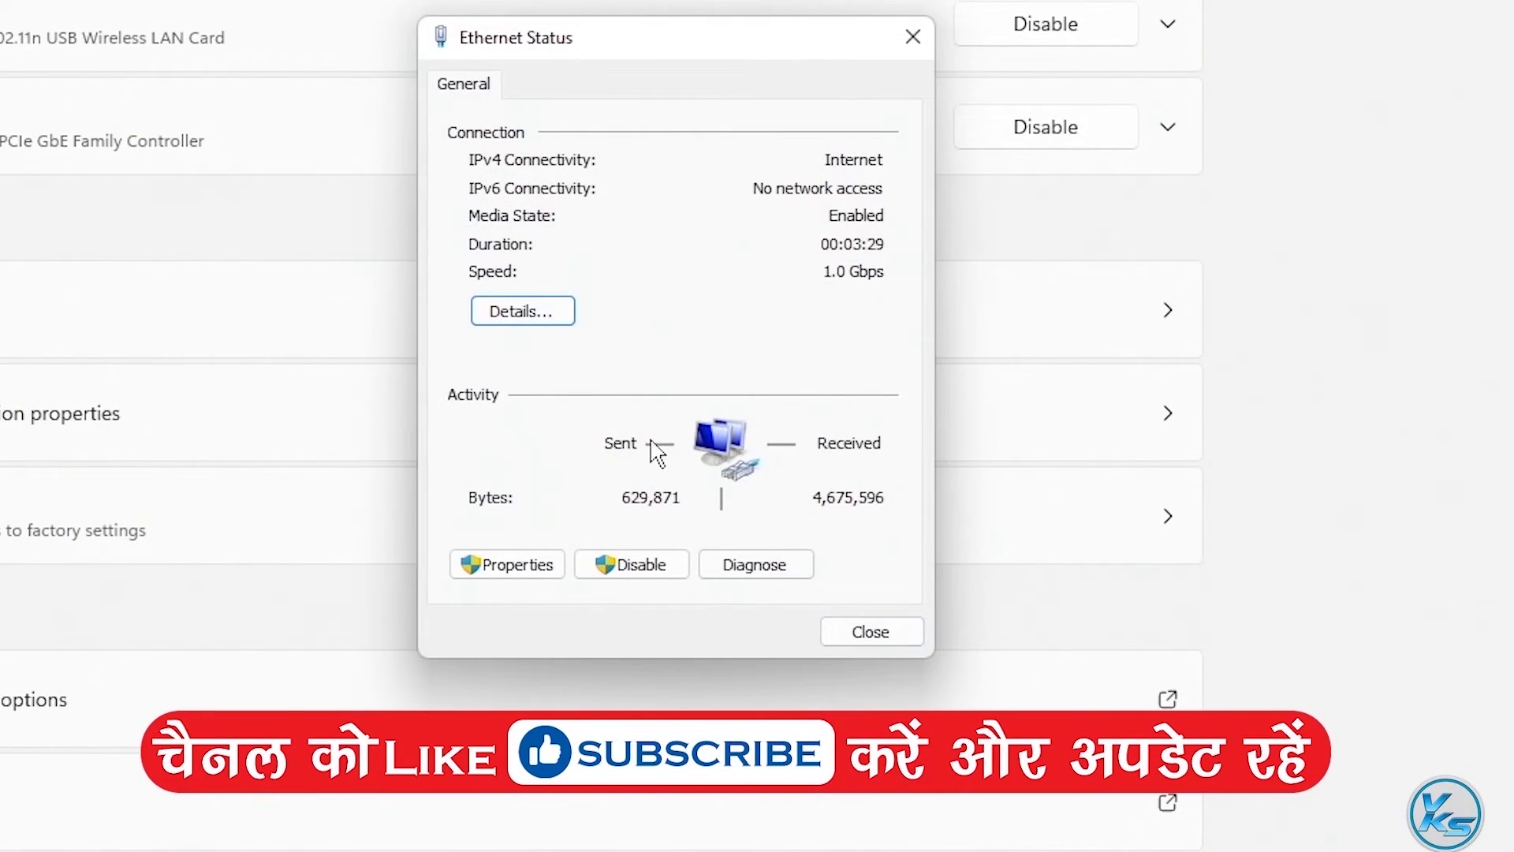
Open the Internet Protocol Version 4 (TCP/IPv4) properties of the Ethernet adapter
left_click(516, 574)
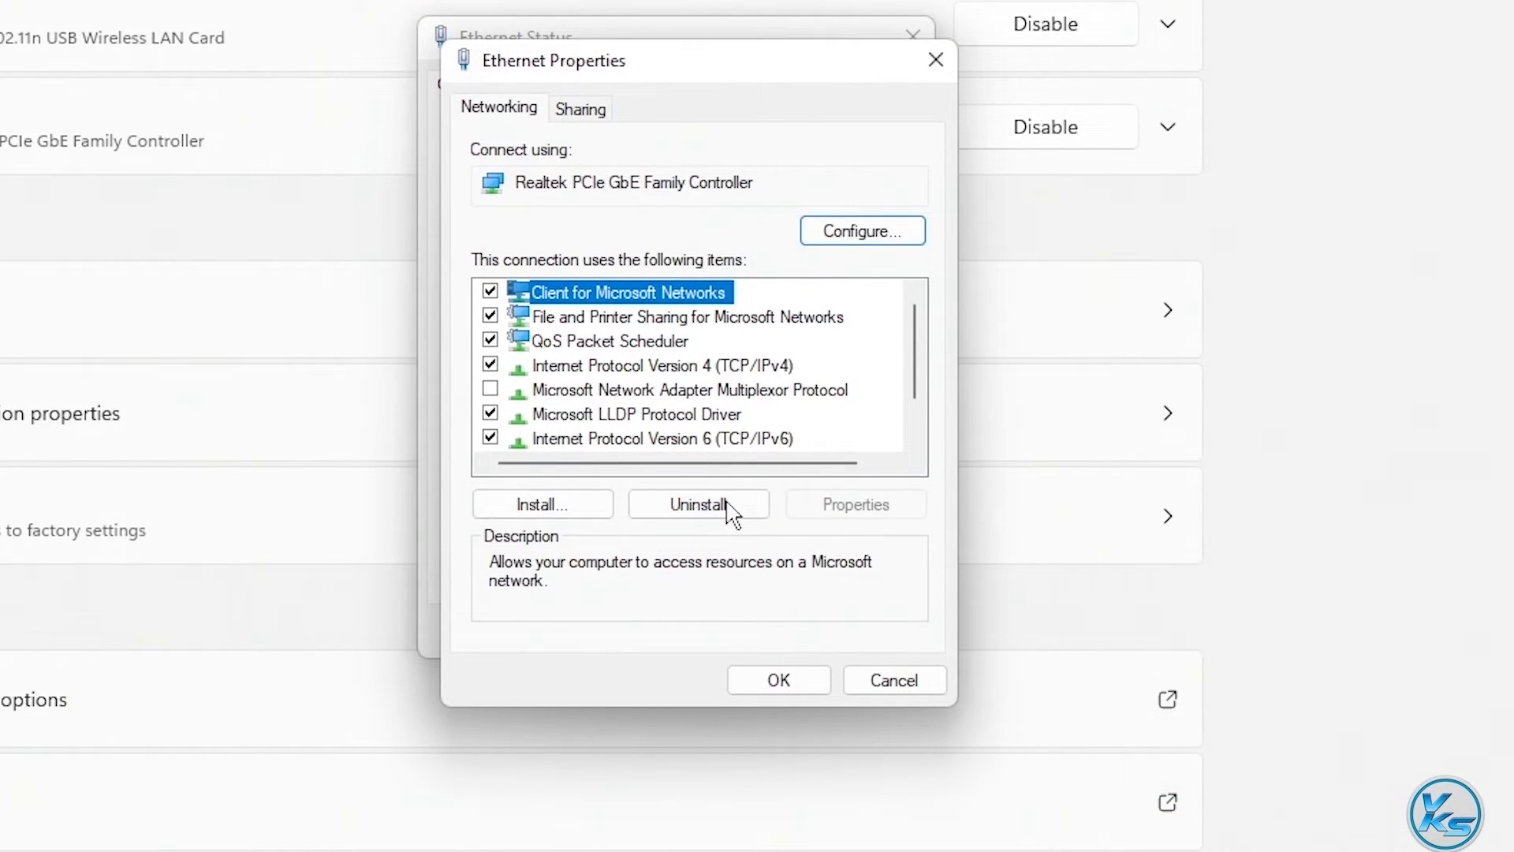
left_click(741, 367)
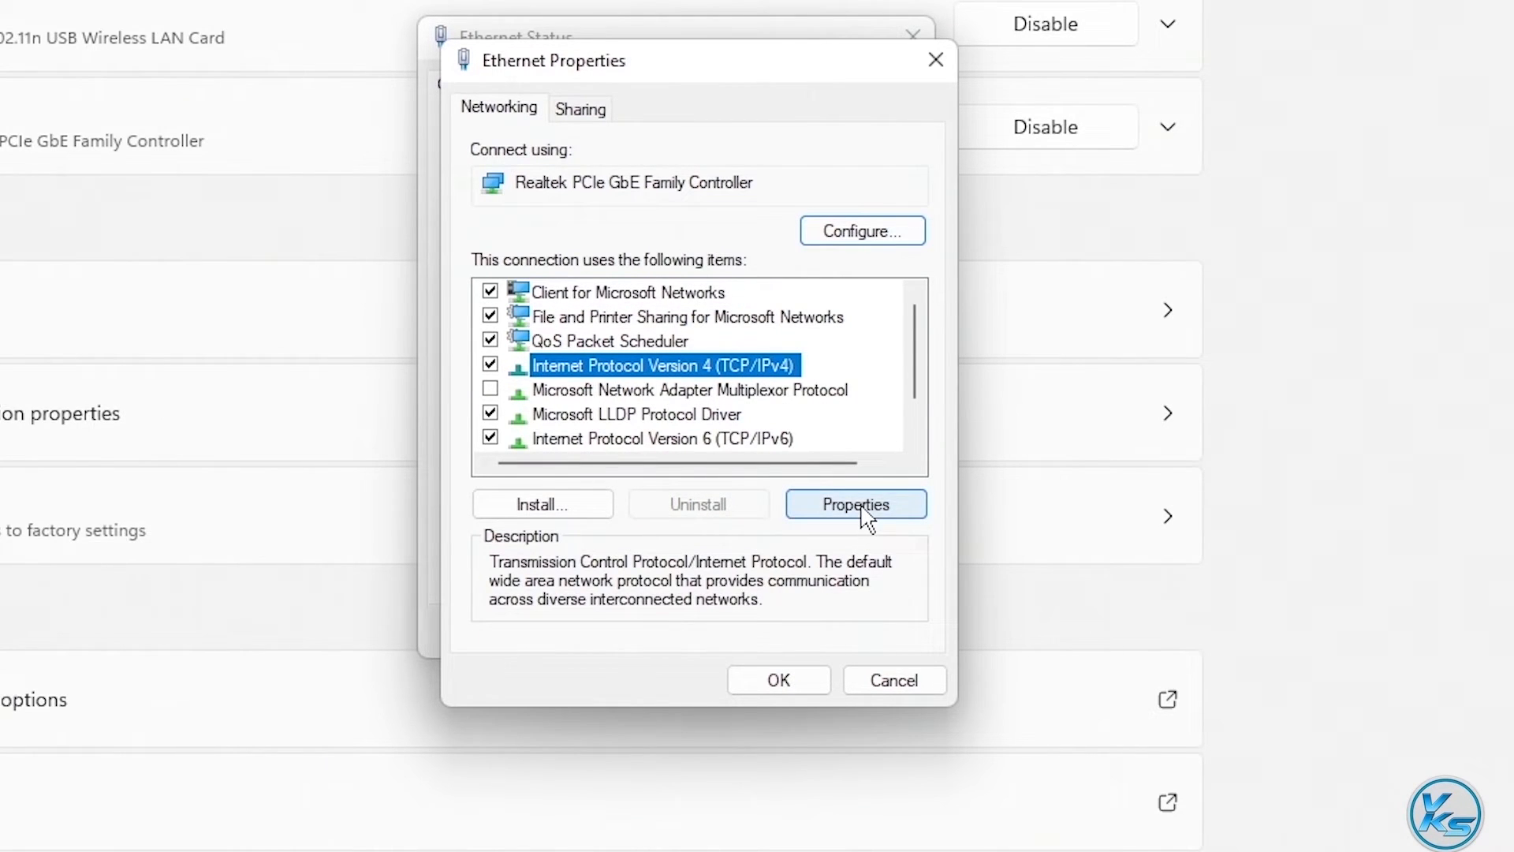
left_click(866, 517)
left_click_drag(853, 171, 966, 97)
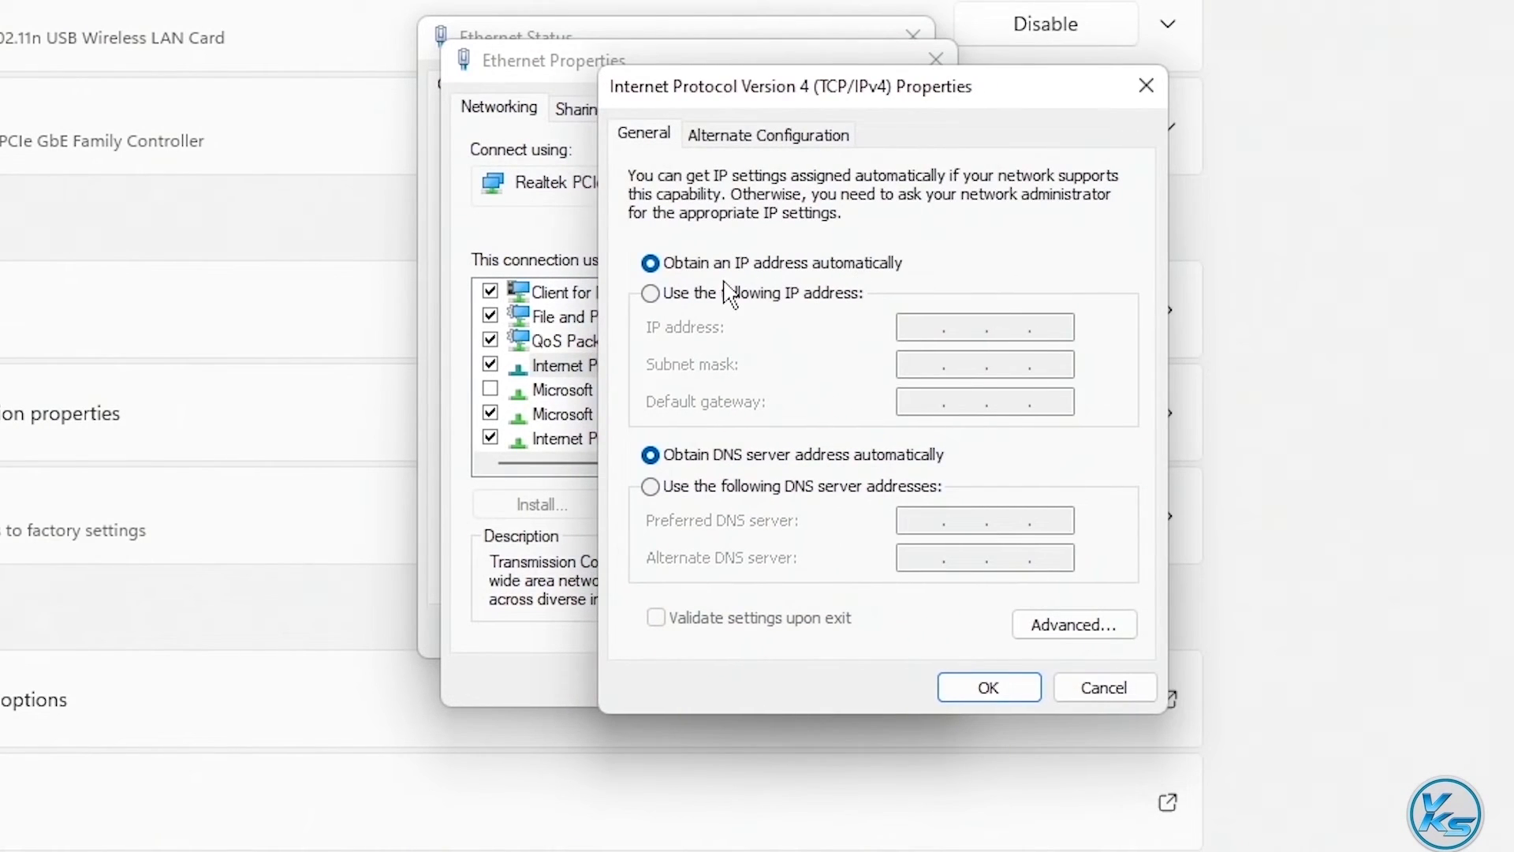
Assign static IP address 192.168.1.30, subnet mask 255.255.255.0, default gateway 192.168.1.2 and preferred DNS server 192.168.1.2, and close all the network windows
left_click(710, 298)
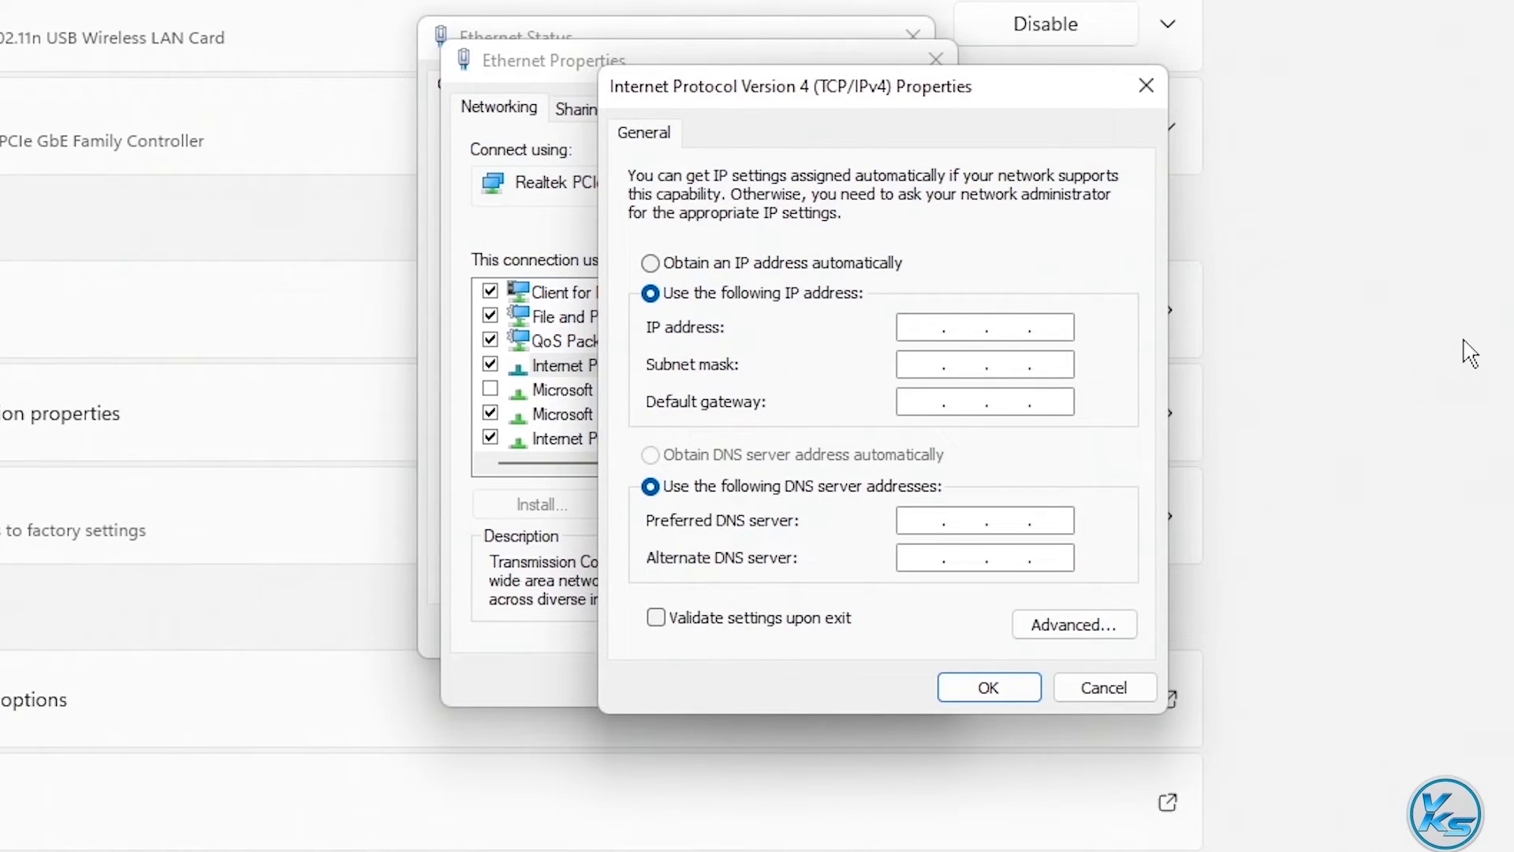
type("192.")
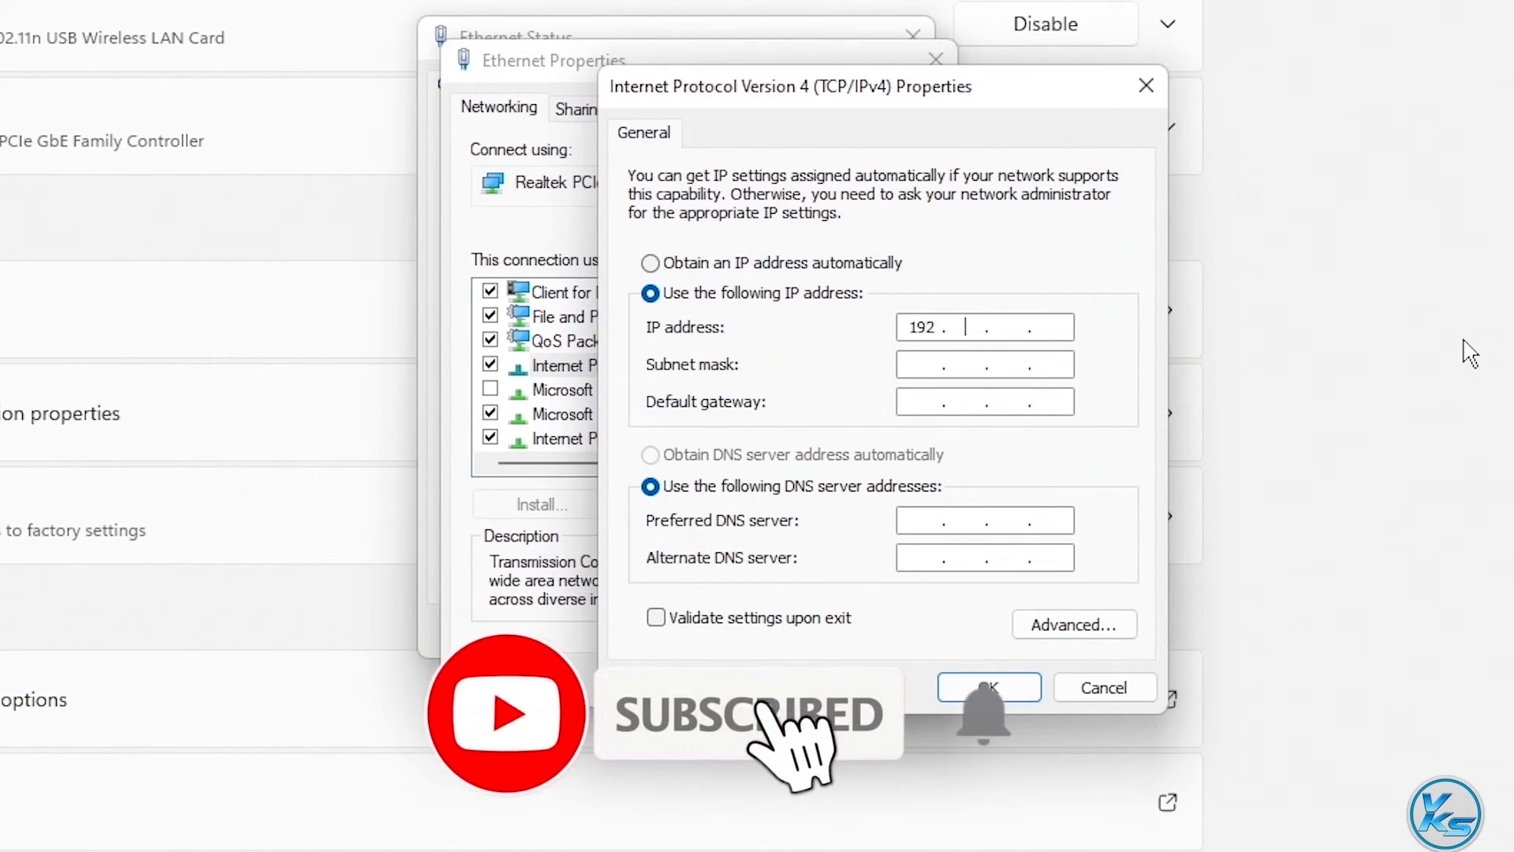
type("168.1.")
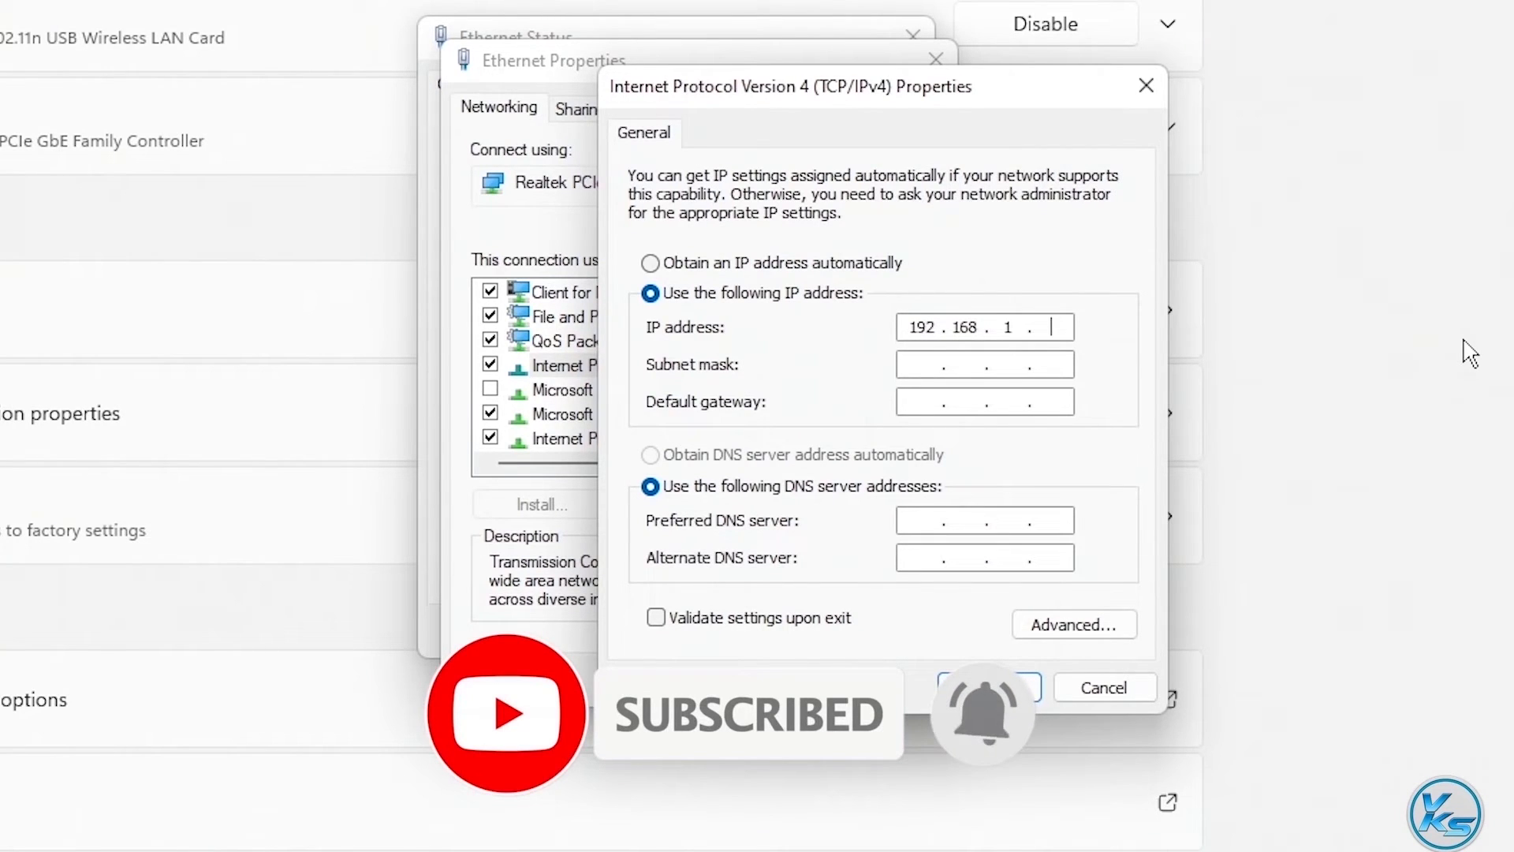
type("30")
key("Tab")
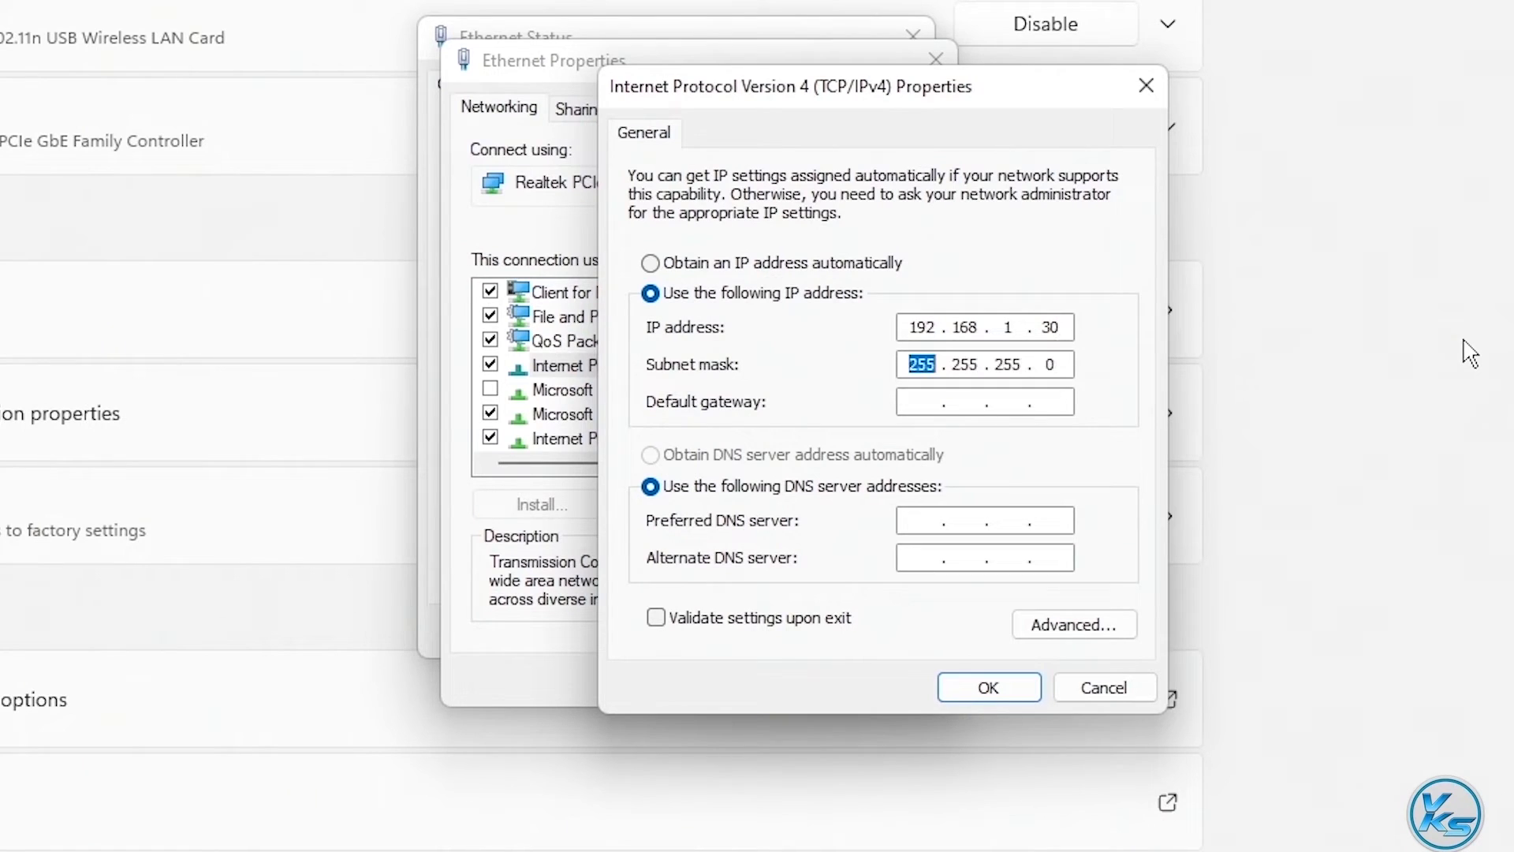
key("Tab")
key("Tab")
key("Tab")
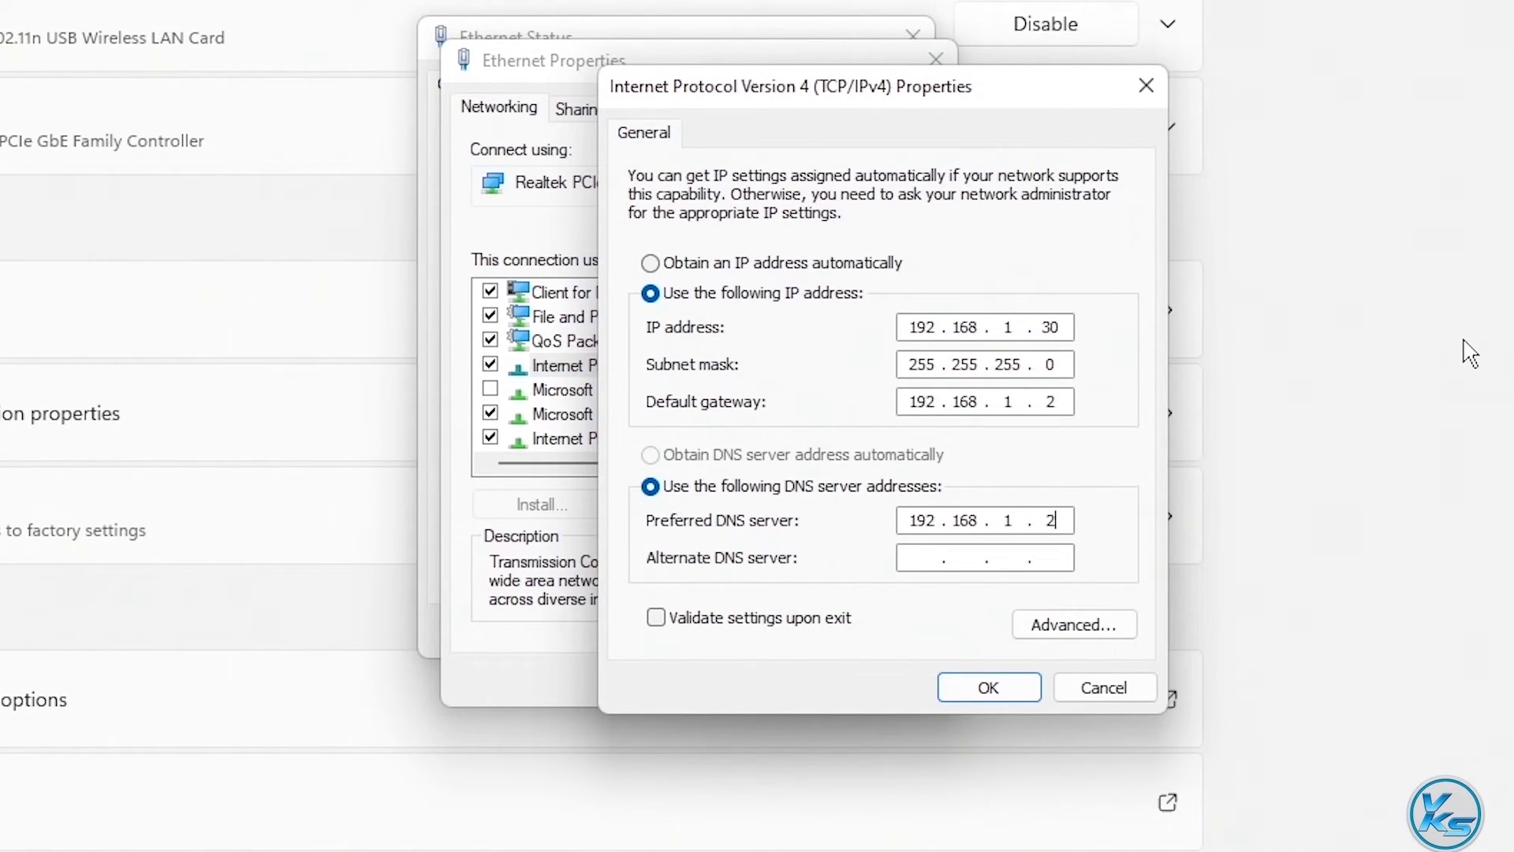
left_click(982, 690)
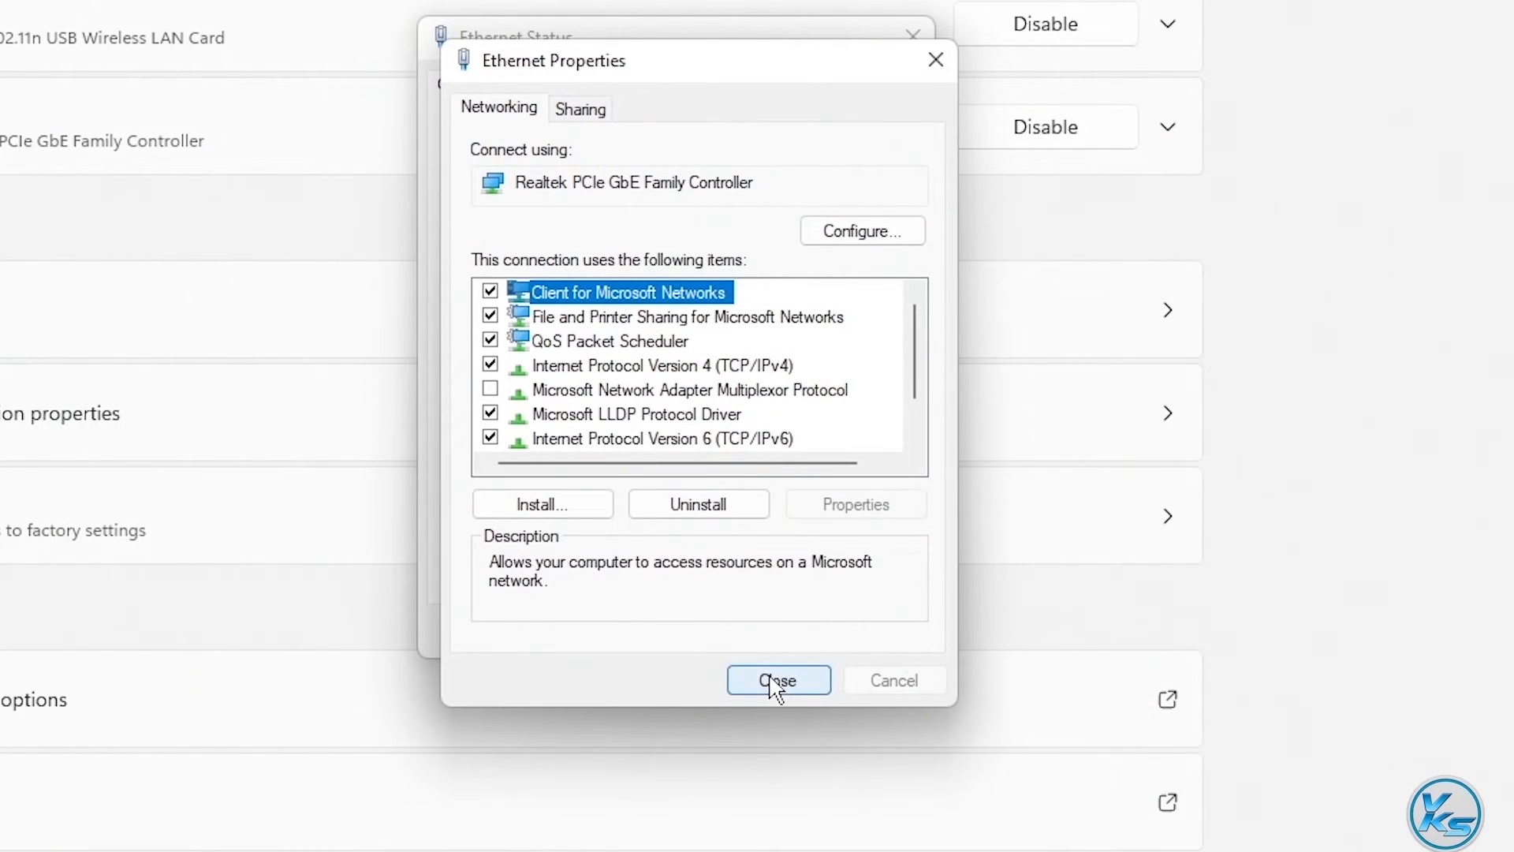
left_click(776, 680)
left_click(861, 632)
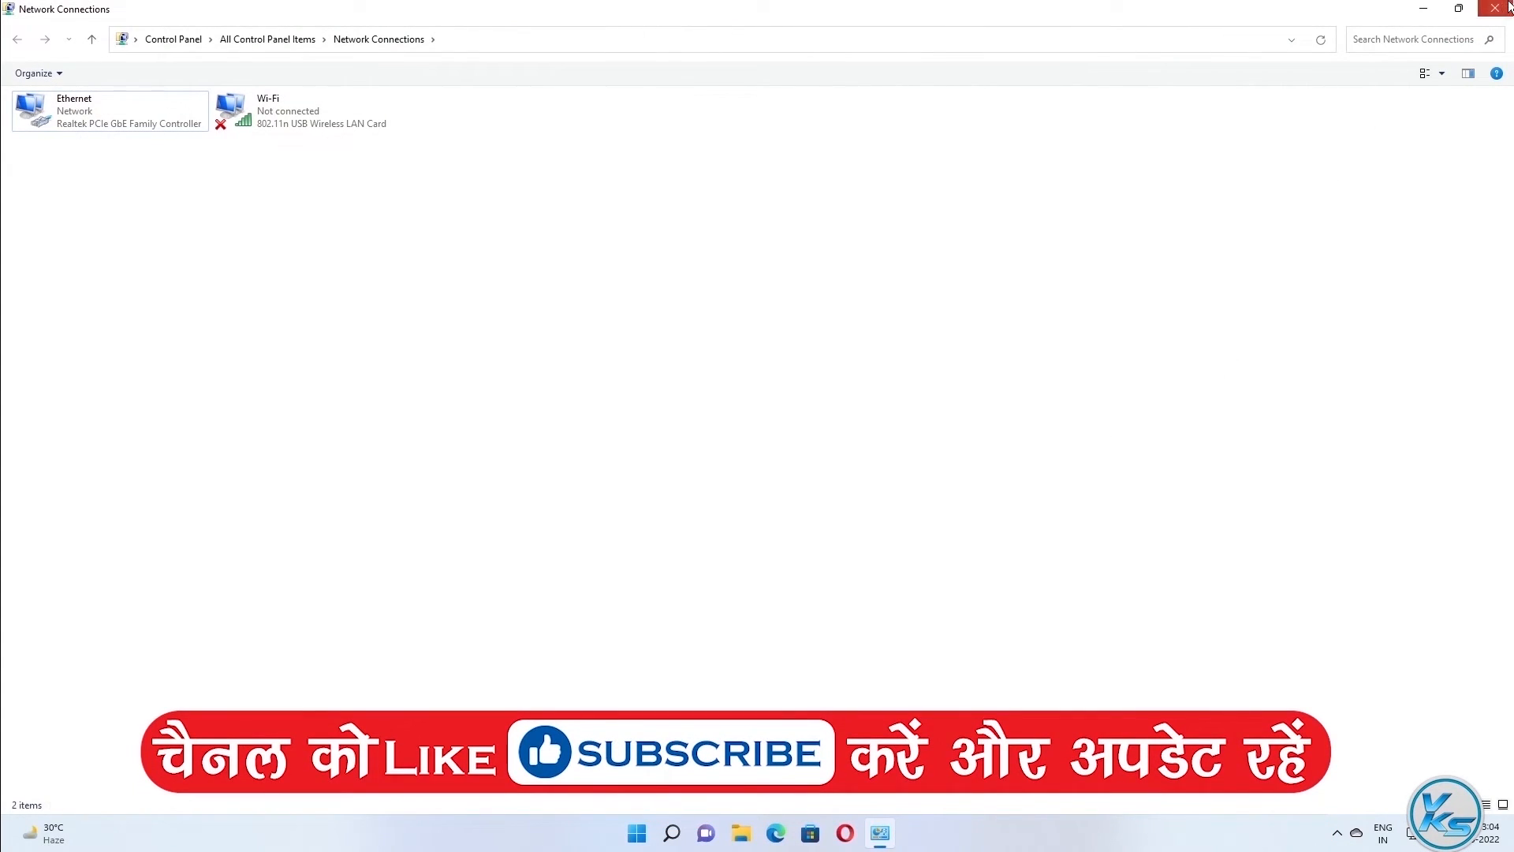
left_click(1509, 8)
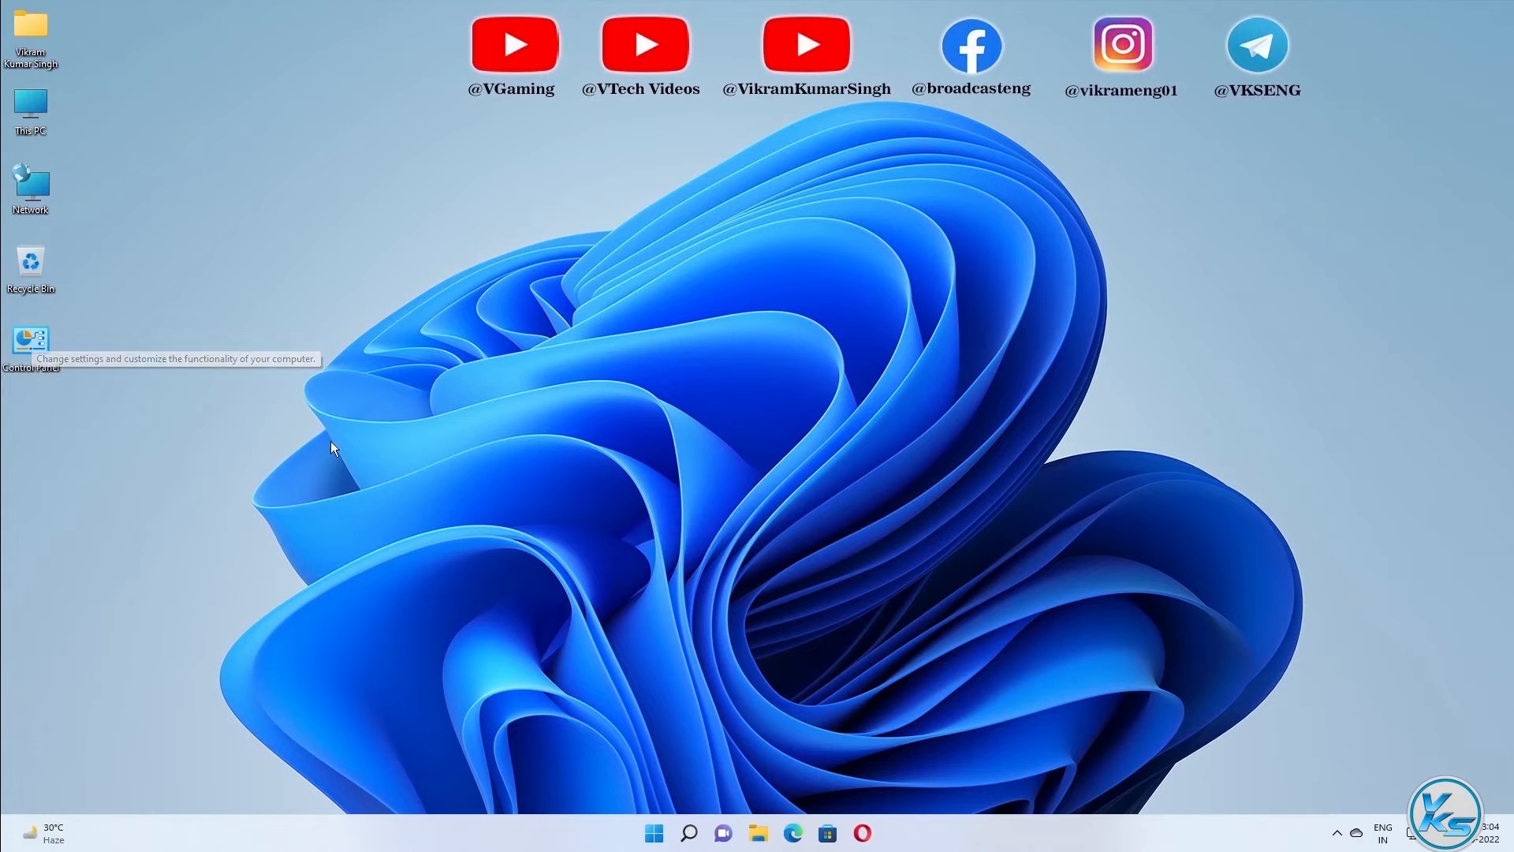
Search for Control Panel, open it and set its items to be viewed as large icons
left_click(688, 833)
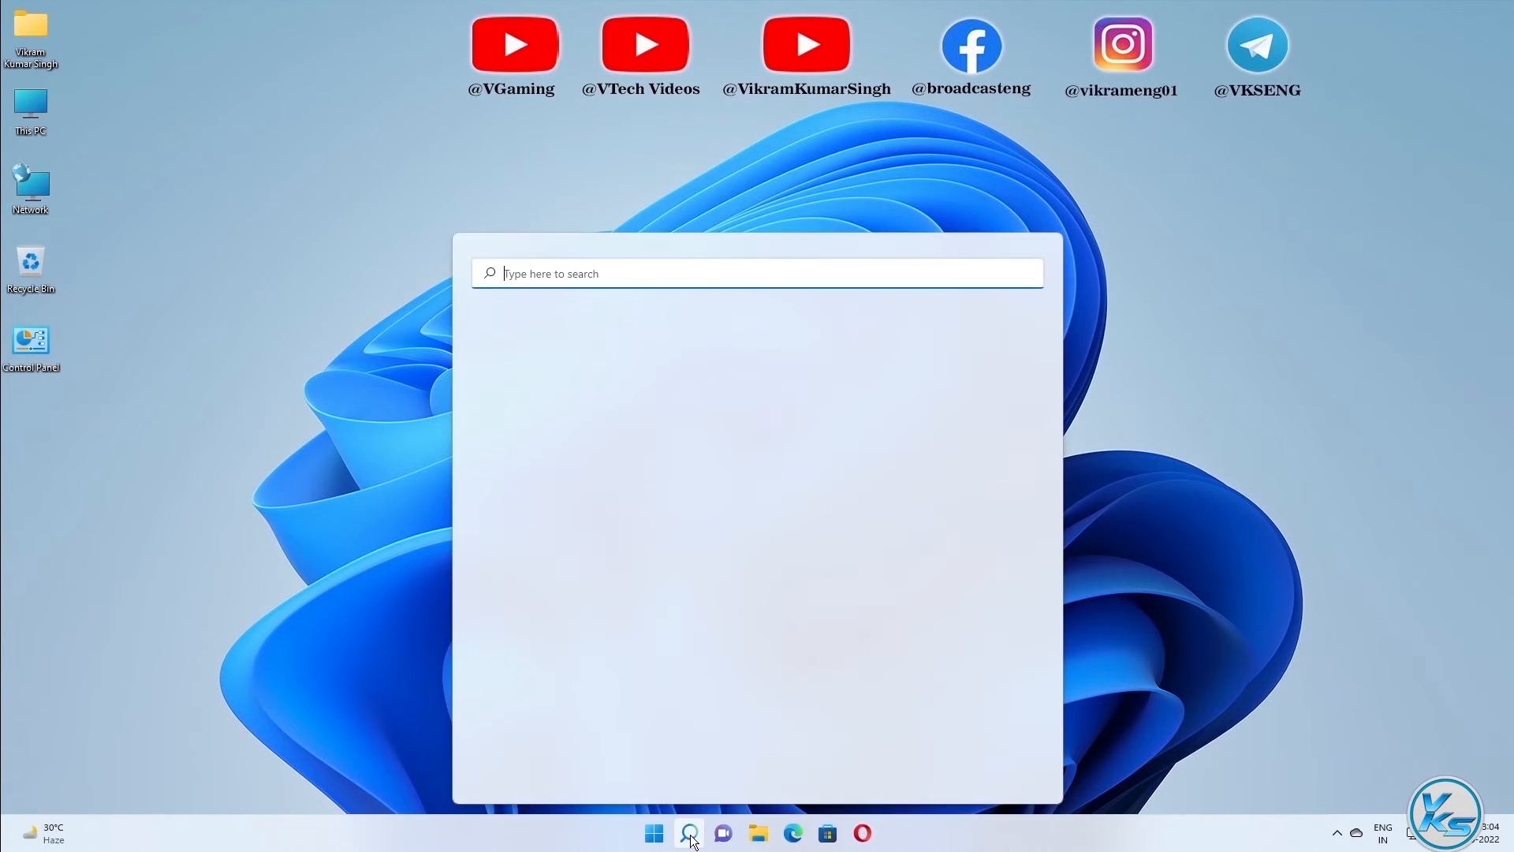
type("control Panel")
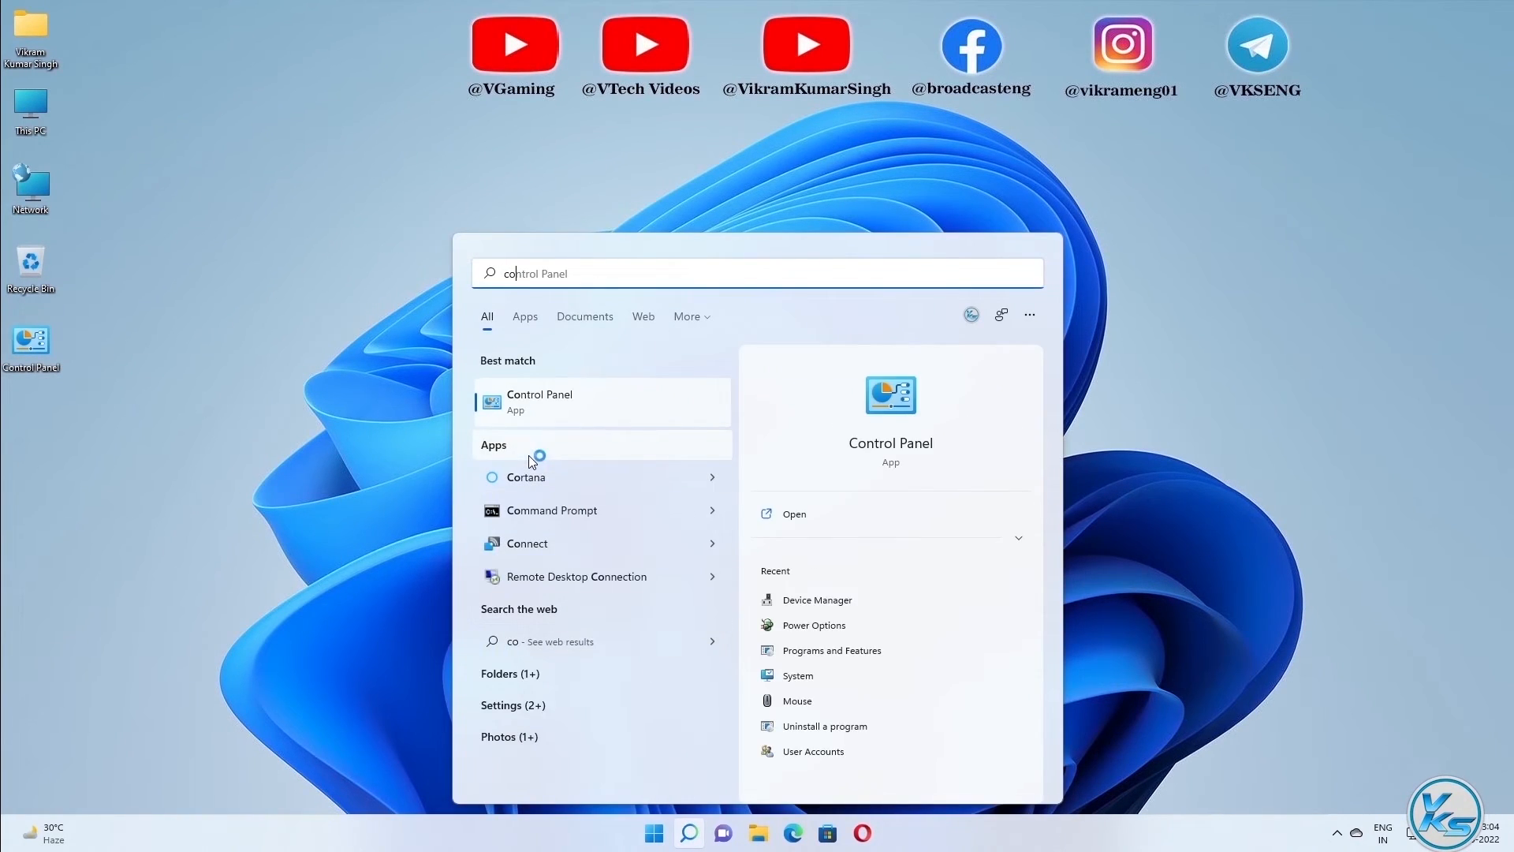
left_click(542, 403)
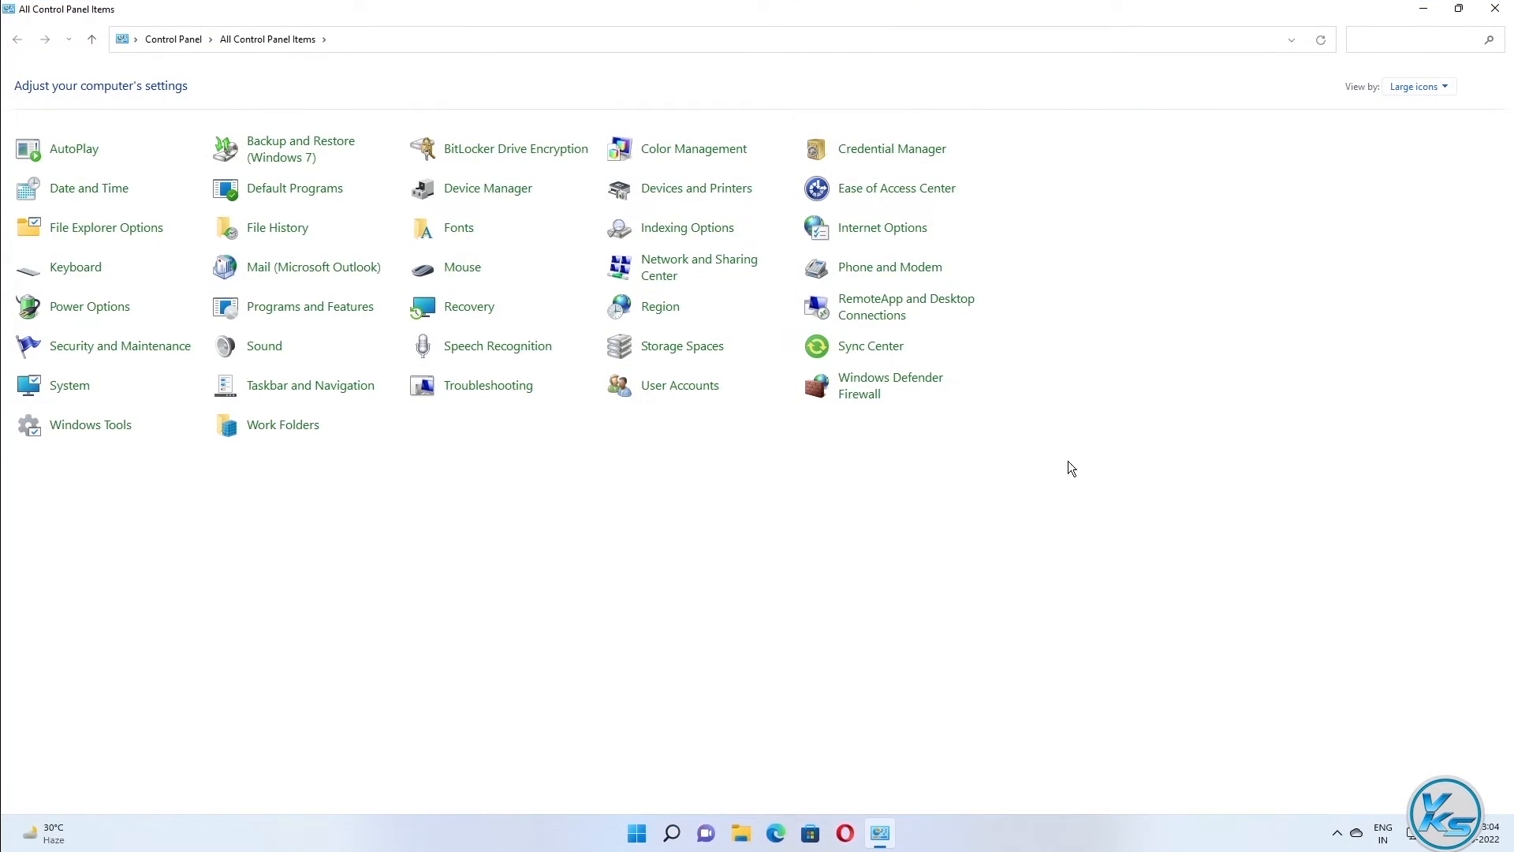
left_click(1420, 86)
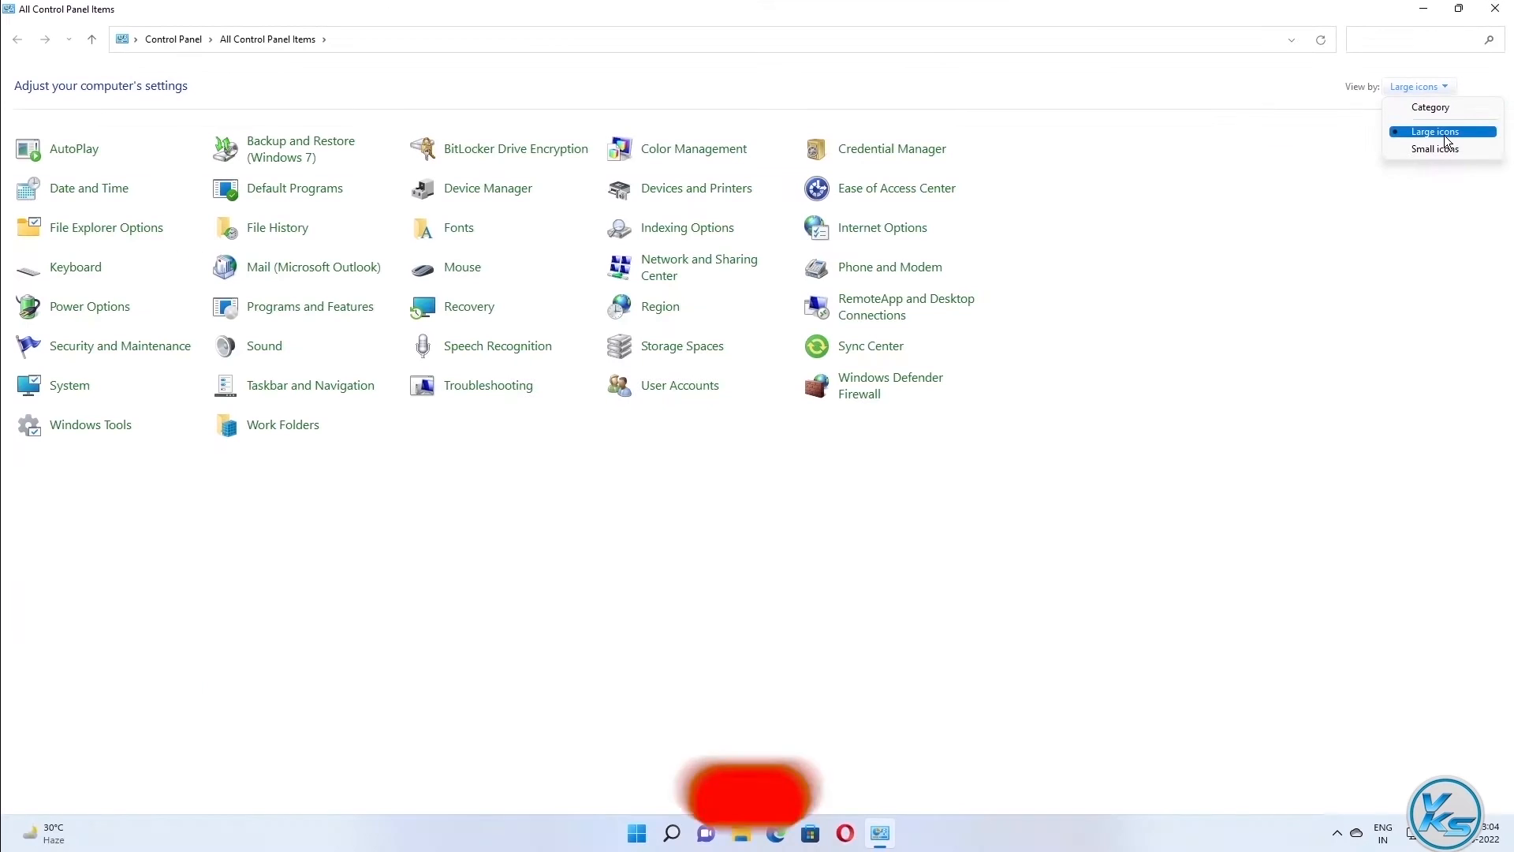
left_click(1445, 135)
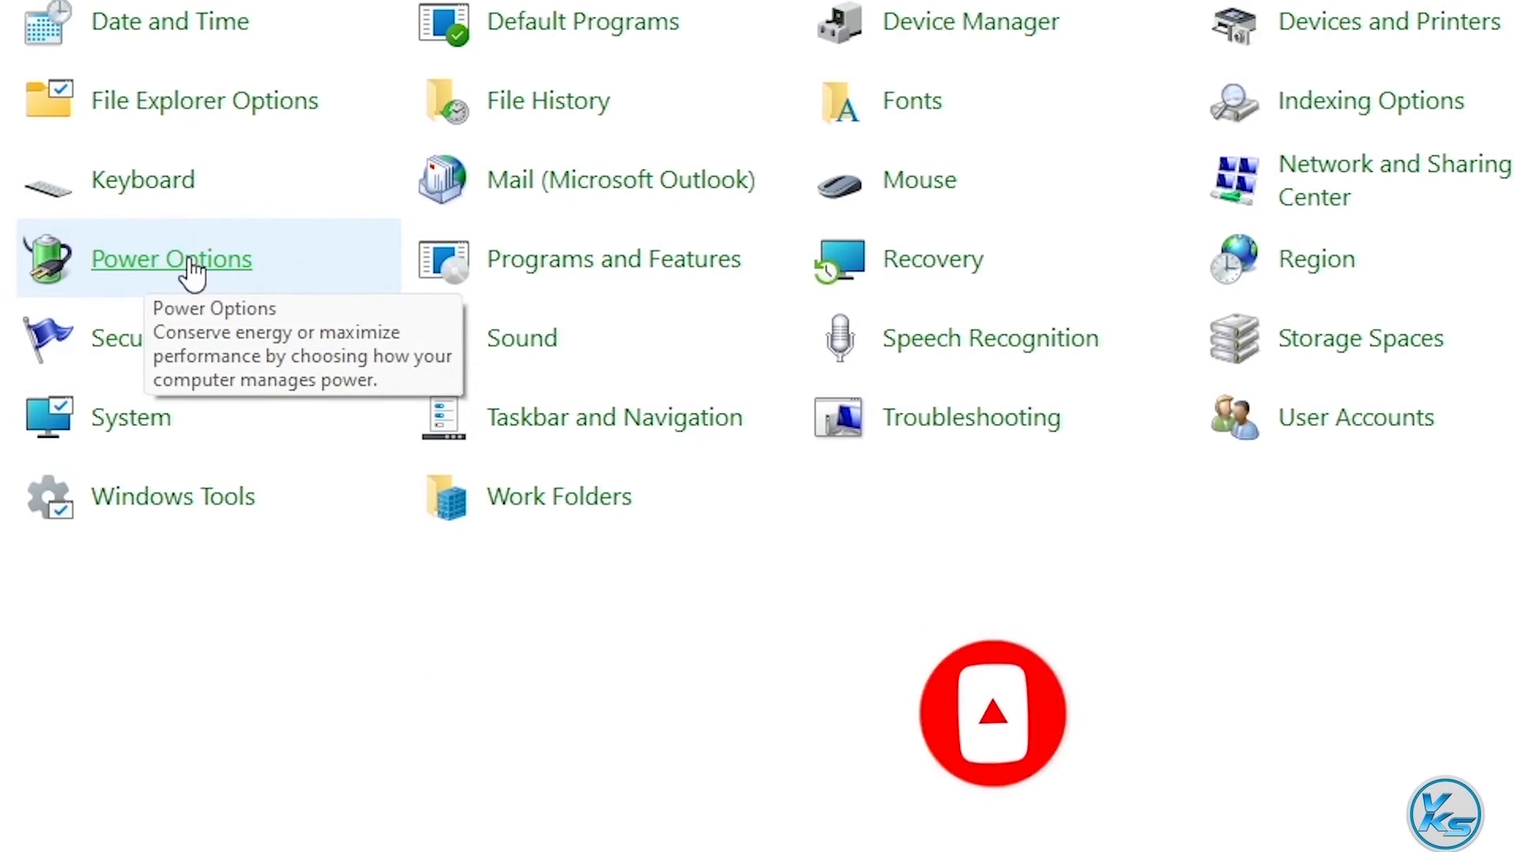
Turn off fast startup in the power button settings of Power Options, save the changes and close the window
left_click(192, 272)
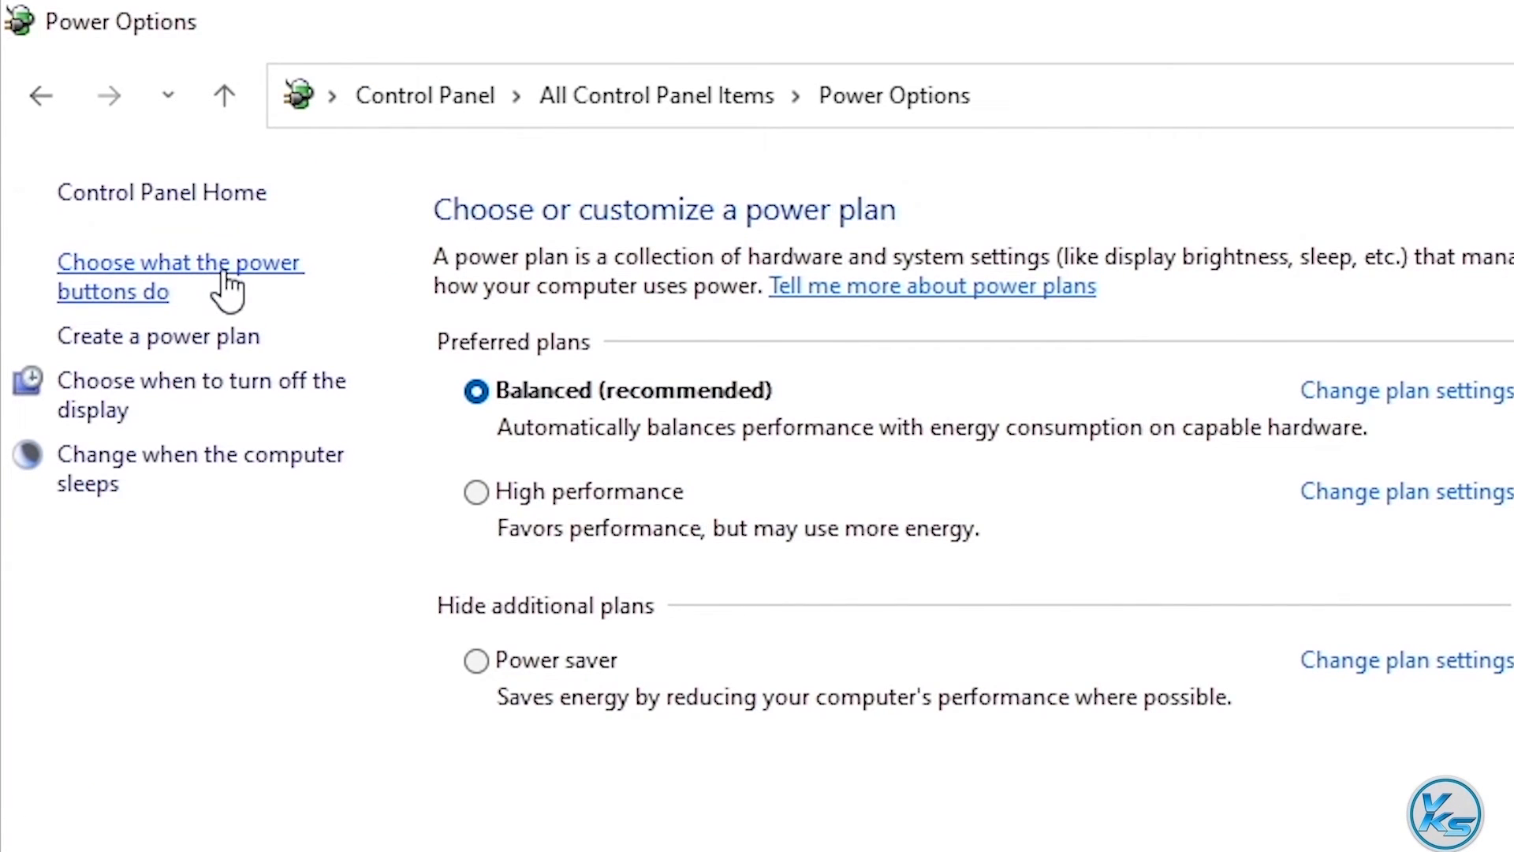
left_click(204, 287)
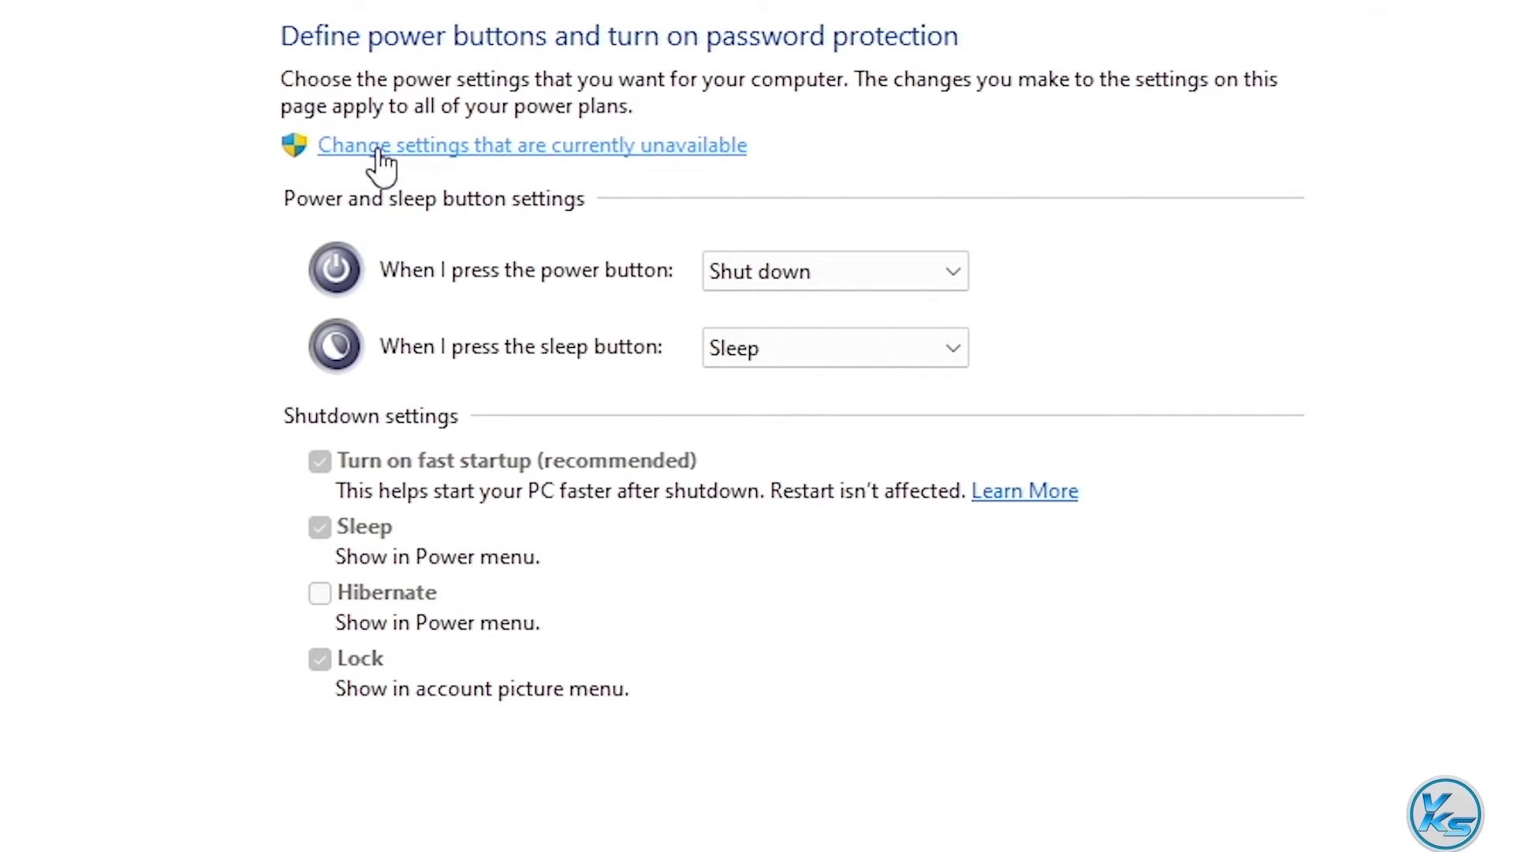
left_click(379, 149)
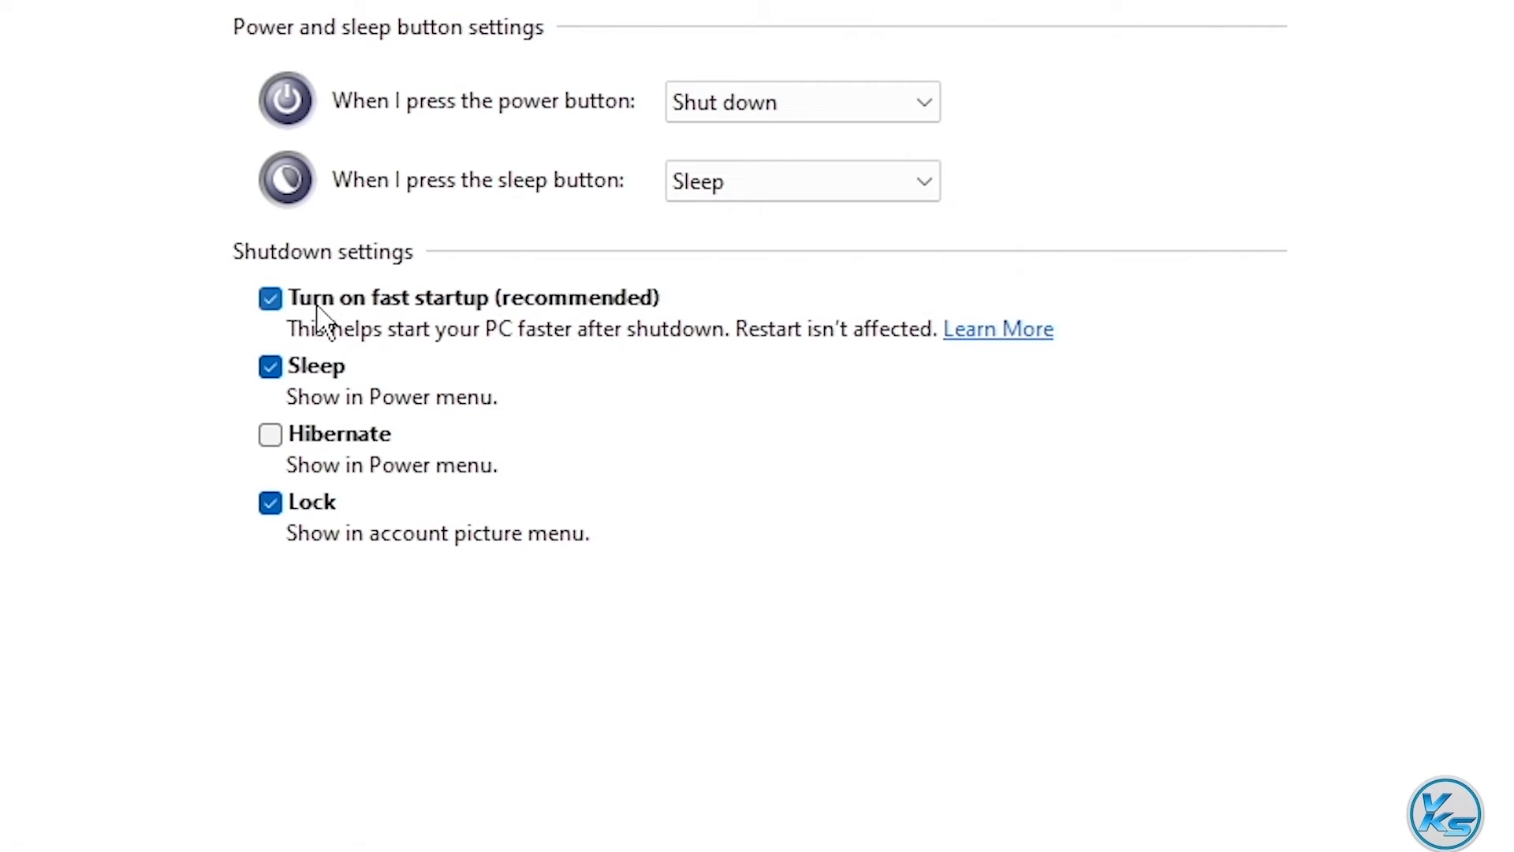
left_click(270, 297)
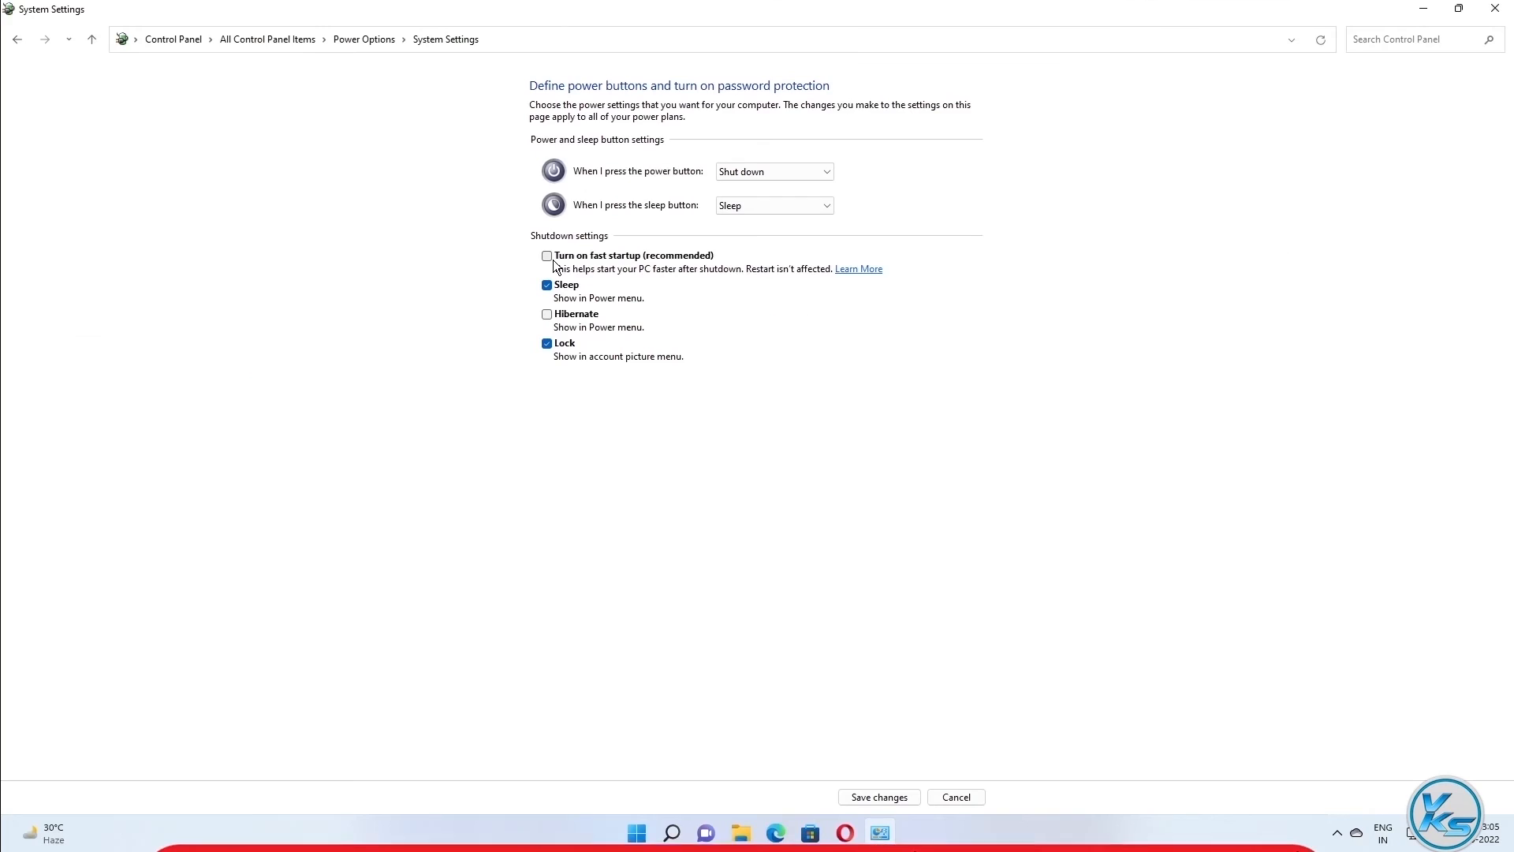
left_click(1026, 731)
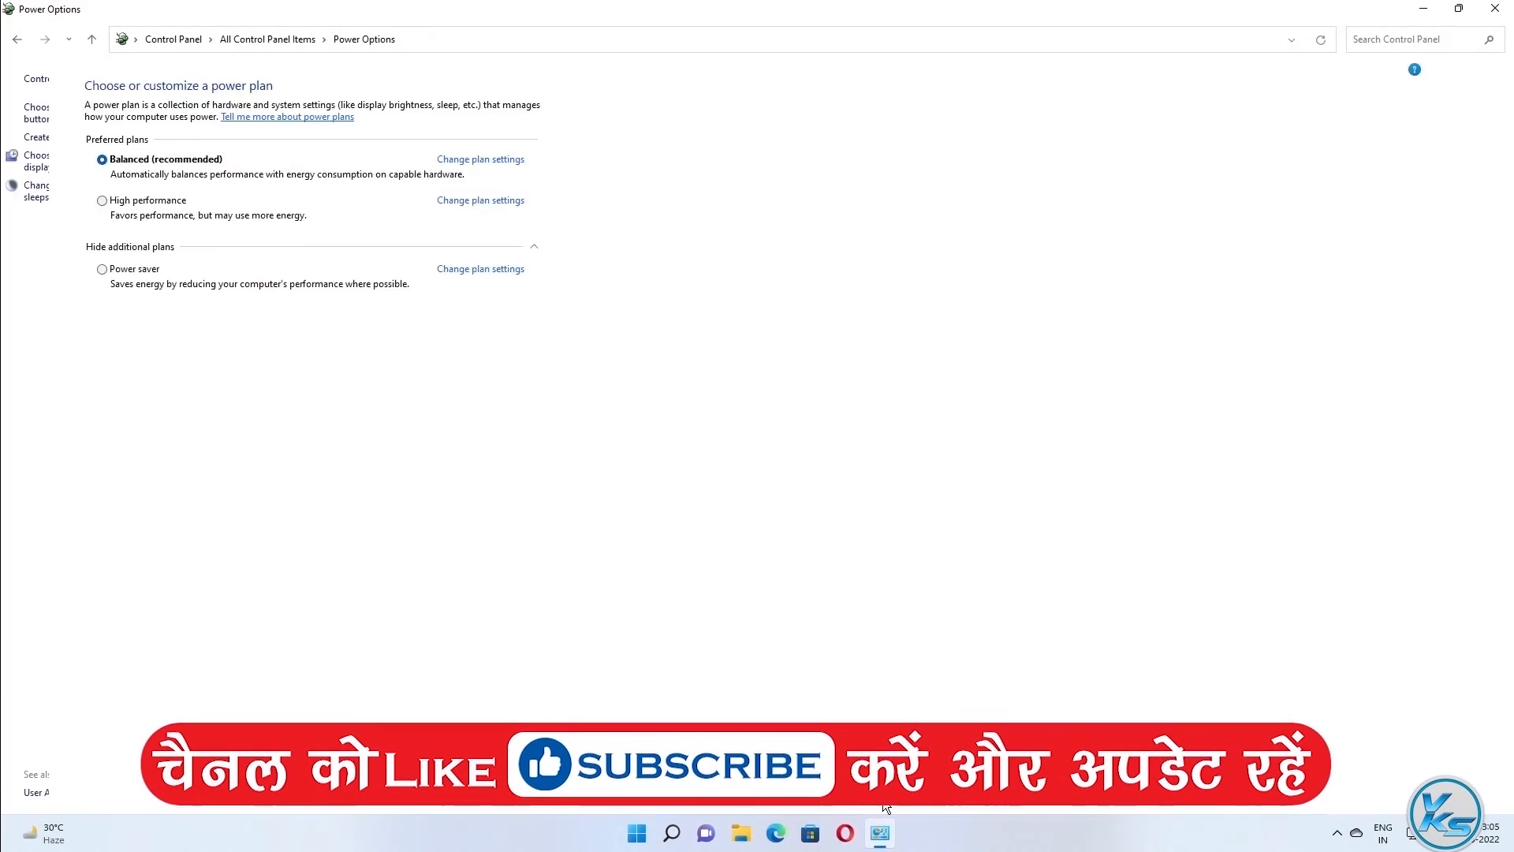
left_click(1495, 7)
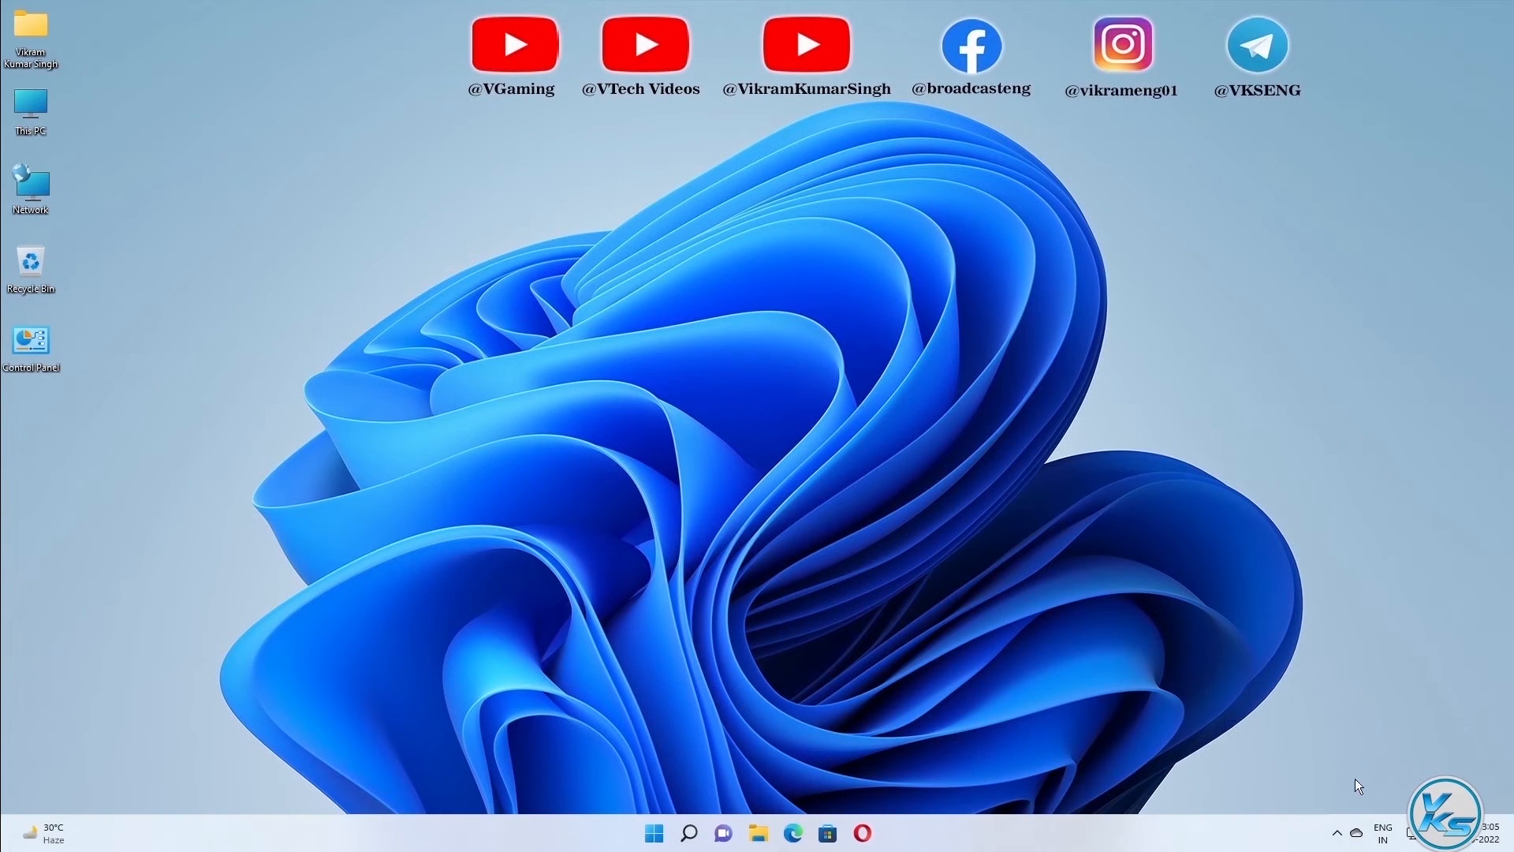
Check the options offered for Windows Security among the hidden notification-area items, without choosing any
left_click(1340, 832)
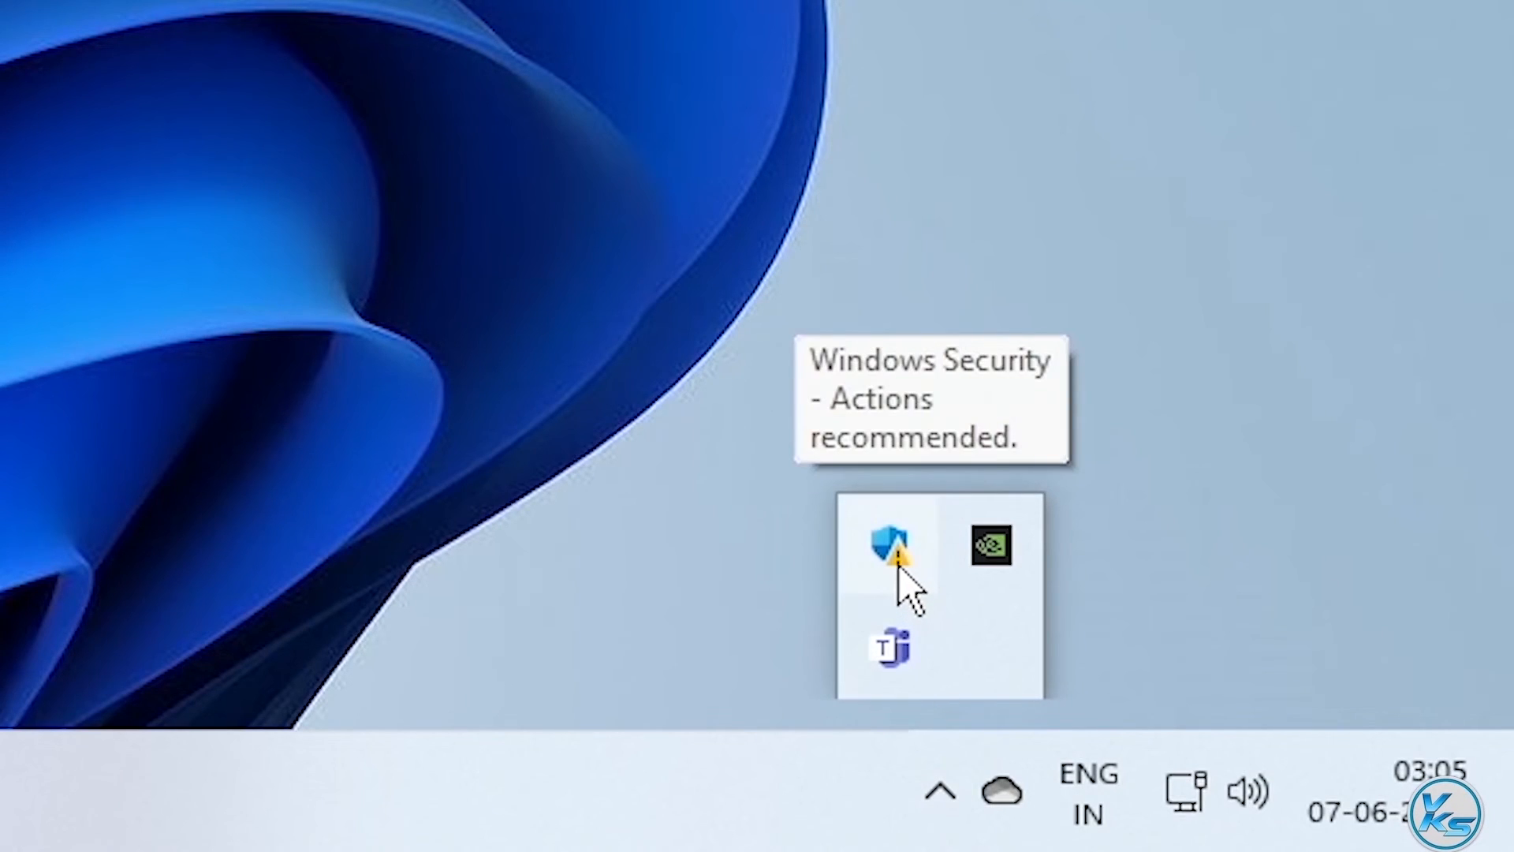
right_click(898, 556)
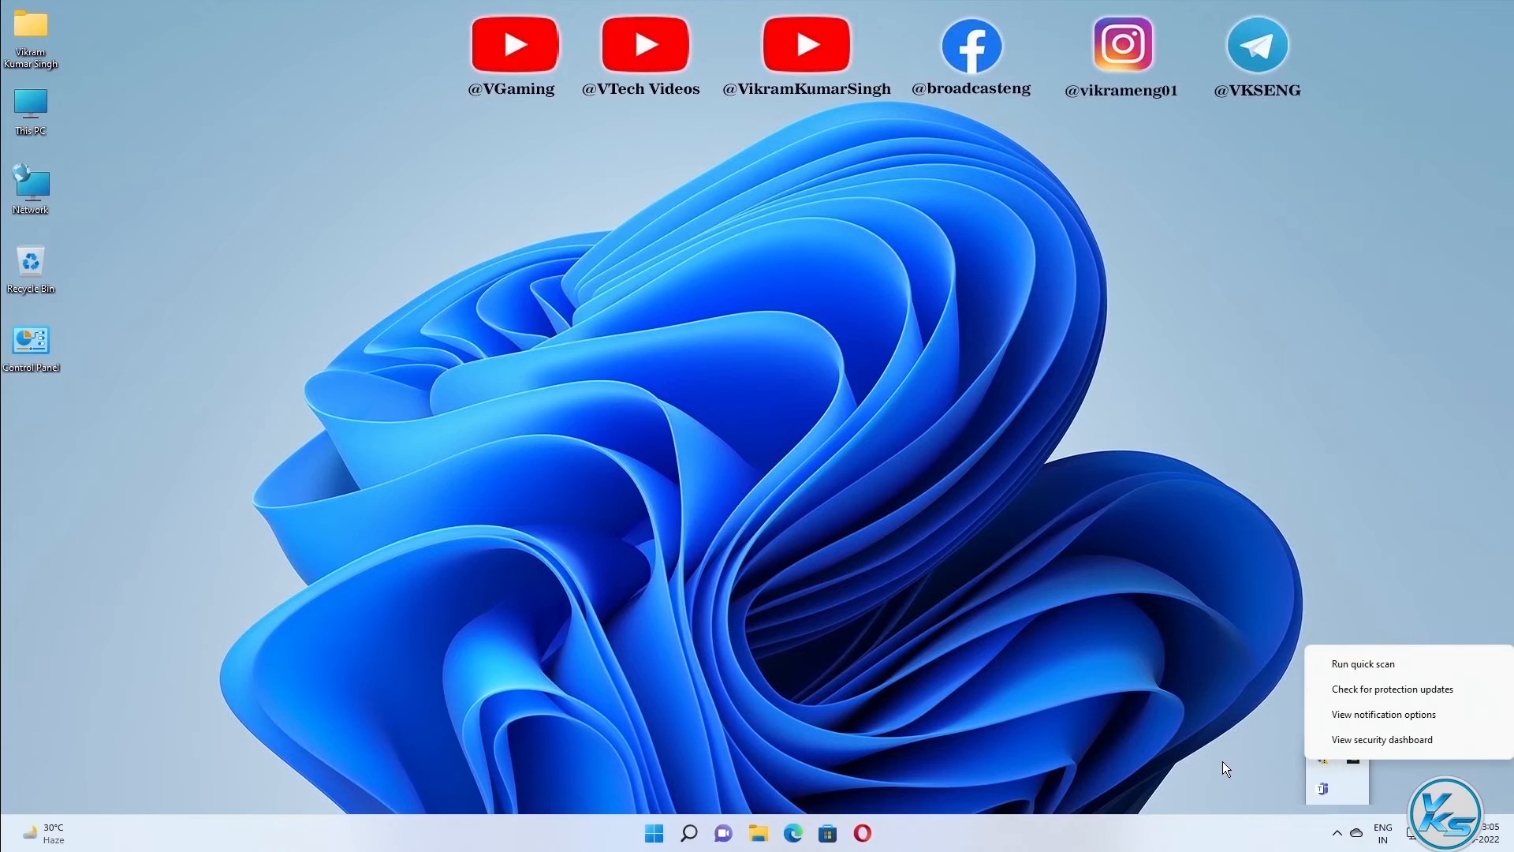
left_click(566, 555)
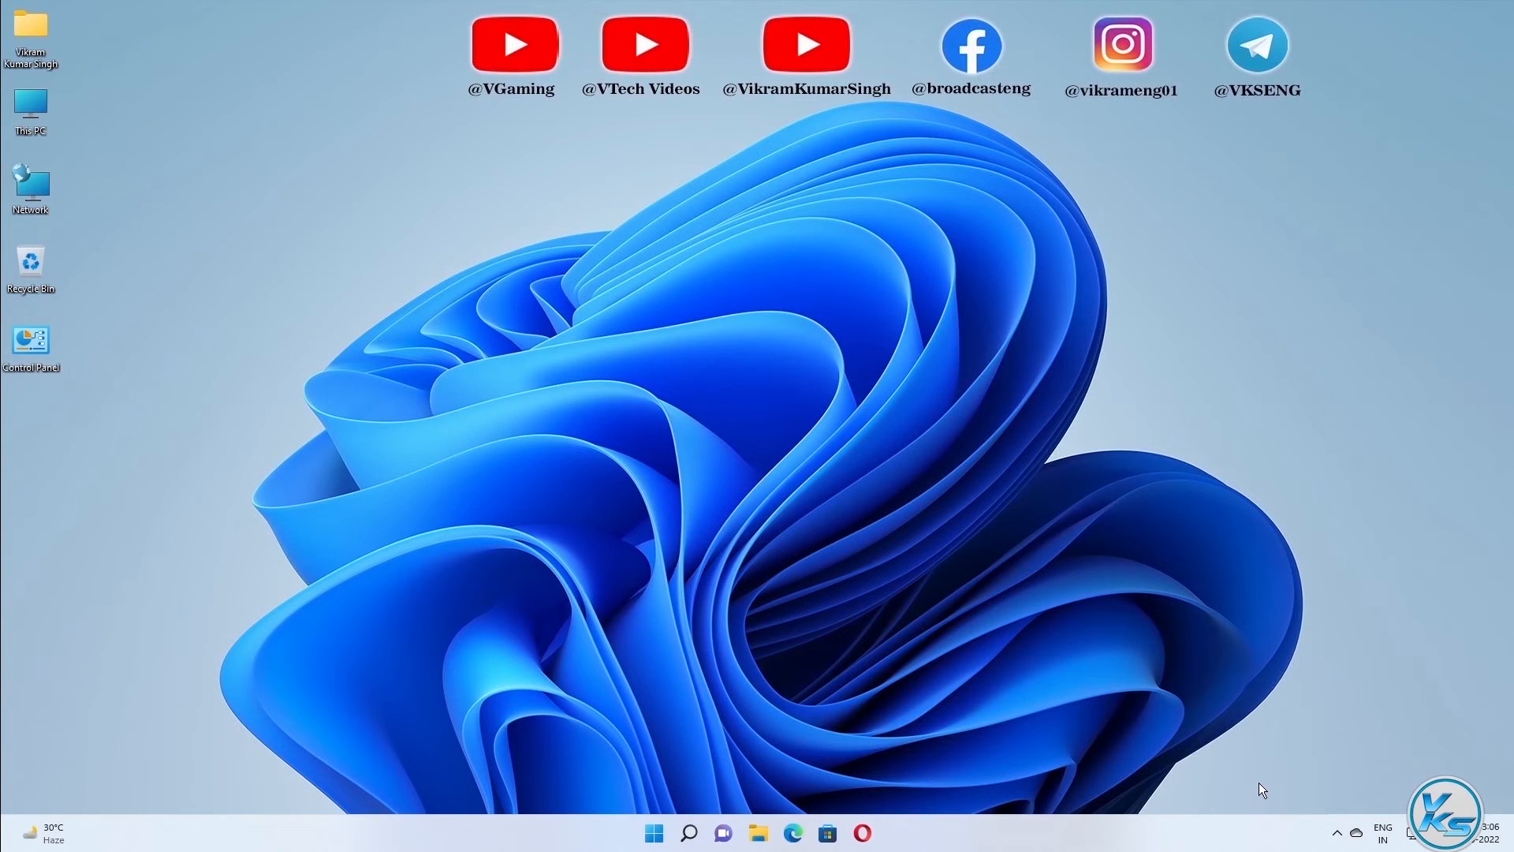
left_click(1338, 833)
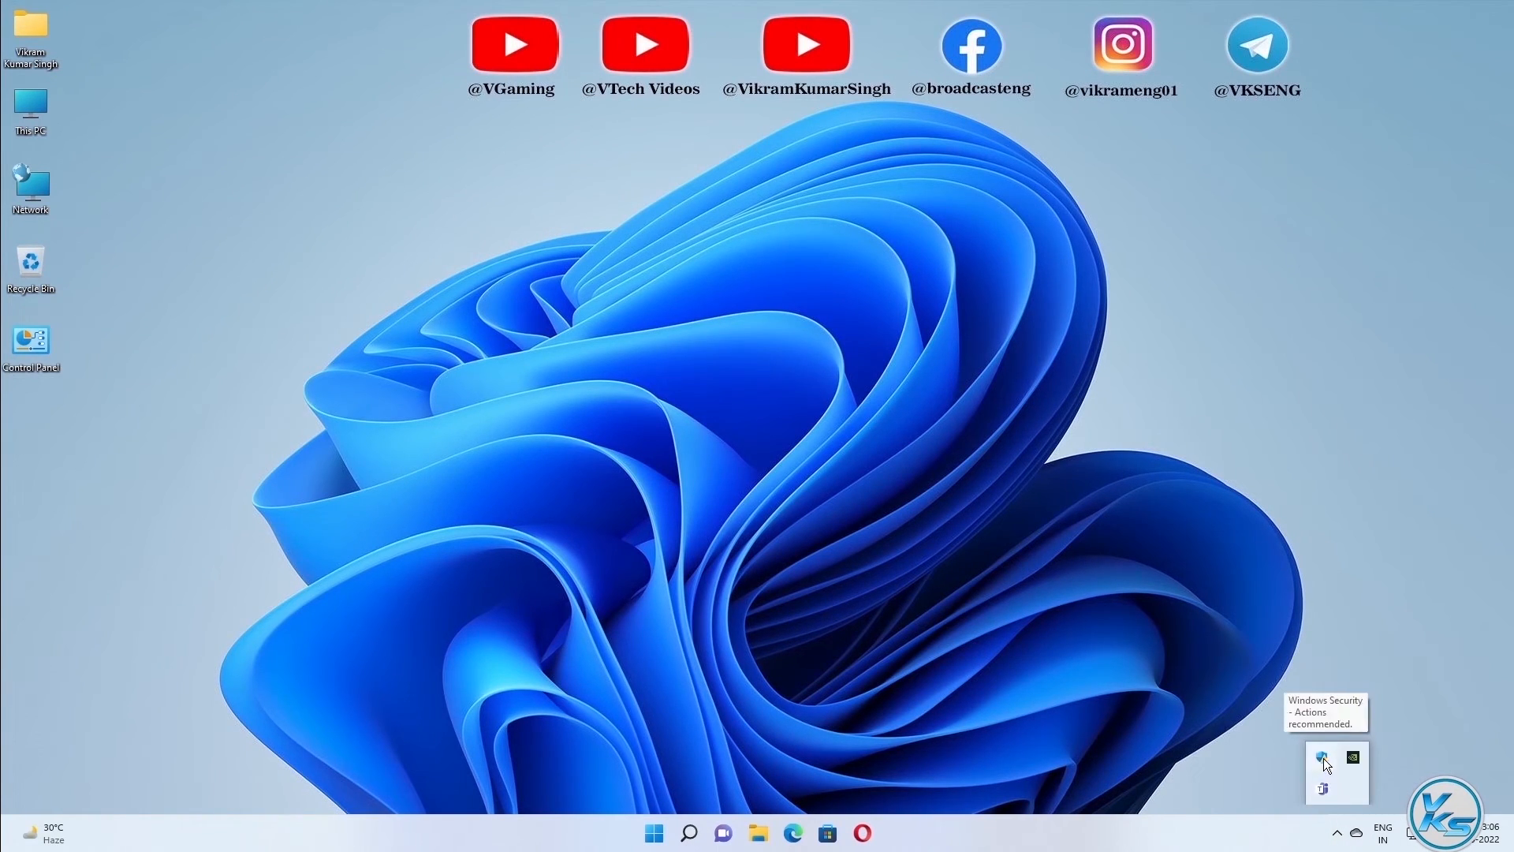
left_click(1261, 764)
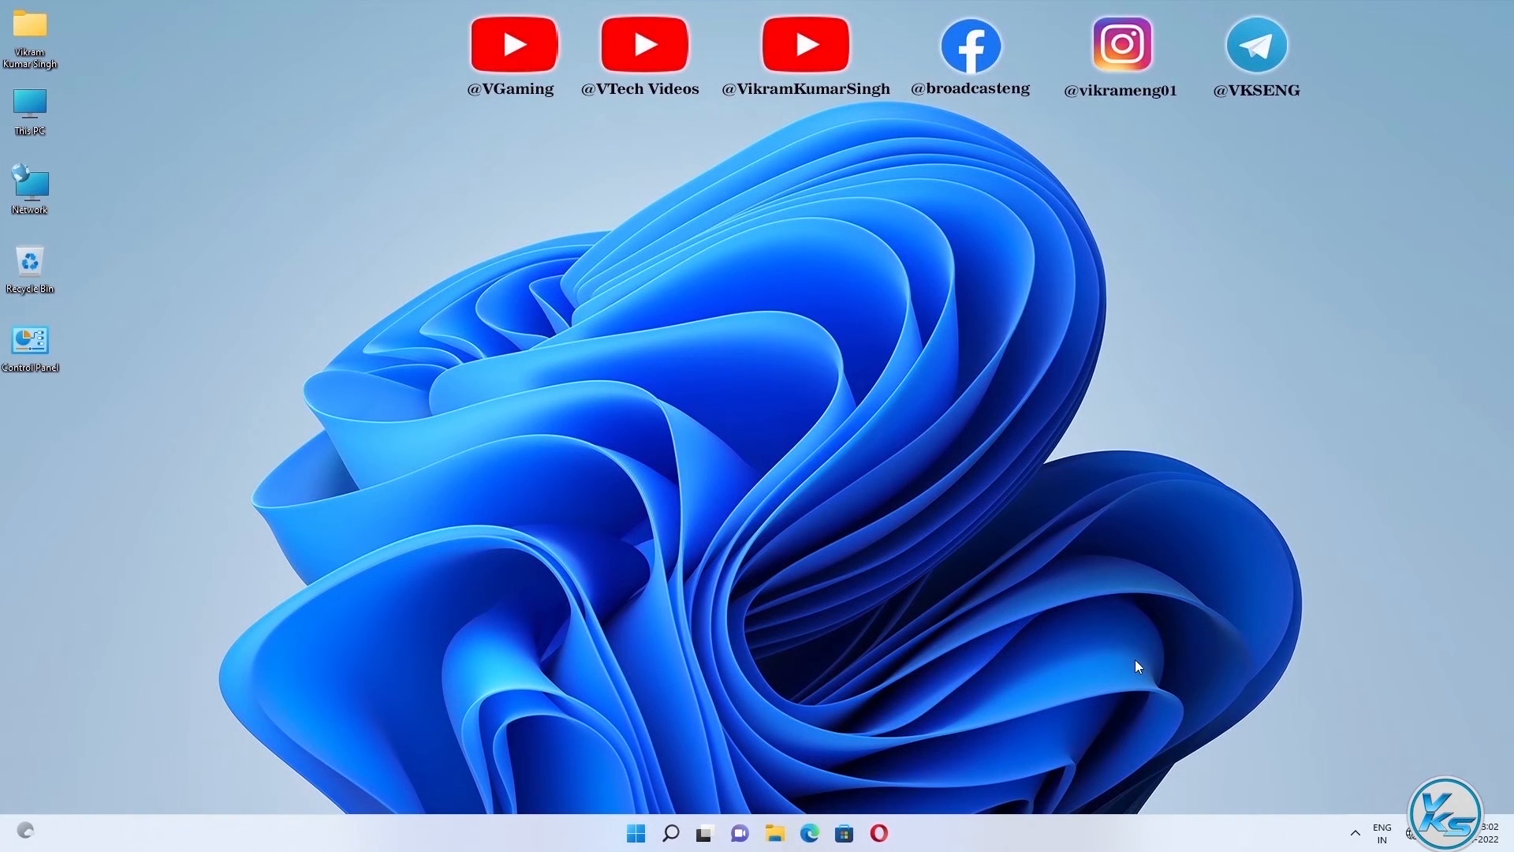
Search for msconfig and open the list of services in System Configuration
left_click(671, 832)
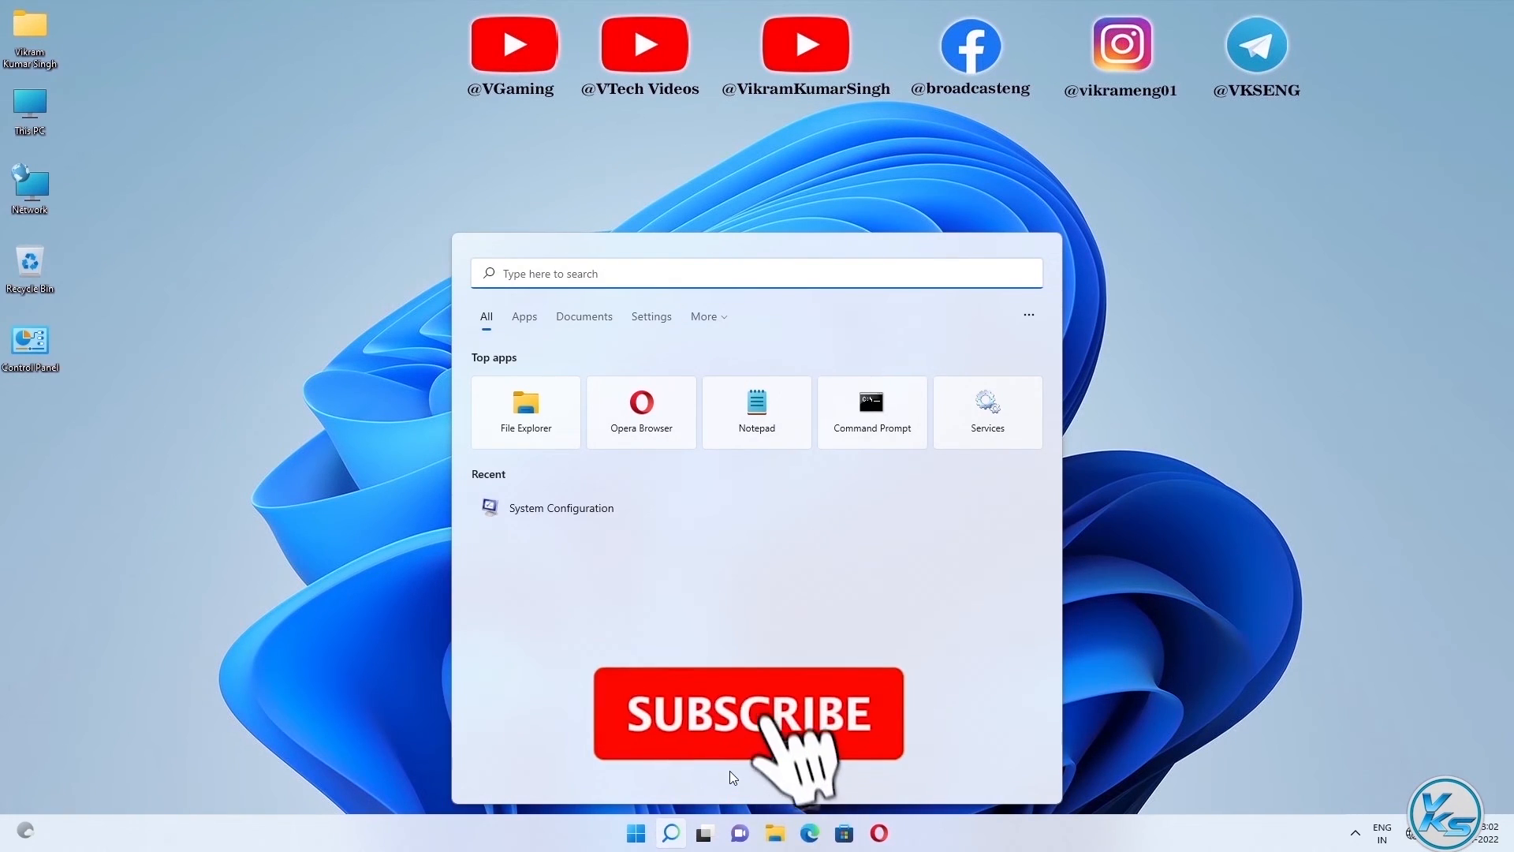
type("msconfig")
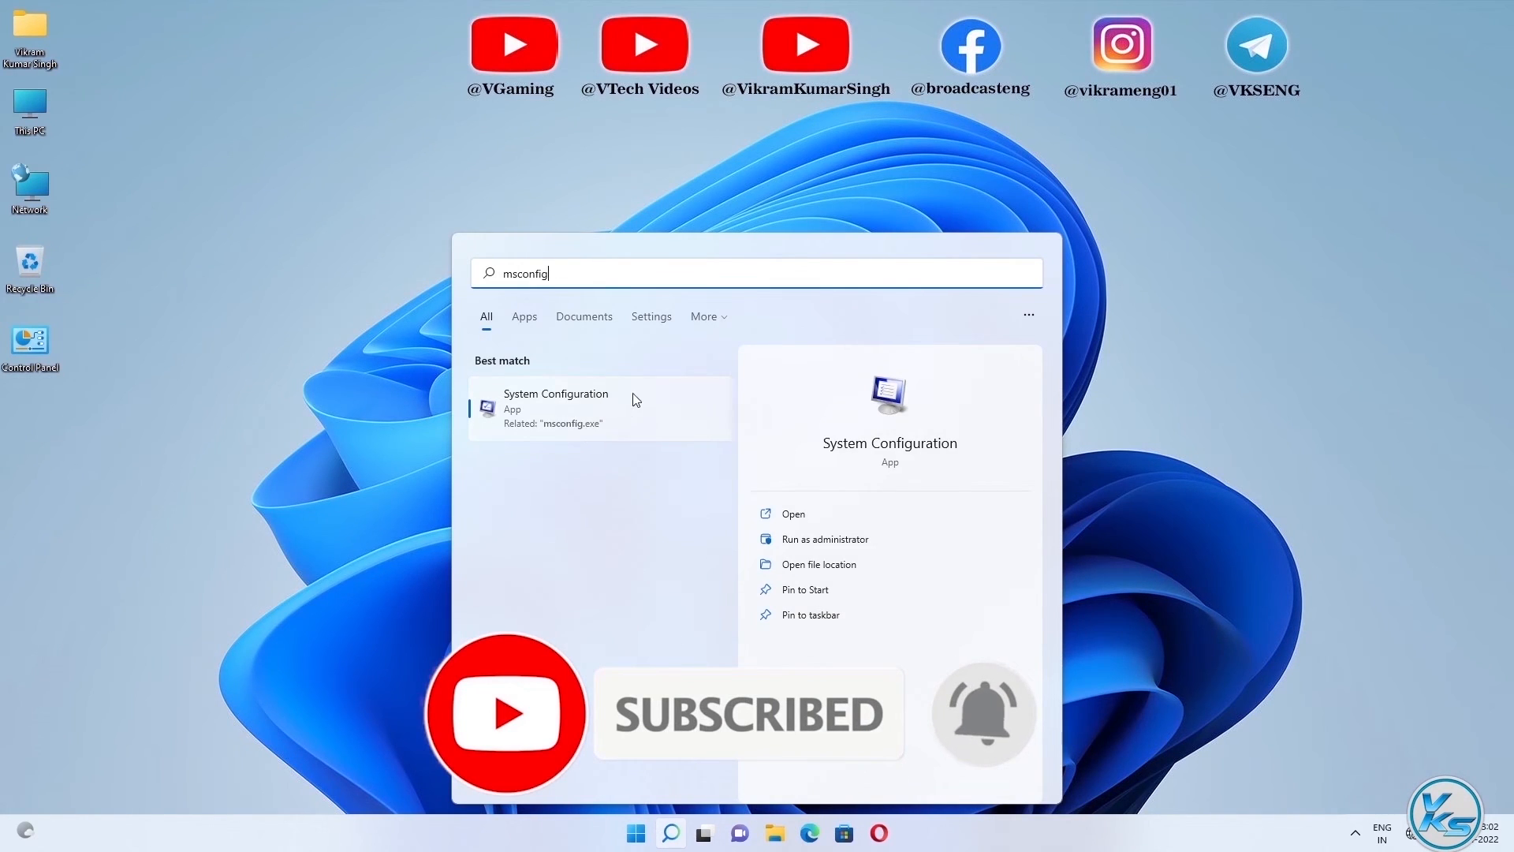
left_click(582, 407)
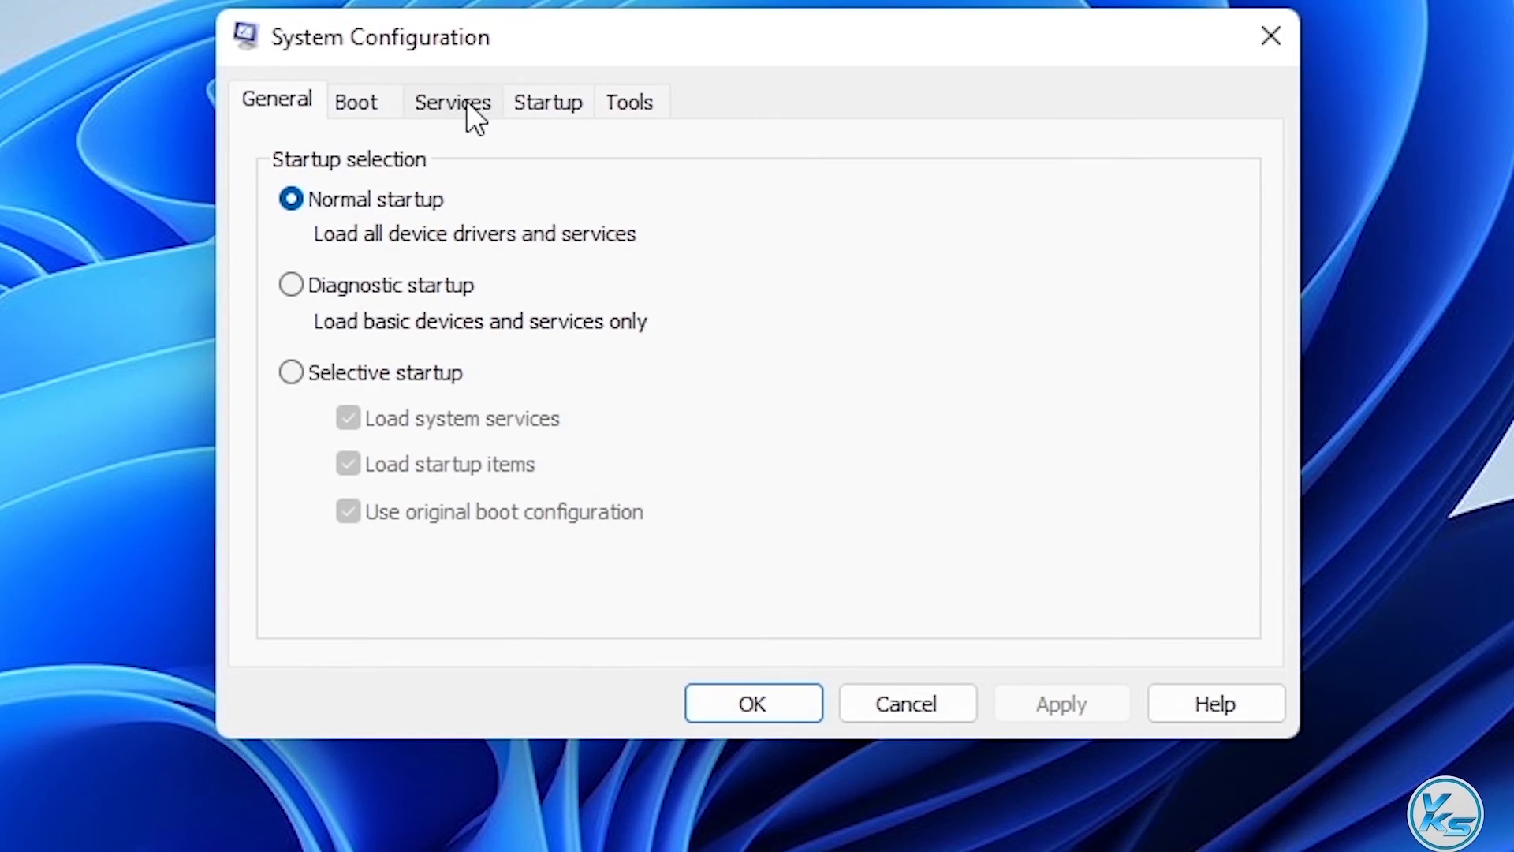
left_click(471, 104)
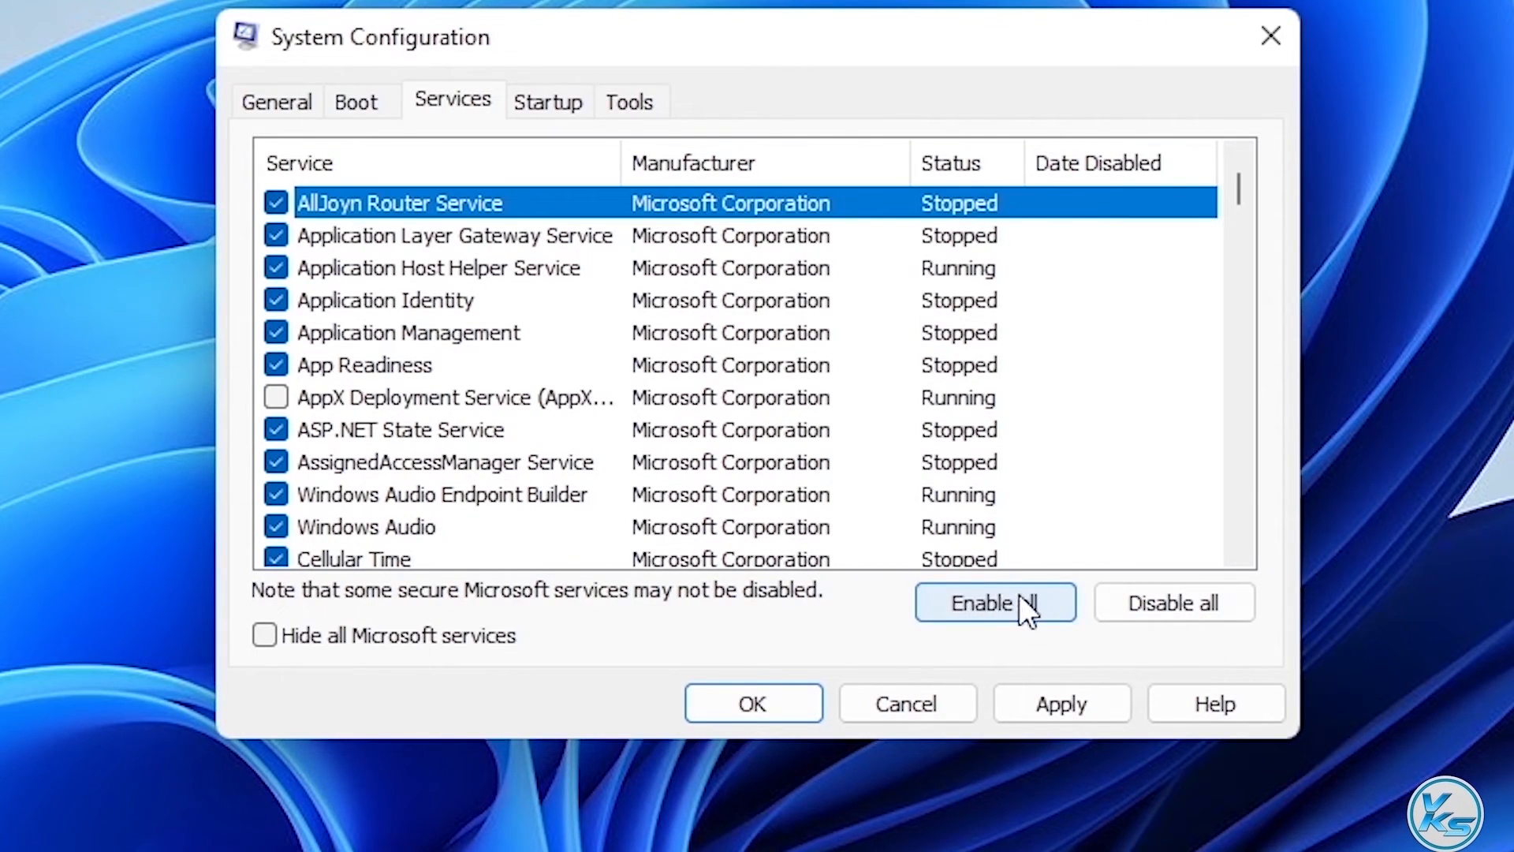
Enable all services, apply the change and restart the computer
left_click(987, 603)
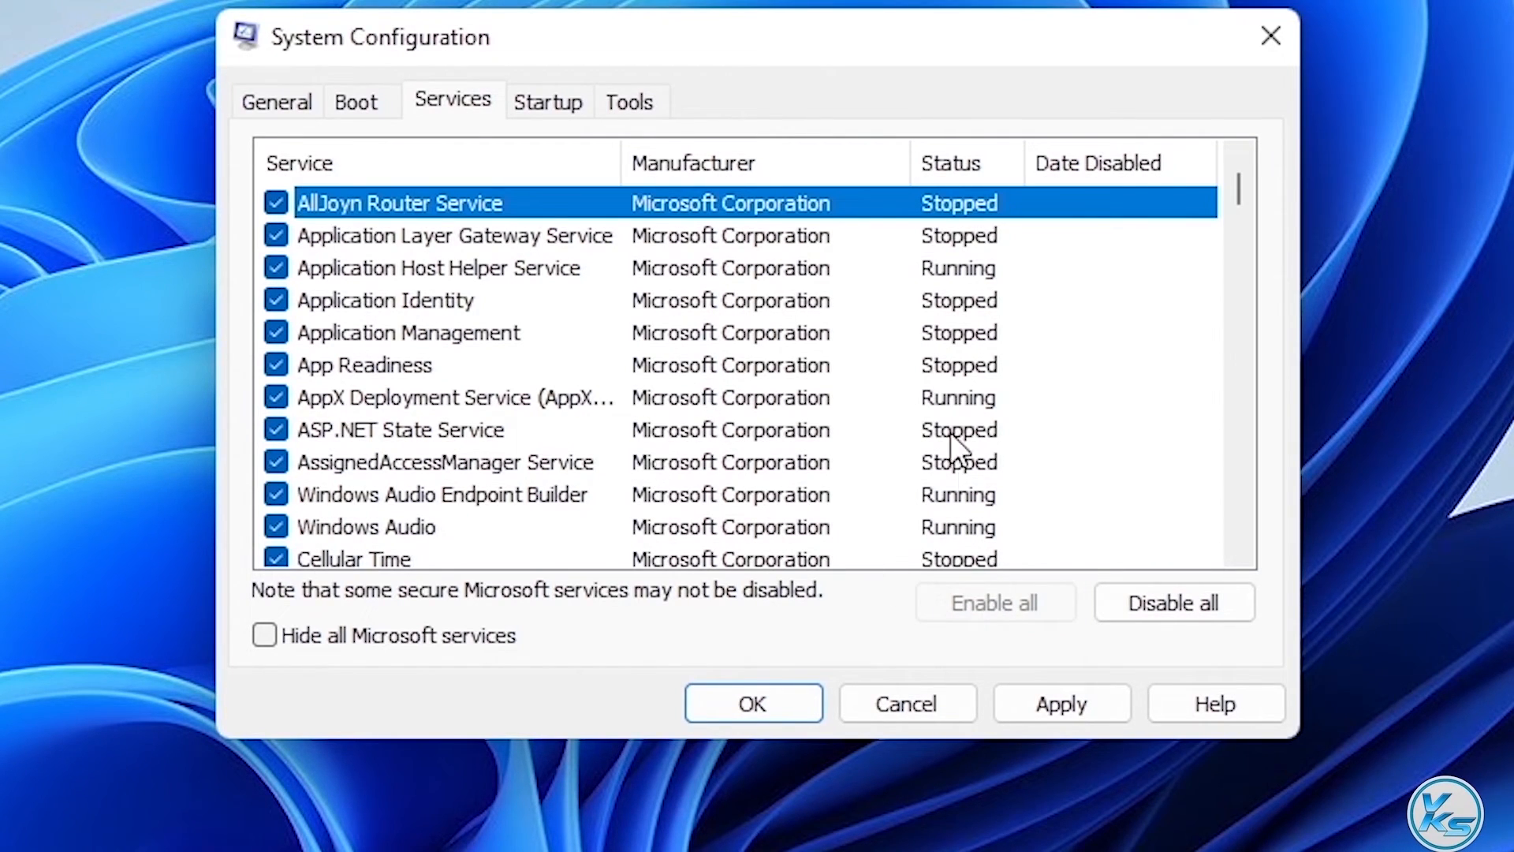
left_click(1055, 710)
left_click(762, 714)
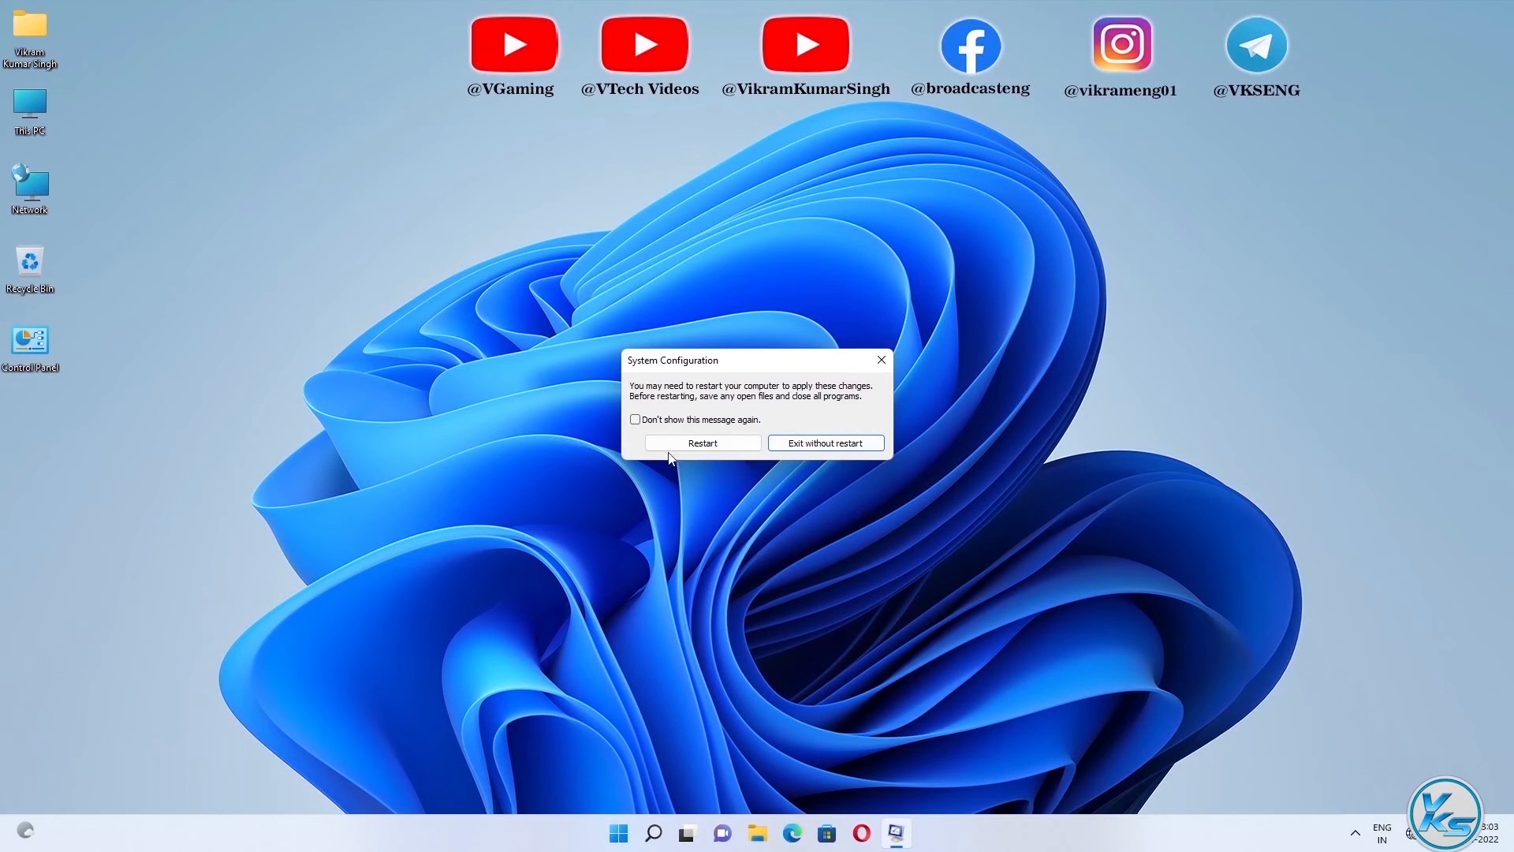
left_click(717, 452)
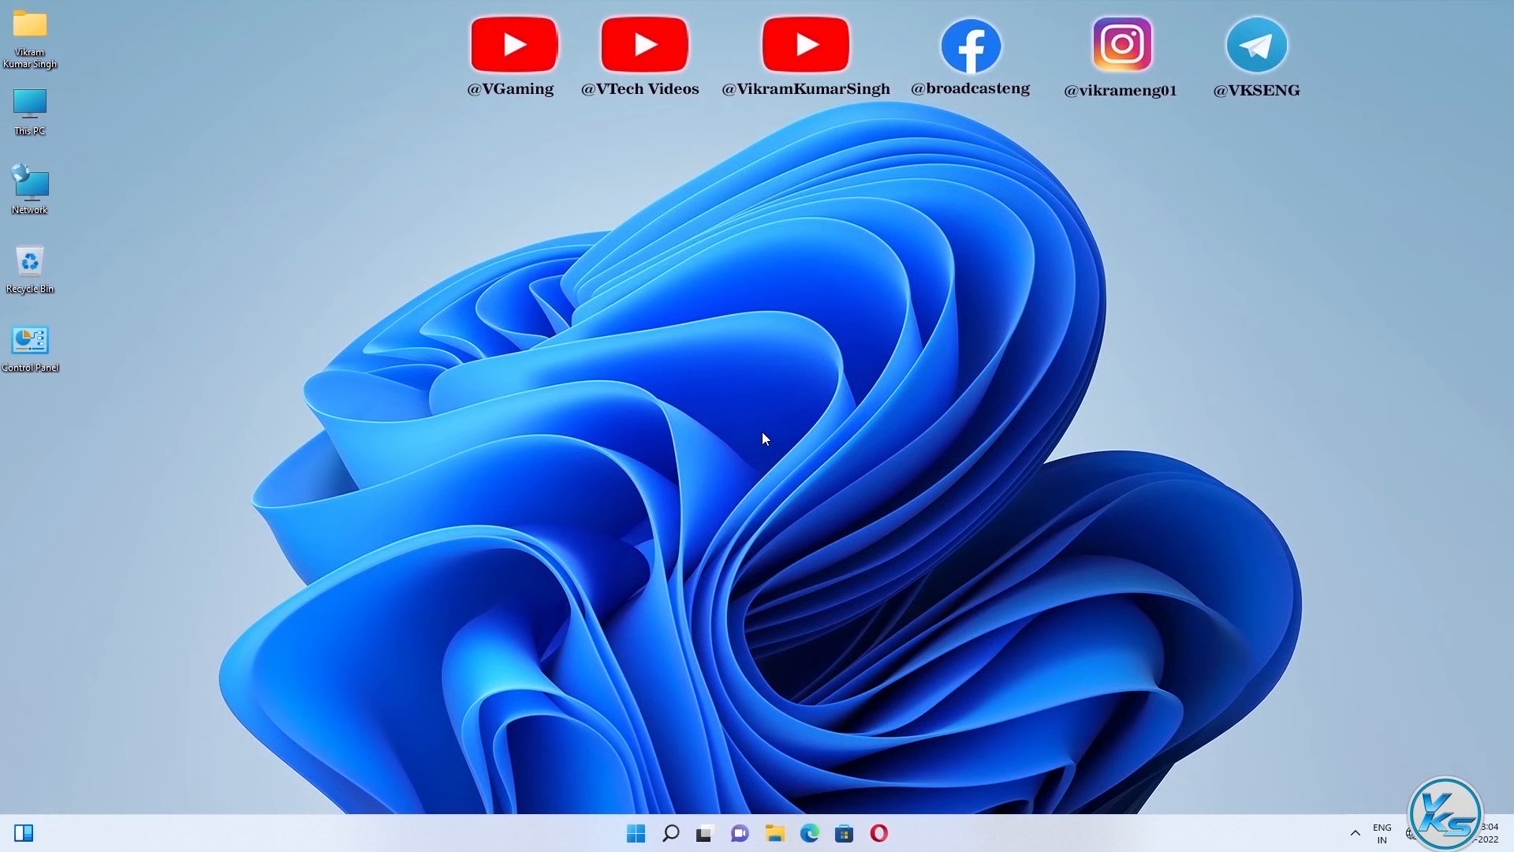
Browse the available Wi-Fi networks in the quick settings
left_click(1411, 835)
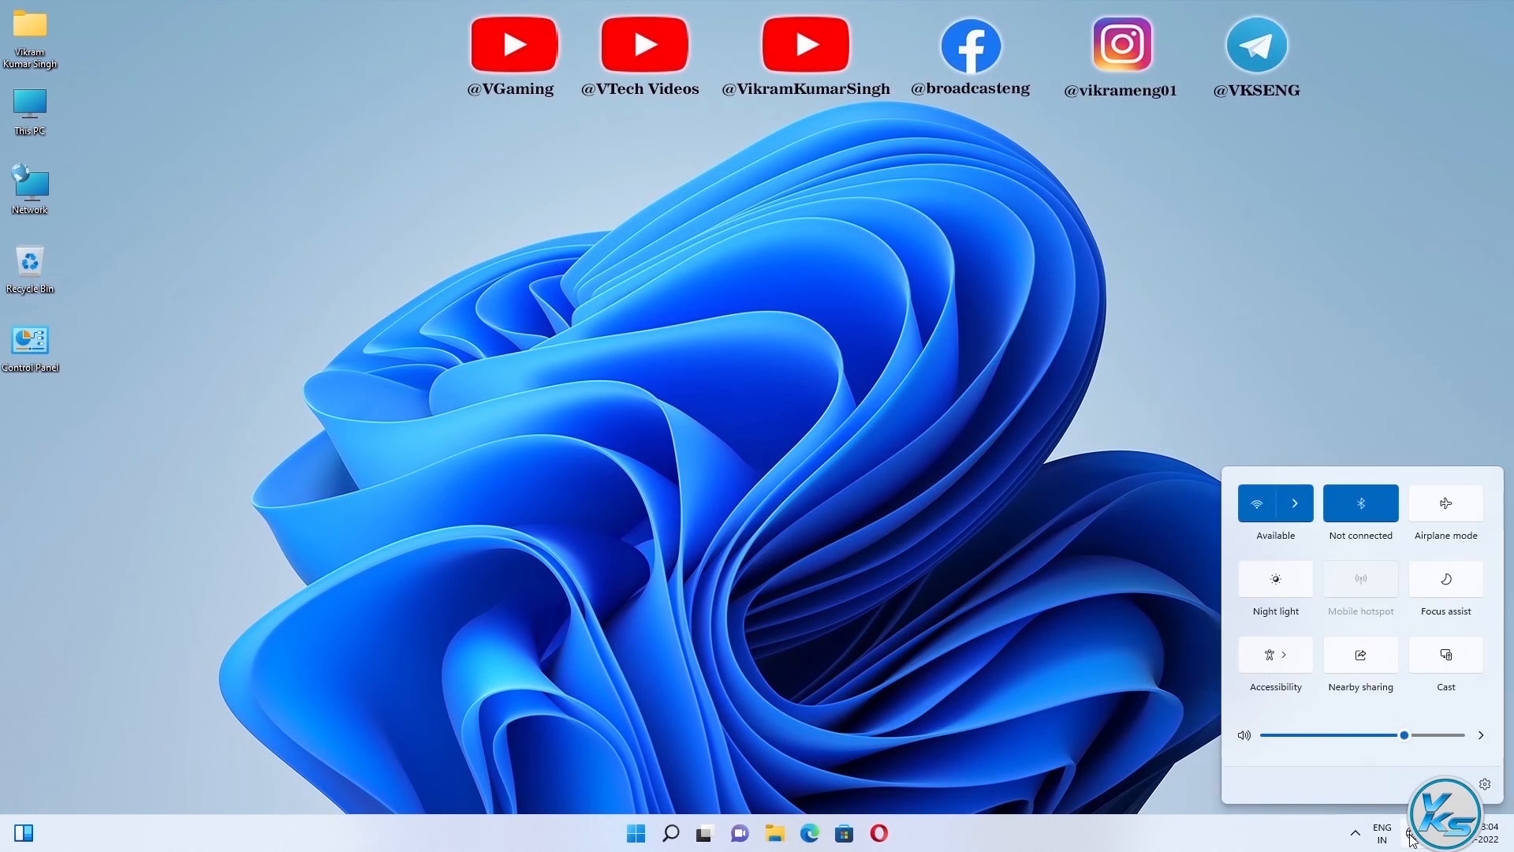
left_click(1297, 510)
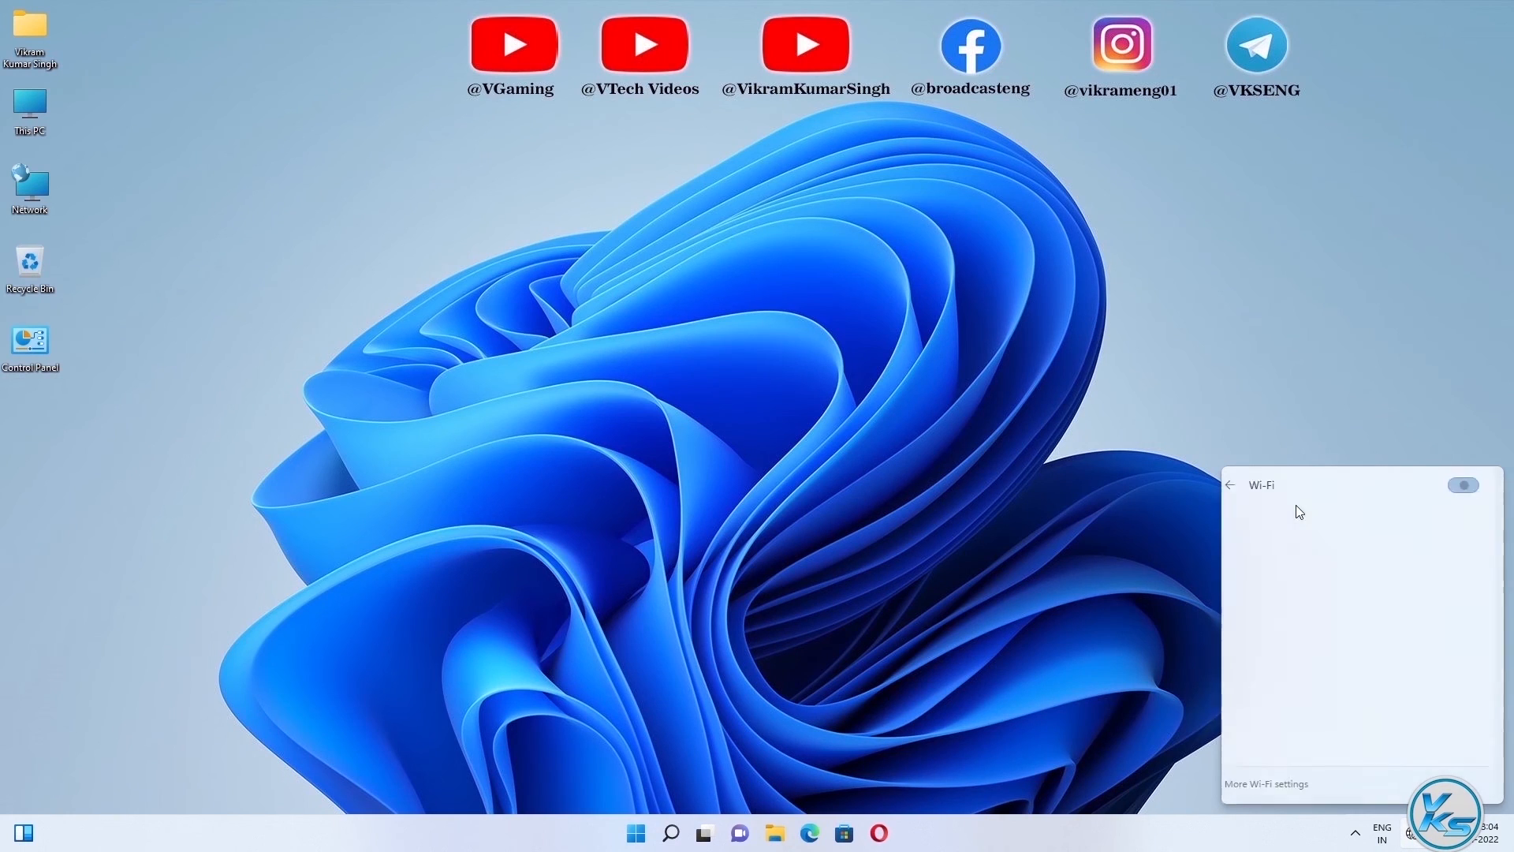
scroll(1303, 631, "down", 3)
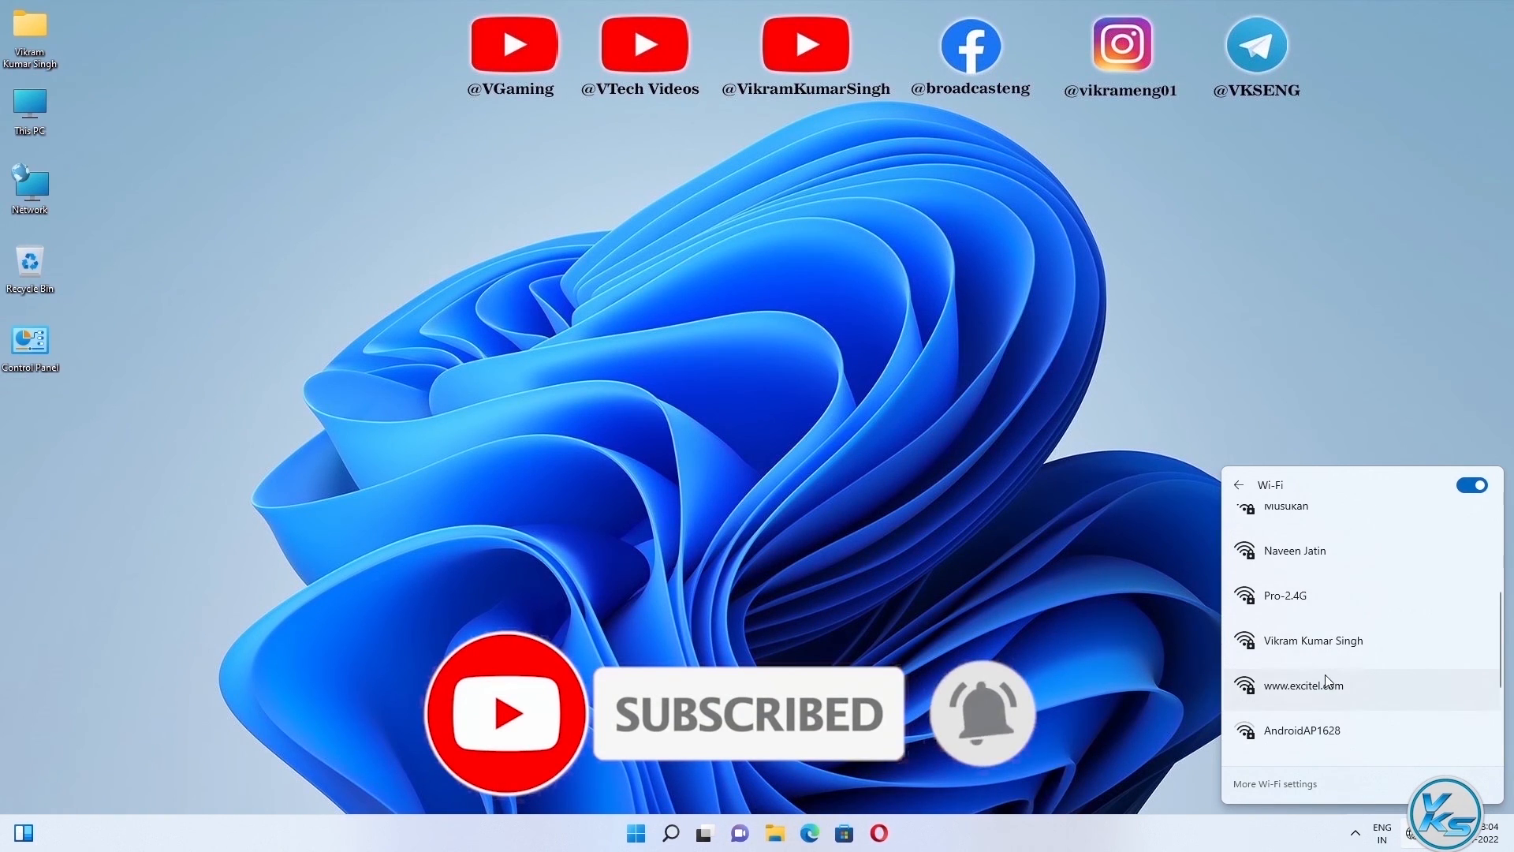
Open the Wi-Fi page of the Network & internet settings and expand the available networks
right_click(640, 827)
left_click(622, 676)
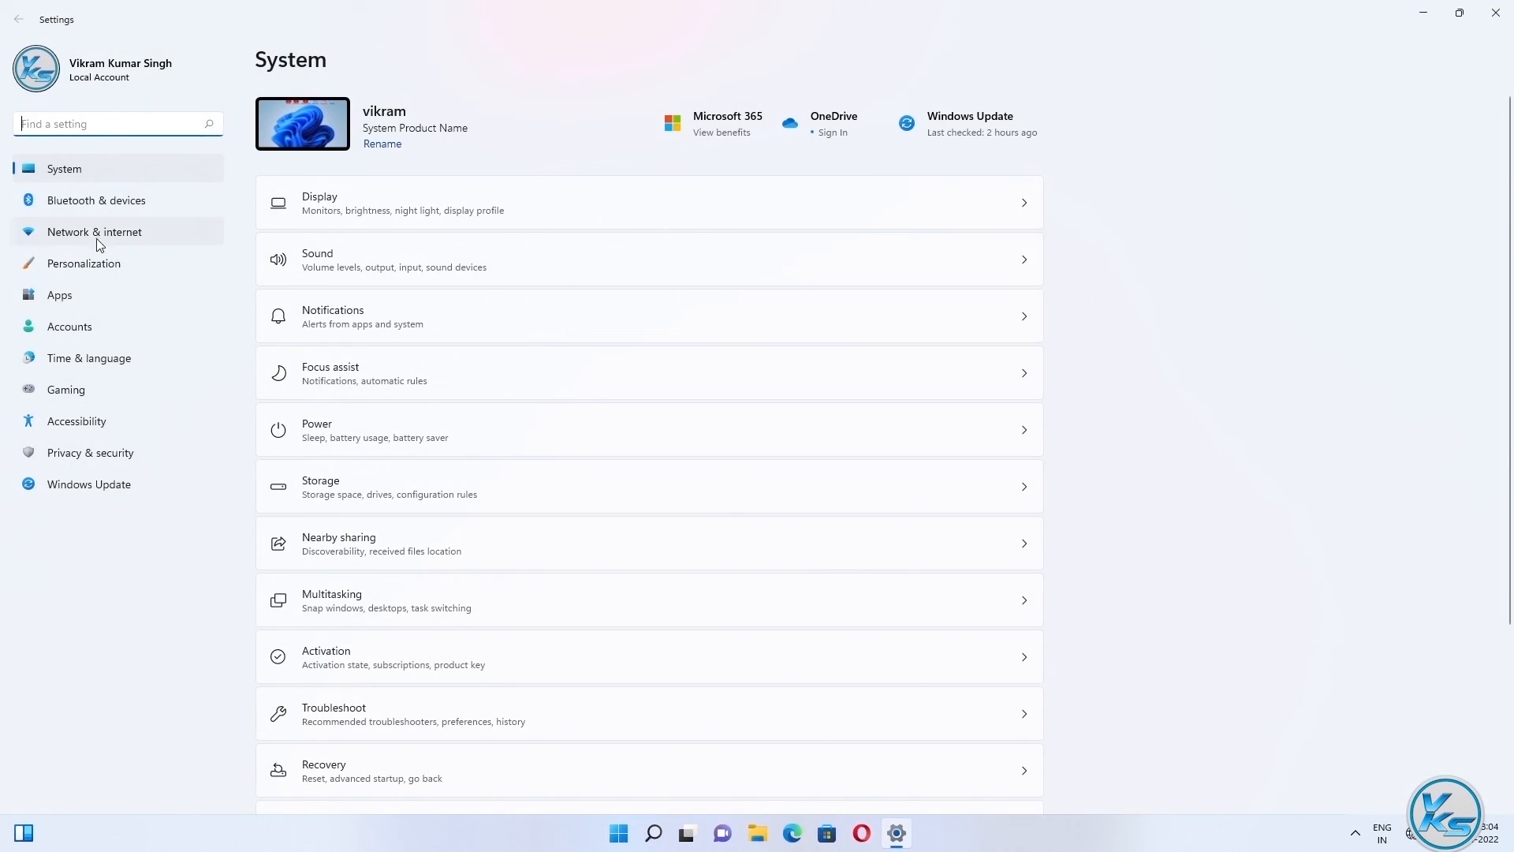
left_click(114, 244)
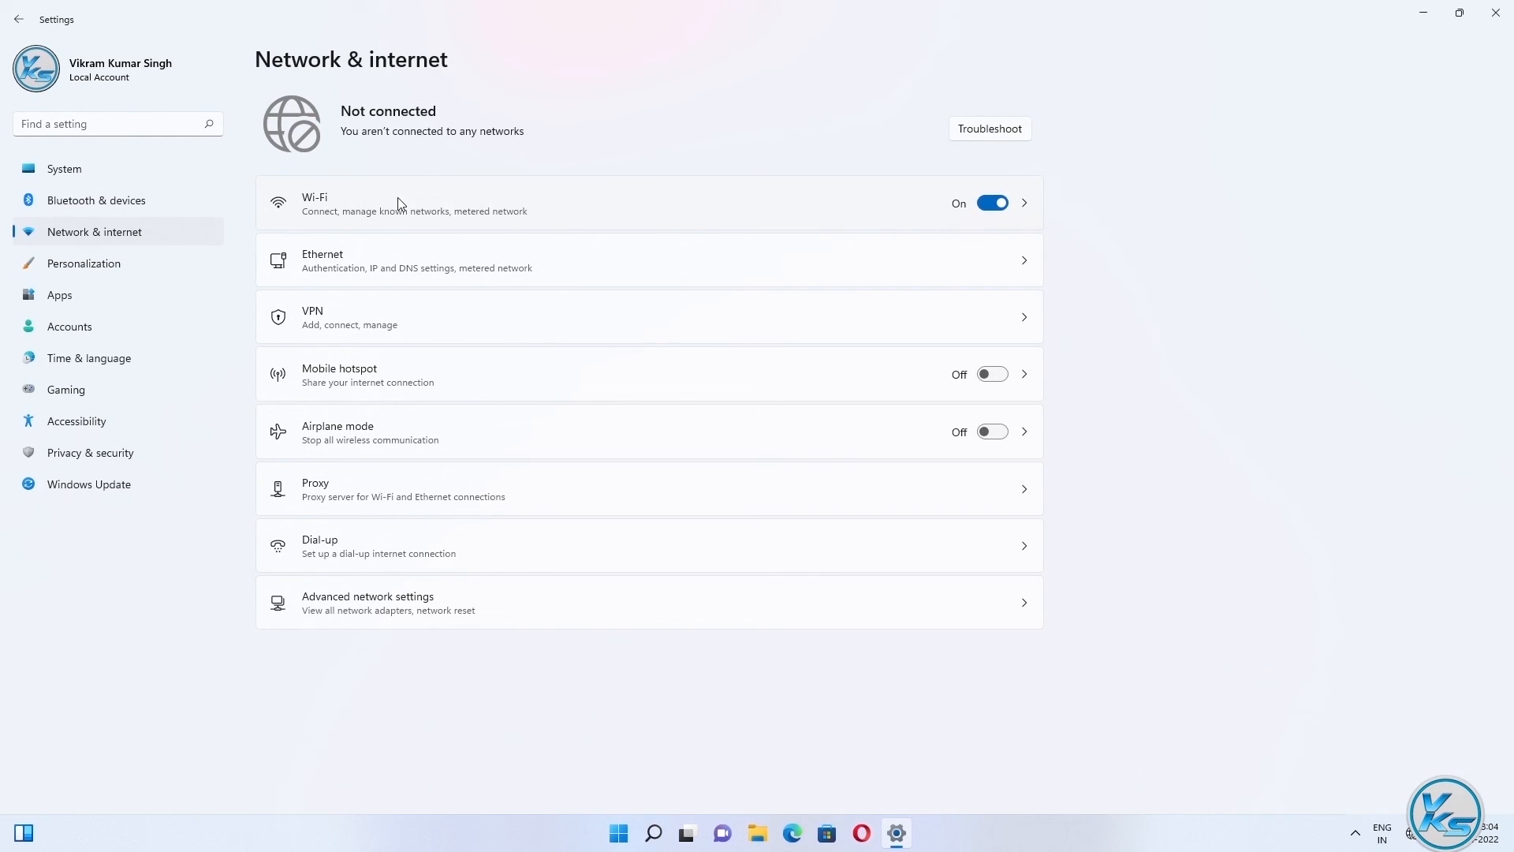
left_click(366, 206)
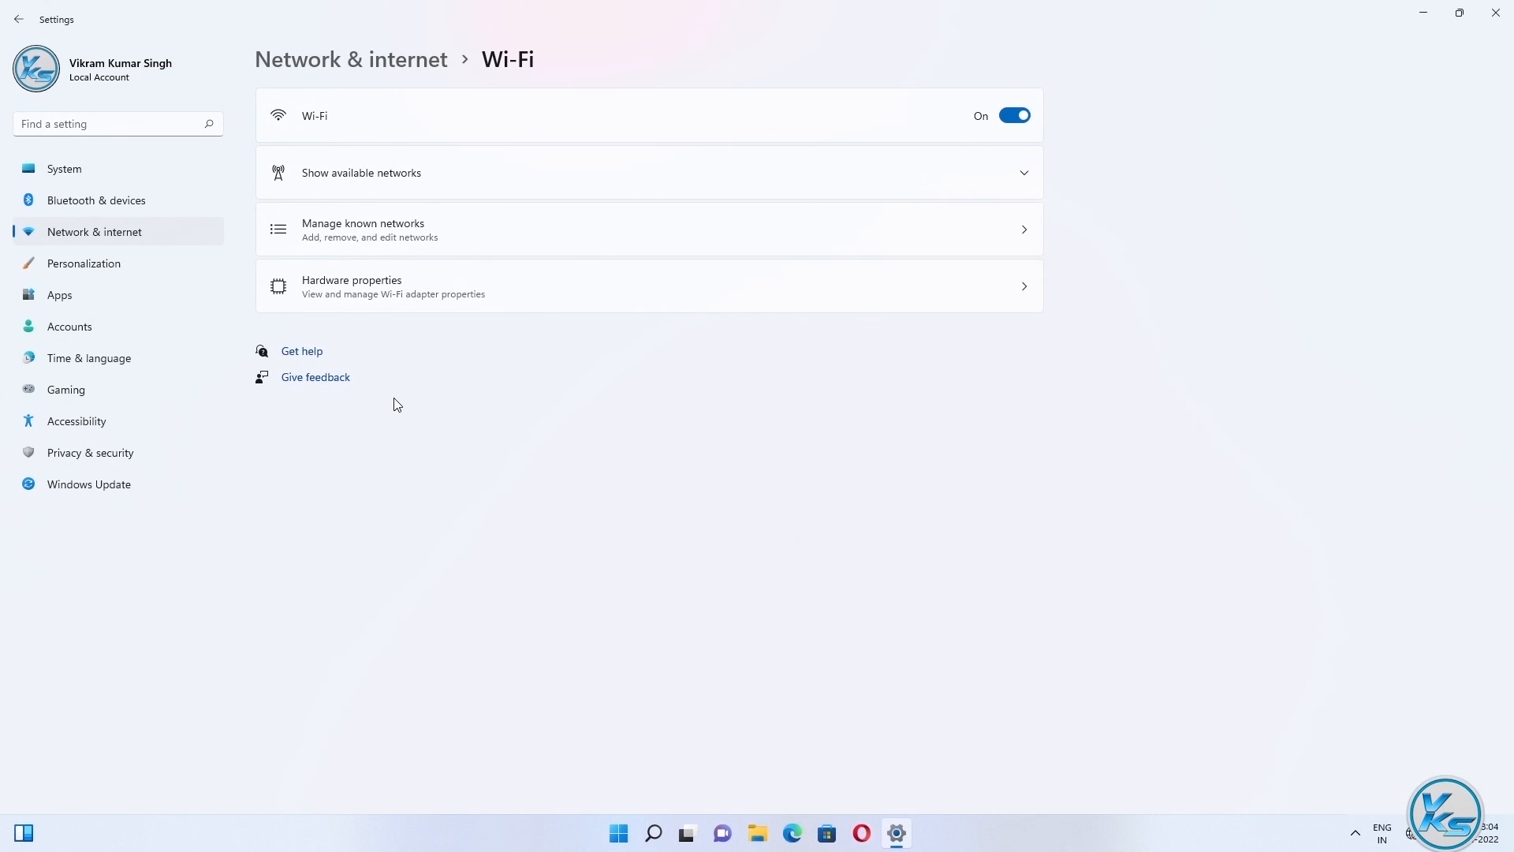
left_click(373, 179)
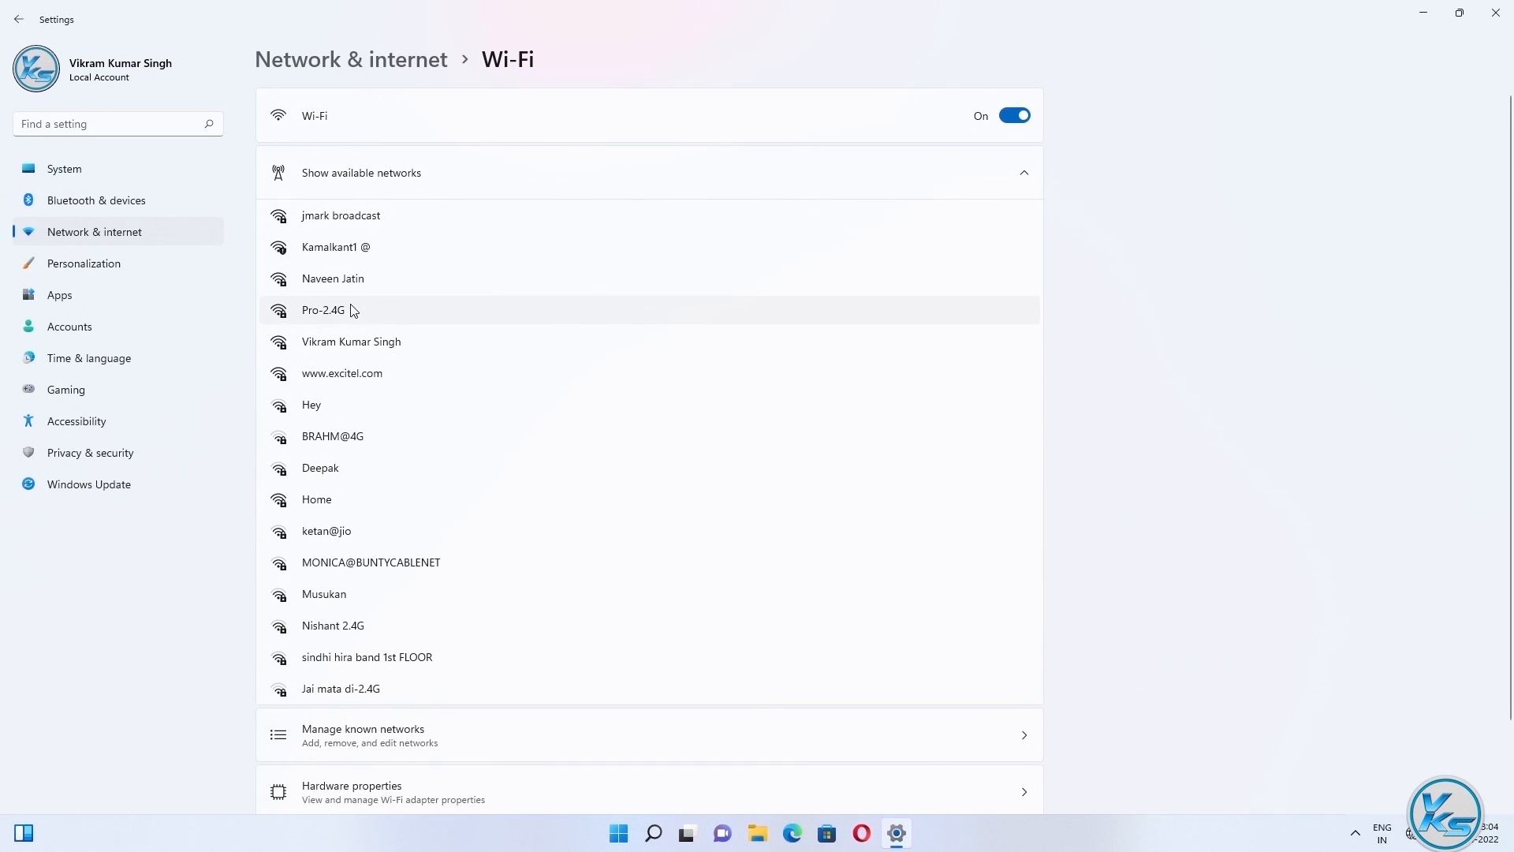
Connect to the owner's secured Wi-Fi network with automatic connection on, entering the network security key, and close Settings
left_click(384, 349)
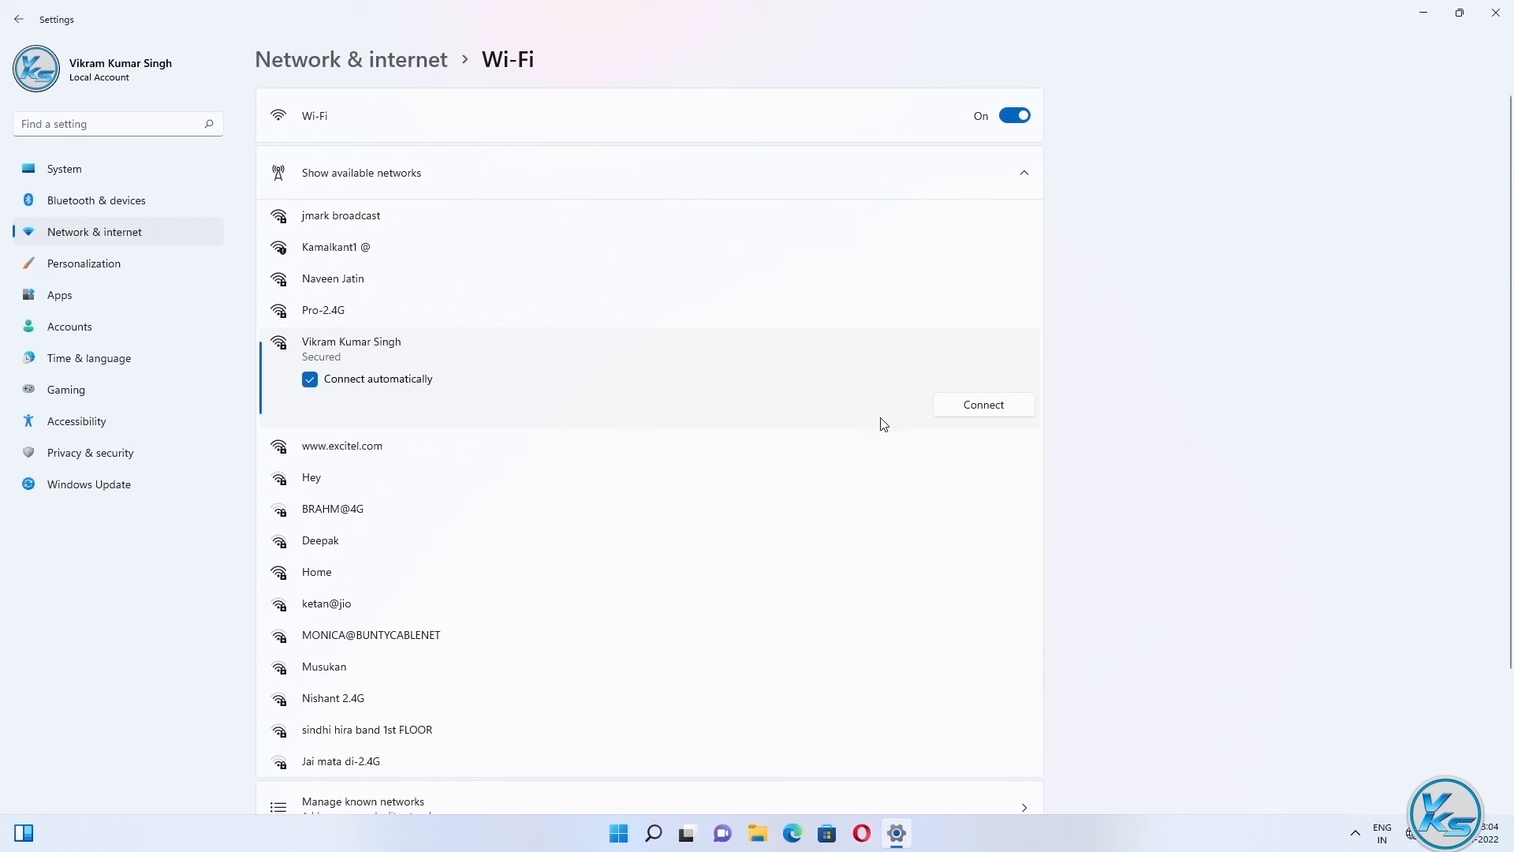
left_click(966, 411)
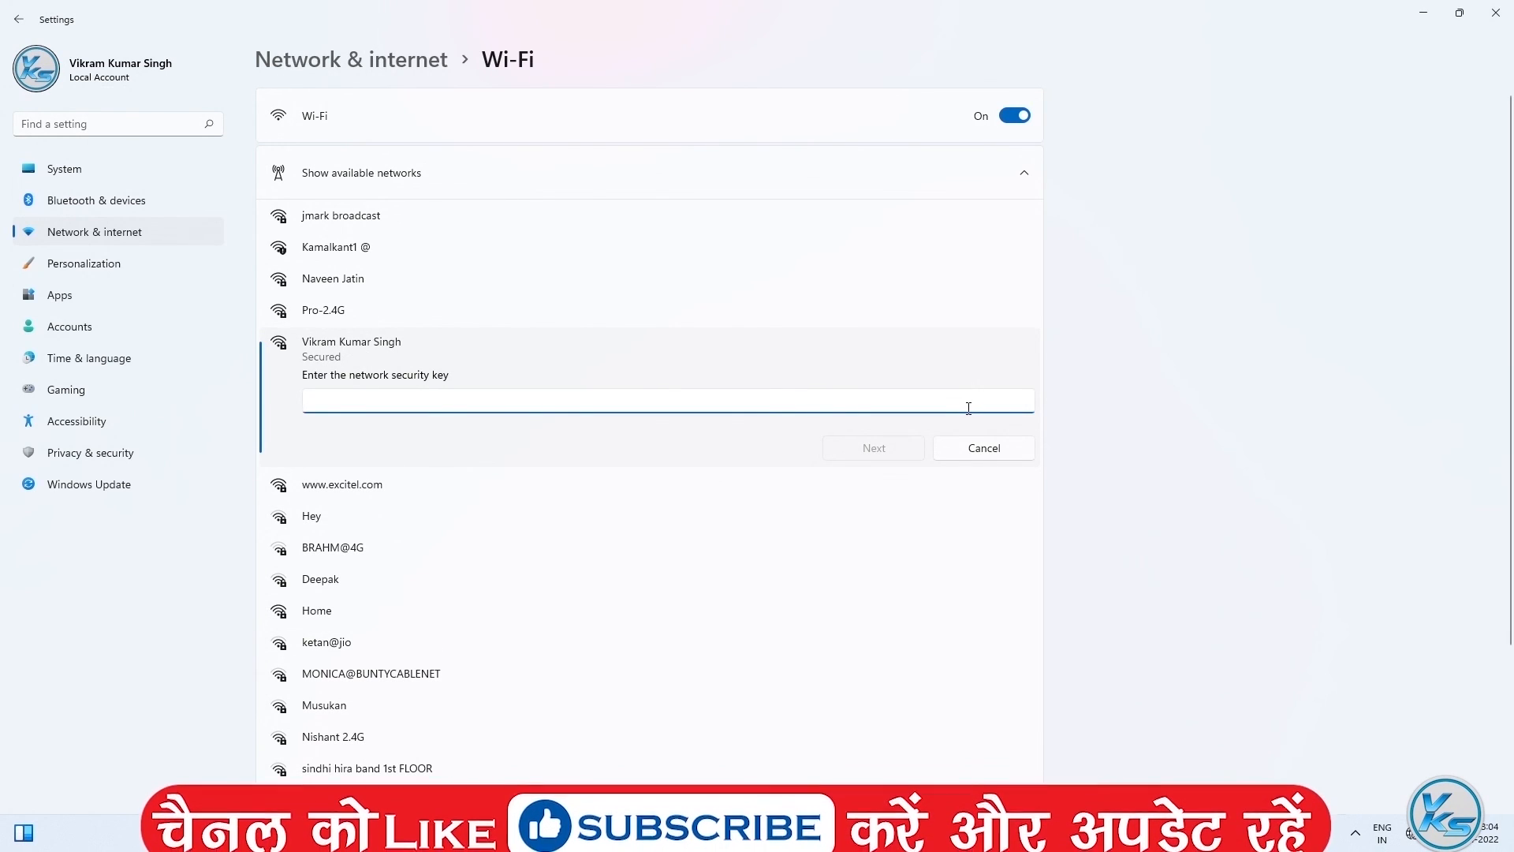
type("•")
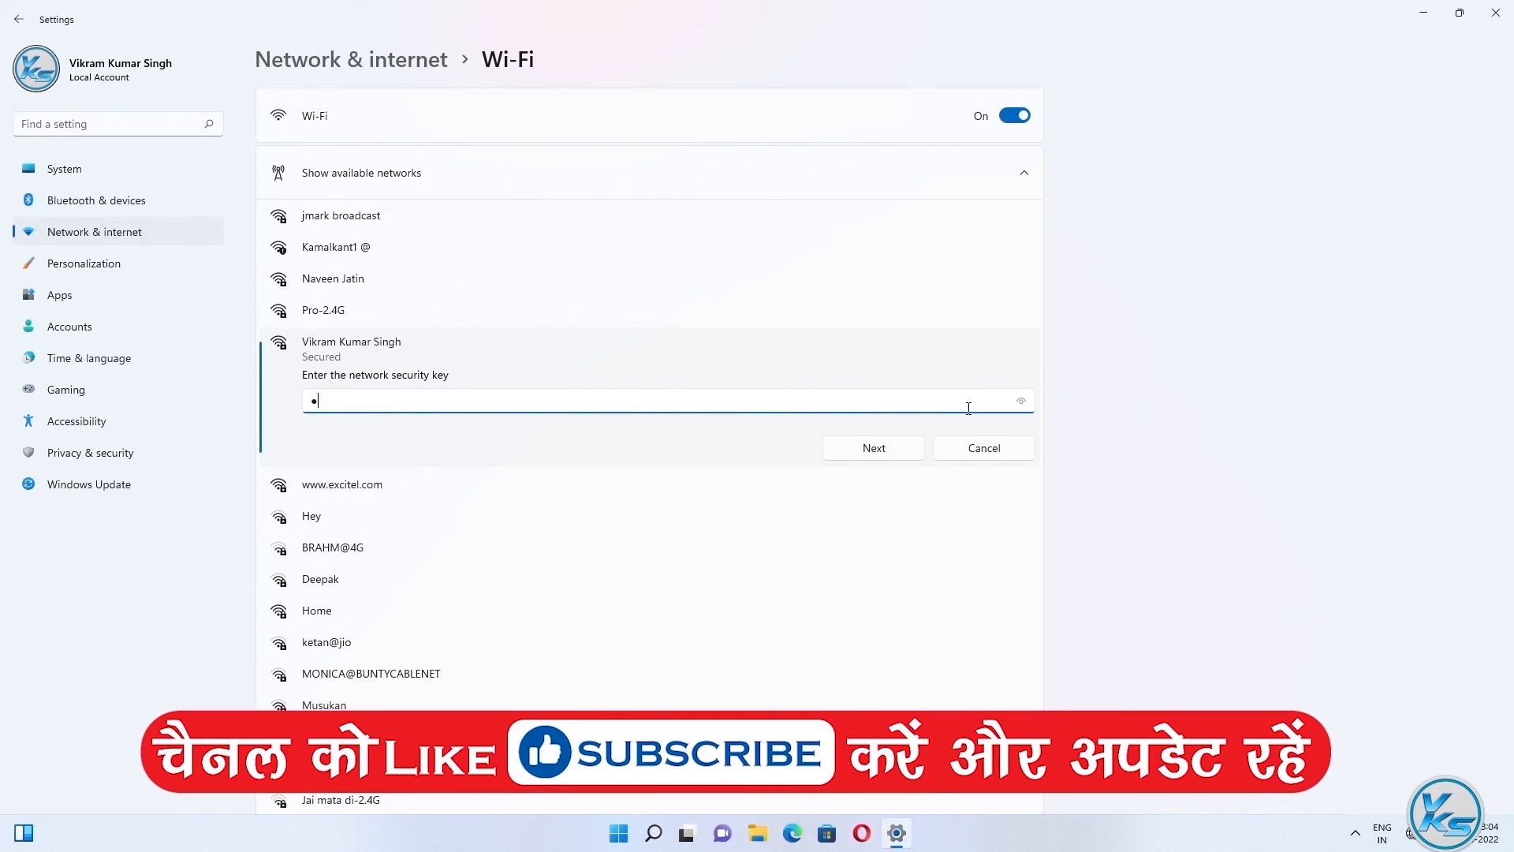
type("•••••••••")
left_click(907, 448)
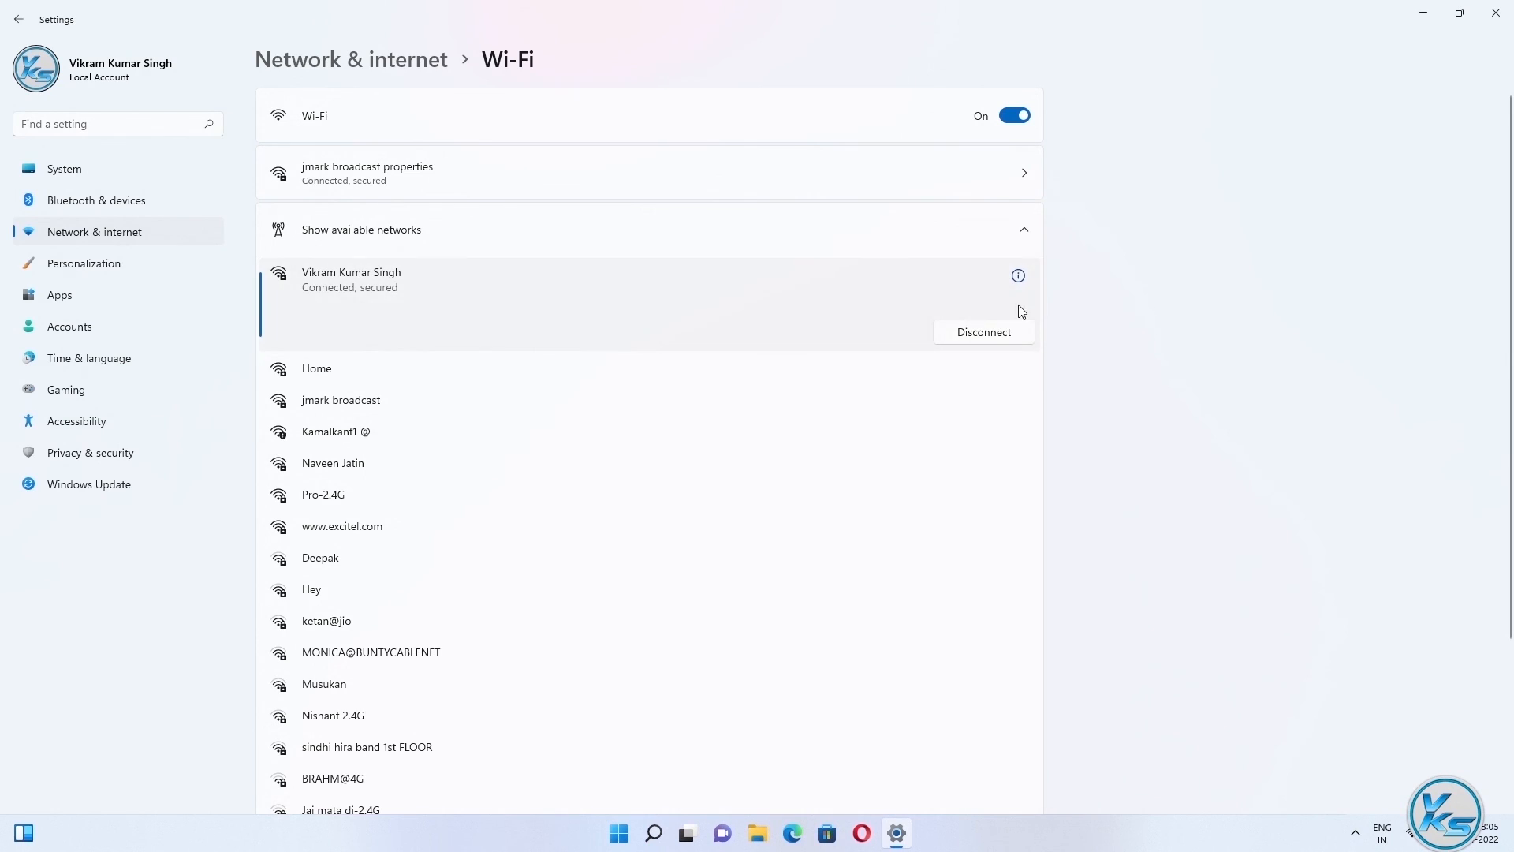
left_click(1495, 12)
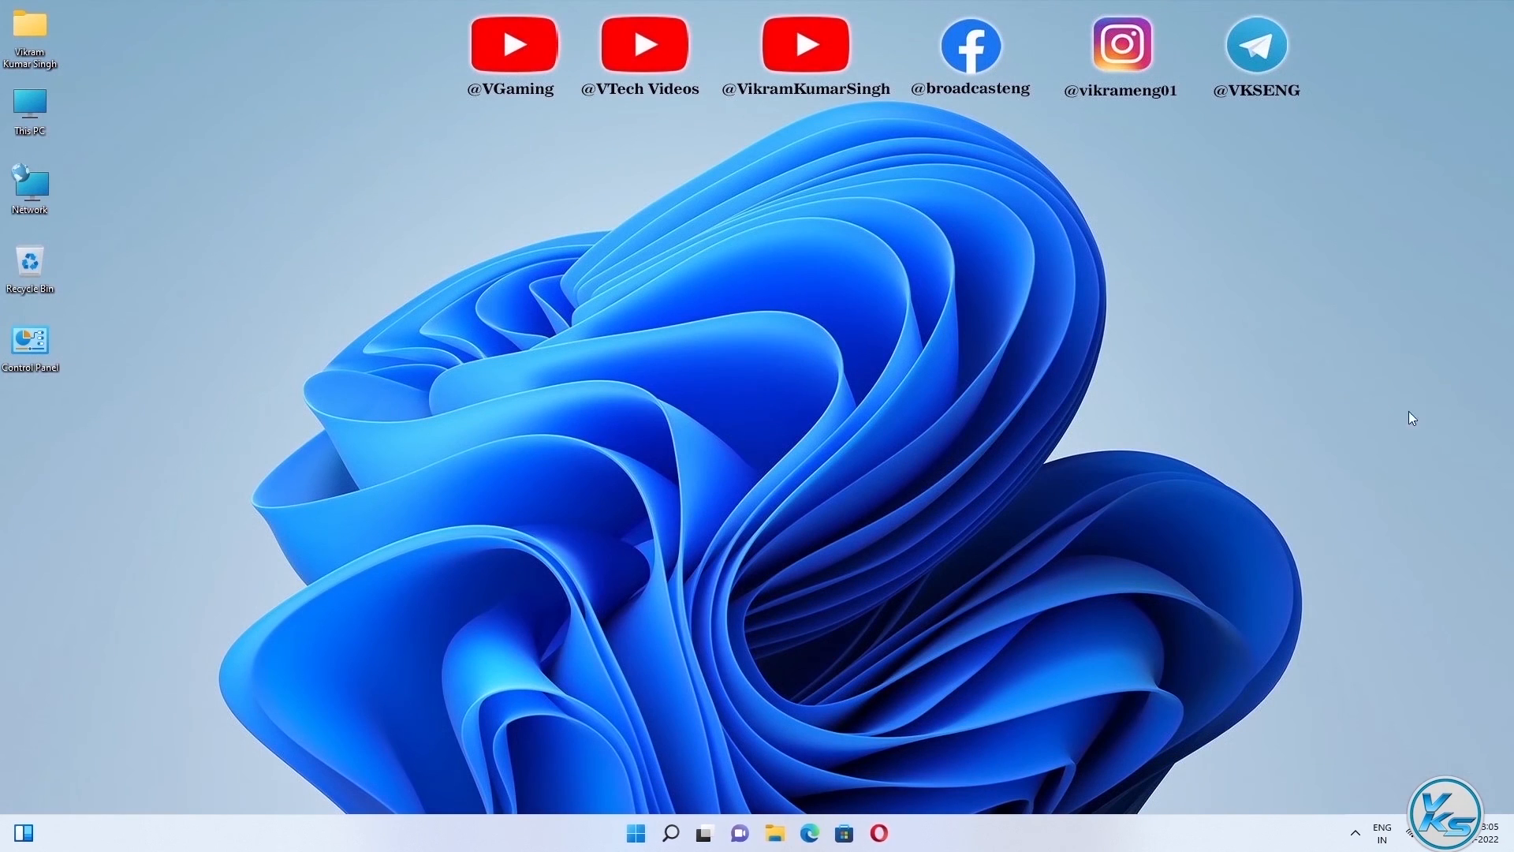
Check the Wi-Fi connection status in the quick settings and close the network list
left_click(1409, 842)
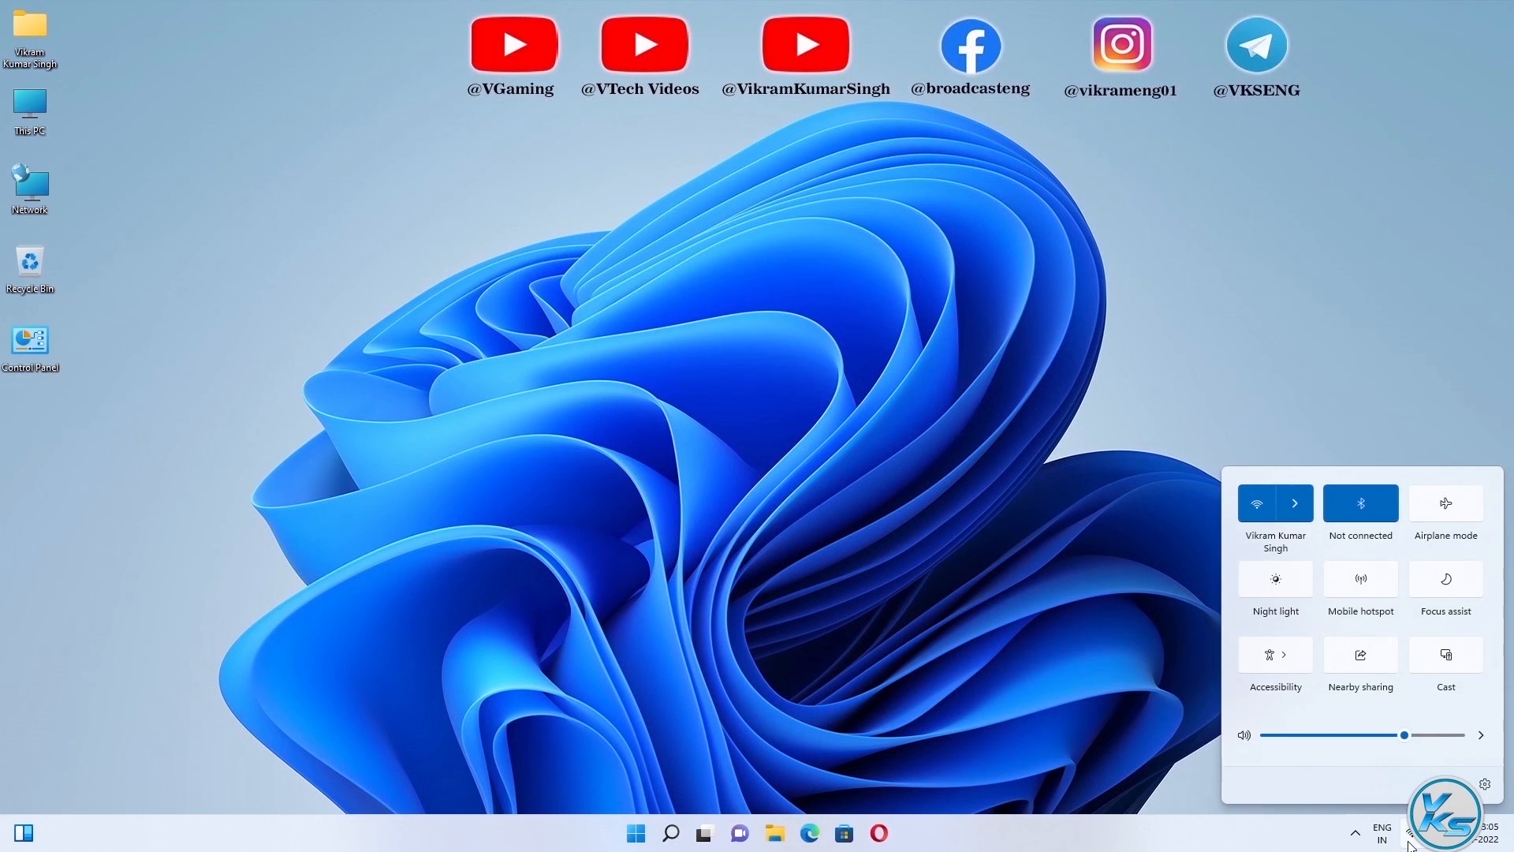
left_click(1309, 505)
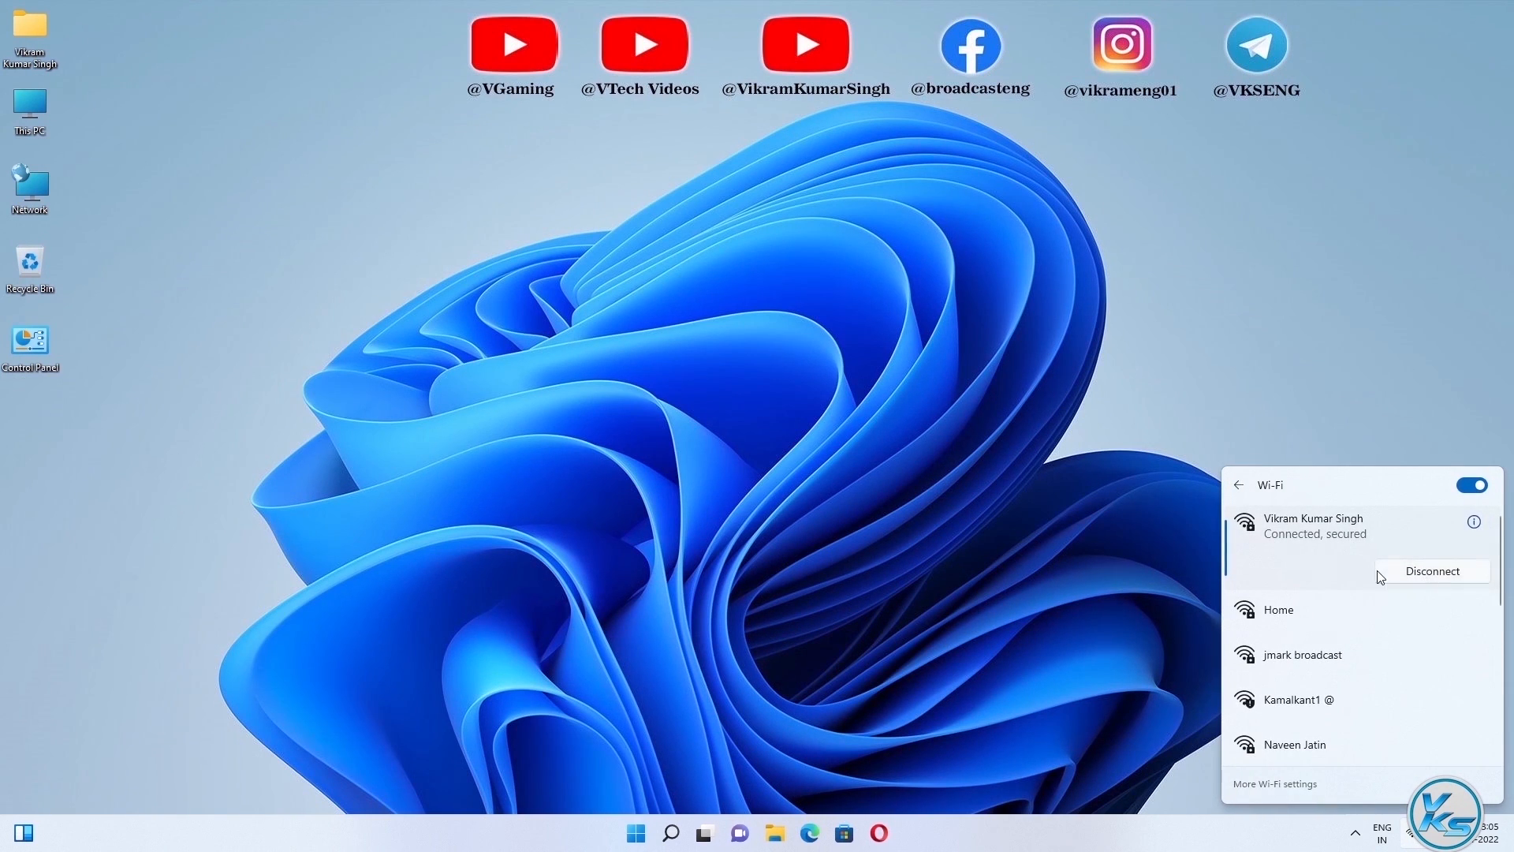
left_click(952, 583)
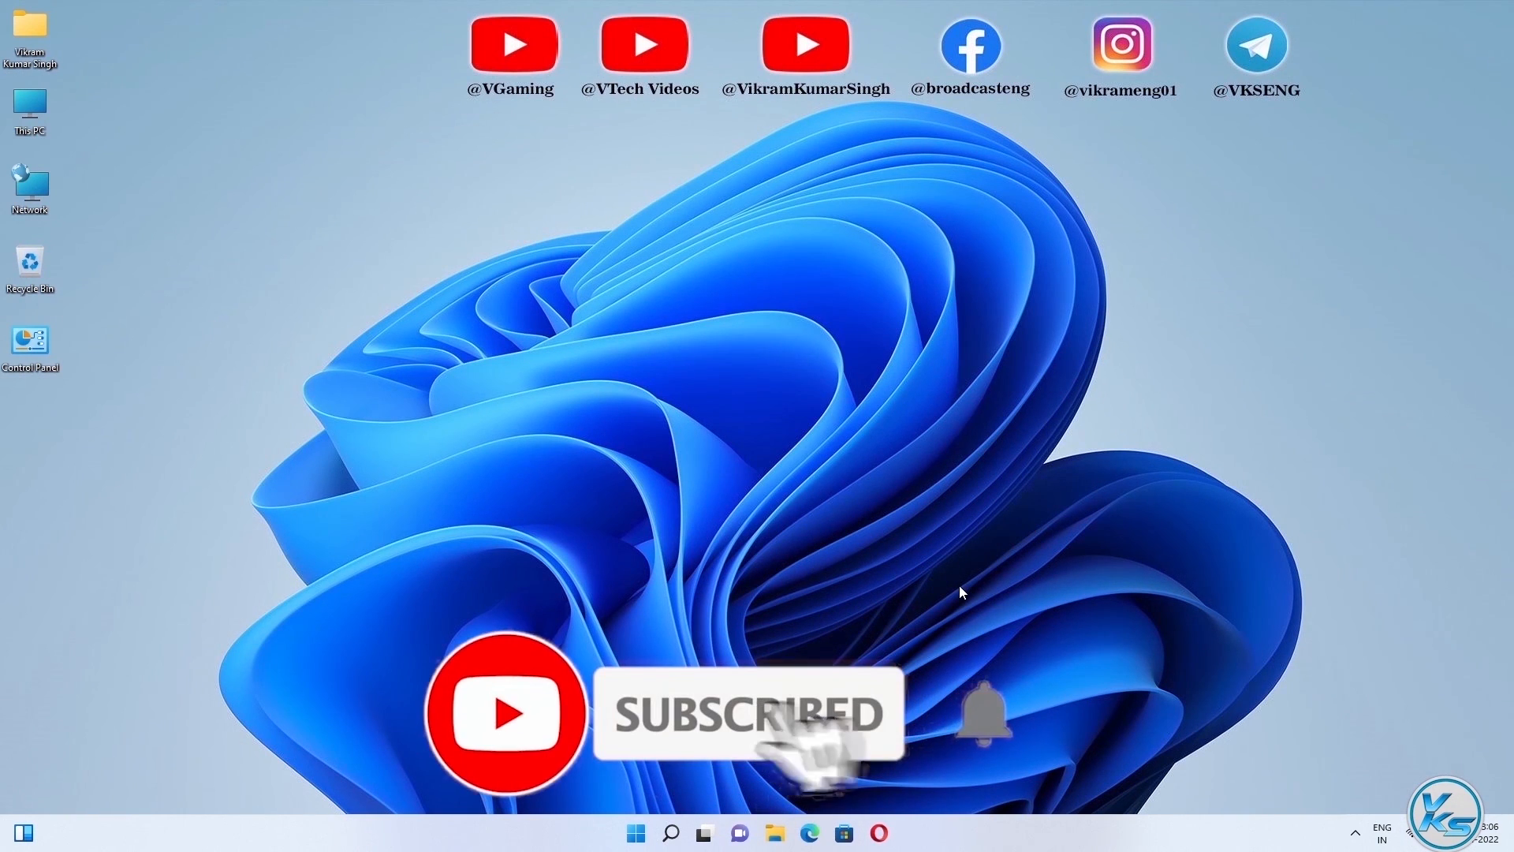